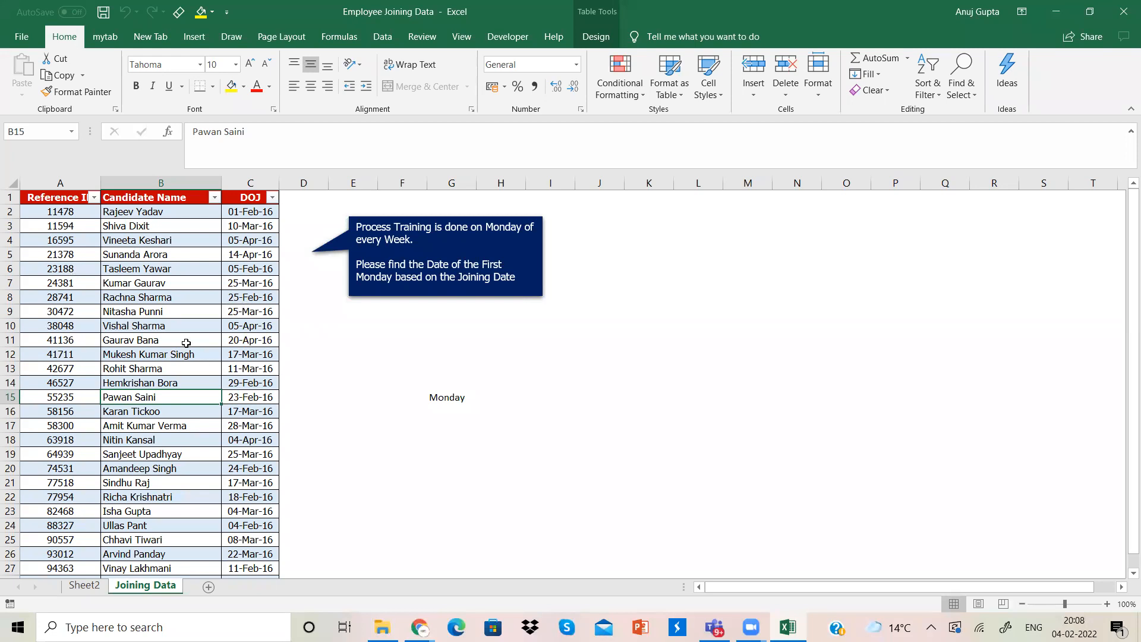
Load the employee joining table into Power Query Editor as a new query, accepting the external data source connection.
left_click(180, 285)
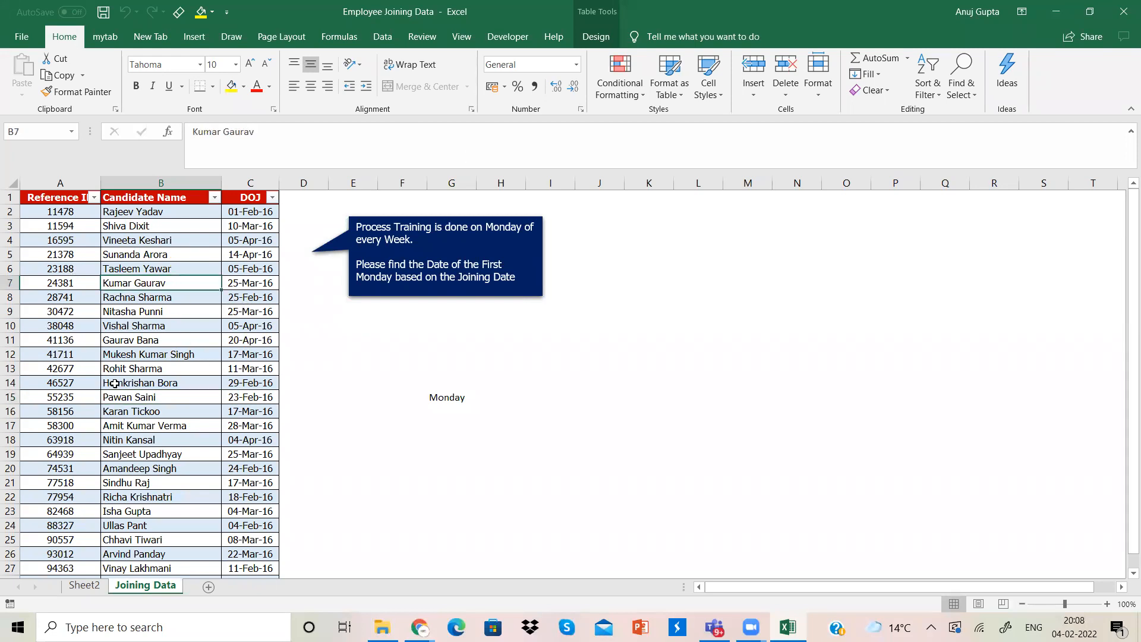
left_click(375, 38)
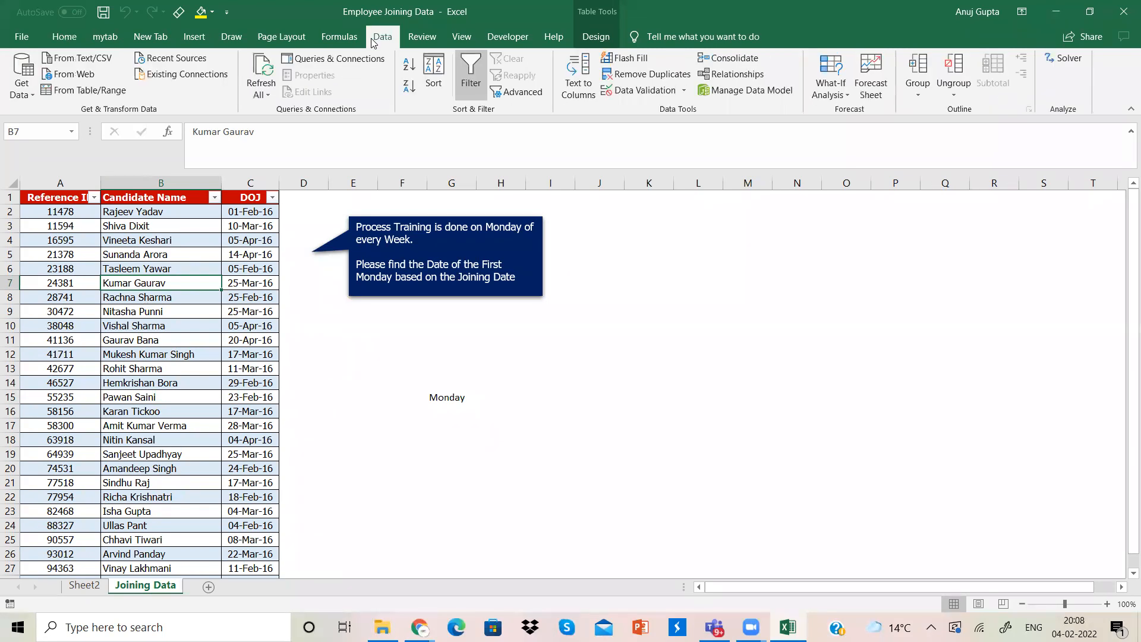
left_click(84, 92)
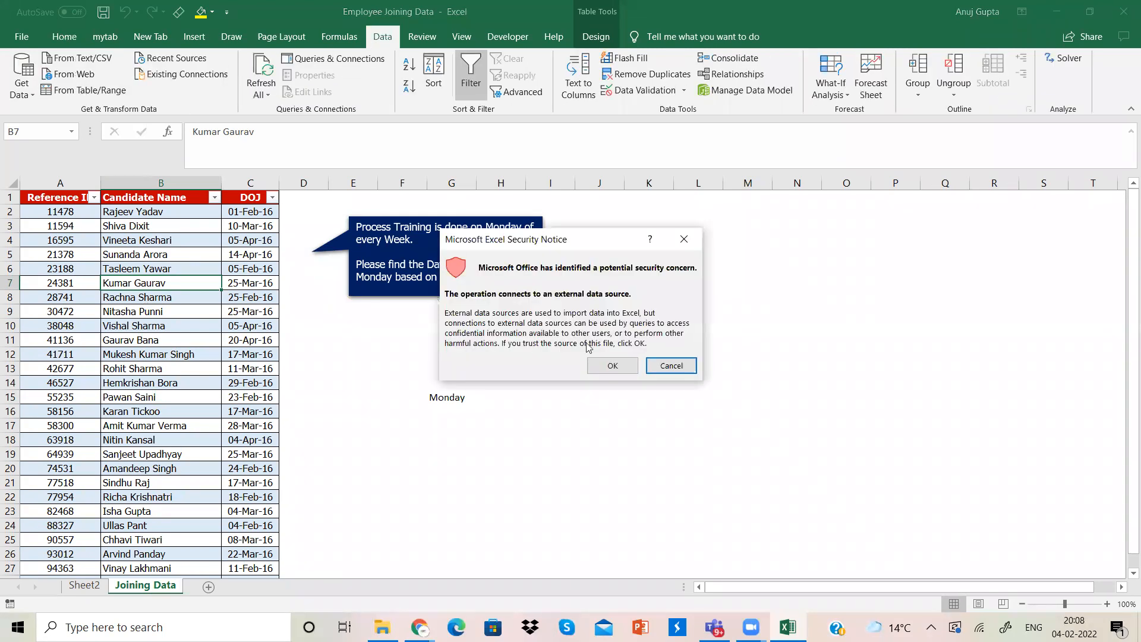
left_click(612, 366)
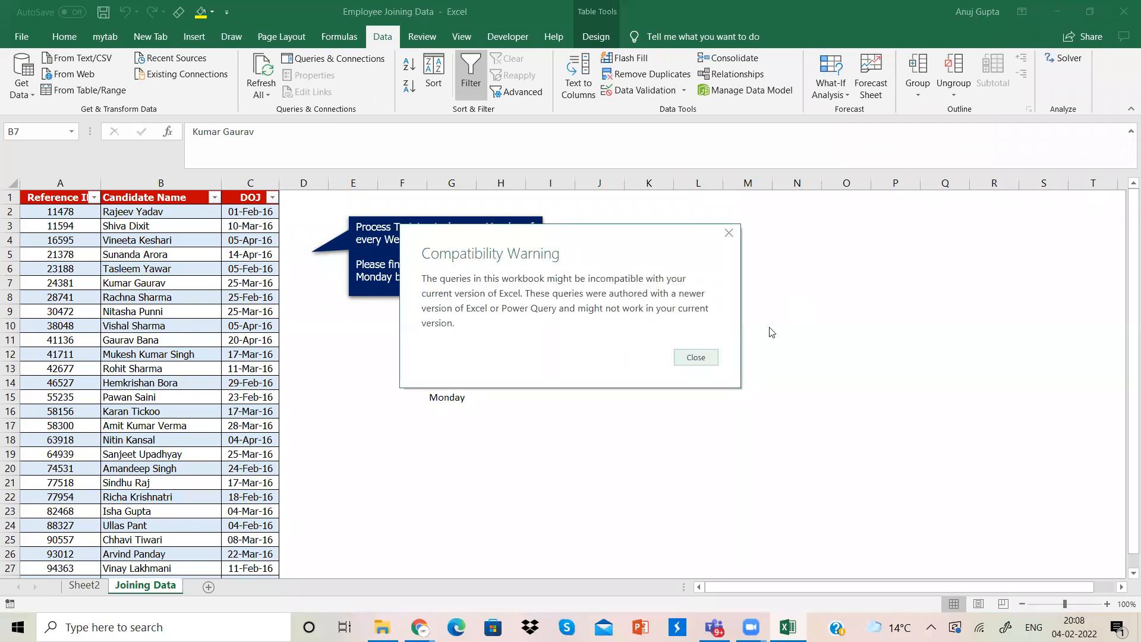
left_click(696, 357)
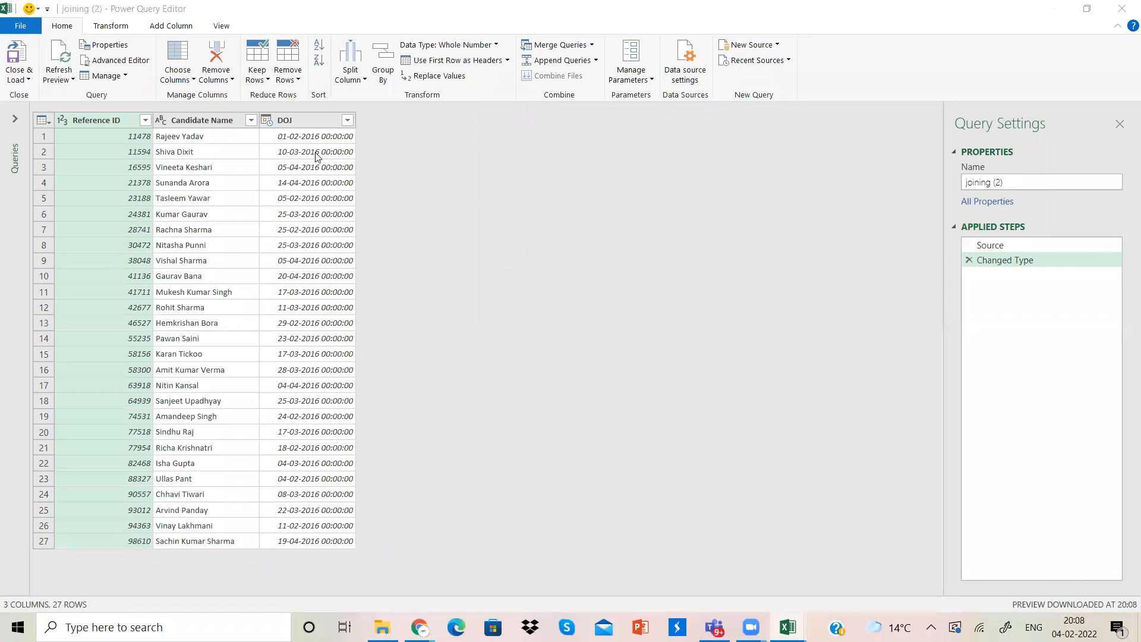
Change the DOJ column's type to Date, replacing the current conversion, and duplicate the column.
left_click(311, 120)
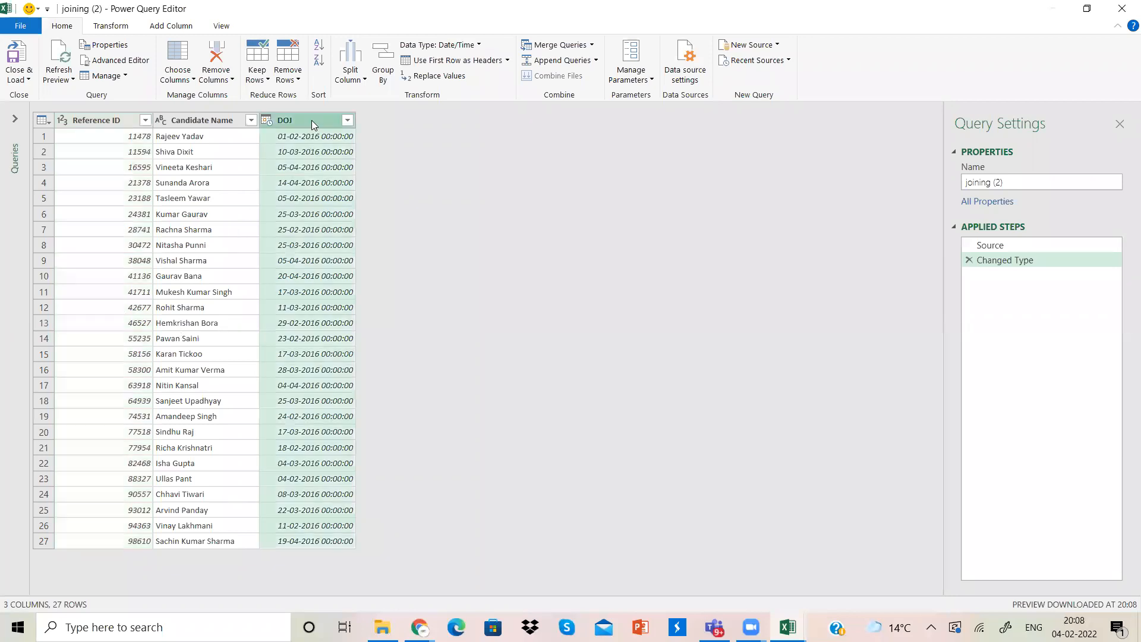
right_click(312, 120)
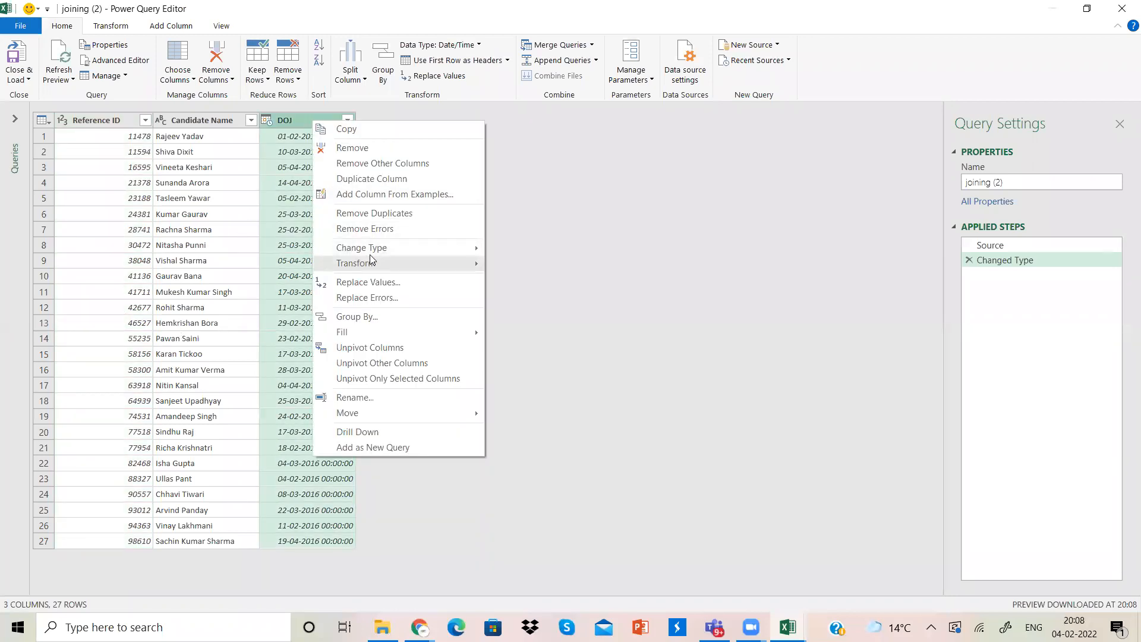
mouse_move(383, 249)
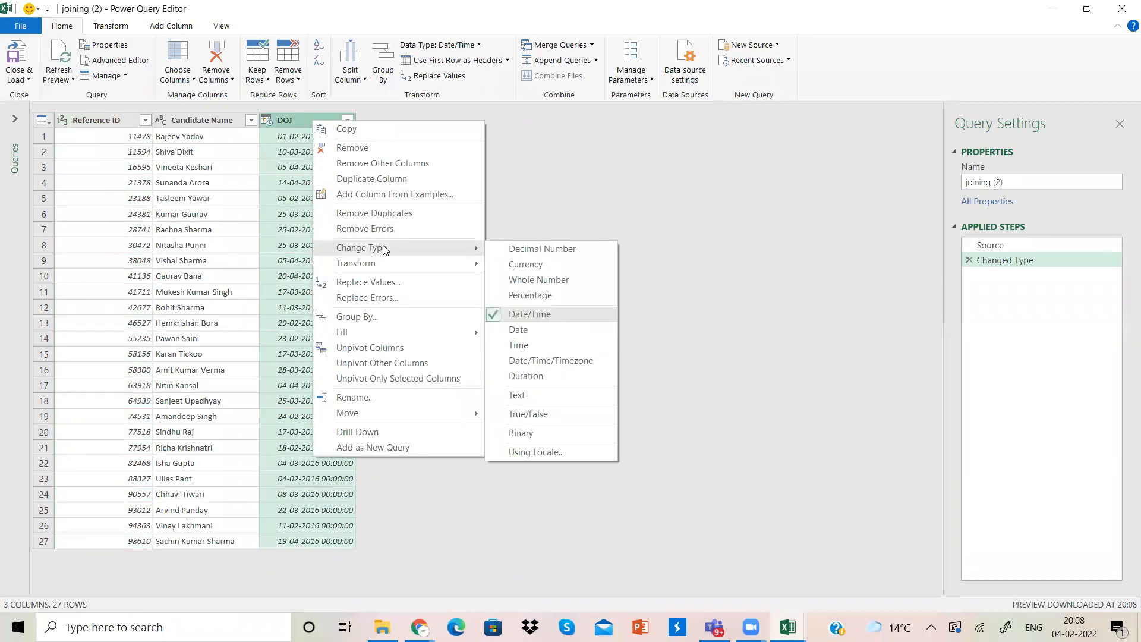
left_click(519, 330)
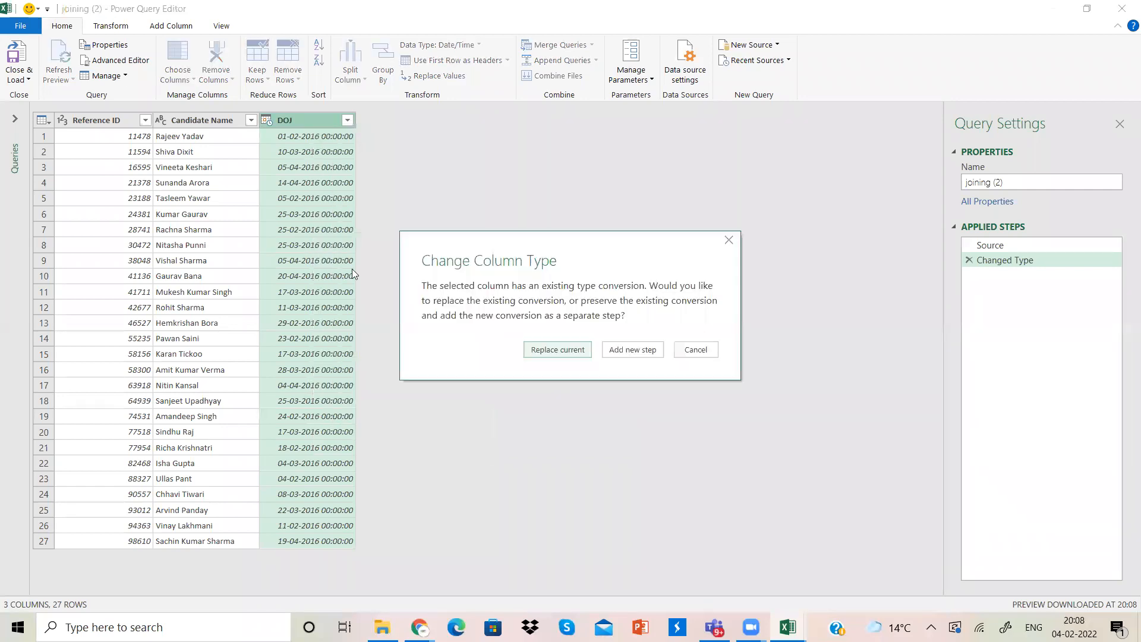
left_click(582, 351)
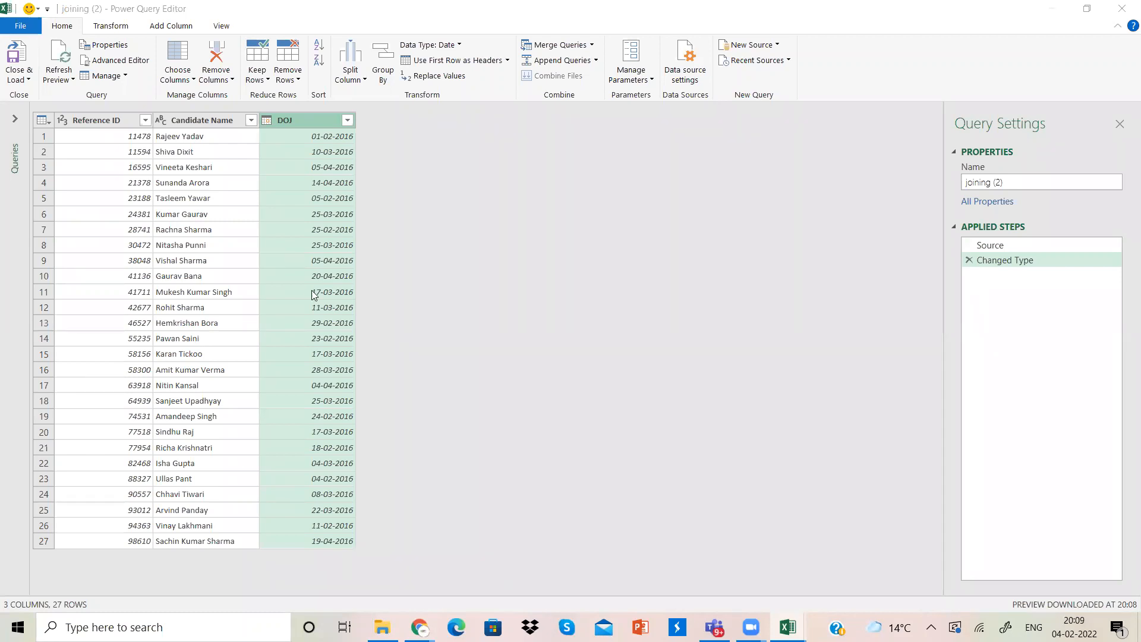
right_click(298, 121)
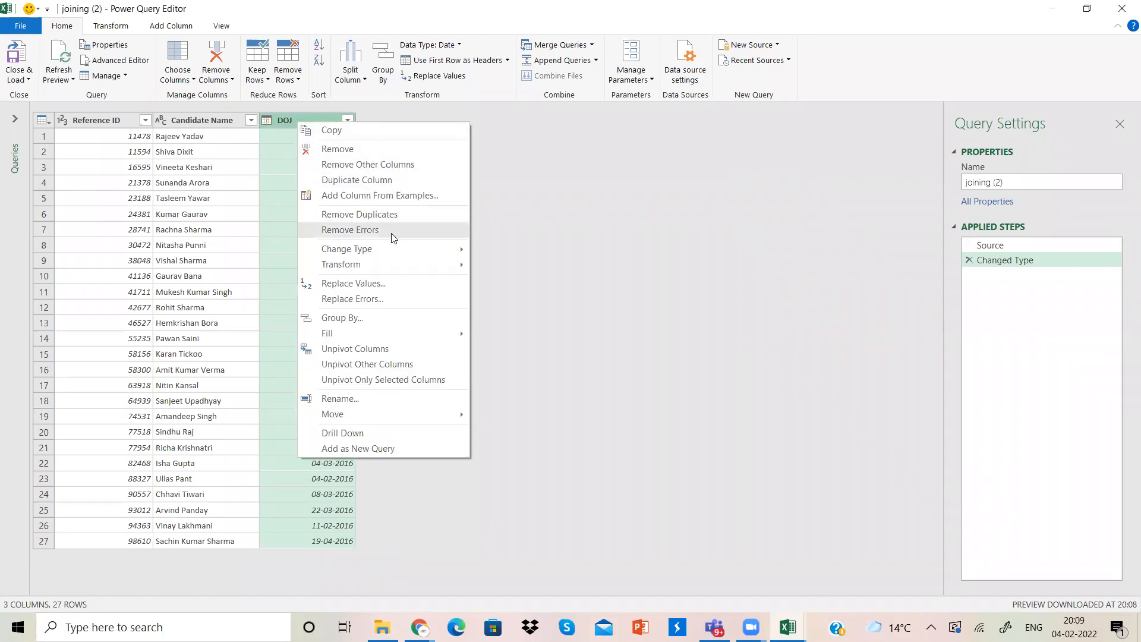
left_click(389, 180)
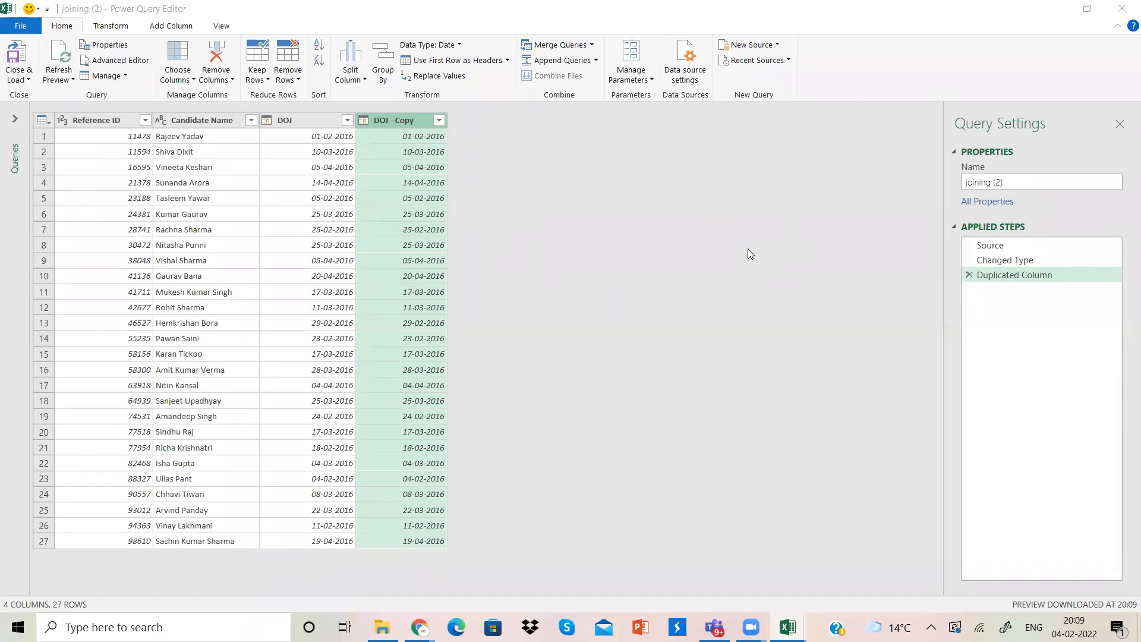
Try transforming the DOJ - Copy column to Day, and delete the resulting applied step.
left_click(410, 131)
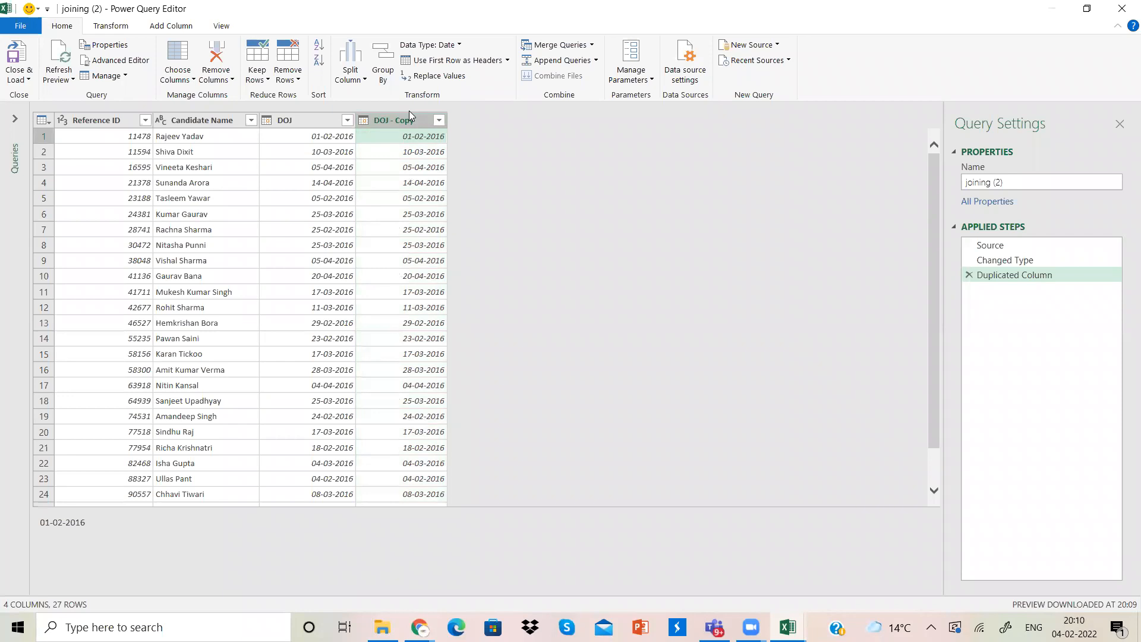
left_click(412, 121)
right_click(413, 119)
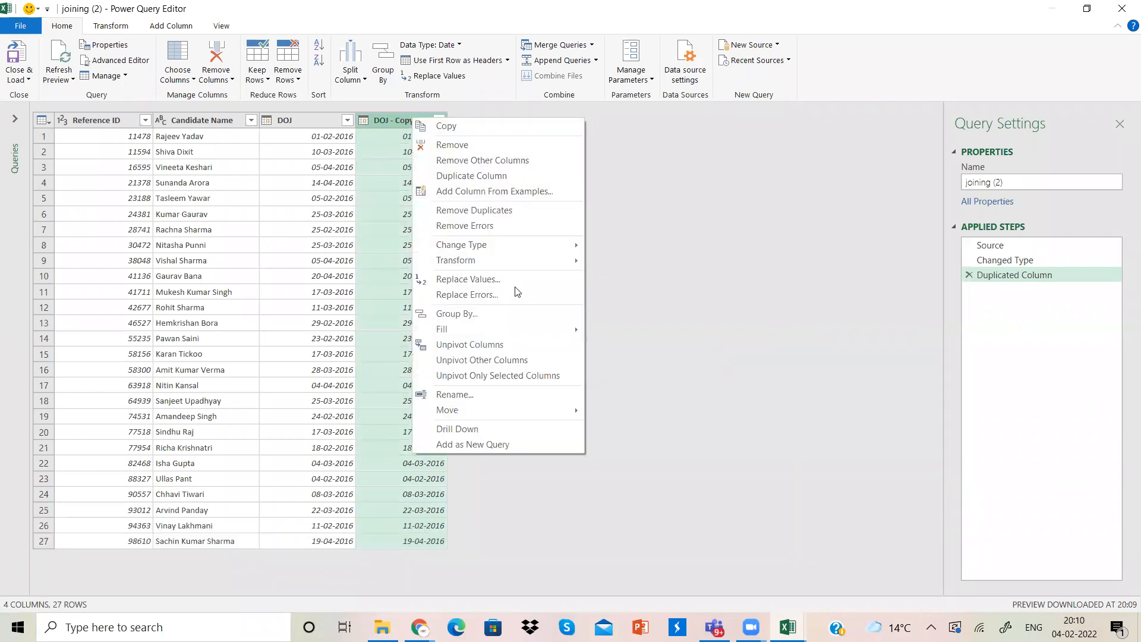
mouse_move(515, 267)
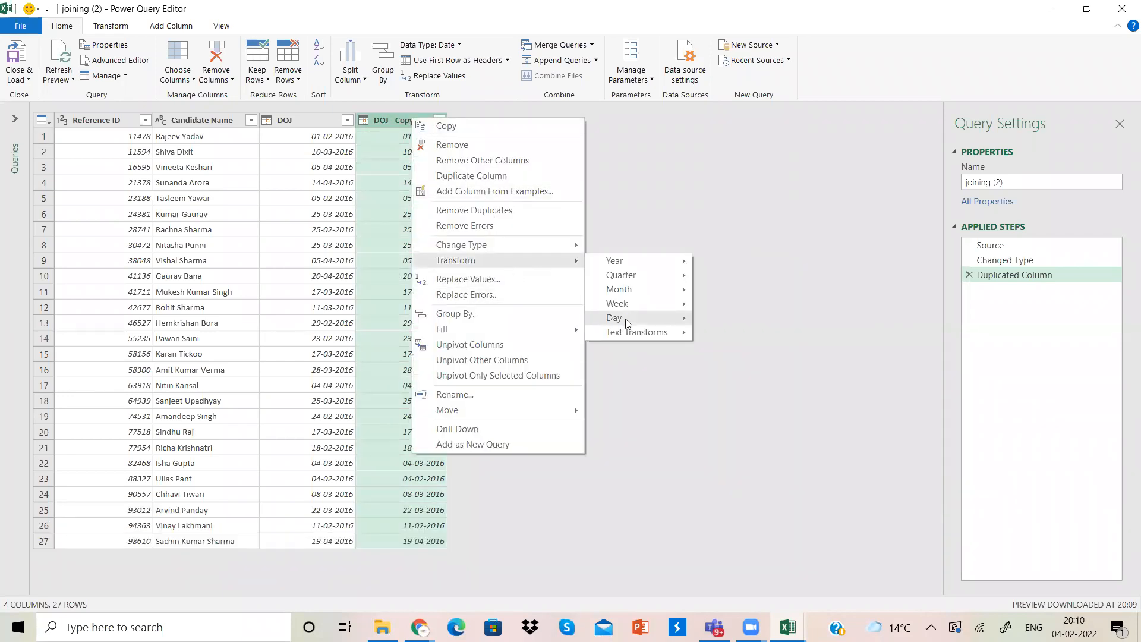
mouse_move(625, 318)
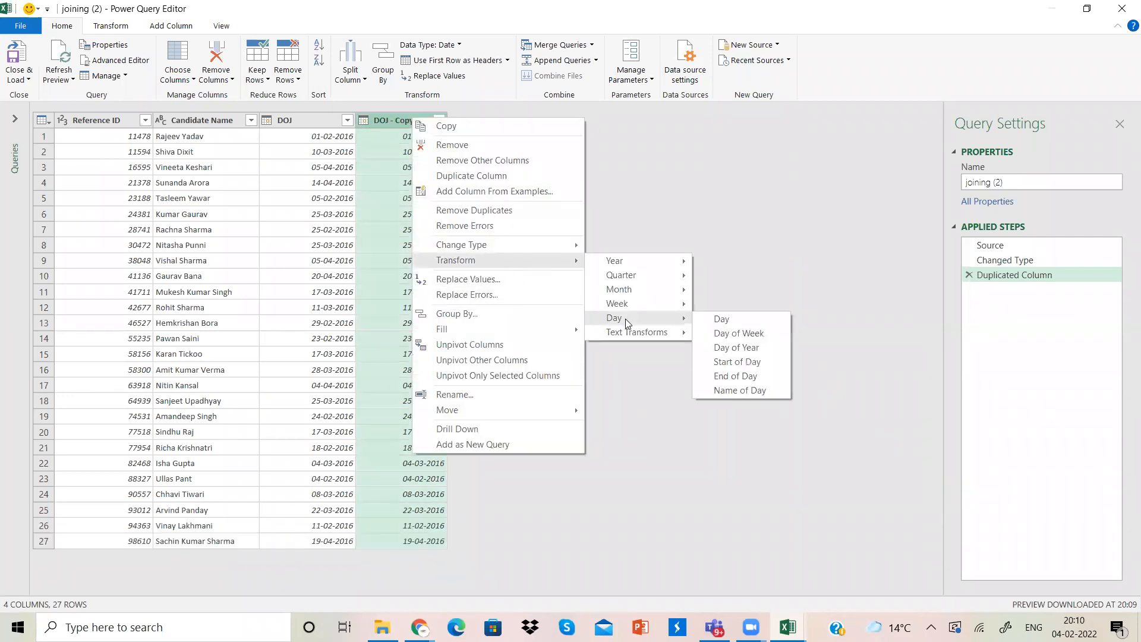
left_click(720, 320)
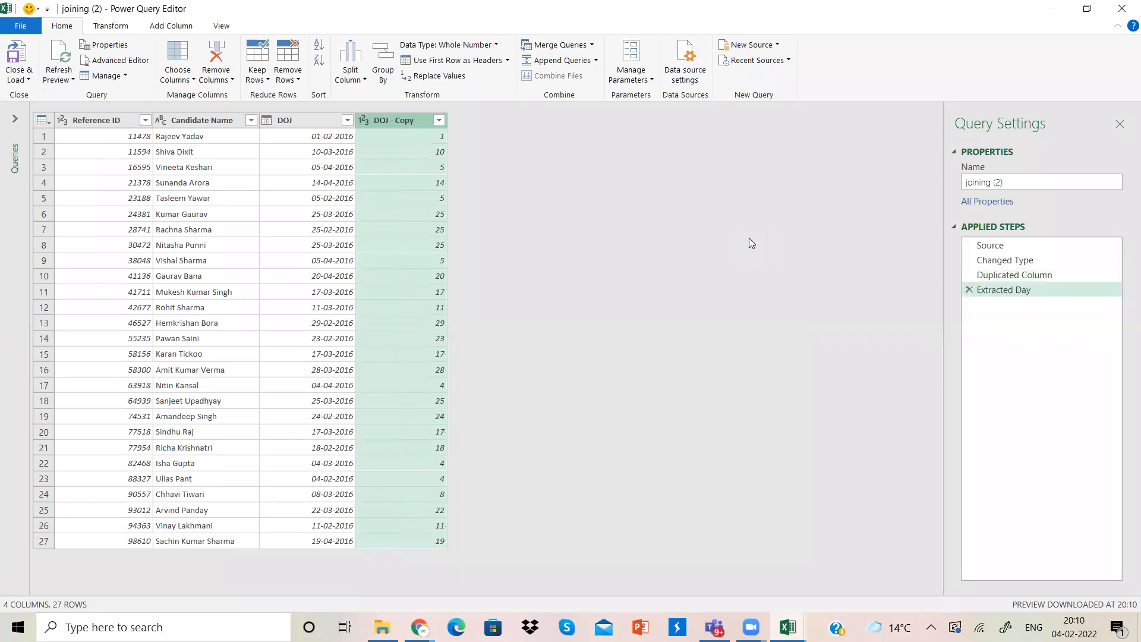
left_click(969, 289)
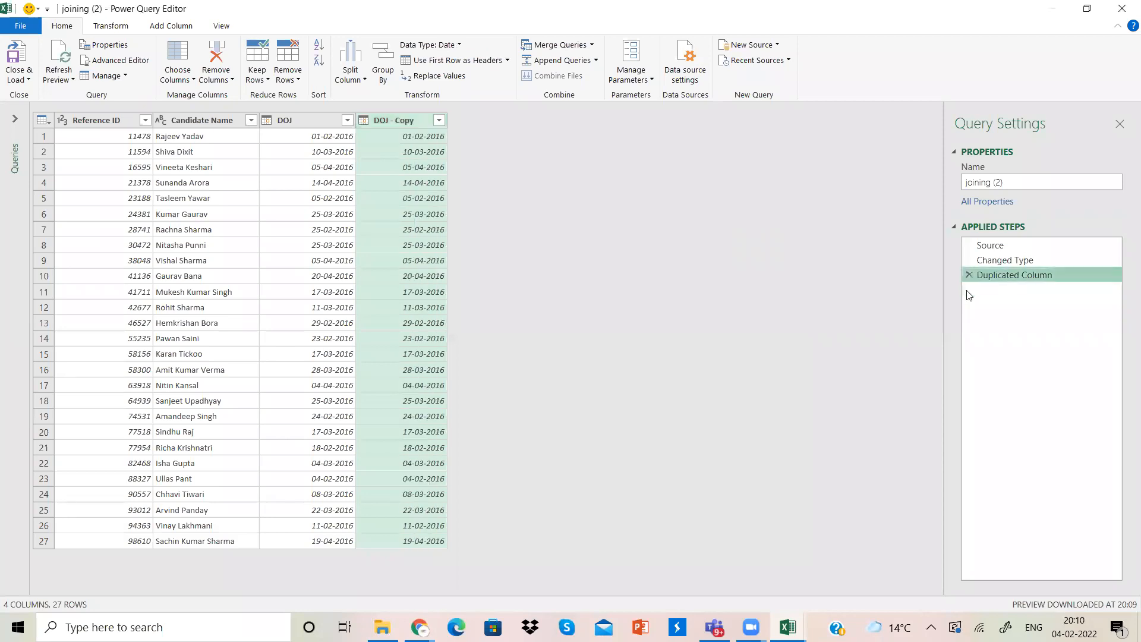
Try transforming the DOJ - Copy column to Day of Week, and delete the resulting applied step.
right_click(398, 120)
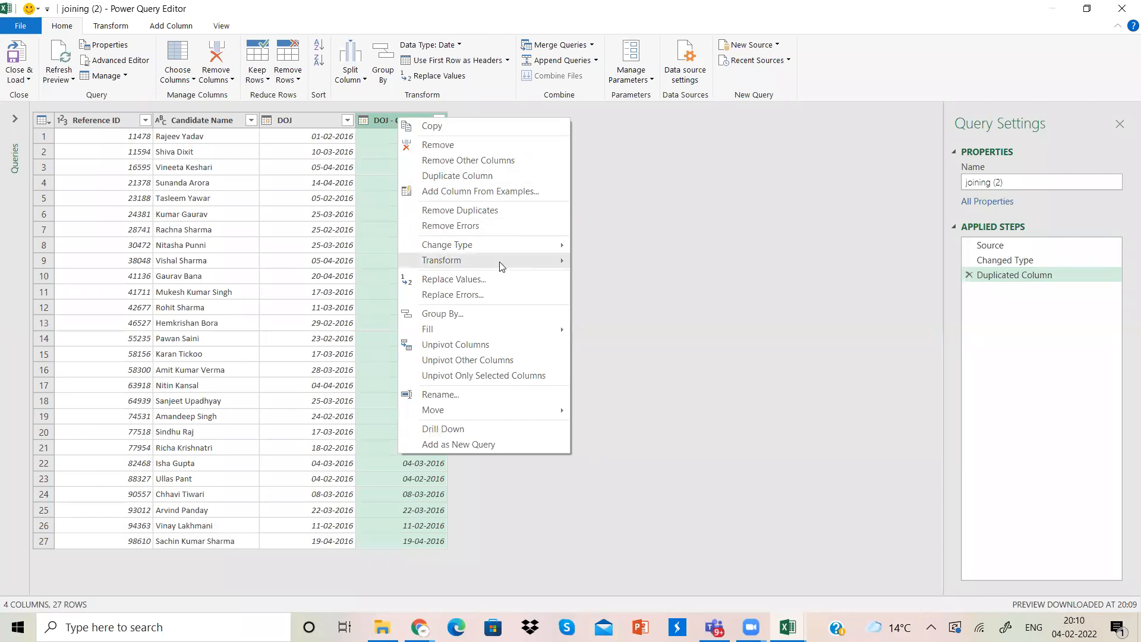
mouse_move(503, 262)
mouse_move(613, 321)
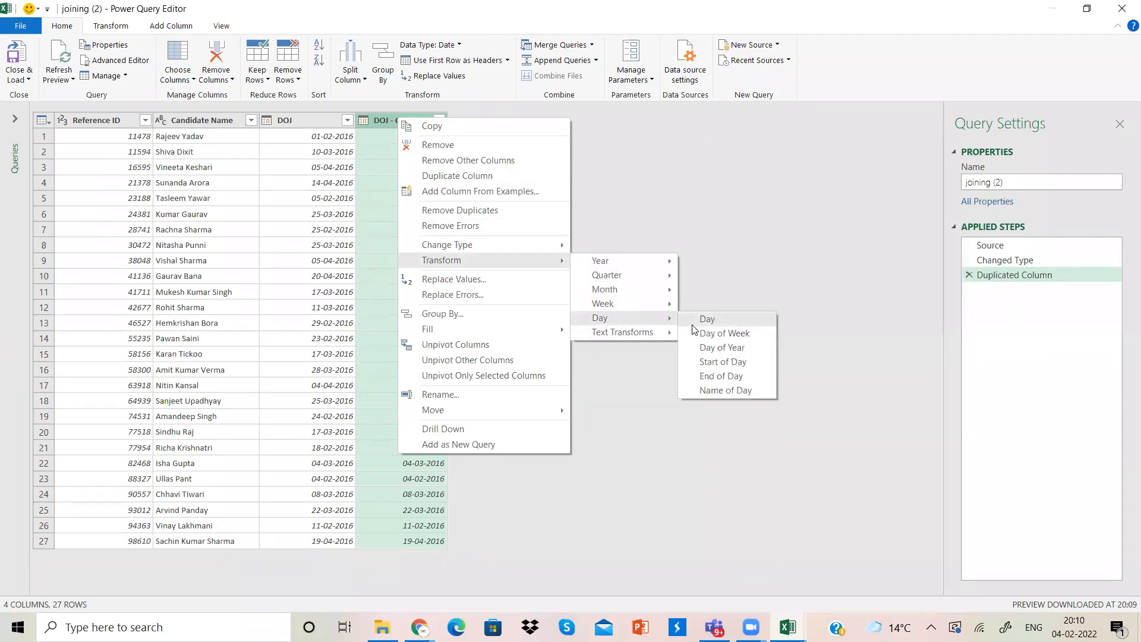
left_click(719, 334)
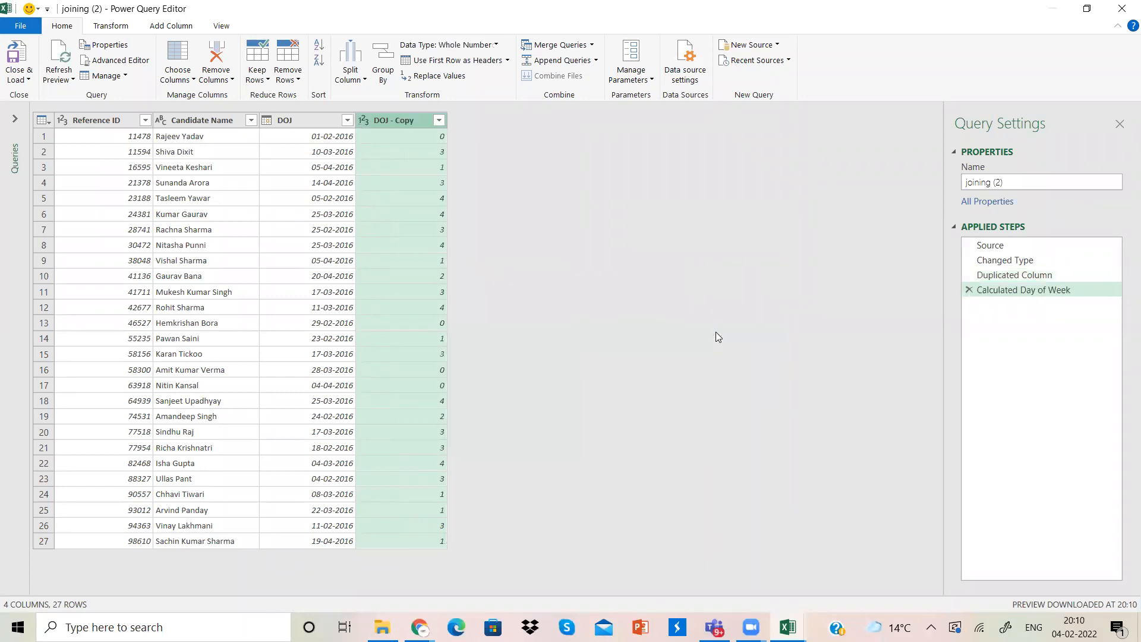
left_click(971, 289)
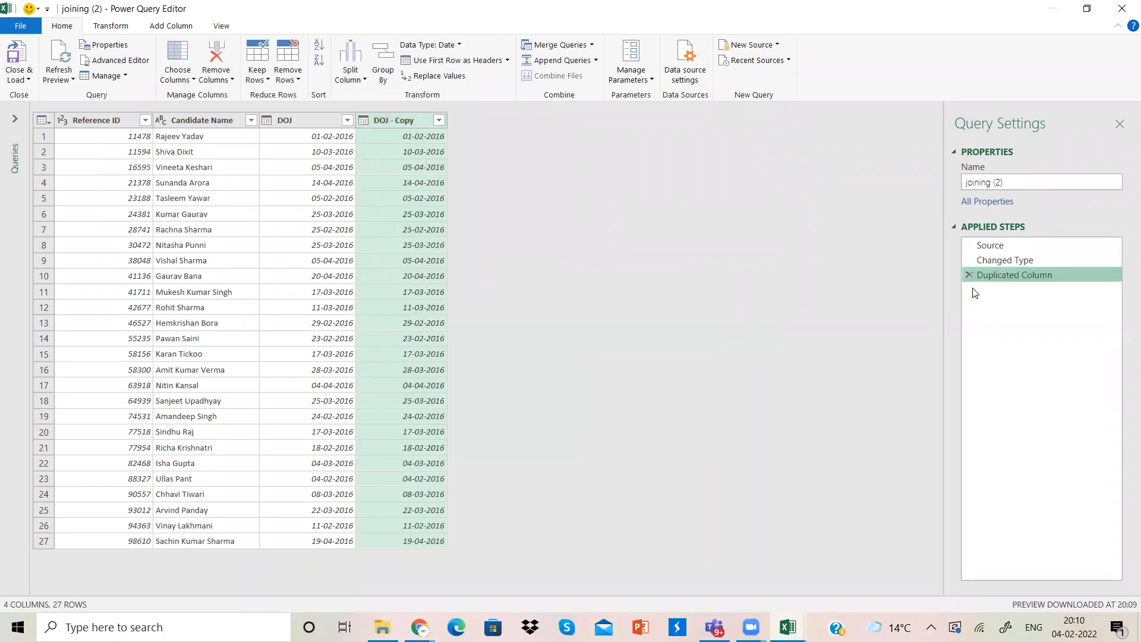
Transform the dates in the DOJ - Copy column to Name of Day.
right_click(418, 119)
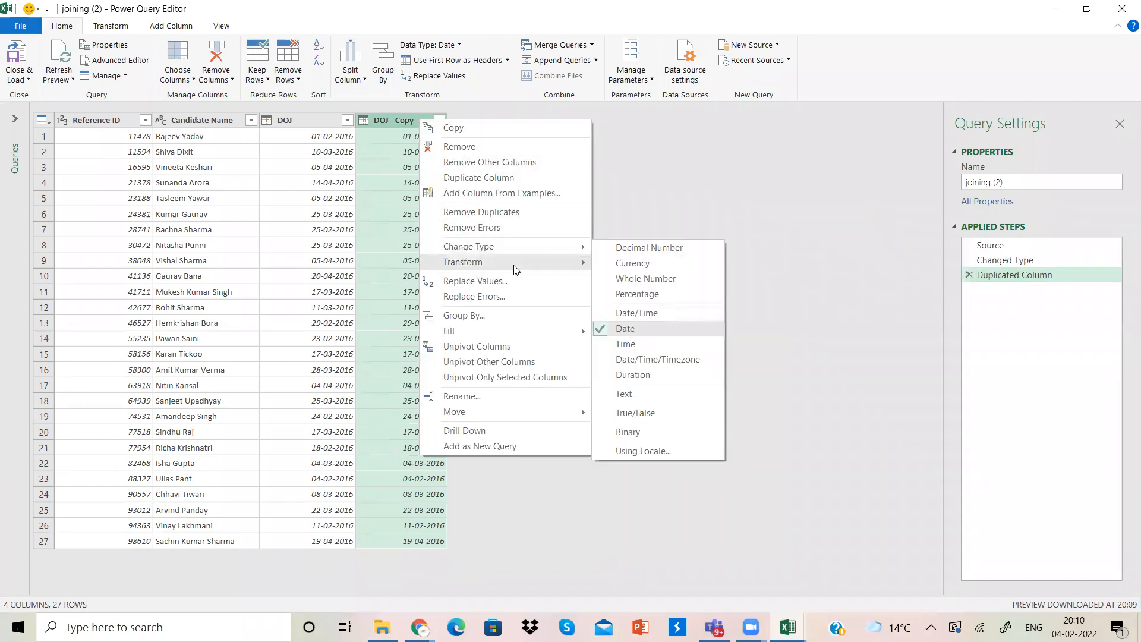
mouse_move(516, 268)
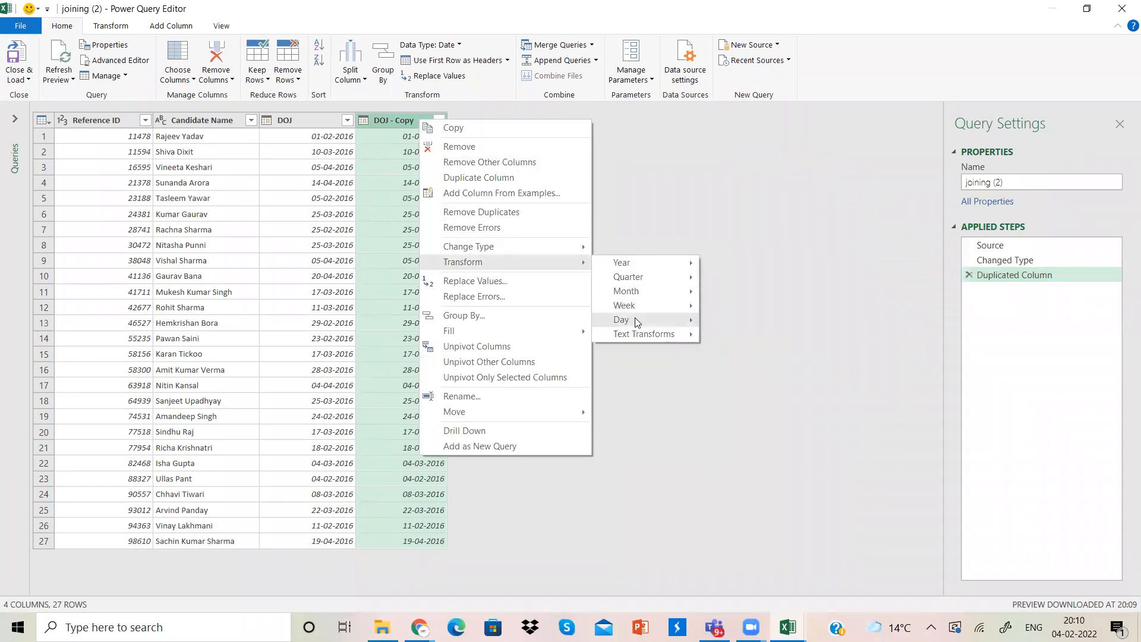
mouse_move(678, 322)
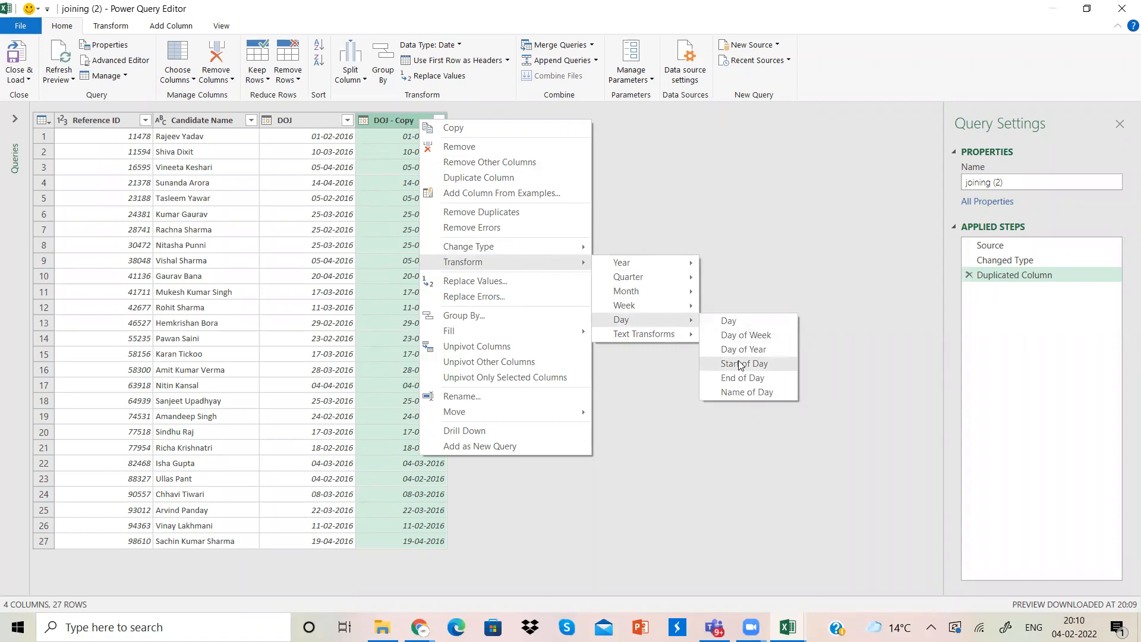
left_click(747, 392)
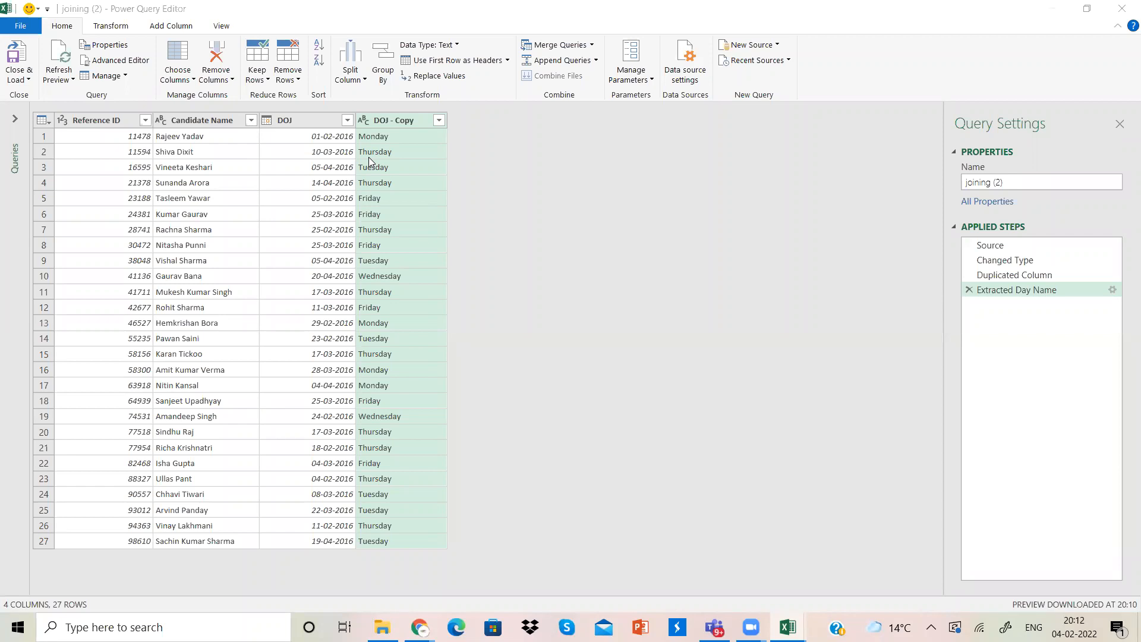
Delete the applied step that extracted the day name from the DOJ - Copy column.
left_click(303, 119)
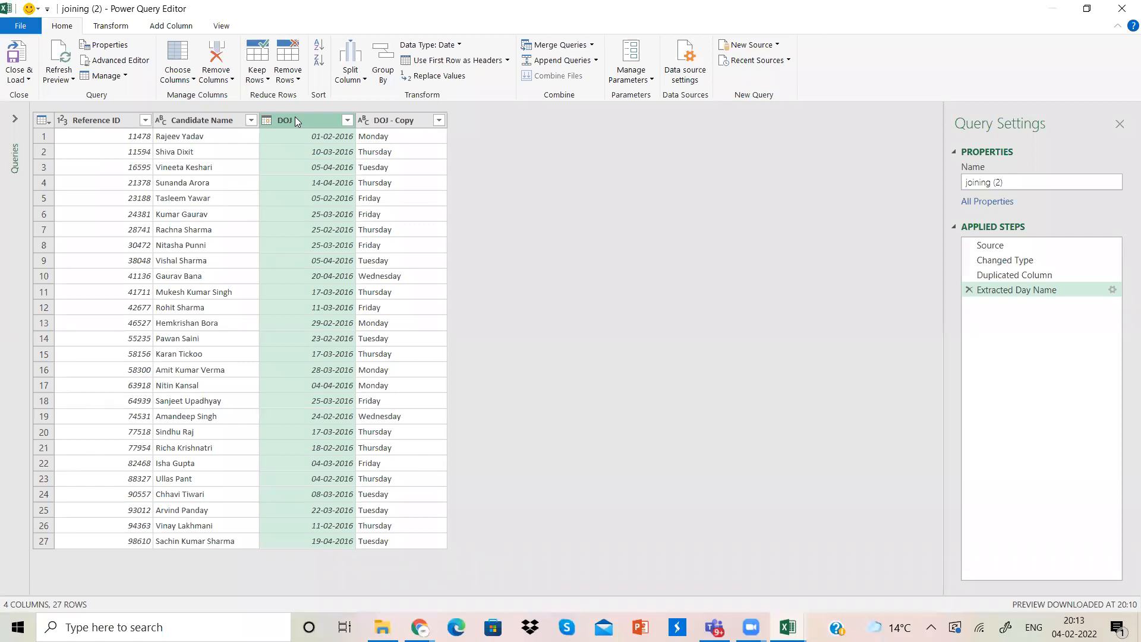
left_click(429, 123)
right_click(429, 123)
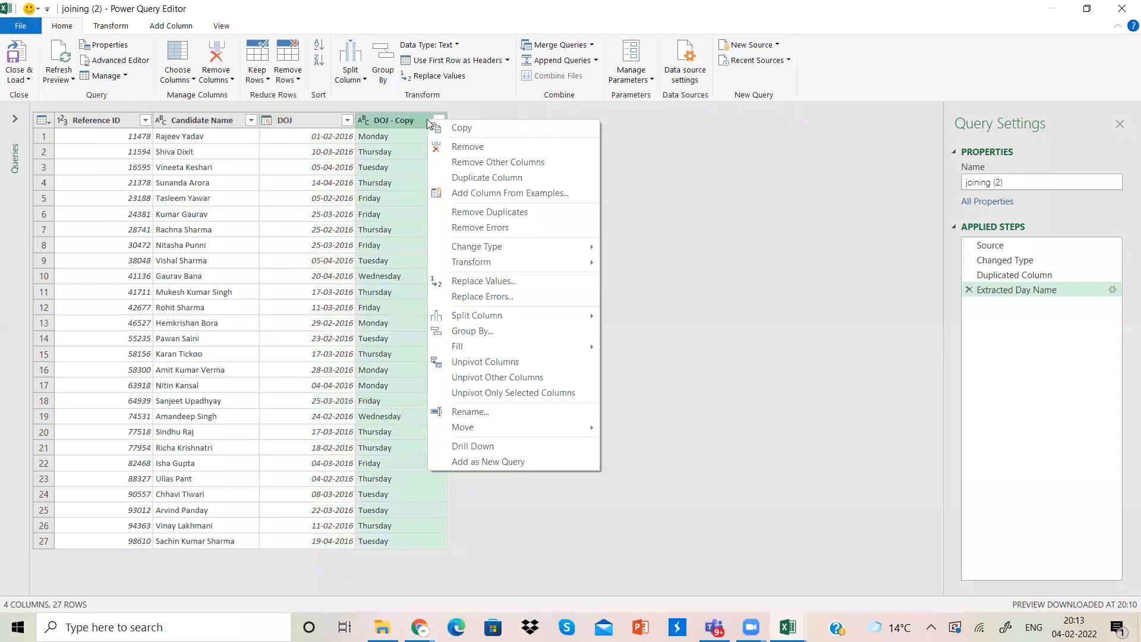
mouse_move(595, 268)
left_click(975, 296)
left_click(969, 292)
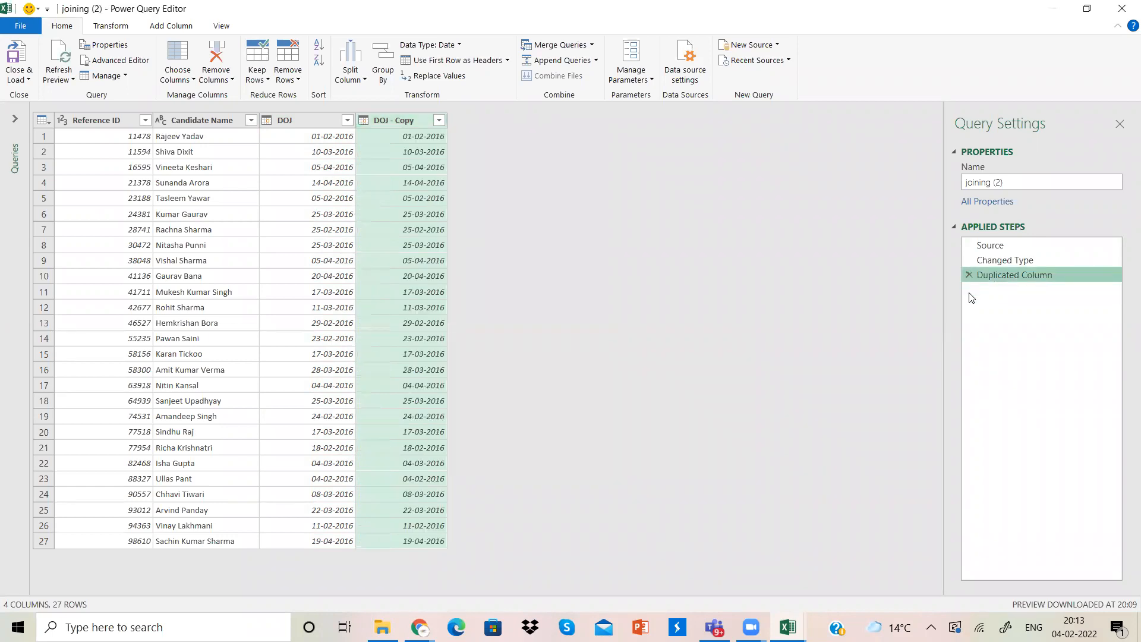
right_click(403, 119)
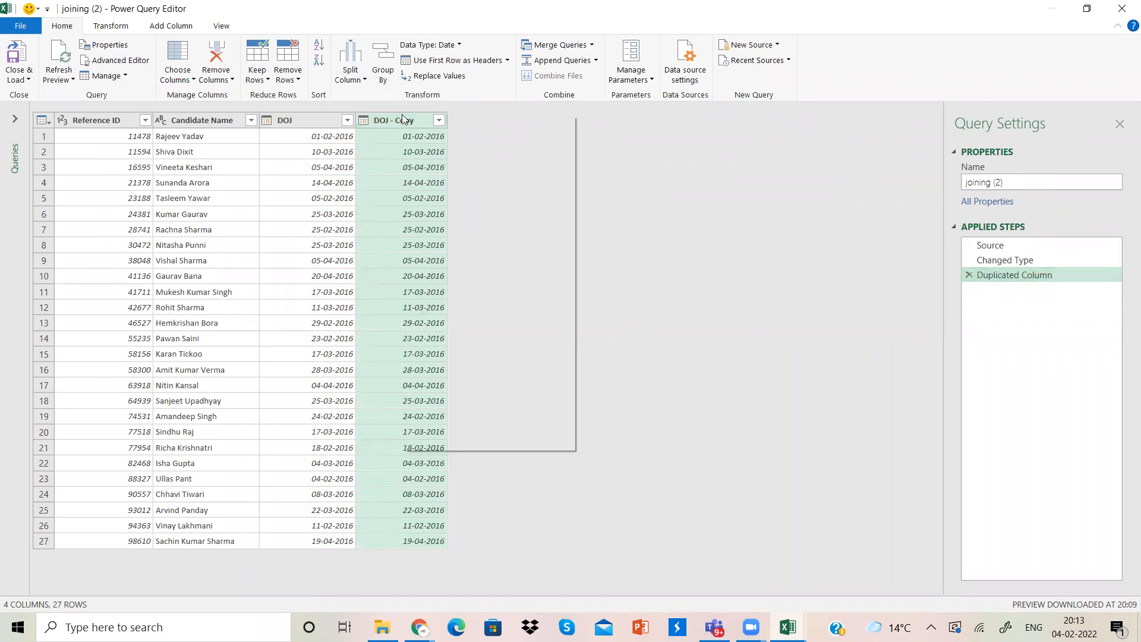
mouse_move(485, 258)
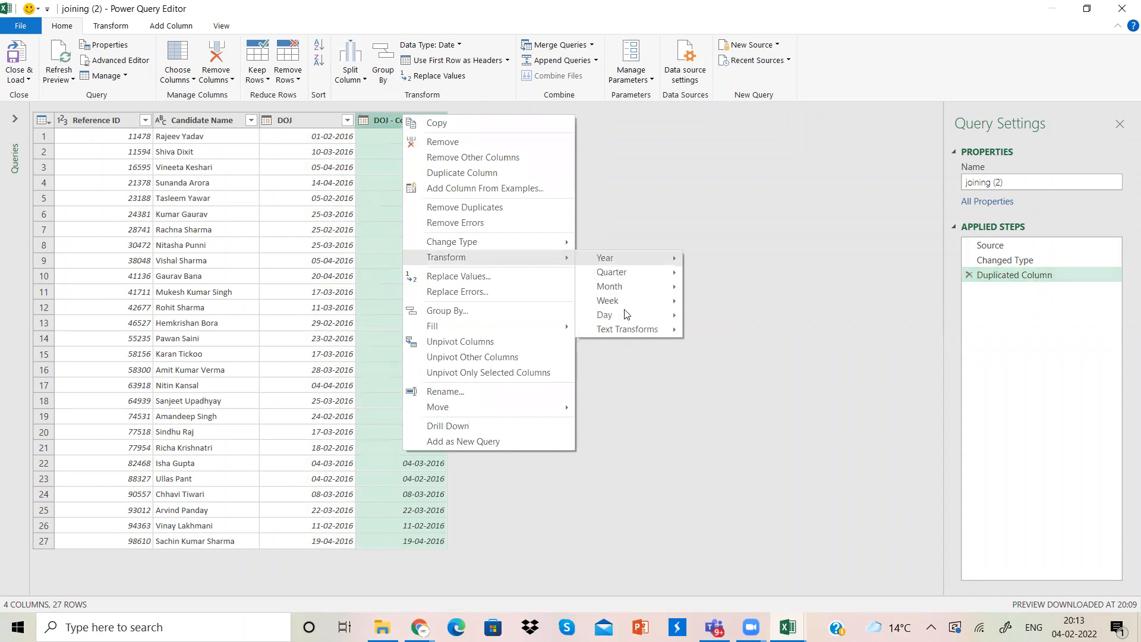
mouse_move(625, 314)
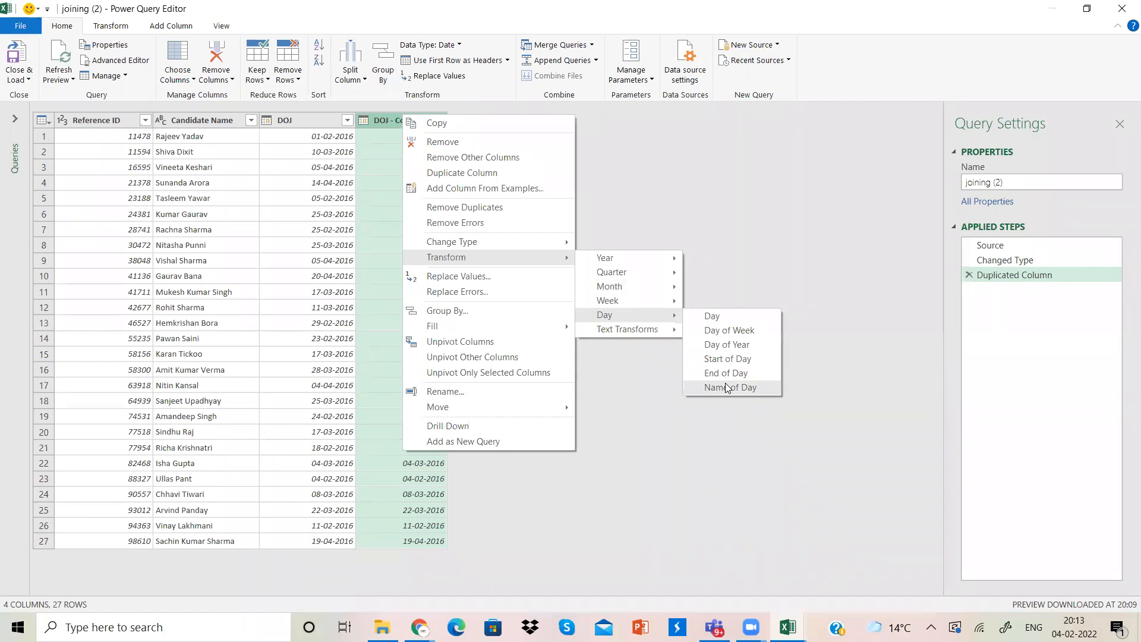
left_click(297, 356)
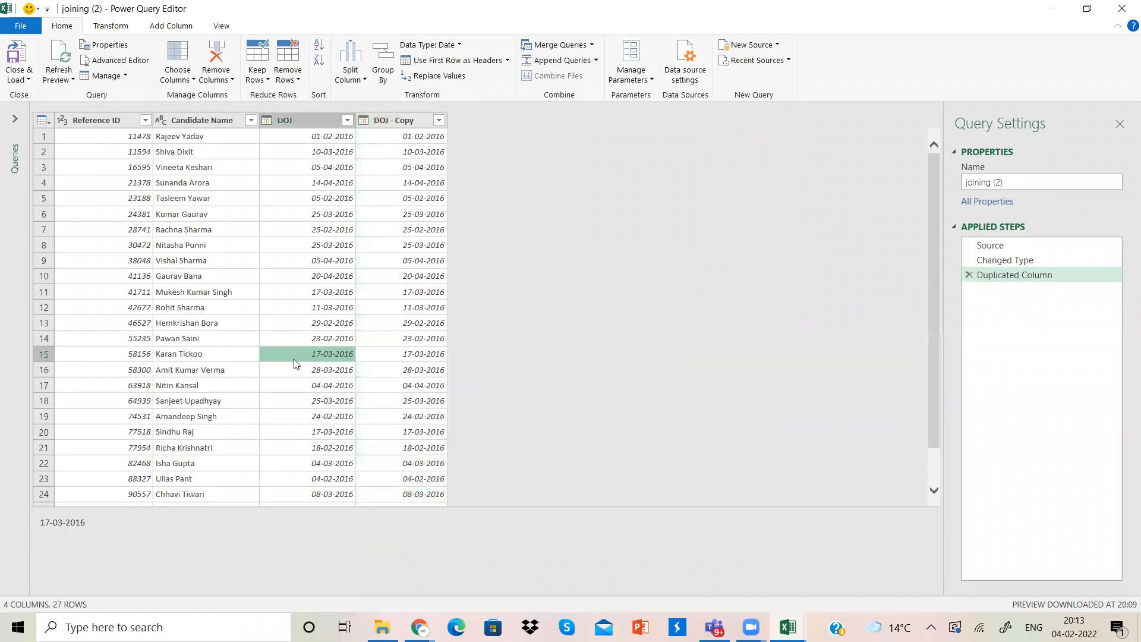
Select the DOJ - Copy column and start a new custom column.
left_click(409, 121)
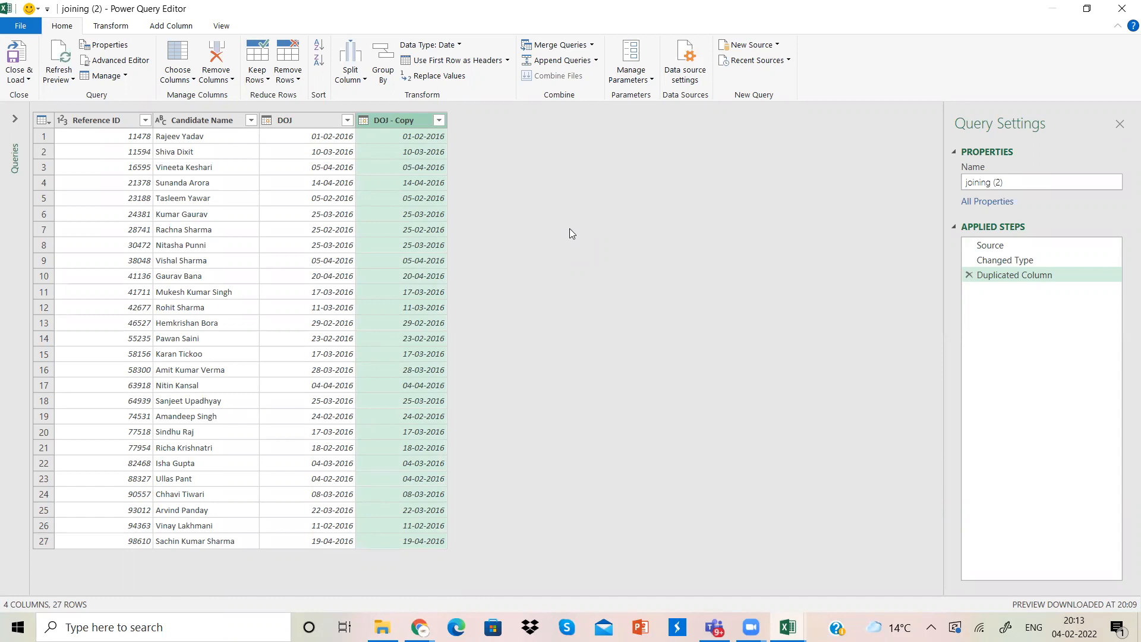
right_click(412, 122)
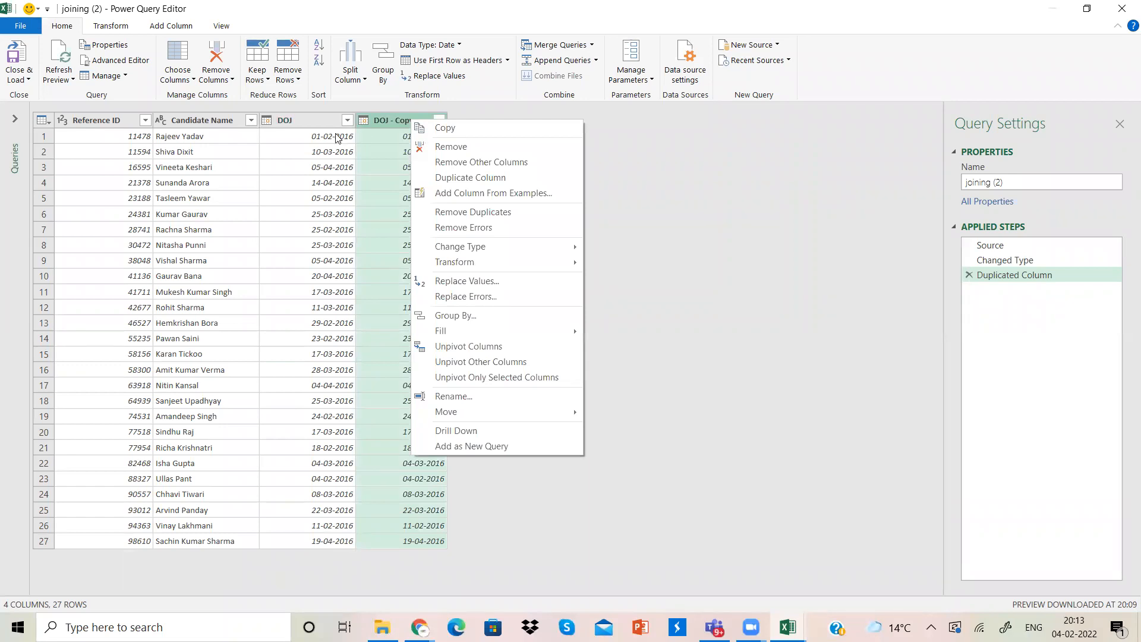
left_click(391, 121)
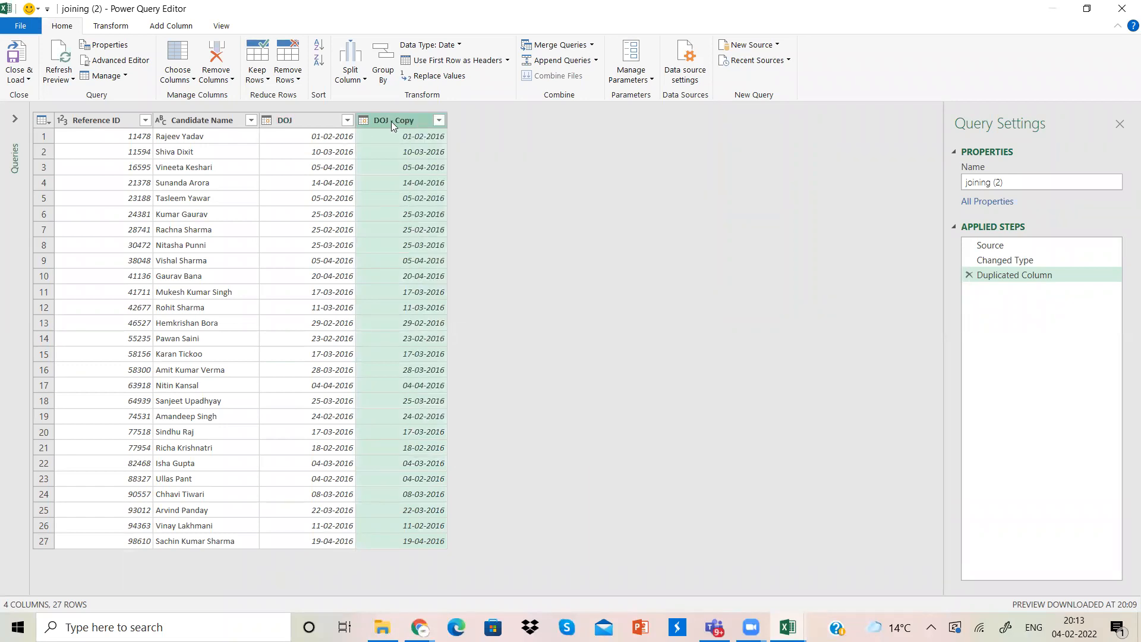
left_click(174, 27)
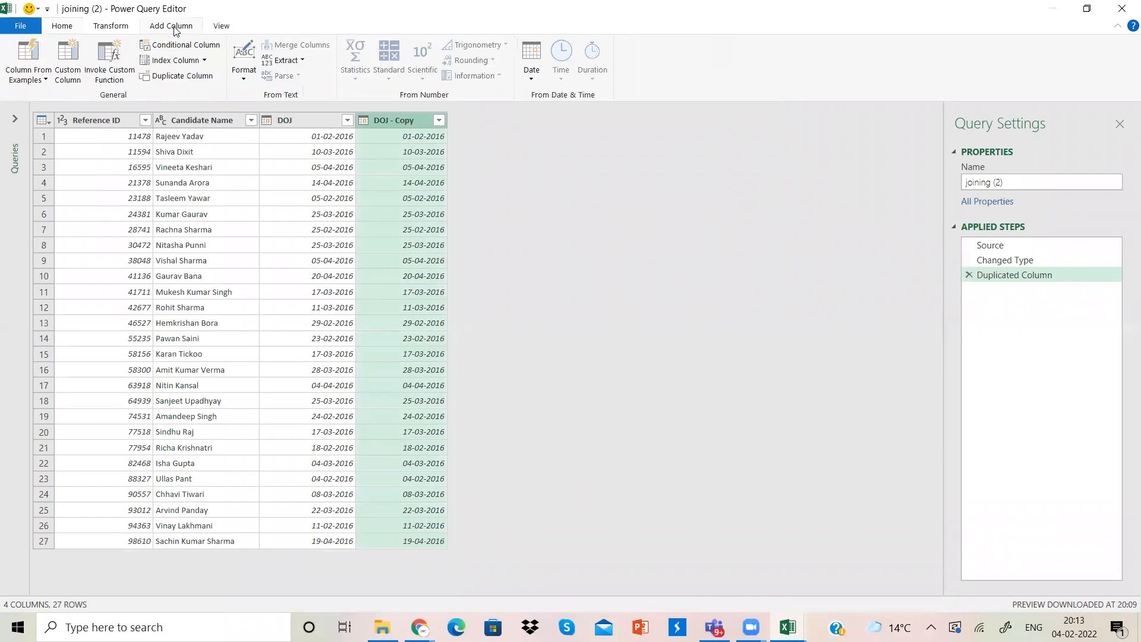
left_click(71, 83)
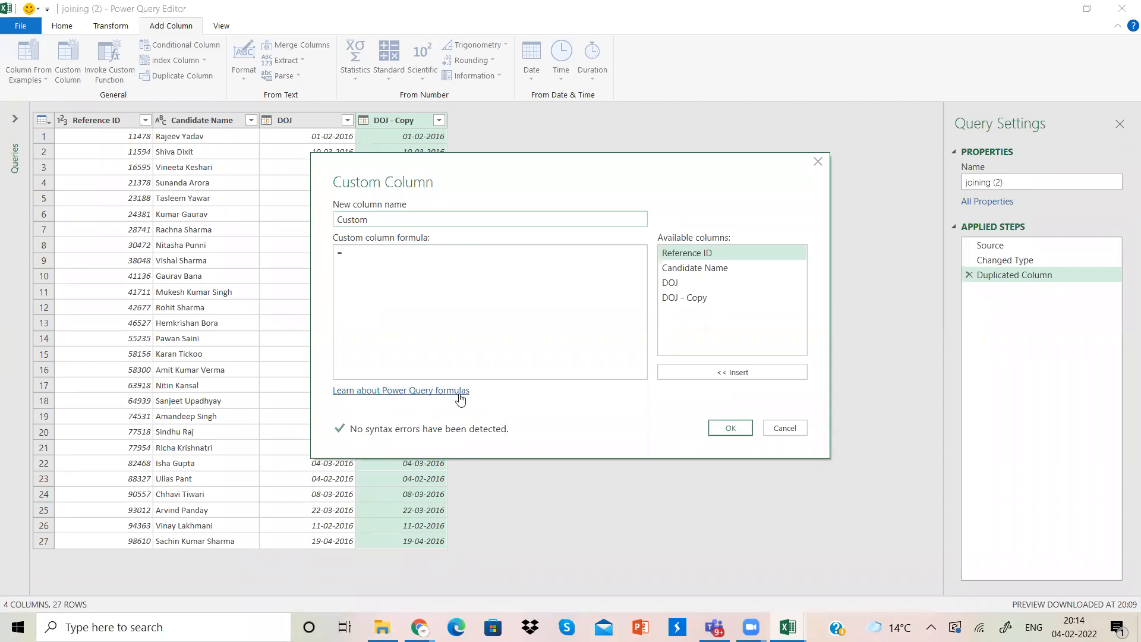
Open the Power Query formula reference in the browser, look through the Date functions, and open the Date.StartOfWeek page.
left_click(368, 392)
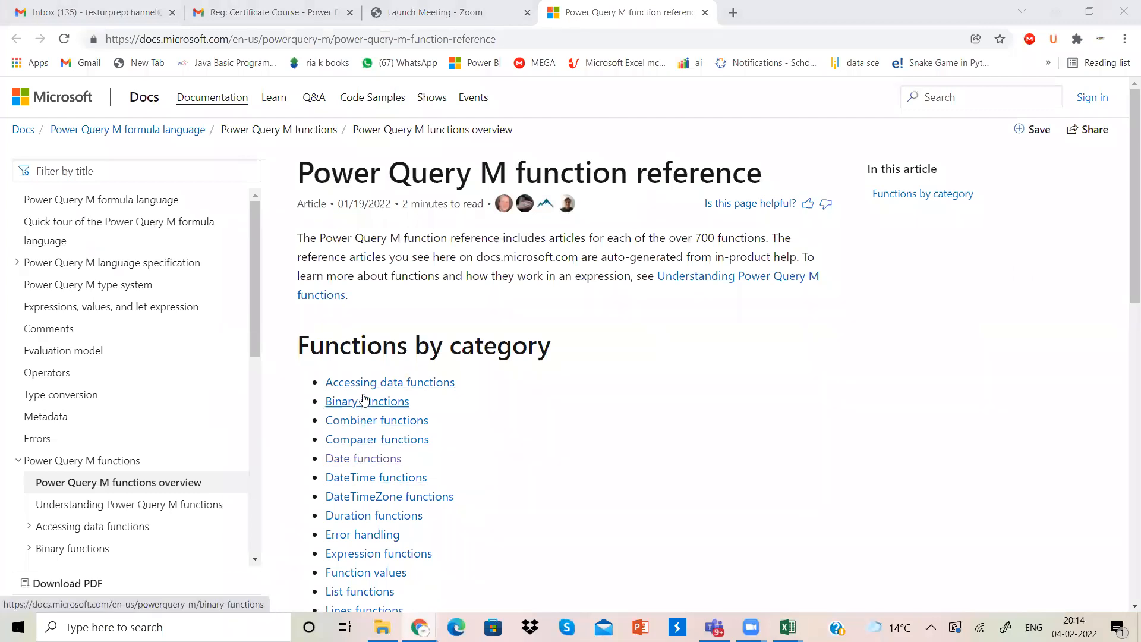
left_click(385, 462)
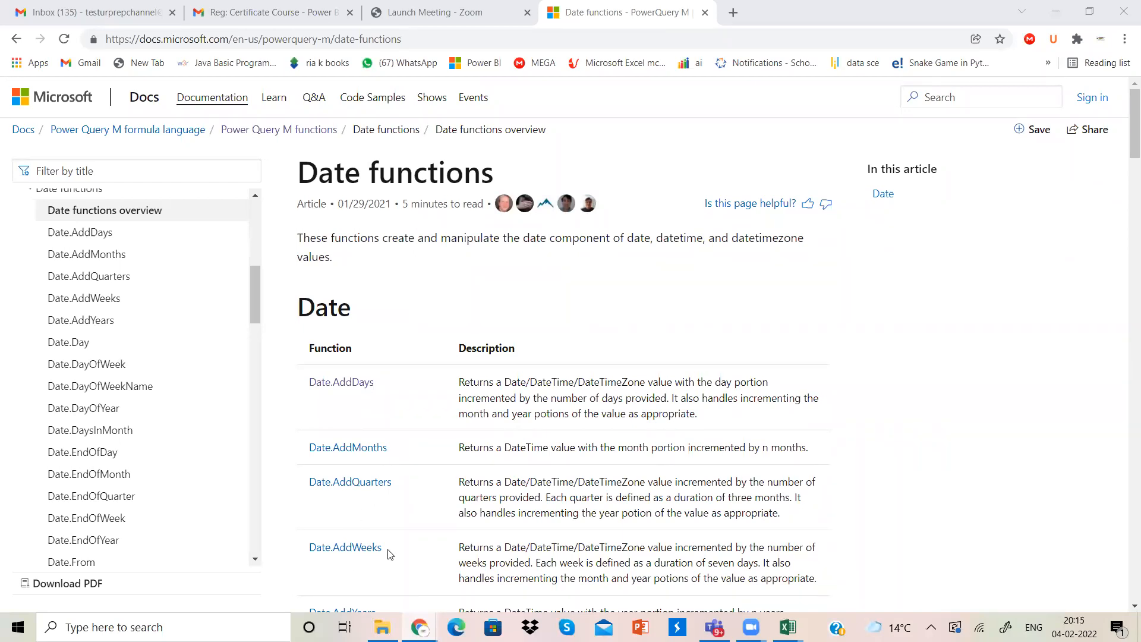
scroll(389, 554, "down", 9)
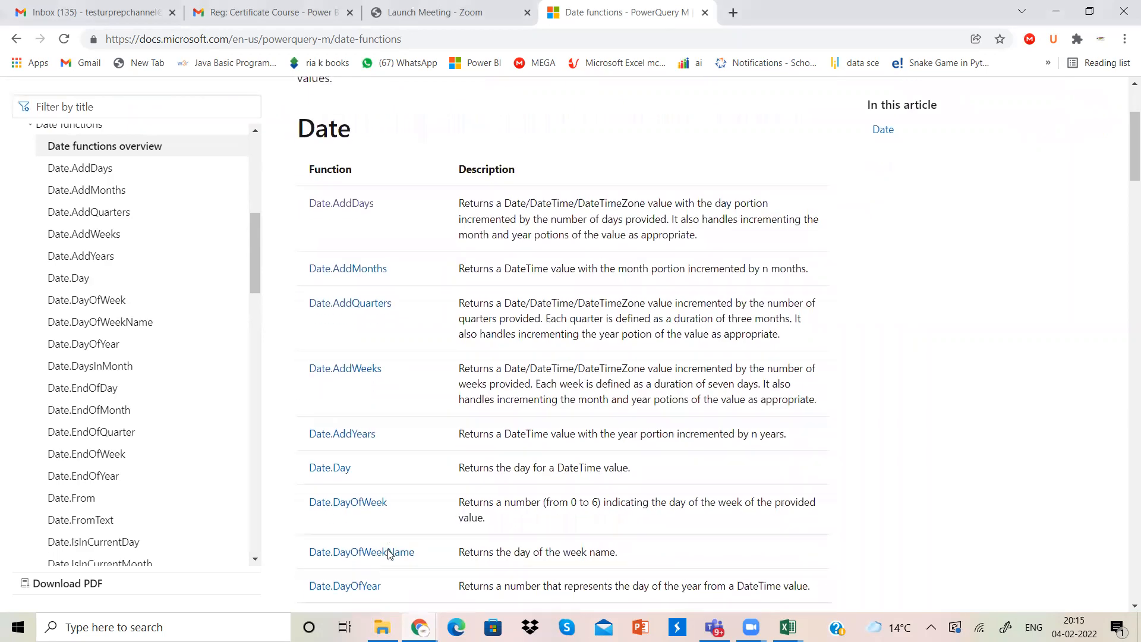
scroll(389, 554, "down", 6)
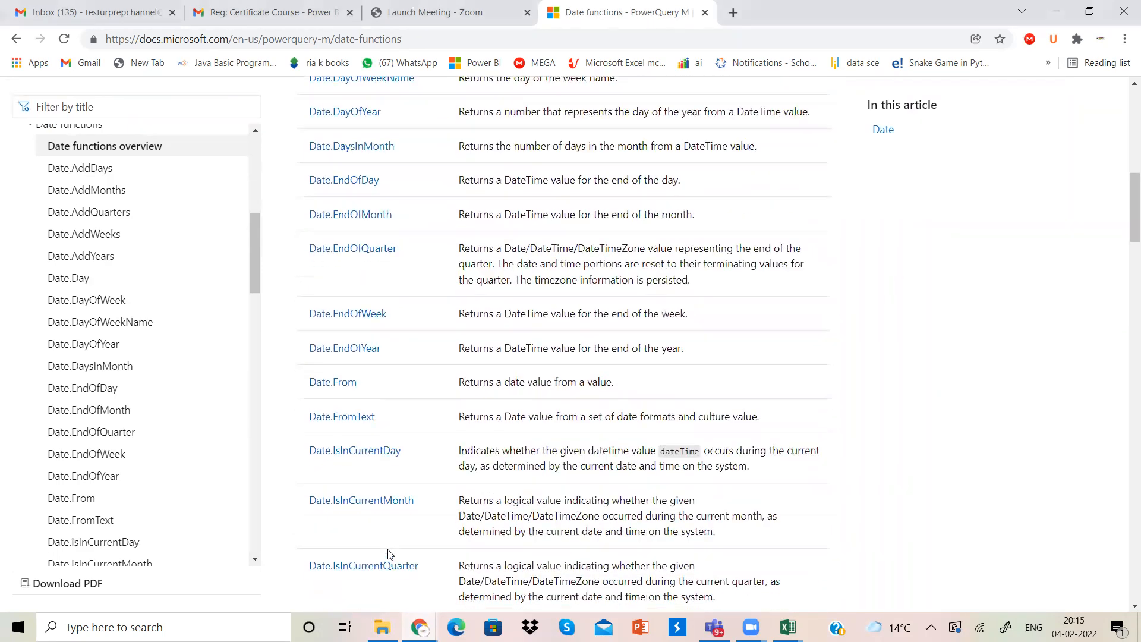
scroll(389, 554, "down", 6)
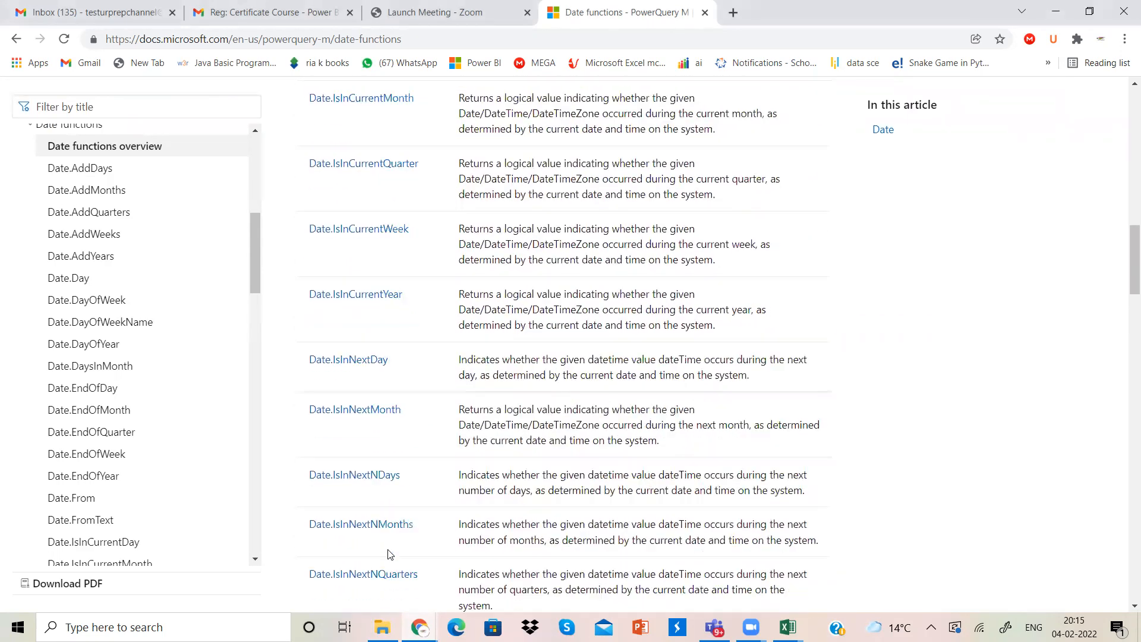
scroll(389, 554, "down", 5)
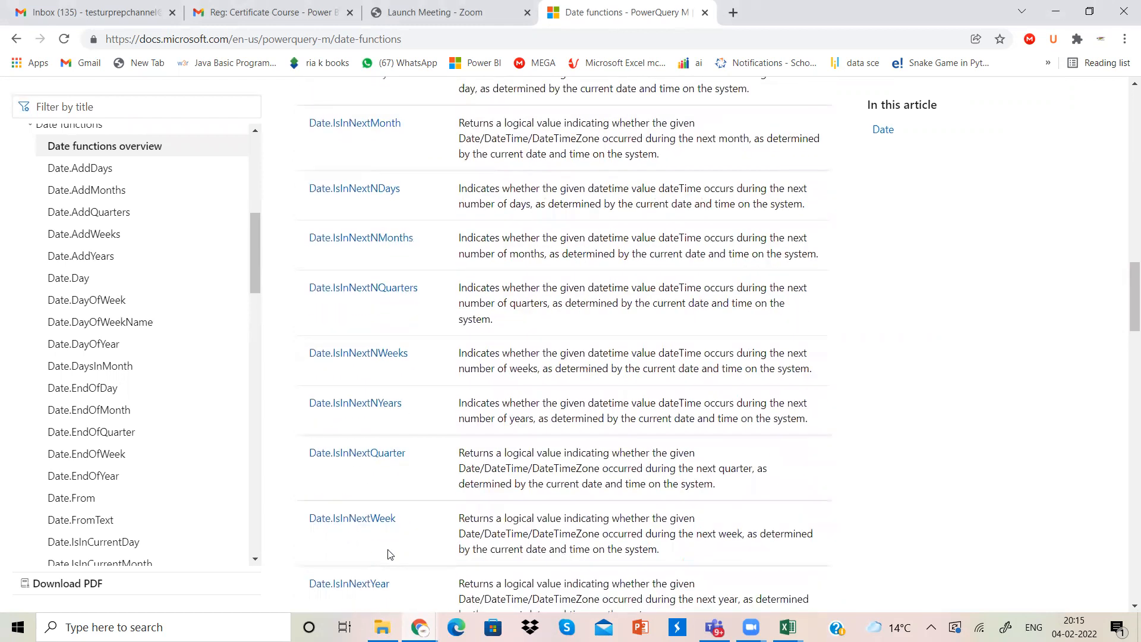
scroll(389, 554, "down", 4)
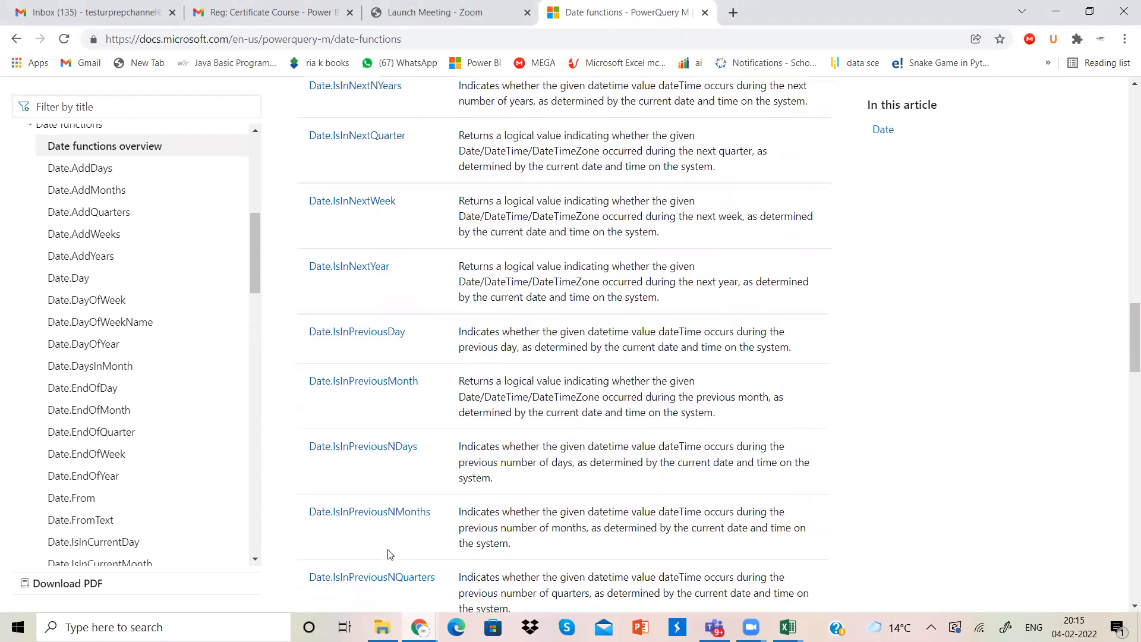
scroll(389, 554, "down", 6)
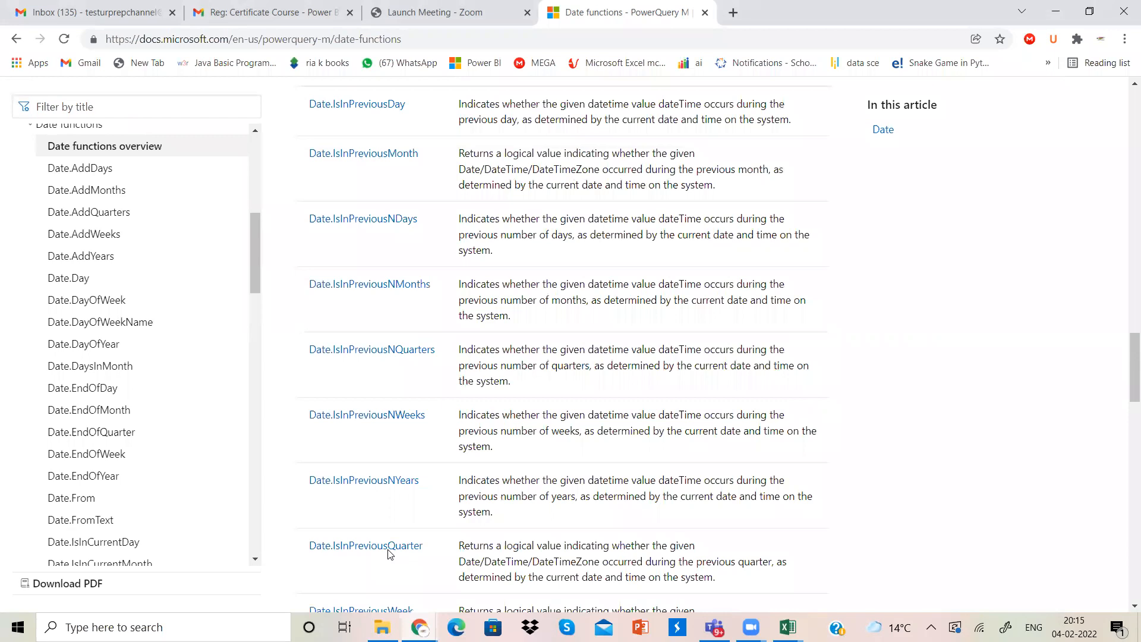
scroll(389, 554, "down", 6)
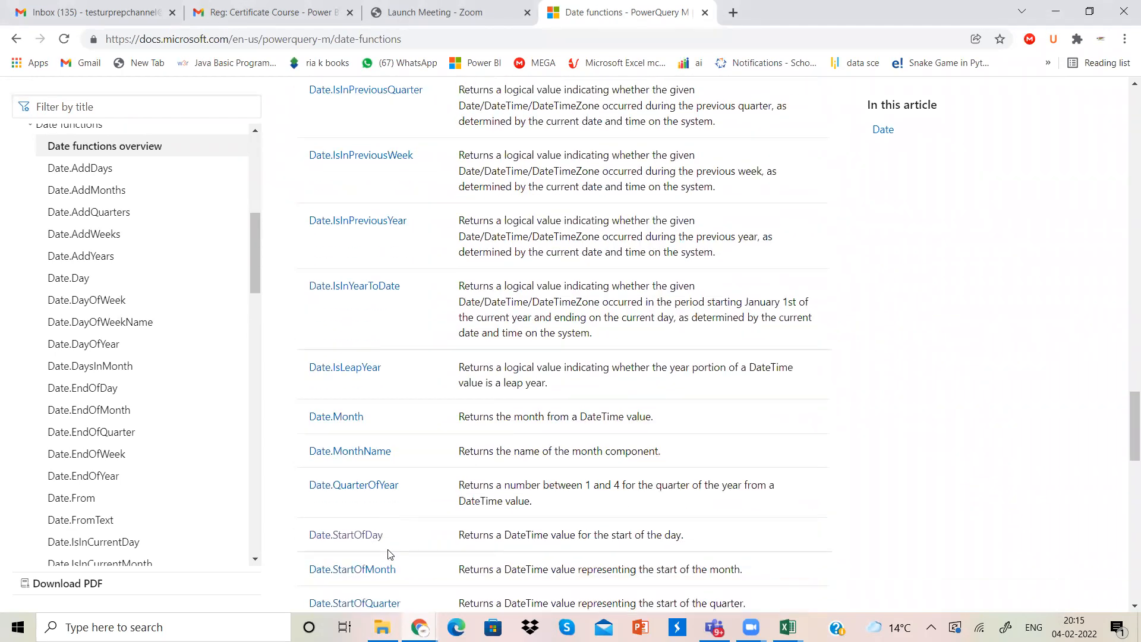
scroll(389, 554, "down", 2)
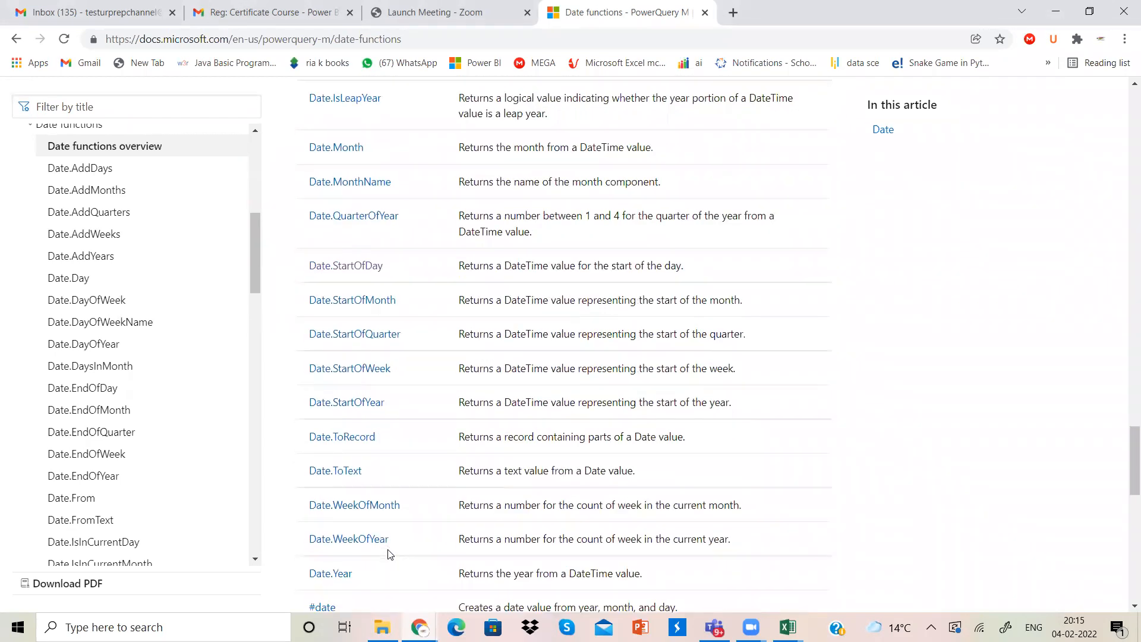
scroll(389, 554, "up", 3)
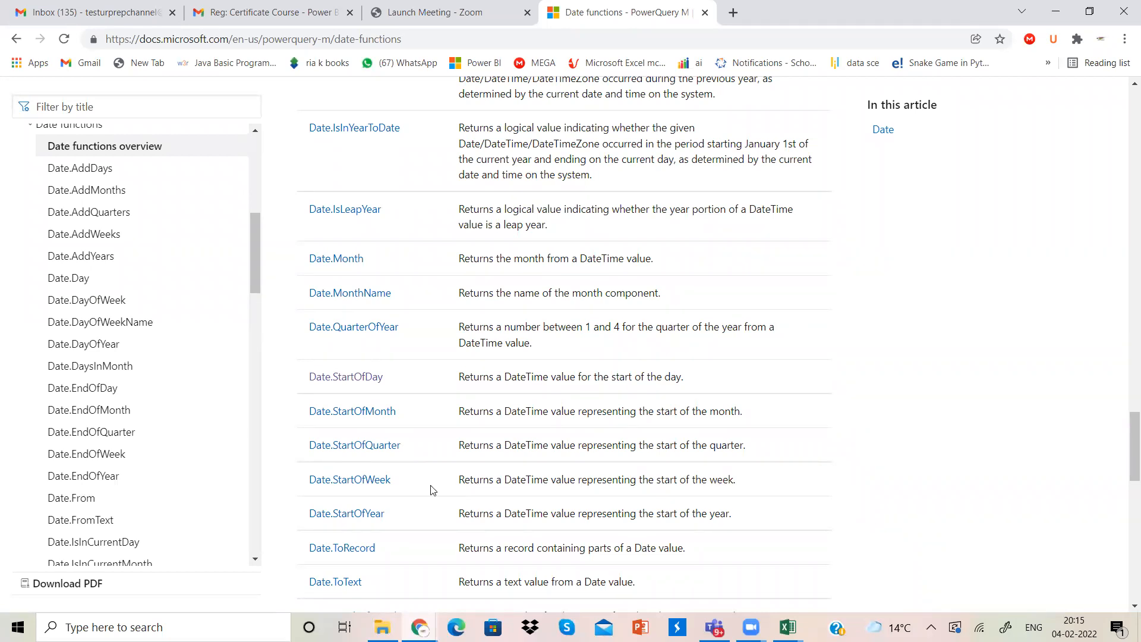
left_click(375, 483)
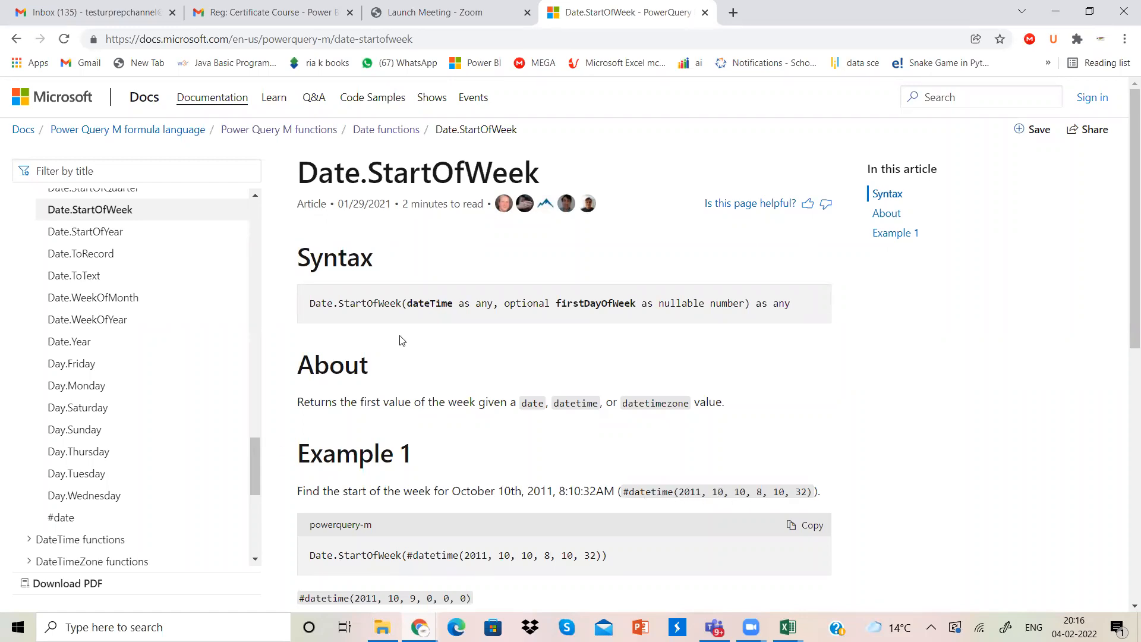
Copy the function name Date.StartOfWeek from its syntax and paste it into the custom column formula in the Power Query Editor.
left_click_drag(401, 308, 304, 308)
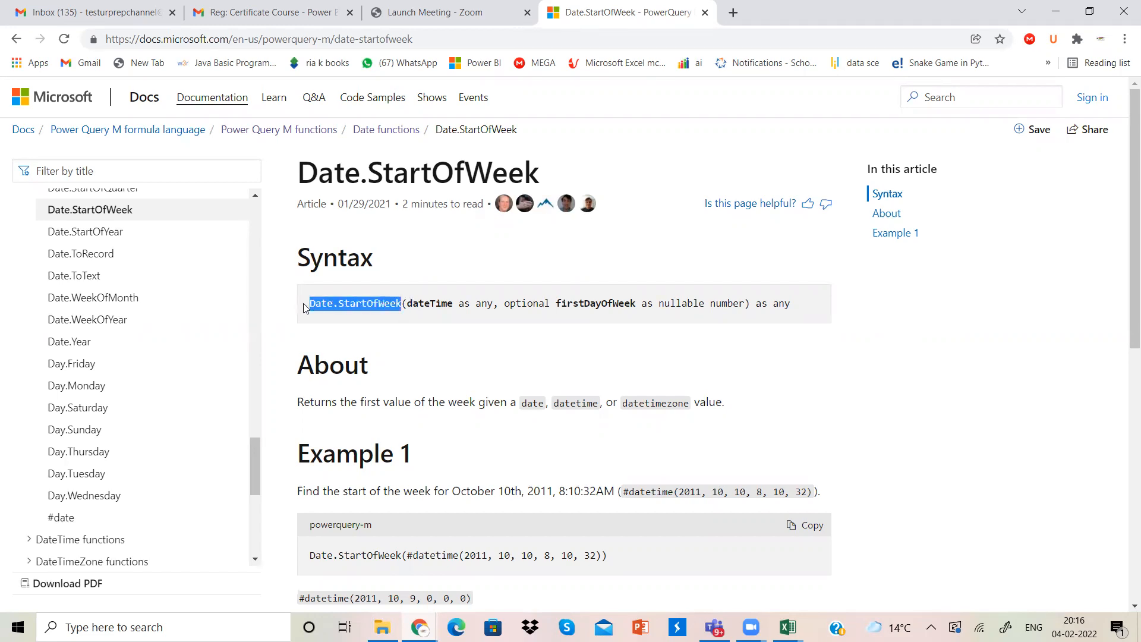
left_click(788, 627)
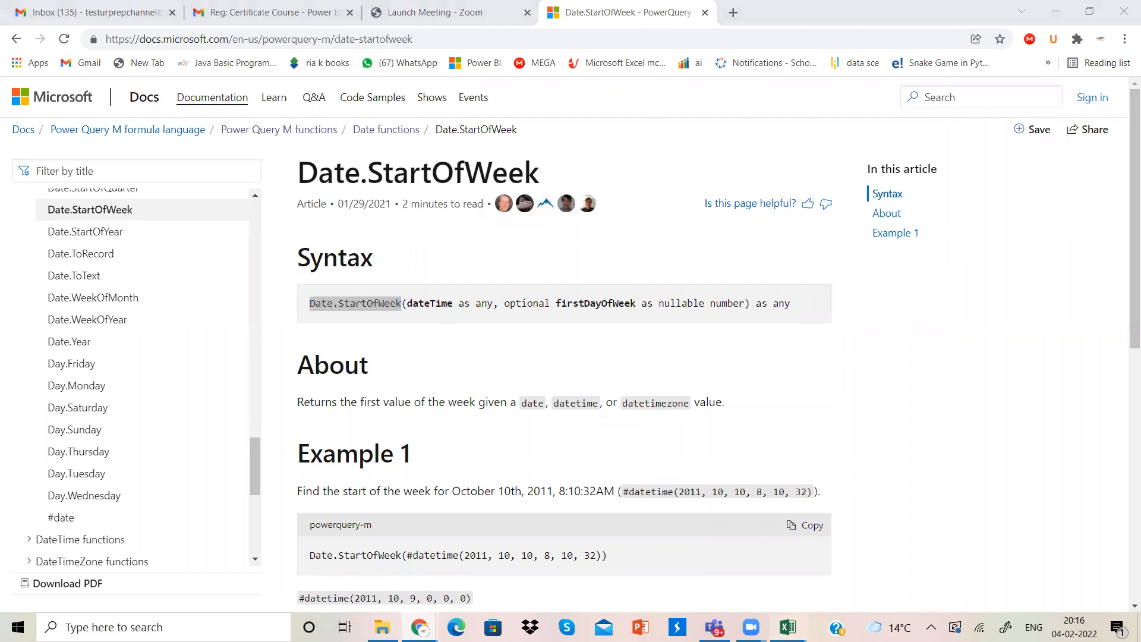
left_click(848, 590)
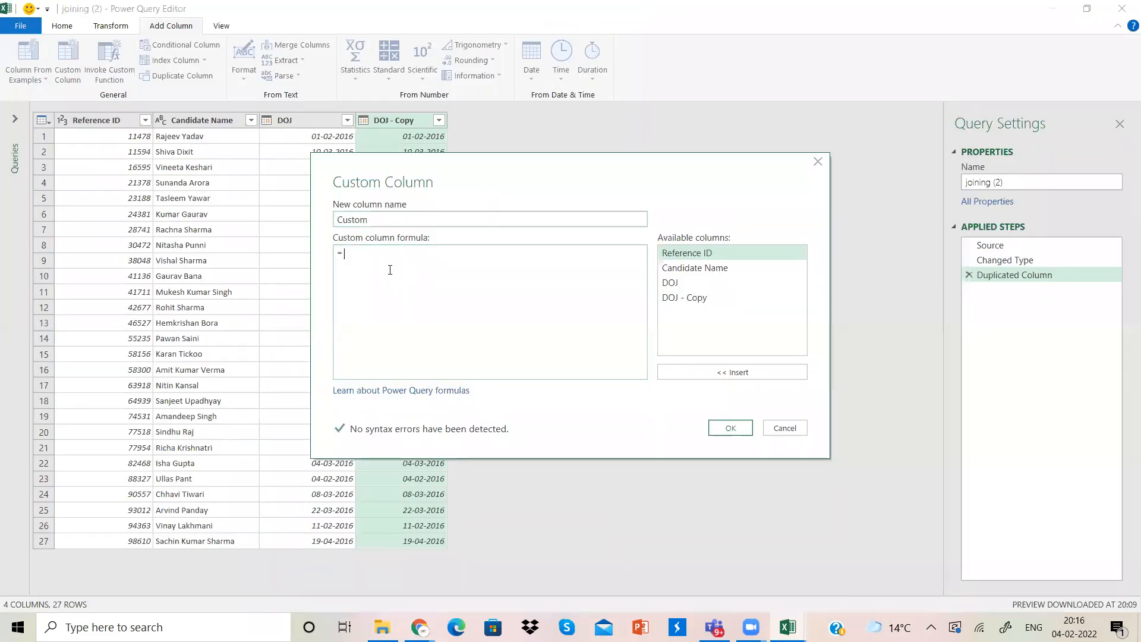
key("ctrl+v")
Complete the formula as Date.StartOfWeek([#"DOJ - Copy"],1) and create the custom column.
type("(")
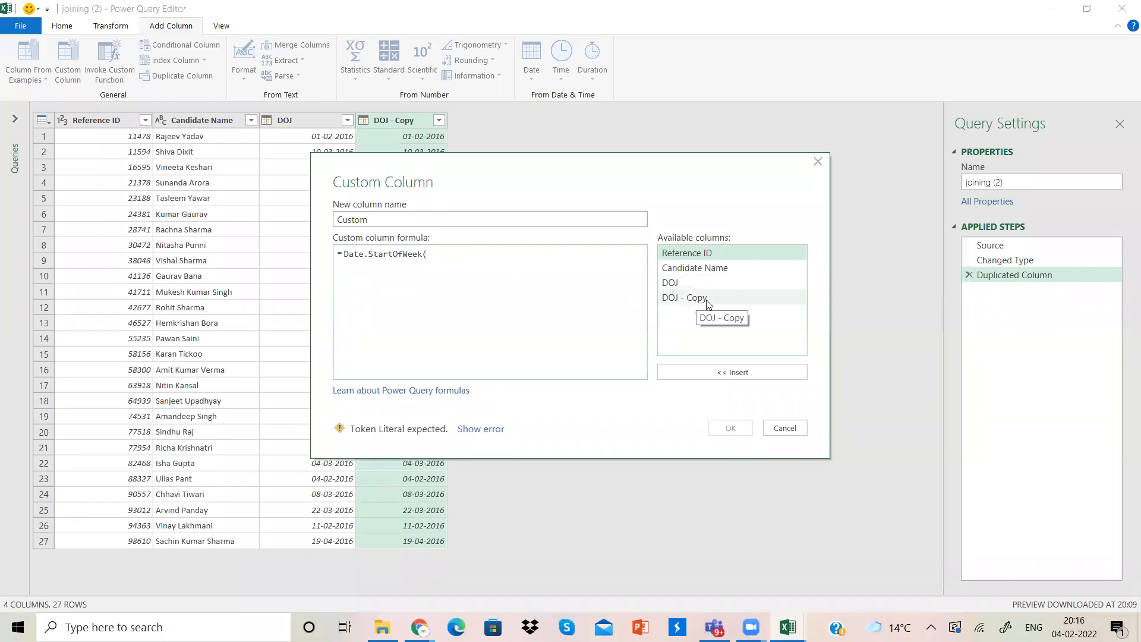
double_click(689, 299)
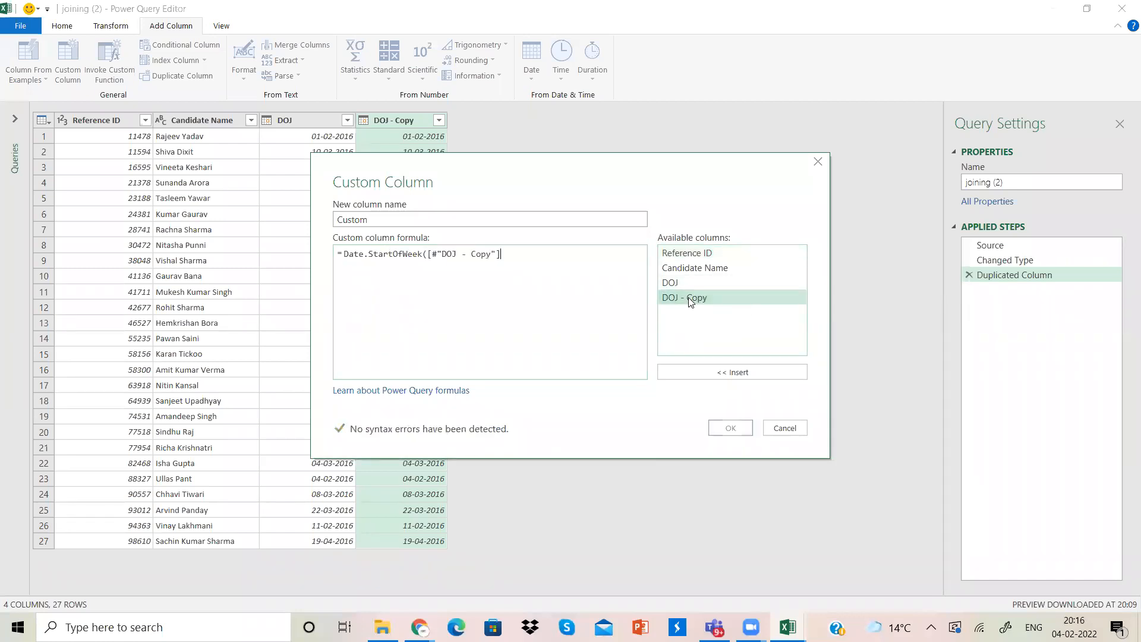
type(",1")
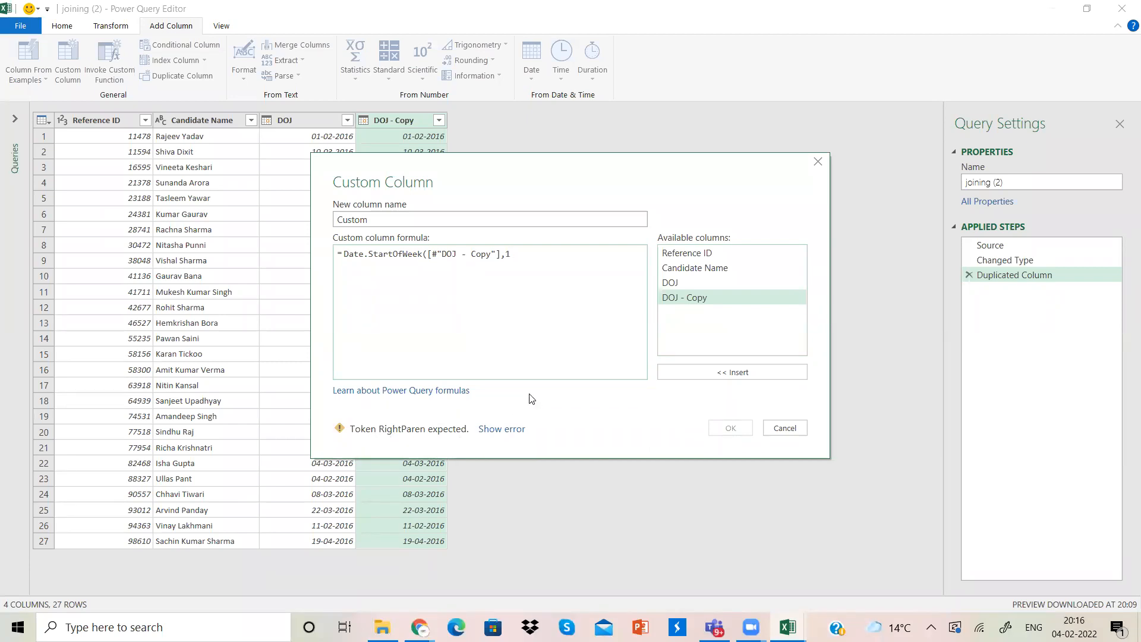
type(")")
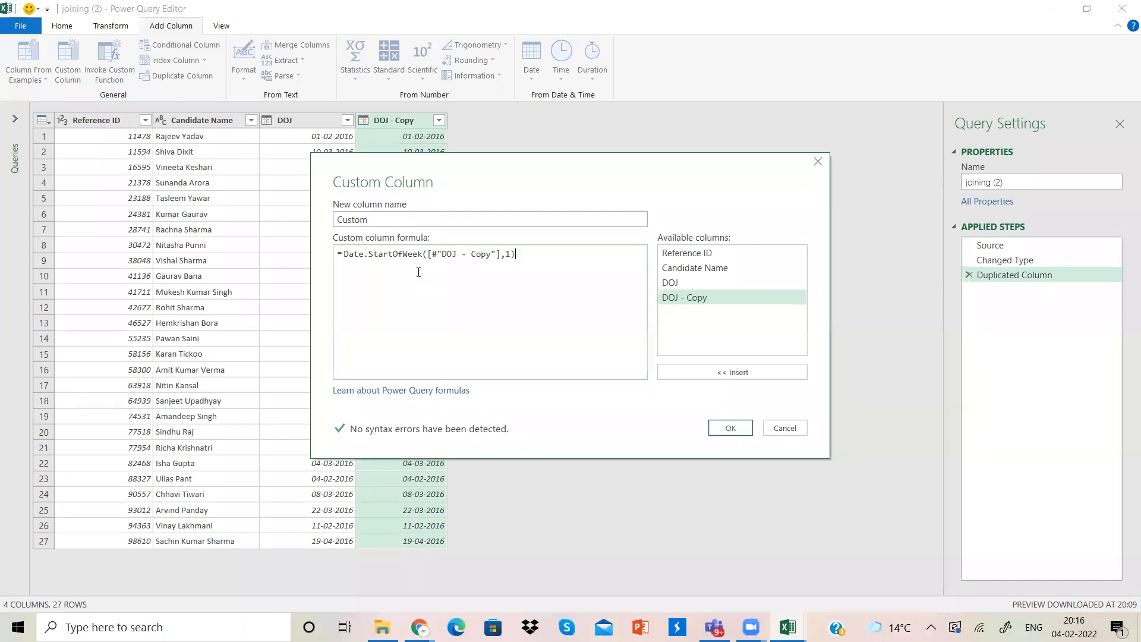
left_click(731, 428)
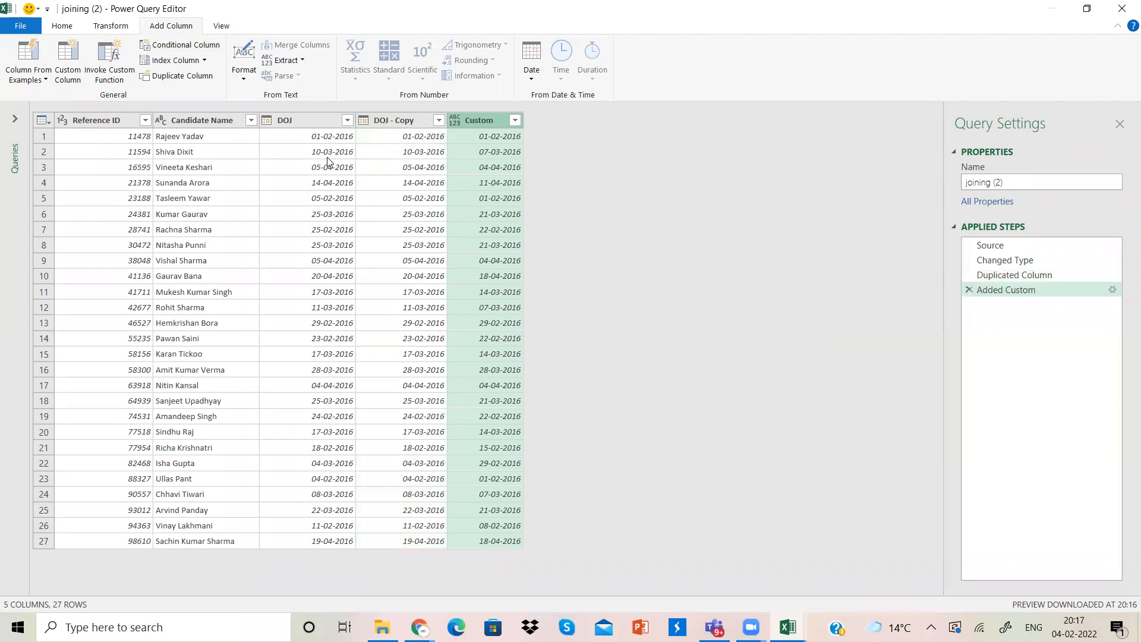
Transform the dates in the DOJ column to Name of Day.
left_click(305, 121)
right_click(304, 121)
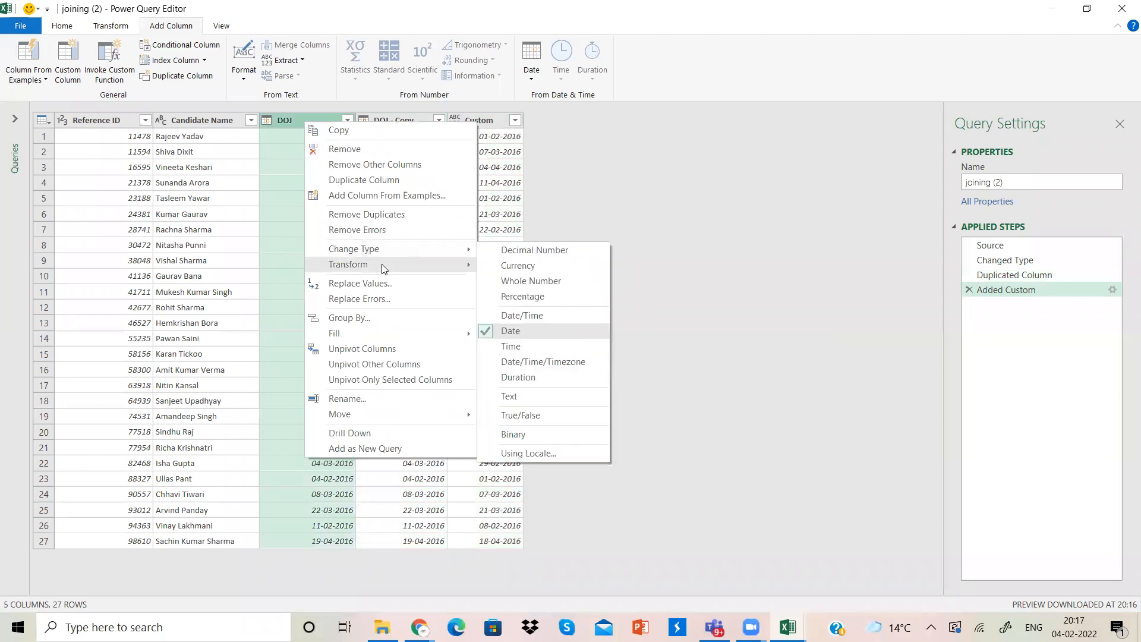
mouse_move(443, 262)
mouse_move(559, 324)
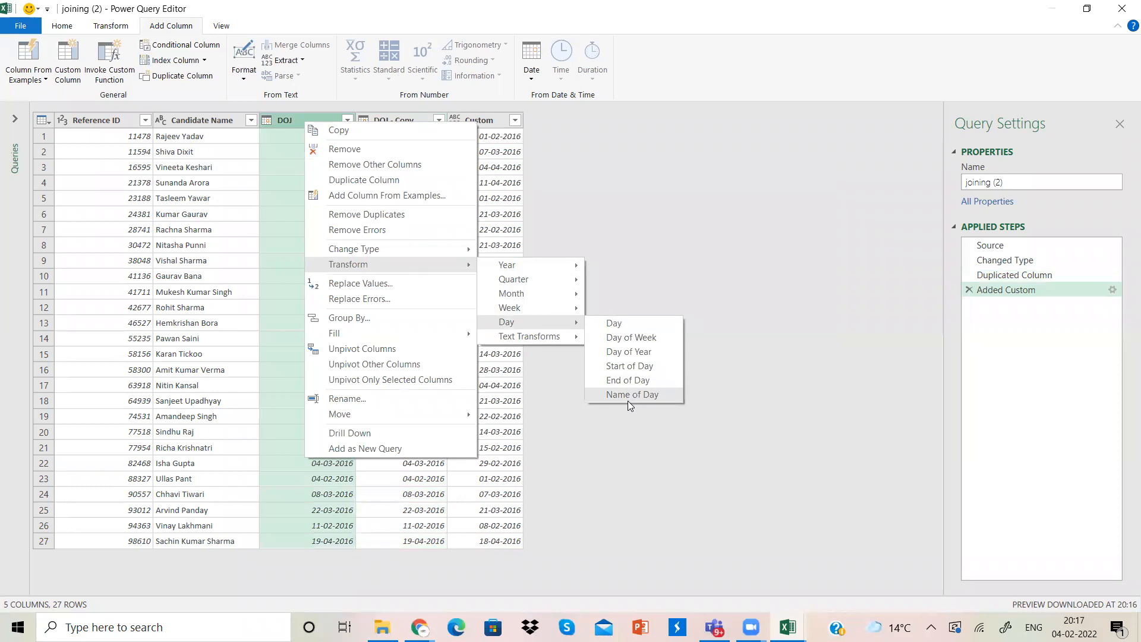
left_click(629, 396)
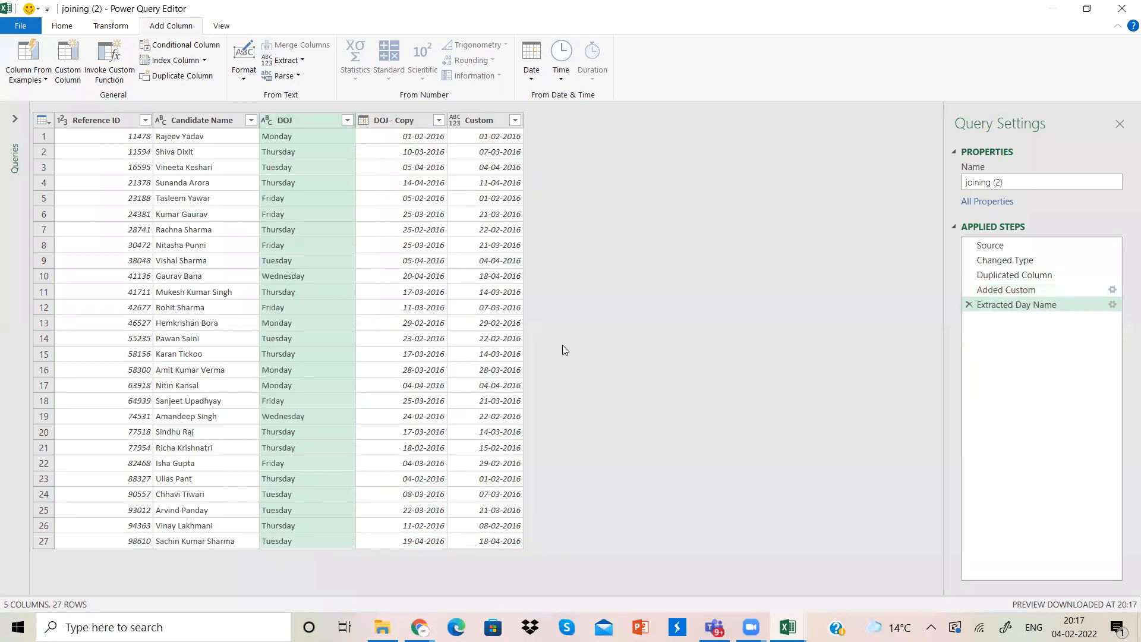
Transform the dates in the Custom column to Name of Day.
right_click(490, 123)
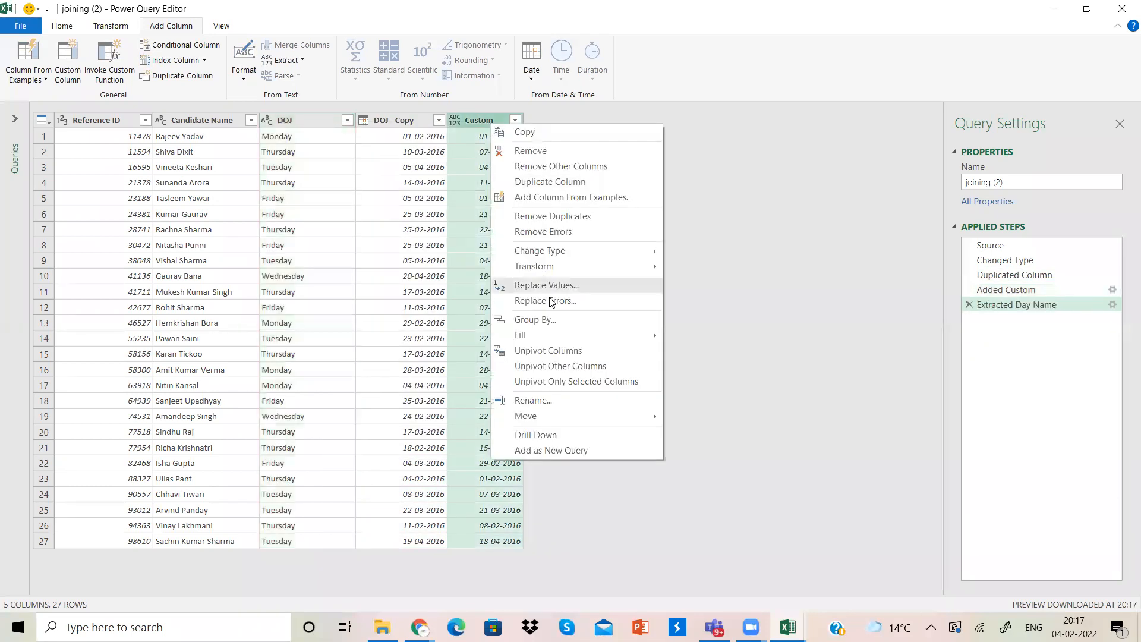
mouse_move(579, 264)
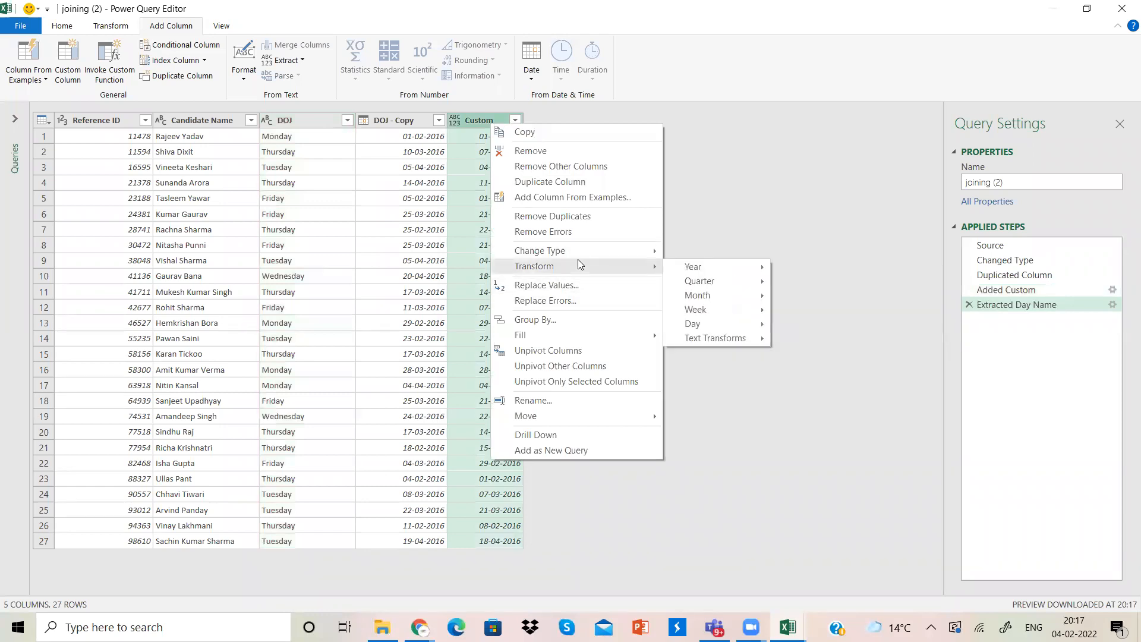
mouse_move(735, 324)
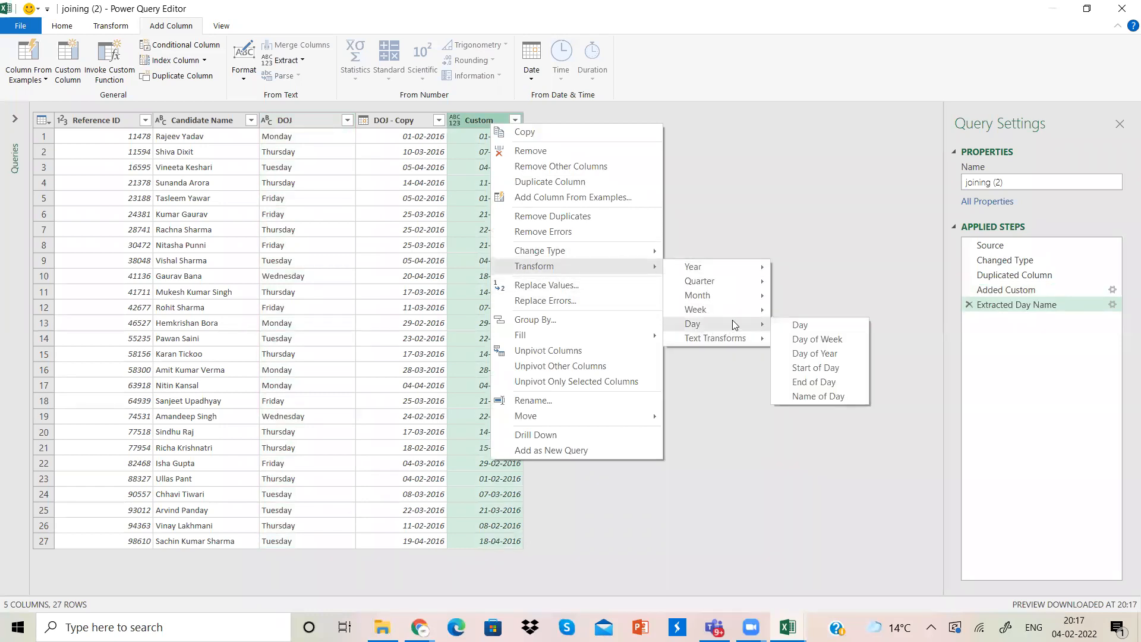
left_click(819, 396)
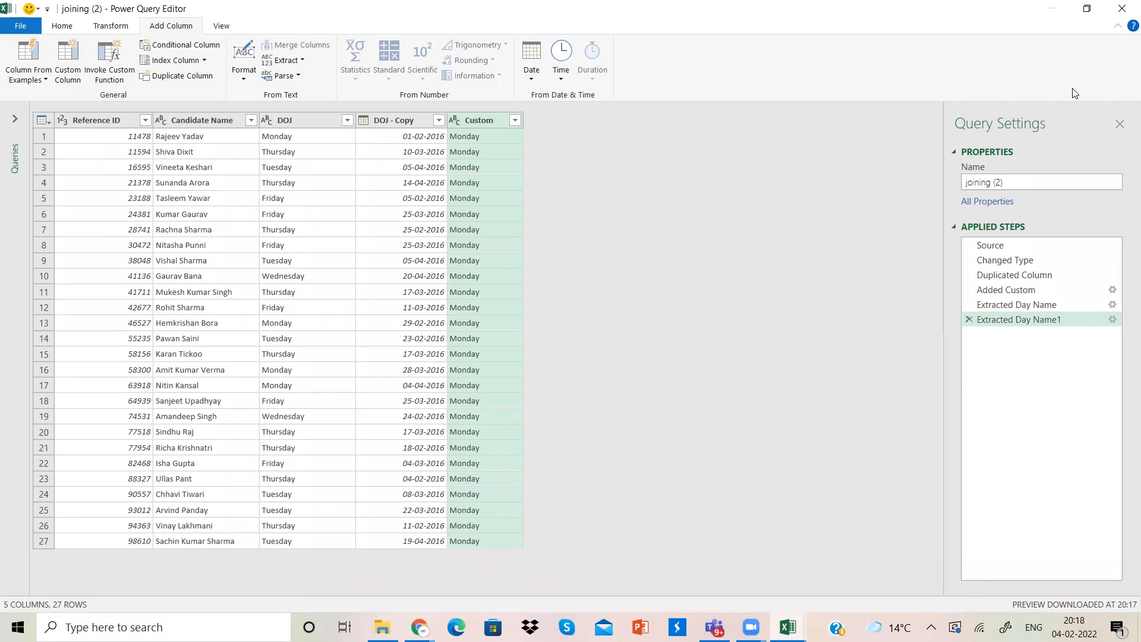
Delete the two applied steps that extracted the day names from the Custom and DOJ columns.
left_click(969, 319)
left_click(969, 305)
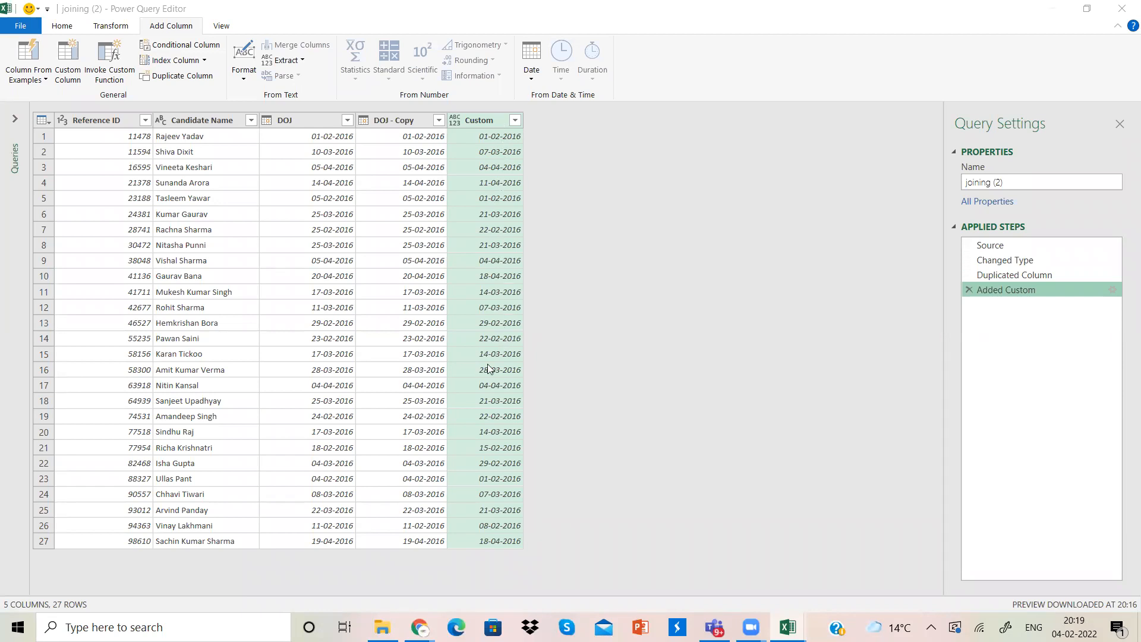
Start a new custom column and open the Date functions page of the online Power Query M function reference.
left_click(78, 77)
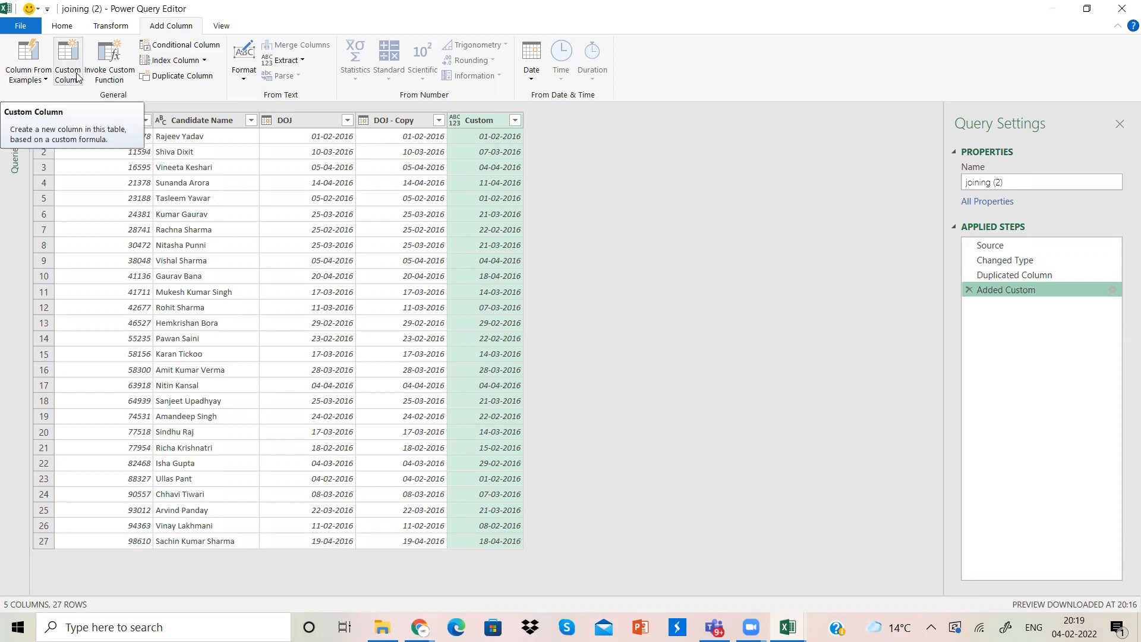
left_click(76, 78)
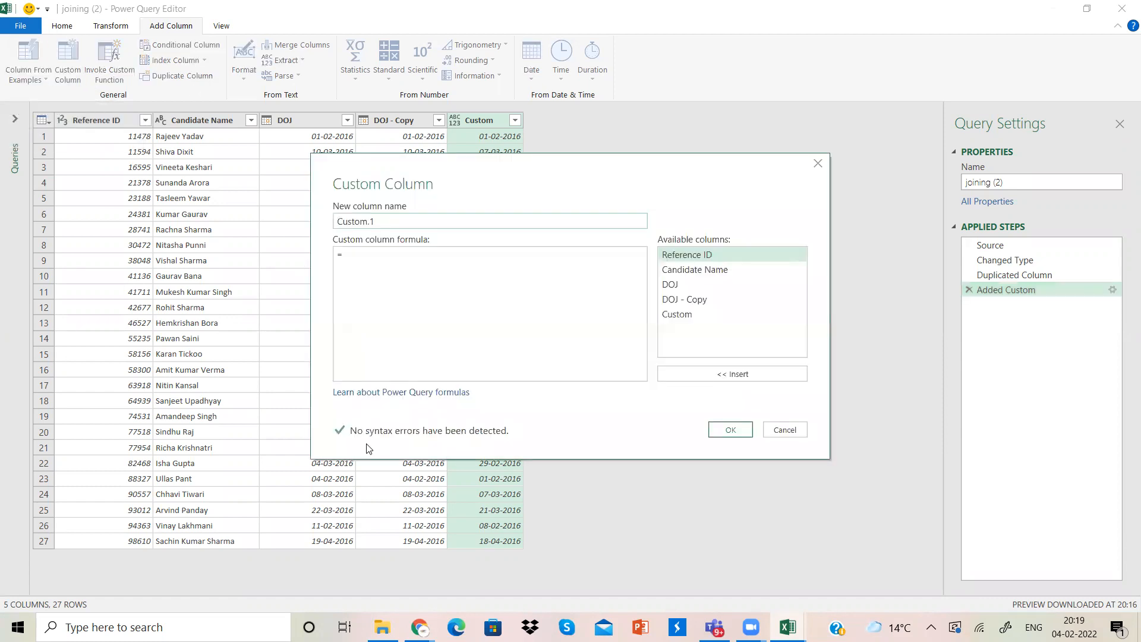
left_click(409, 392)
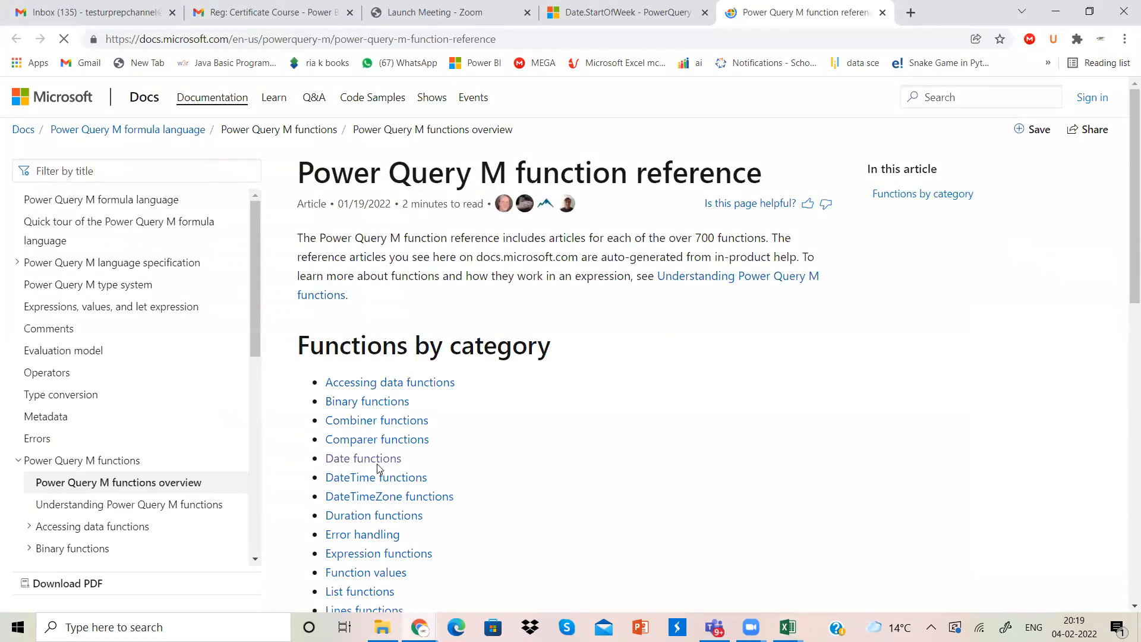
left_click(377, 461)
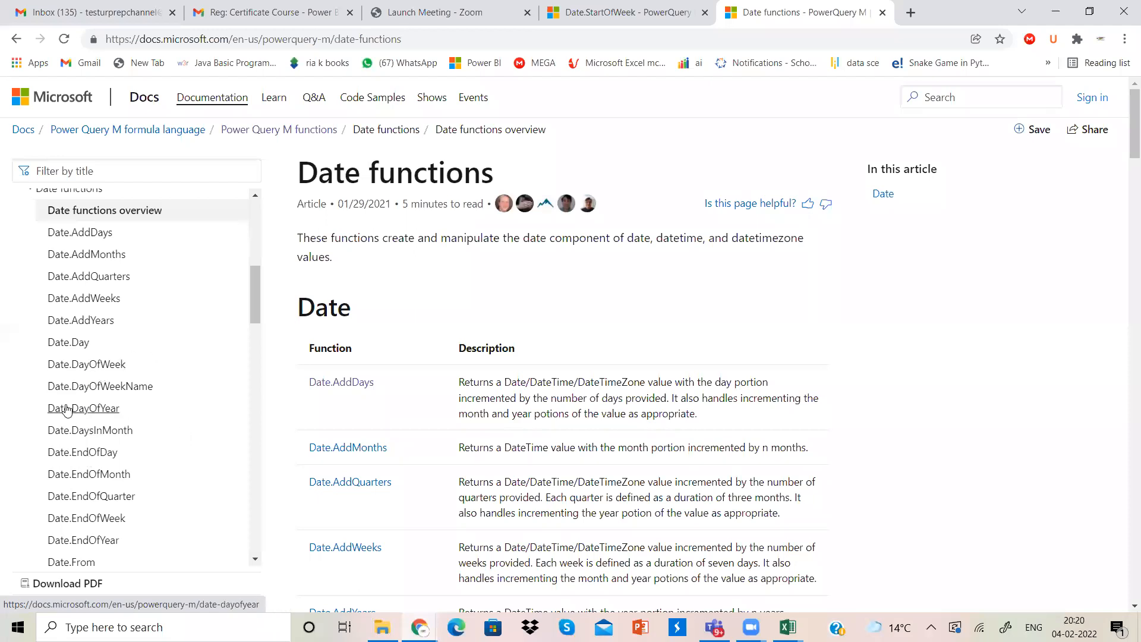
Look for a date-adding function by filtering the reference titles for "add" and browsing the Date functions list.
left_click(170, 160)
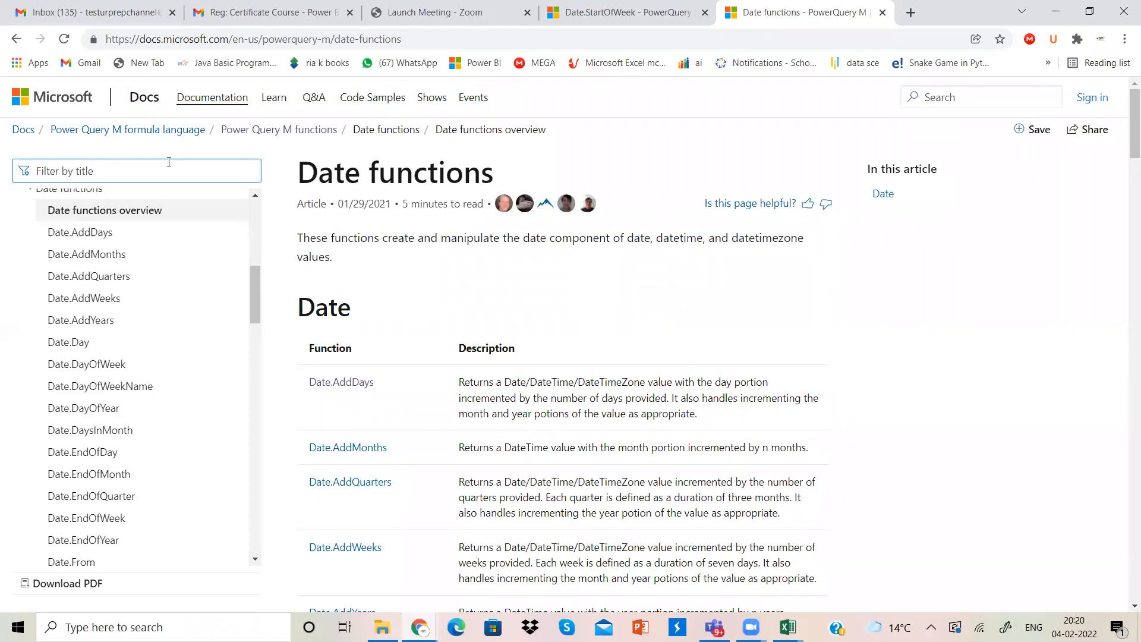
type("add")
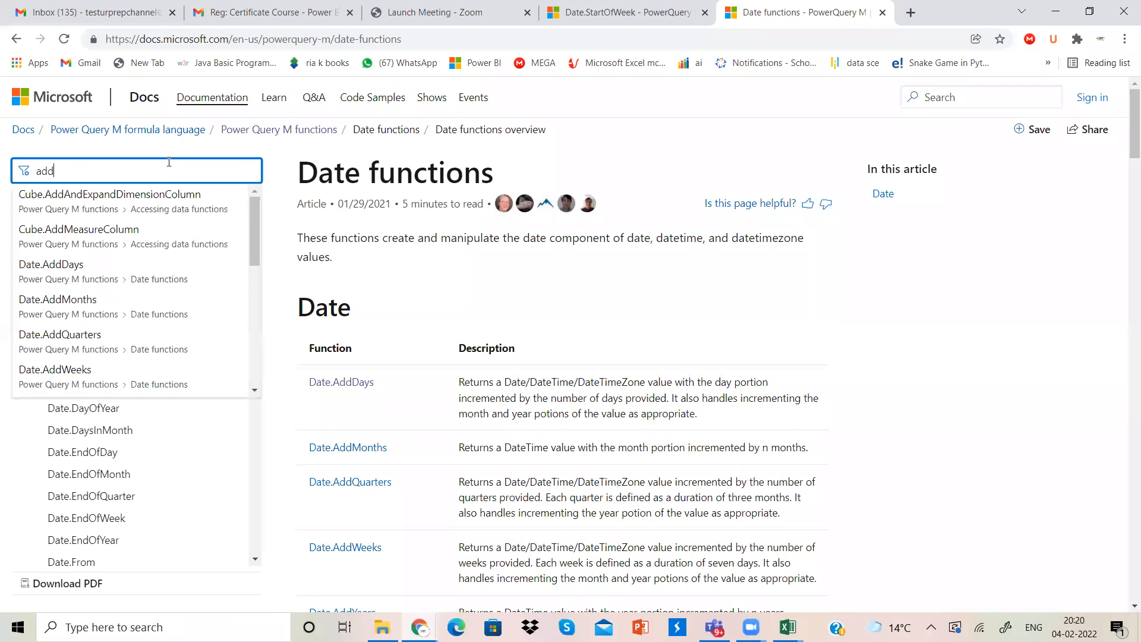
key("BackSpace")
key("BackSpace")
key("BackSpace")
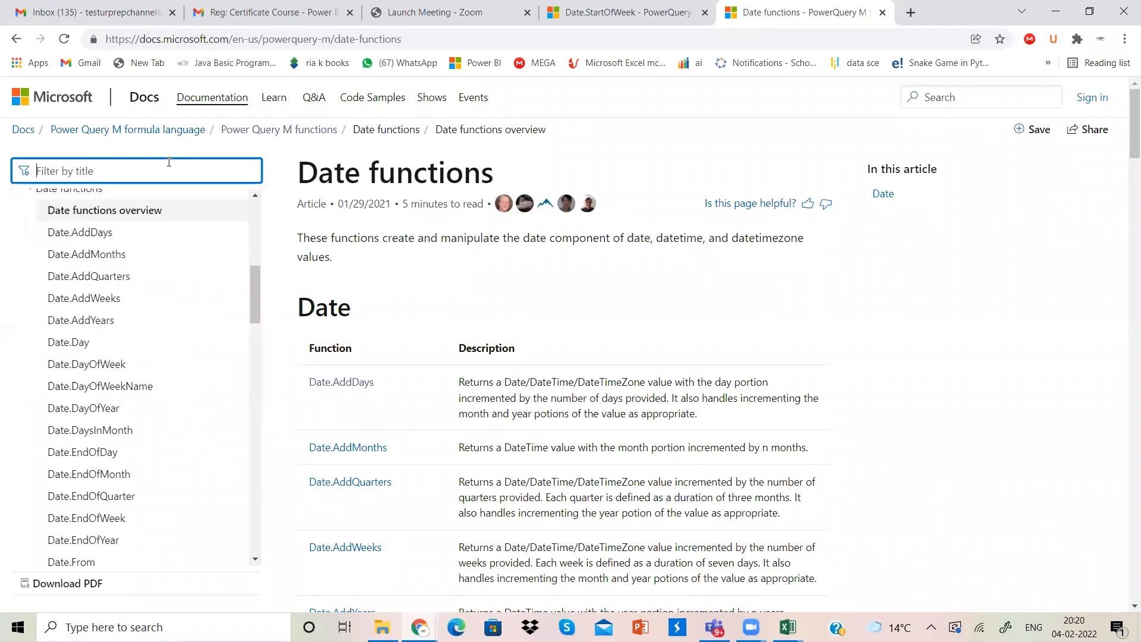
left_click(256, 560)
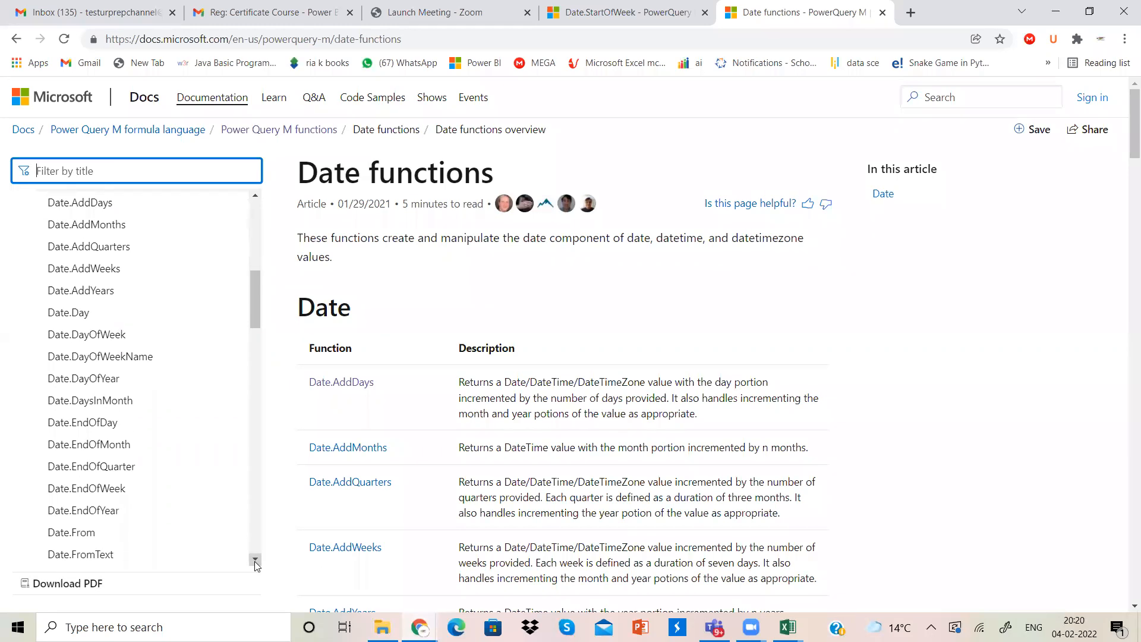
left_click(256, 560)
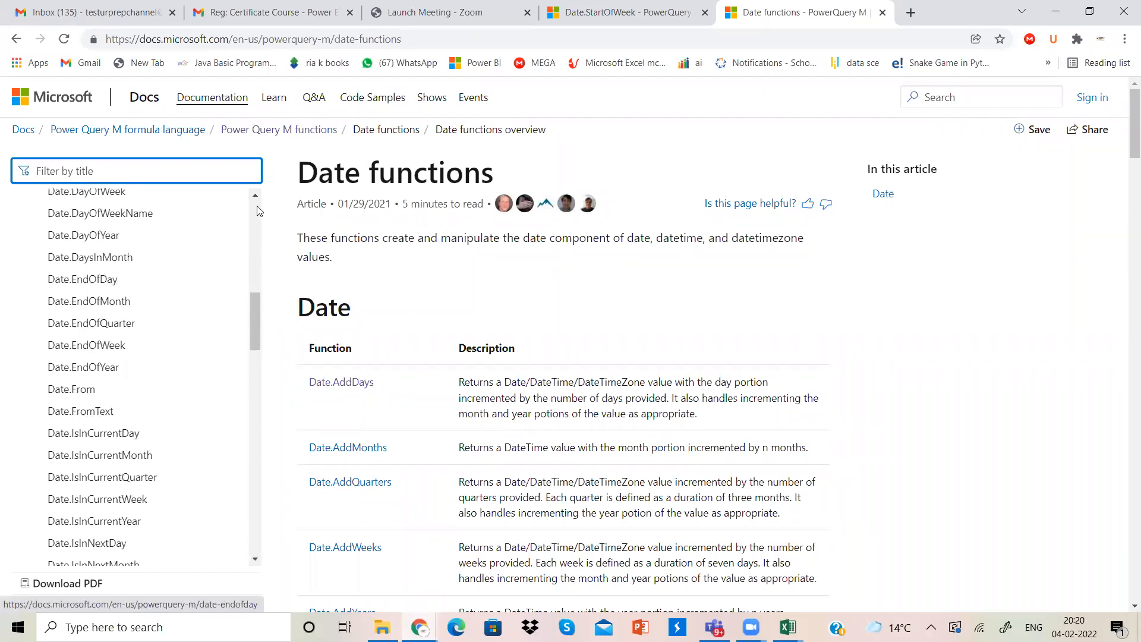
left_click(255, 197)
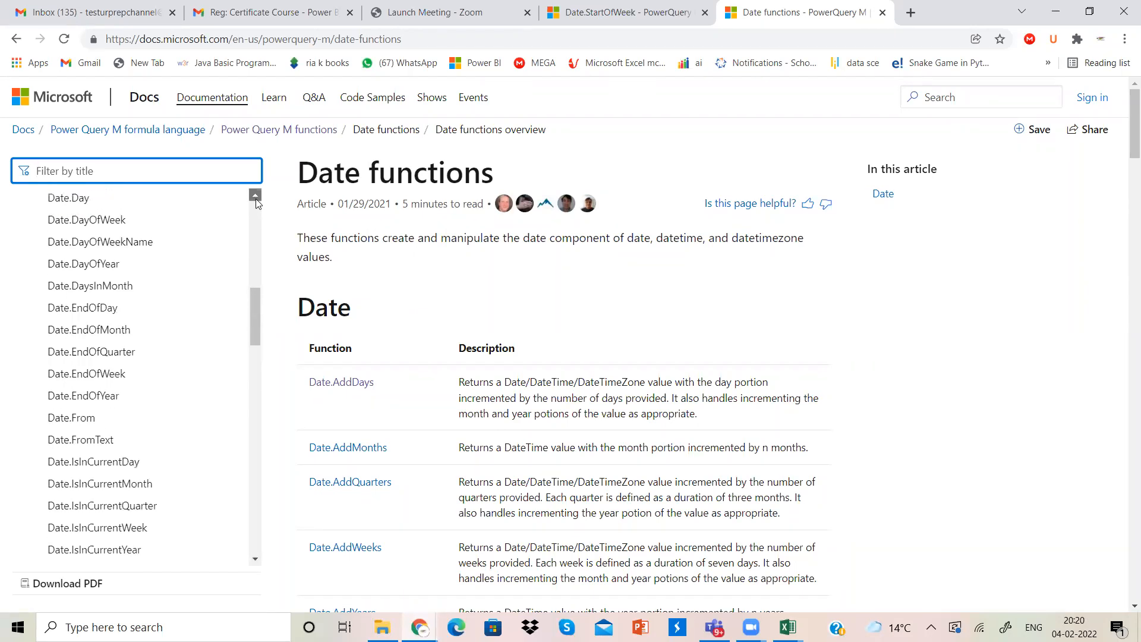
Open the Date.AddDays reference page and copy the function name from its syntax line.
left_click(353, 386)
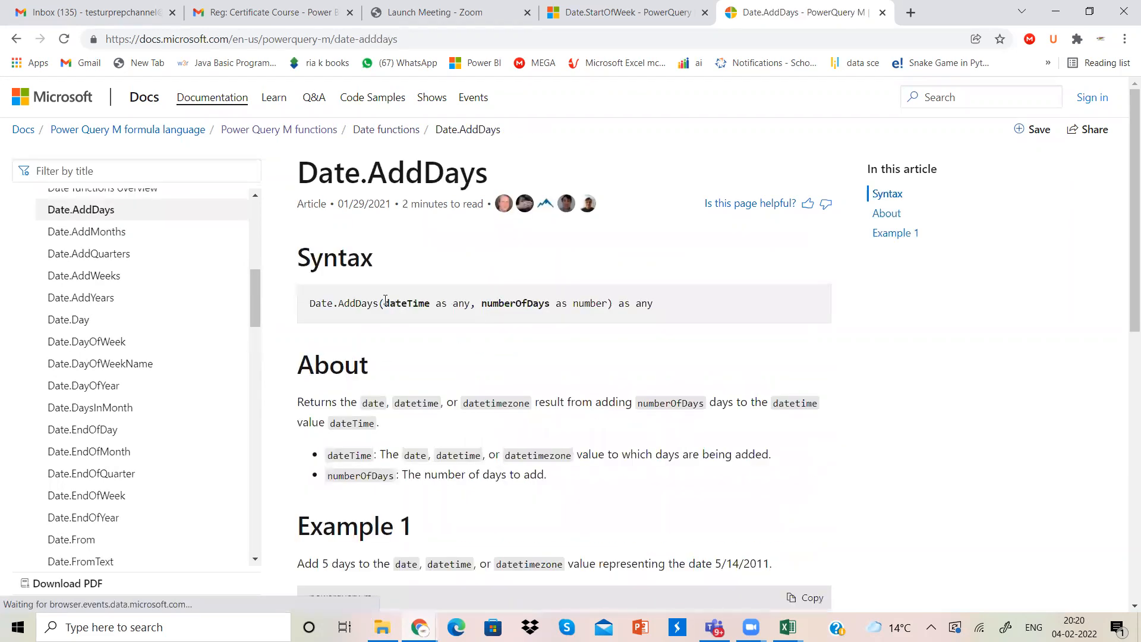
left_click_drag(380, 303, 315, 298)
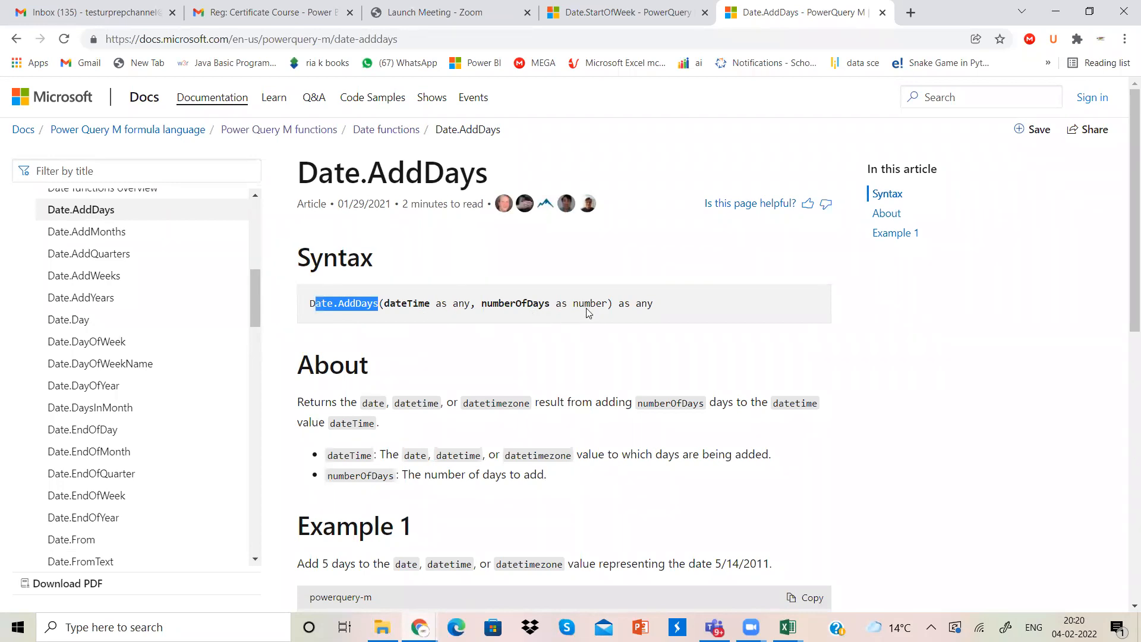
key("alt+Tab")
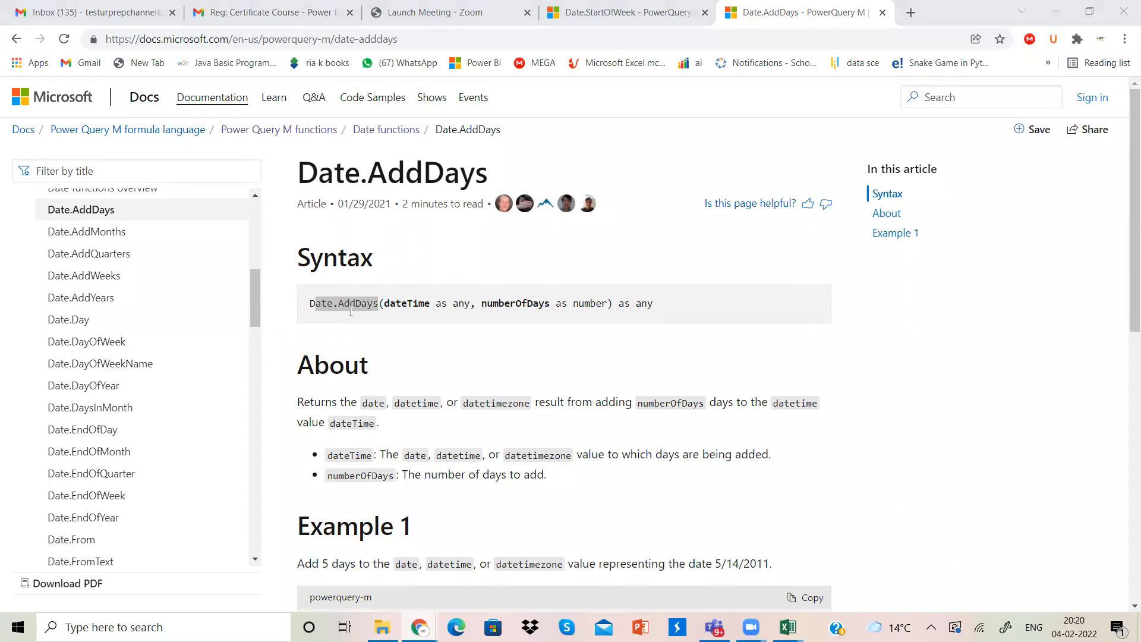
left_click_drag(374, 303, 316, 305)
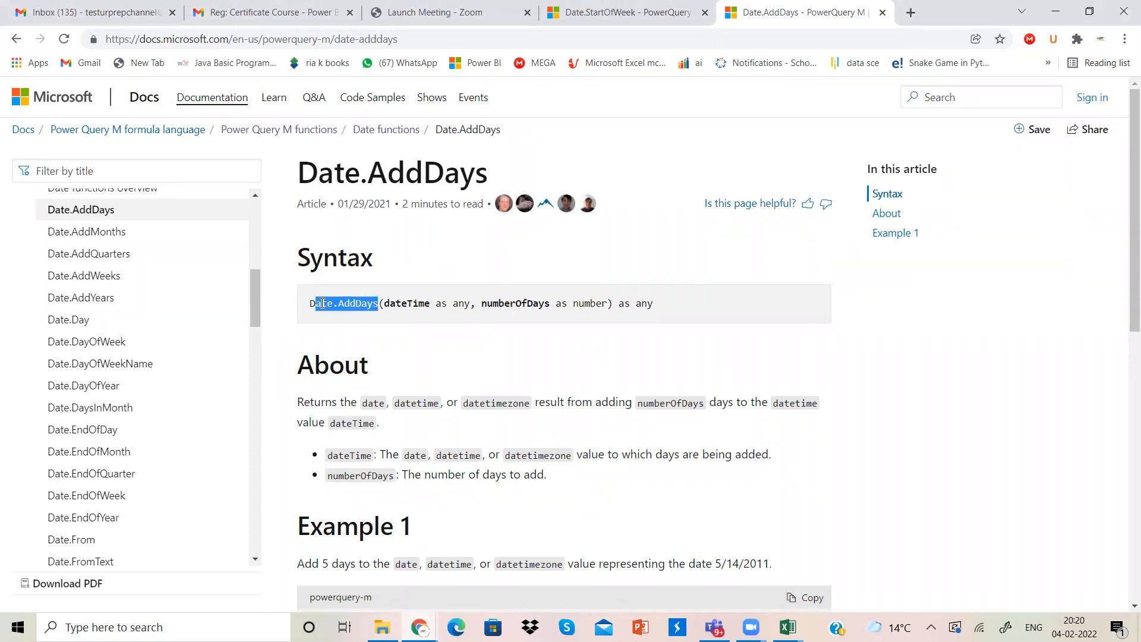
left_click(311, 304)
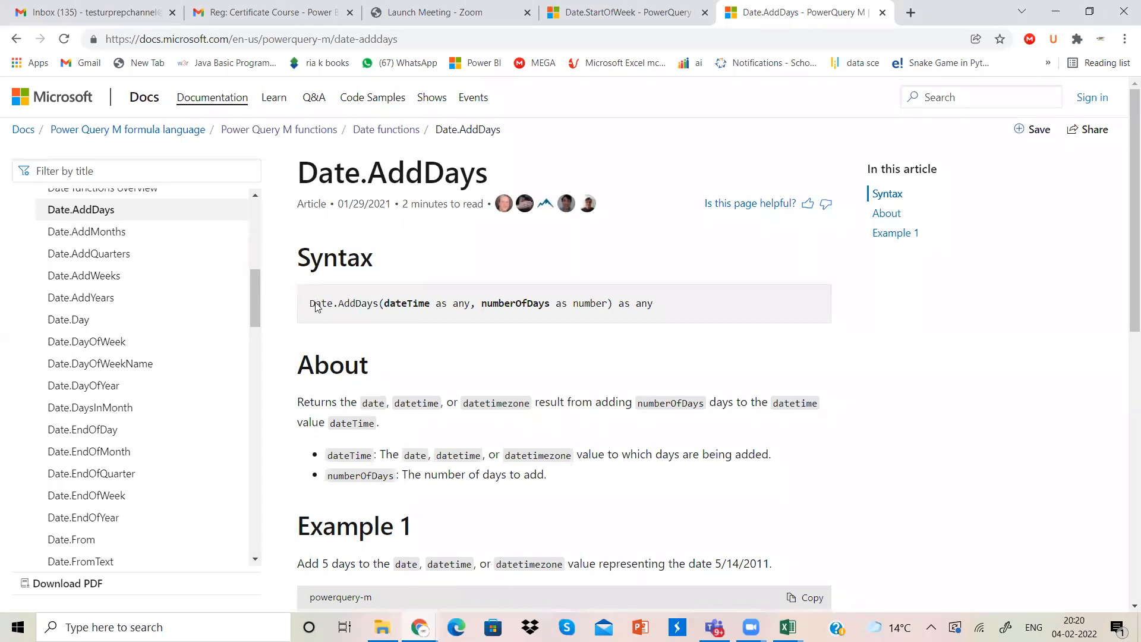
left_click_drag(310, 304, 379, 306)
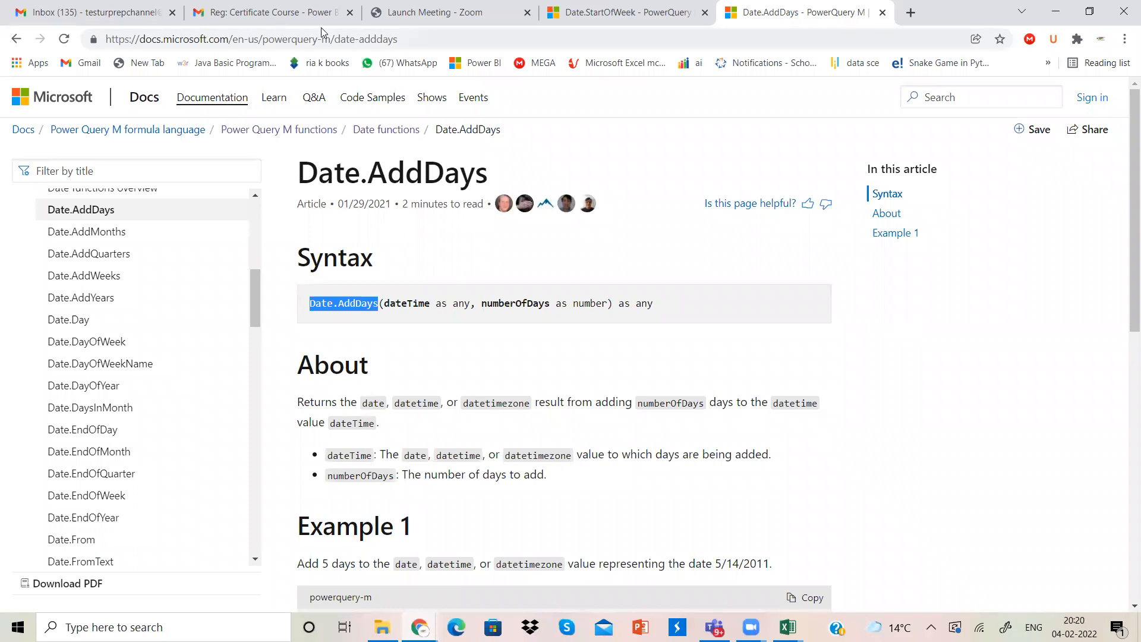
Switch back to the Power Query Editor and create the custom column with the formula Date.AddDays([Custom],7).
mouse_move(788, 627)
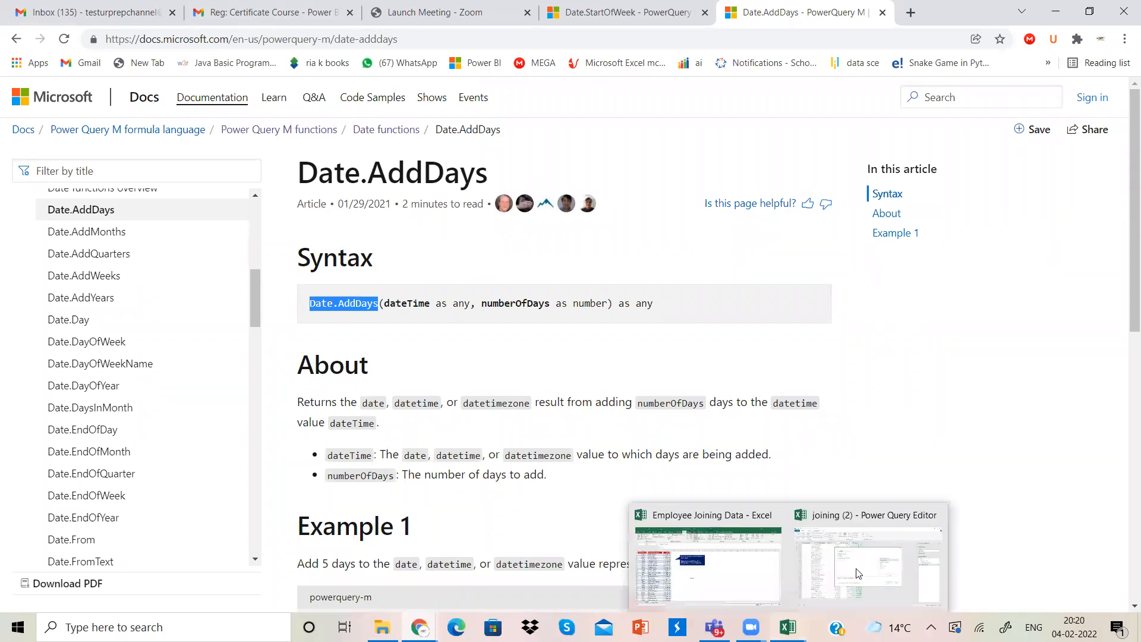
left_click(859, 572)
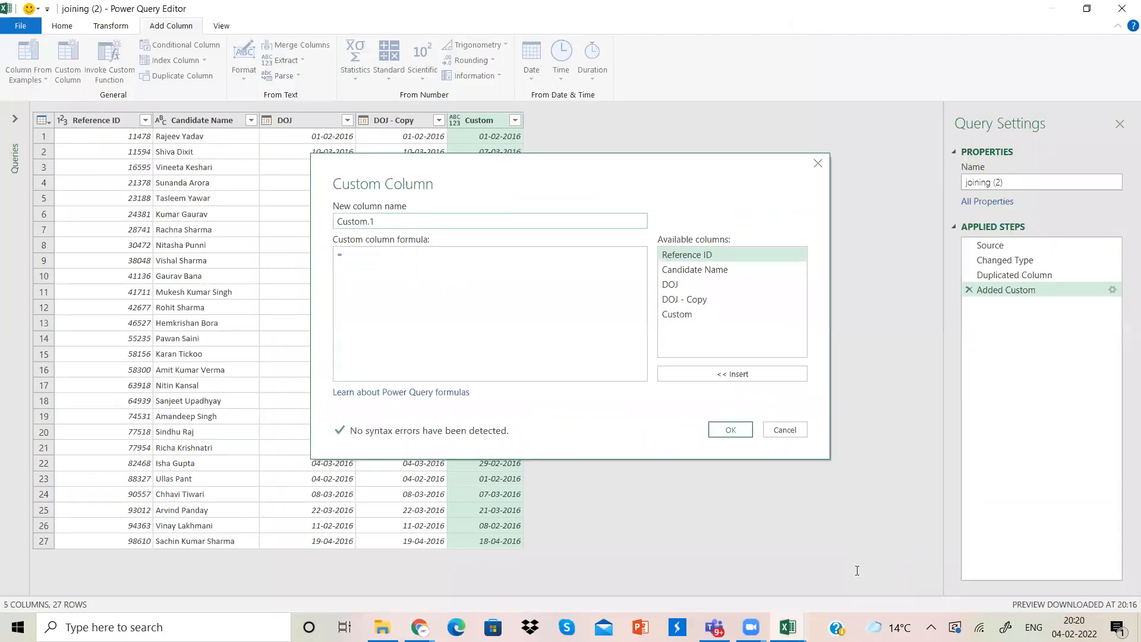
left_click(377, 254)
type("Date.AddDays")
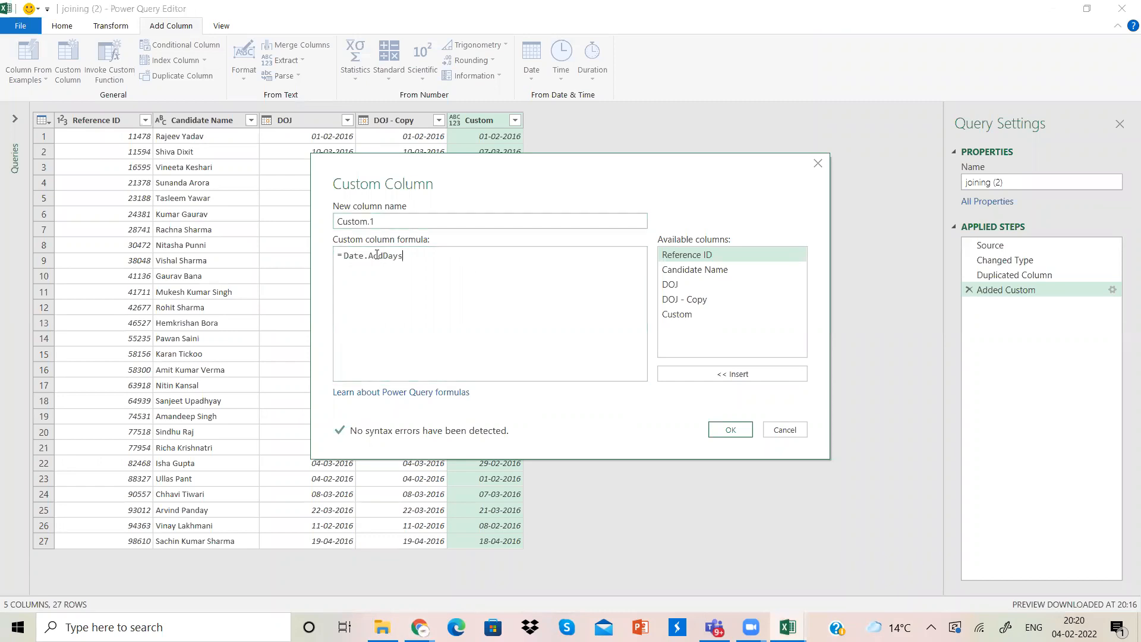
type("(")
double_click(685, 317)
type(",")
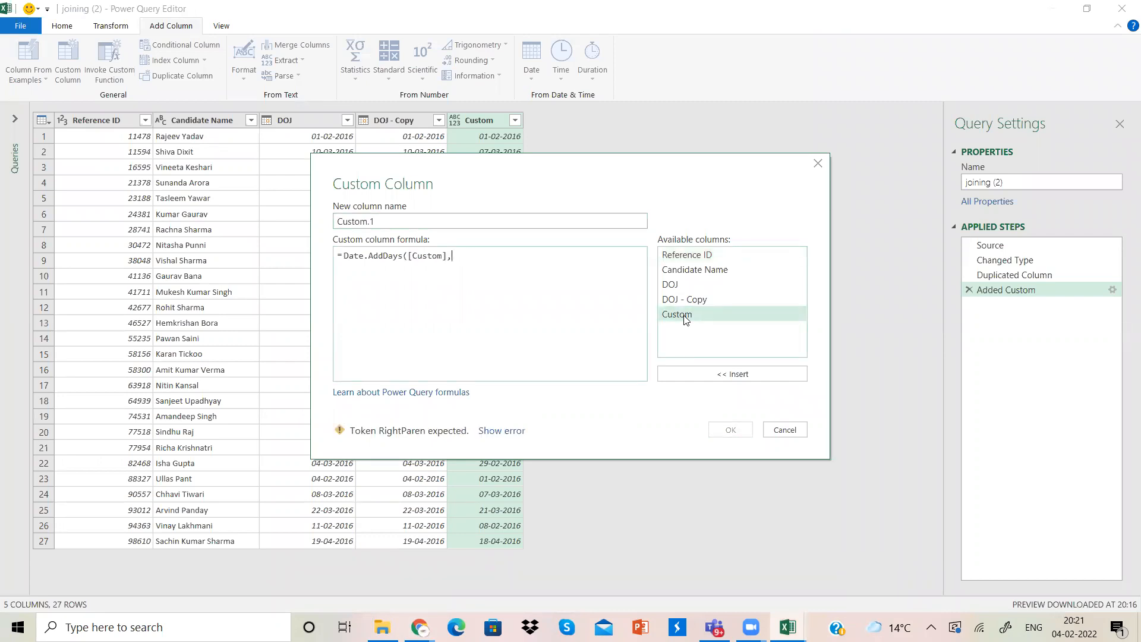
type("7)")
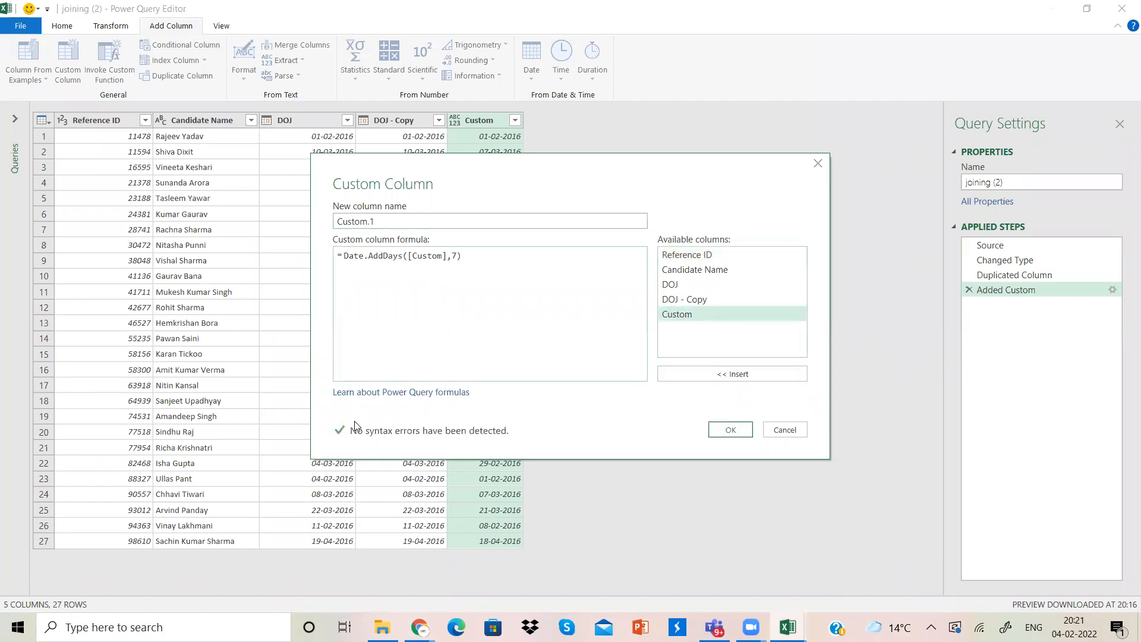
left_click(730, 430)
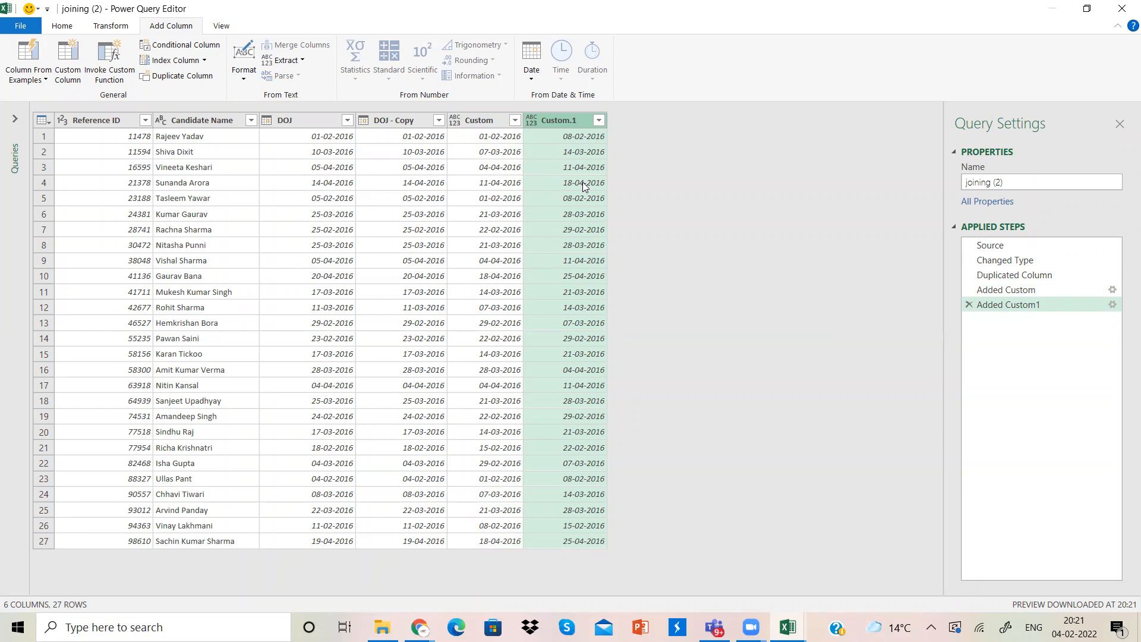
Transform the DOJ column's dates to Name of Day.
left_click(320, 122)
right_click(320, 121)
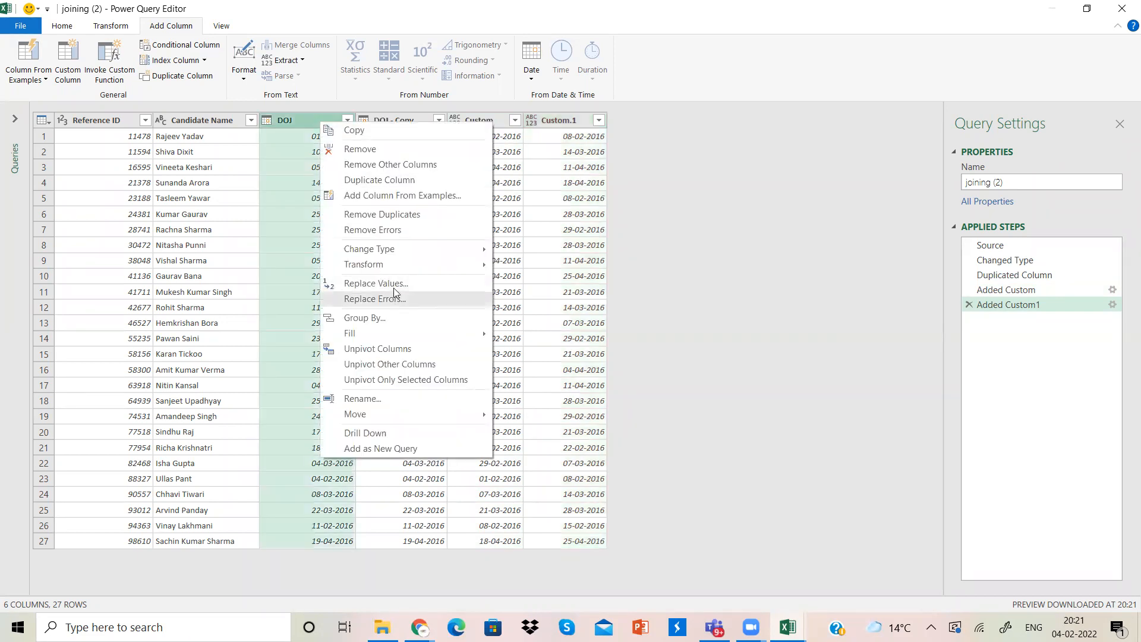
mouse_move(408, 256)
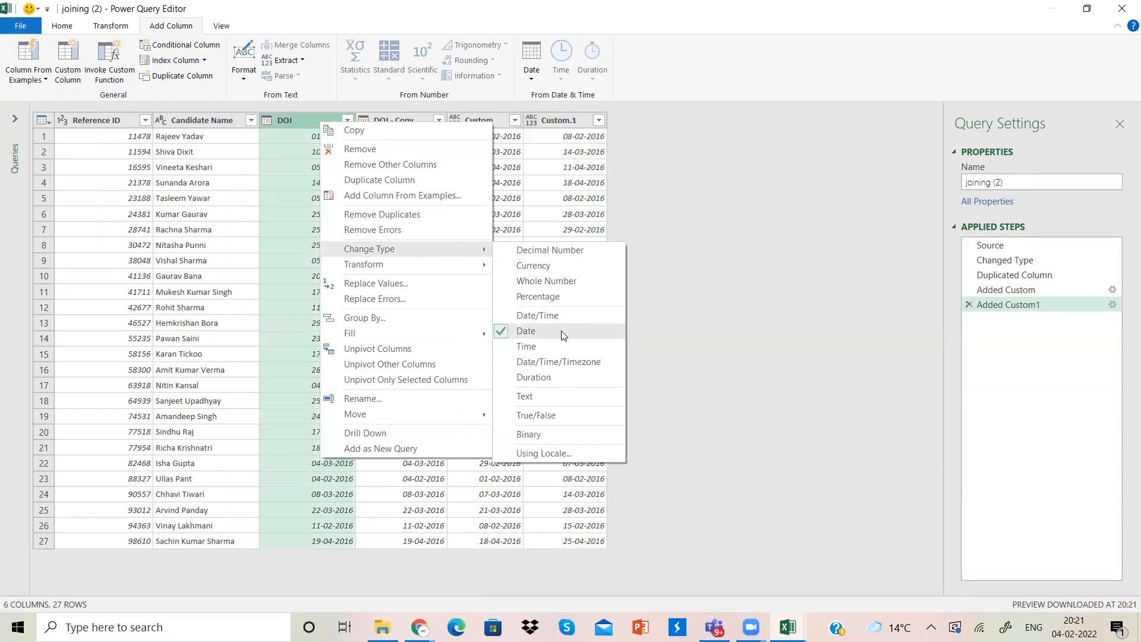
mouse_move(454, 261)
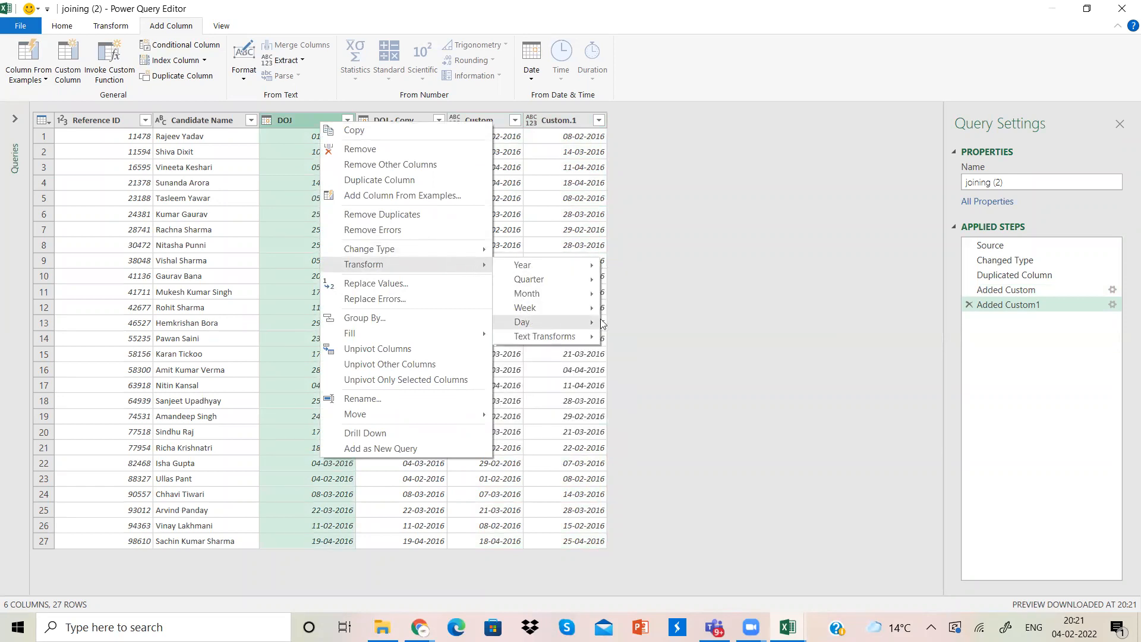
mouse_move(602, 324)
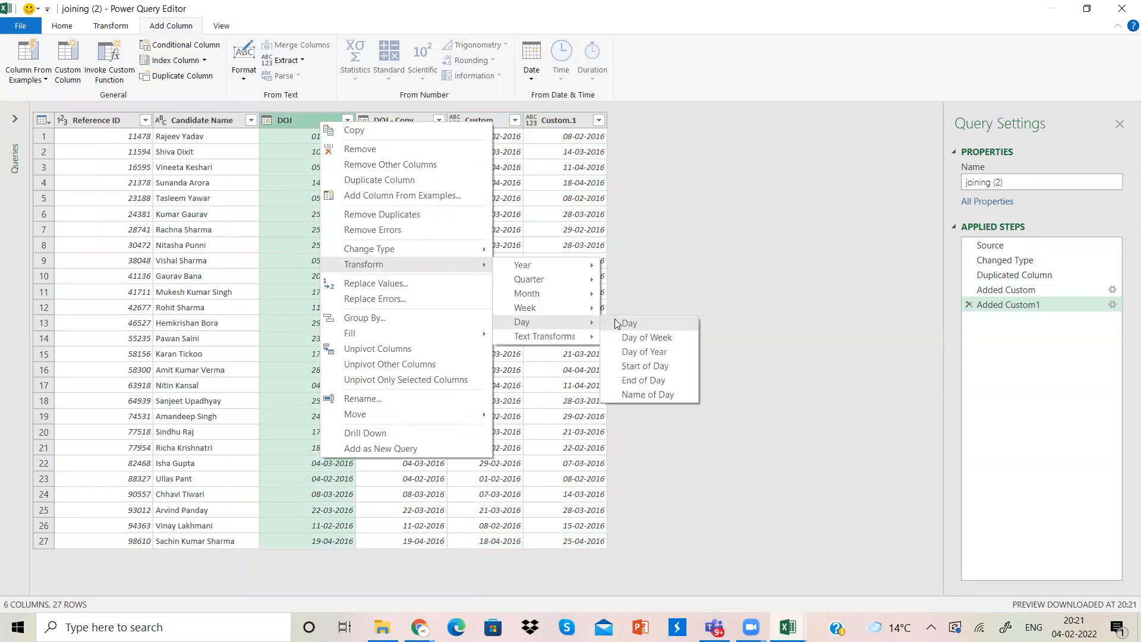
left_click(646, 395)
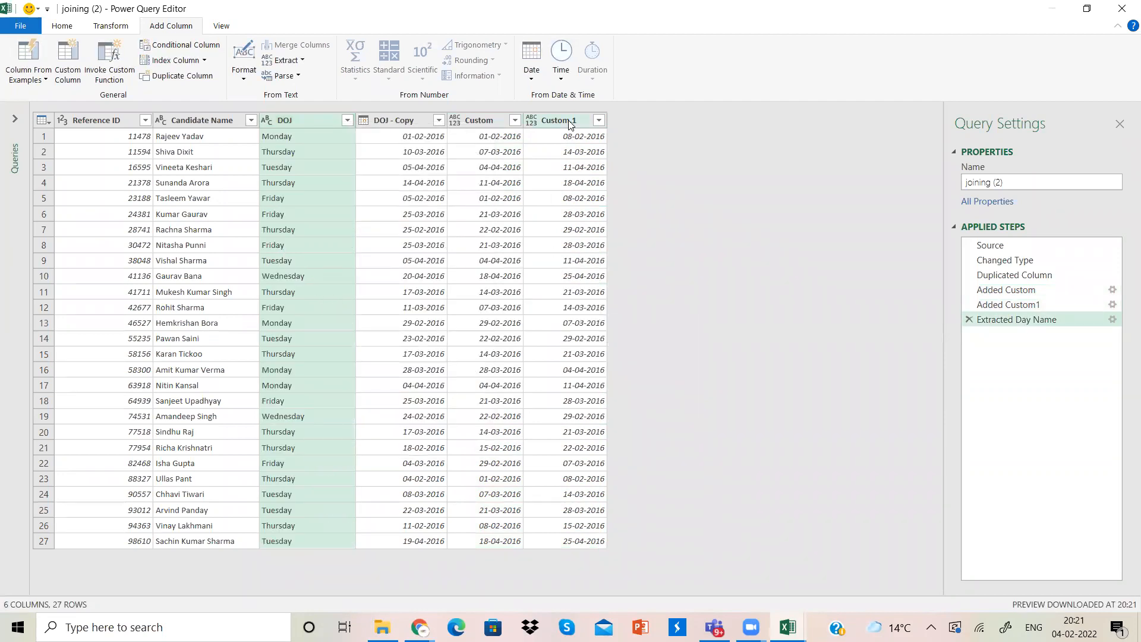
Transform the Custom.1 column's dates to Name of Day.
left_click(569, 122)
right_click(568, 122)
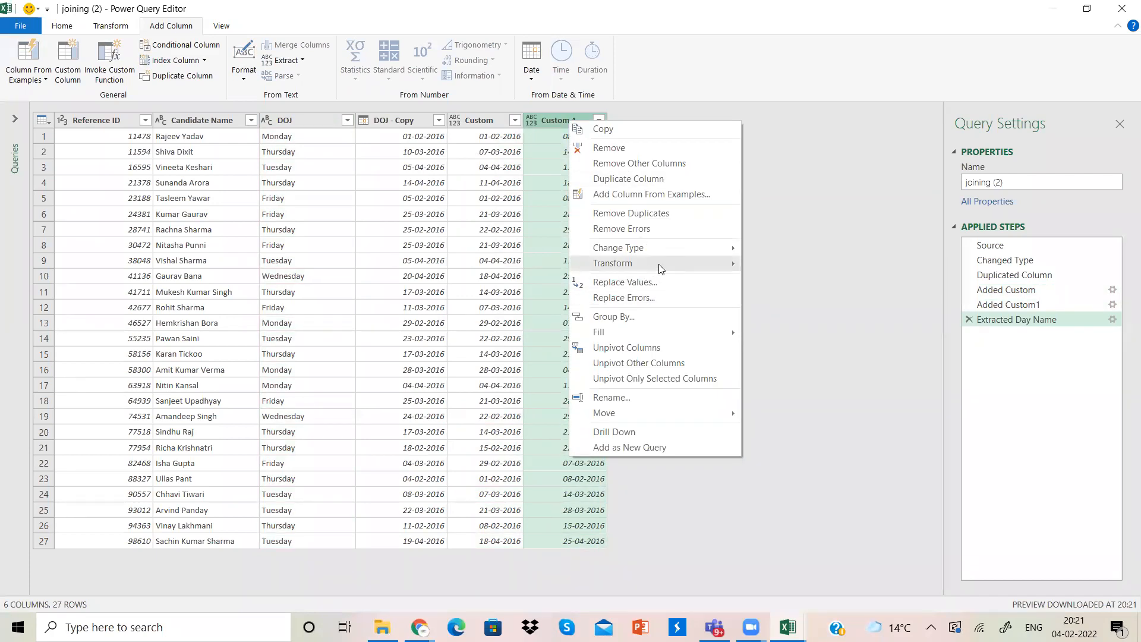
mouse_move(662, 268)
mouse_move(797, 321)
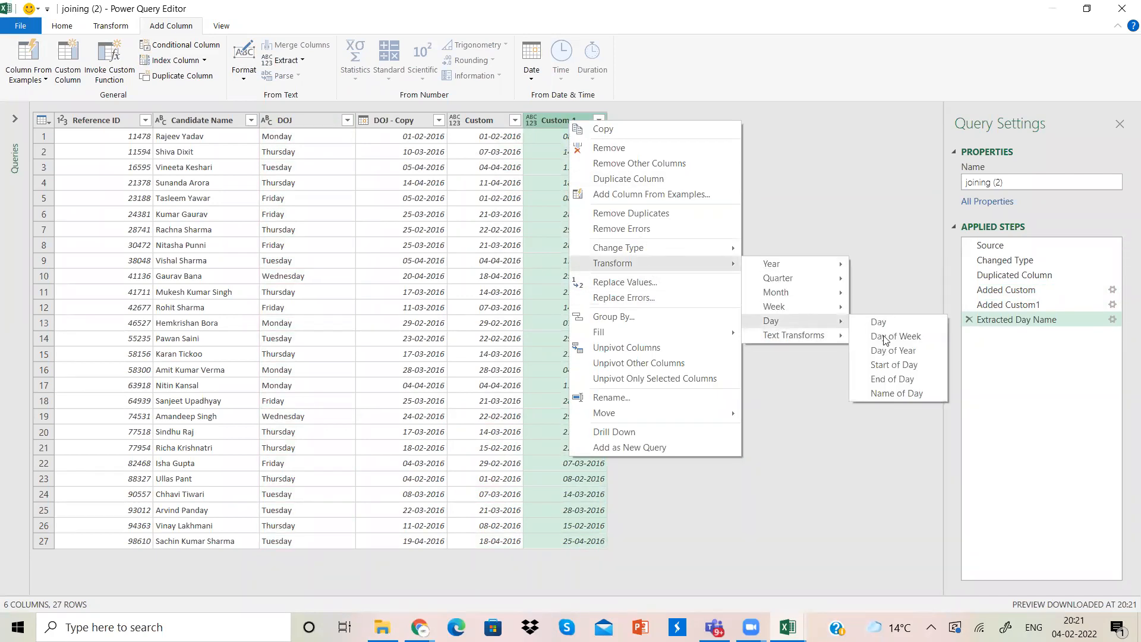
left_click(892, 395)
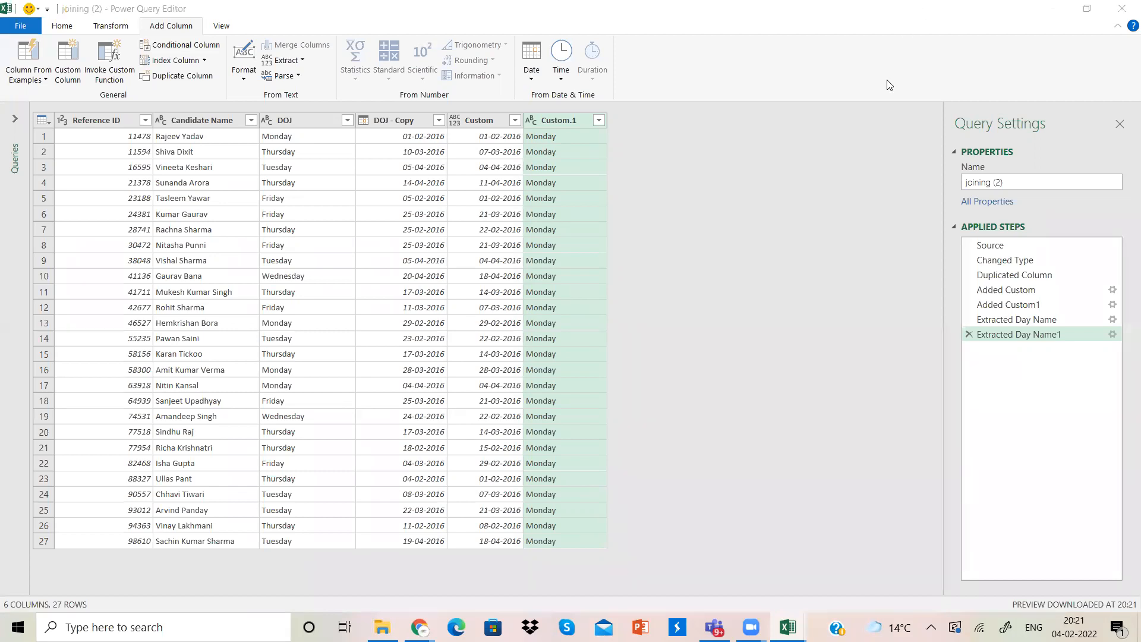
Delete the two applied steps that extracted the day names from the Custom.1 and DOJ columns.
left_click(970, 334)
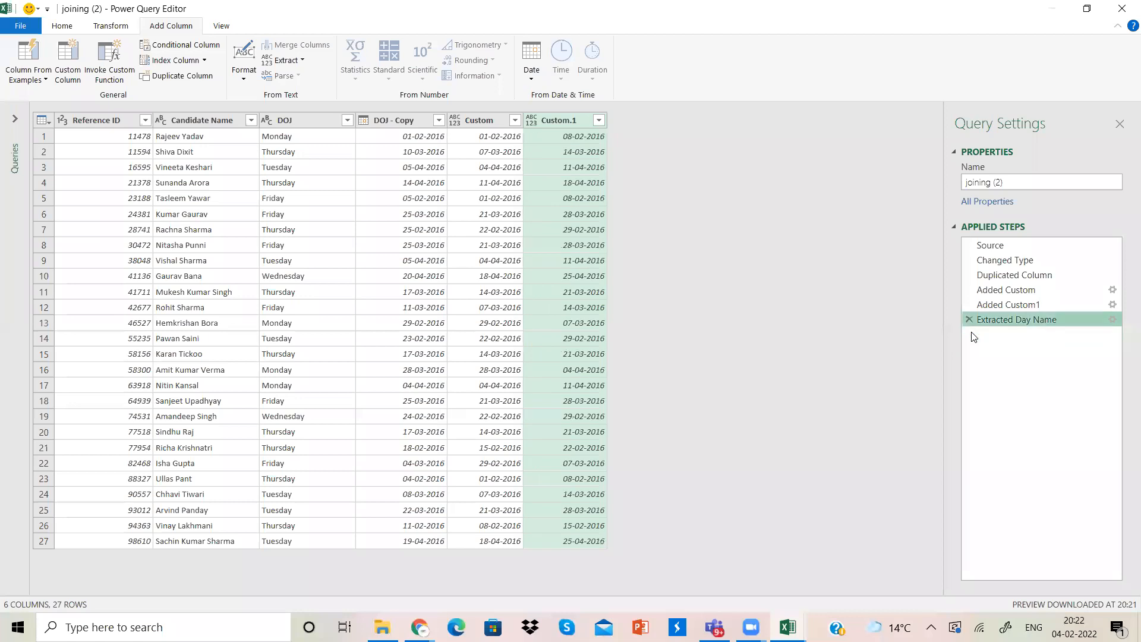
left_click(969, 320)
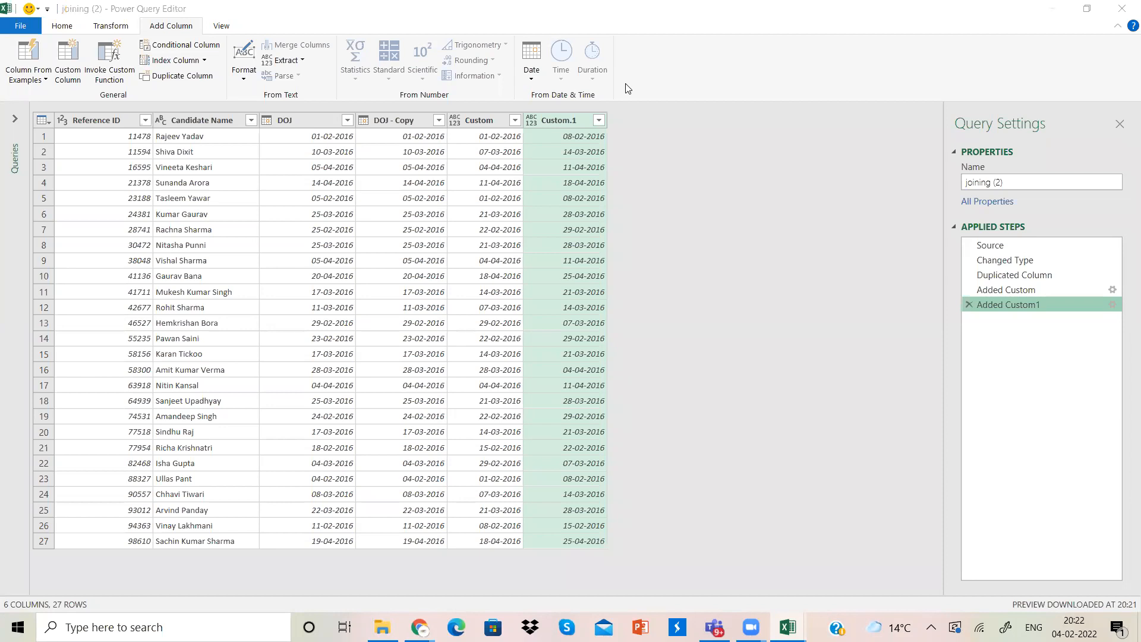
Start another custom column and copy the function name Date.AddDays from its page in the Power Query M function reference.
left_click(408, 114)
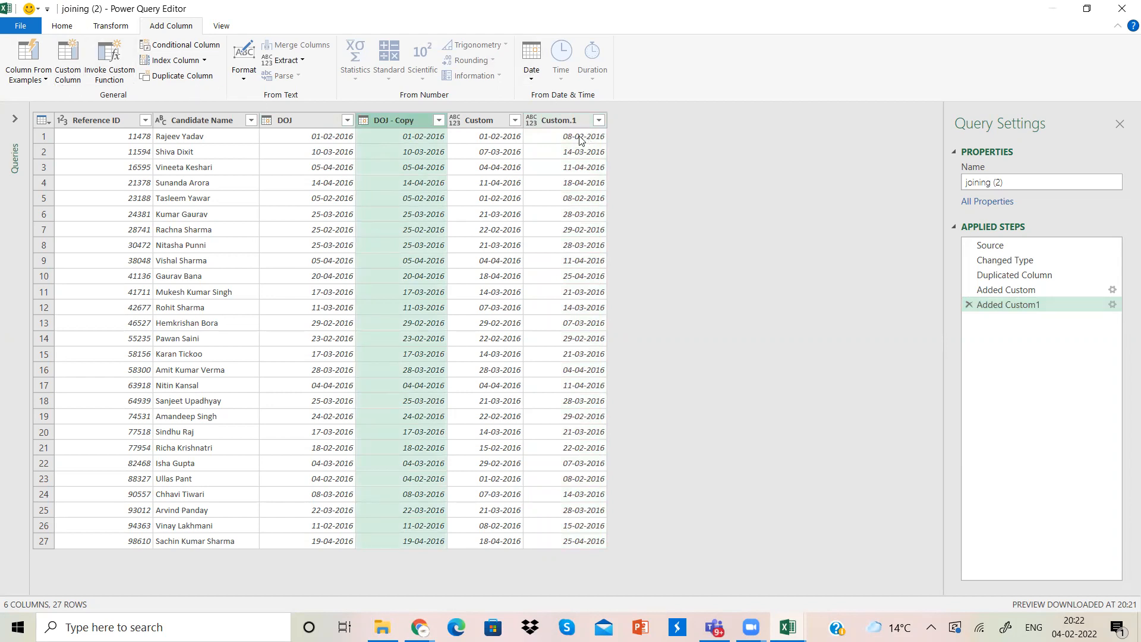
left_click(565, 120)
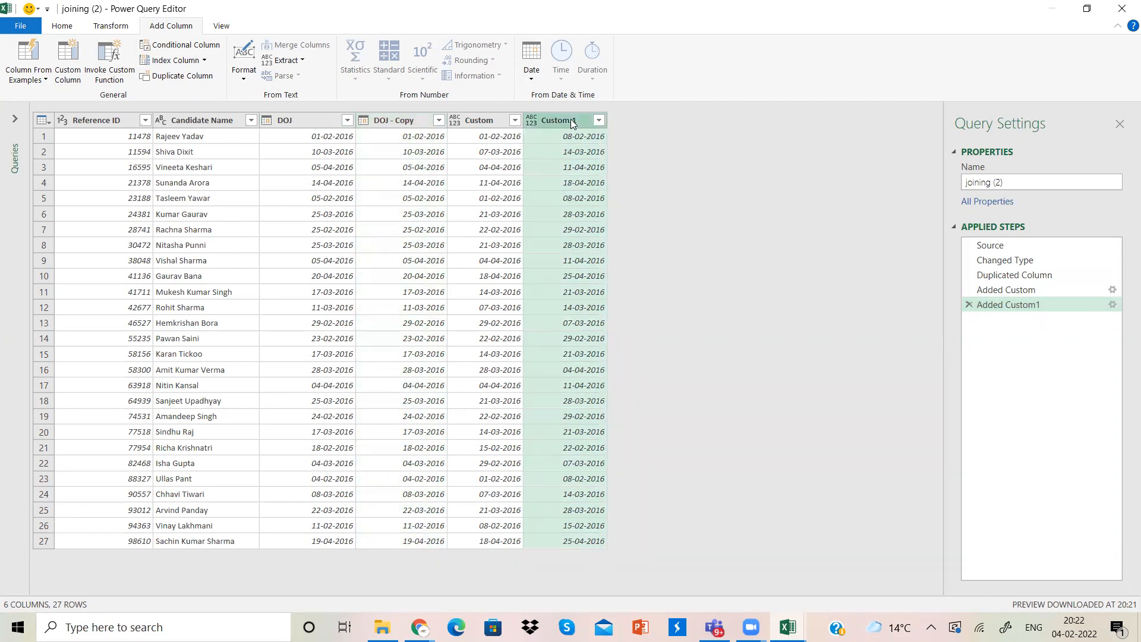
left_click(66, 66)
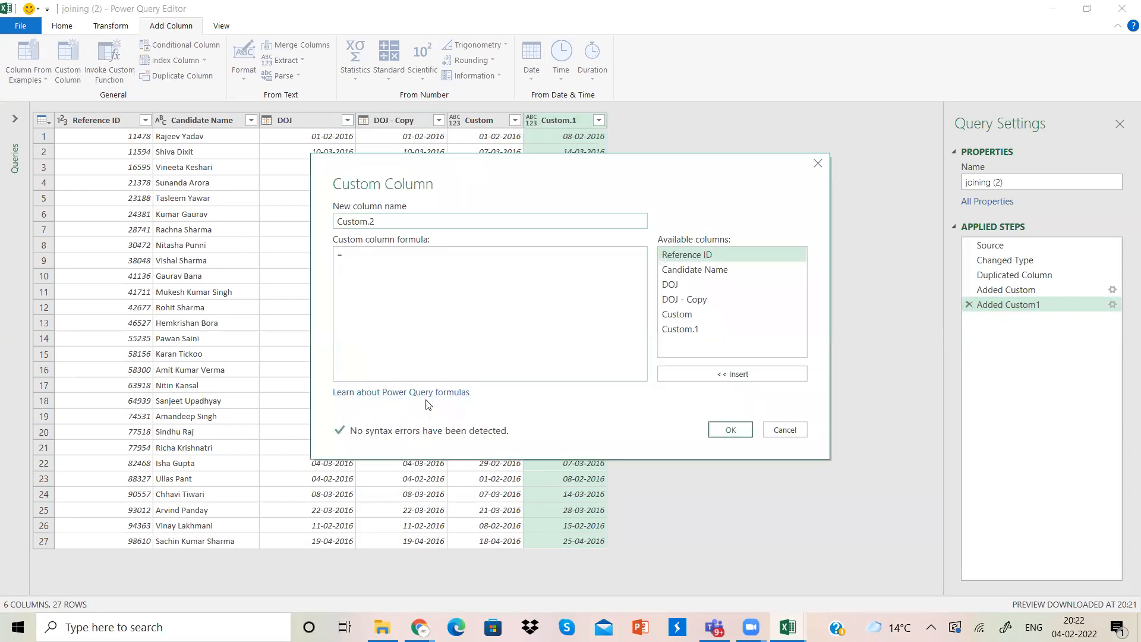
left_click(430, 392)
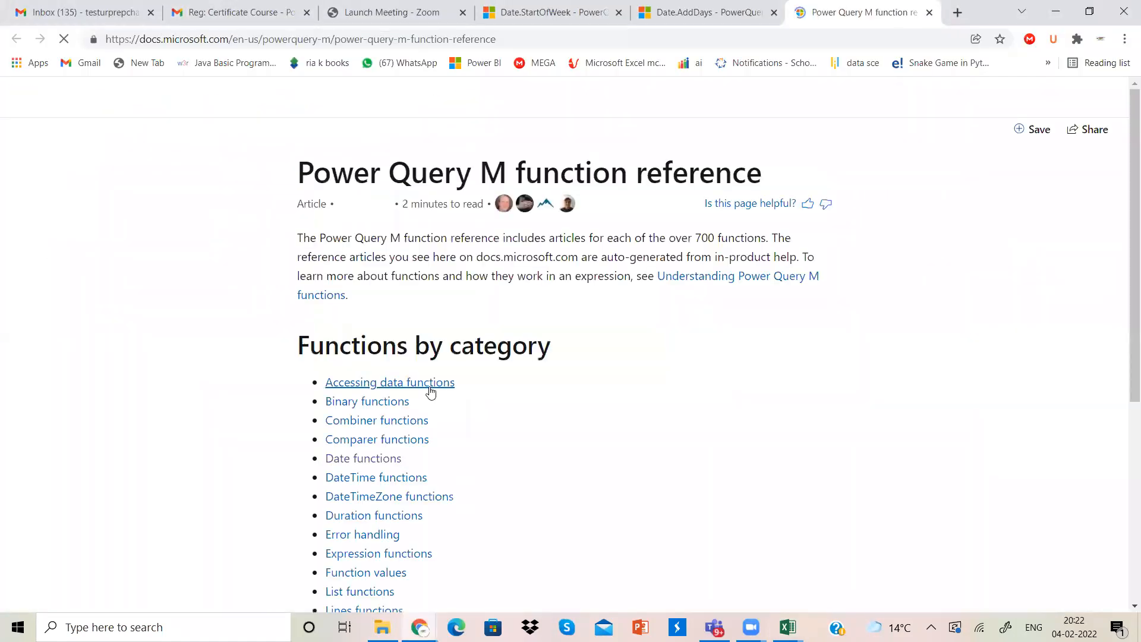
left_click(386, 461)
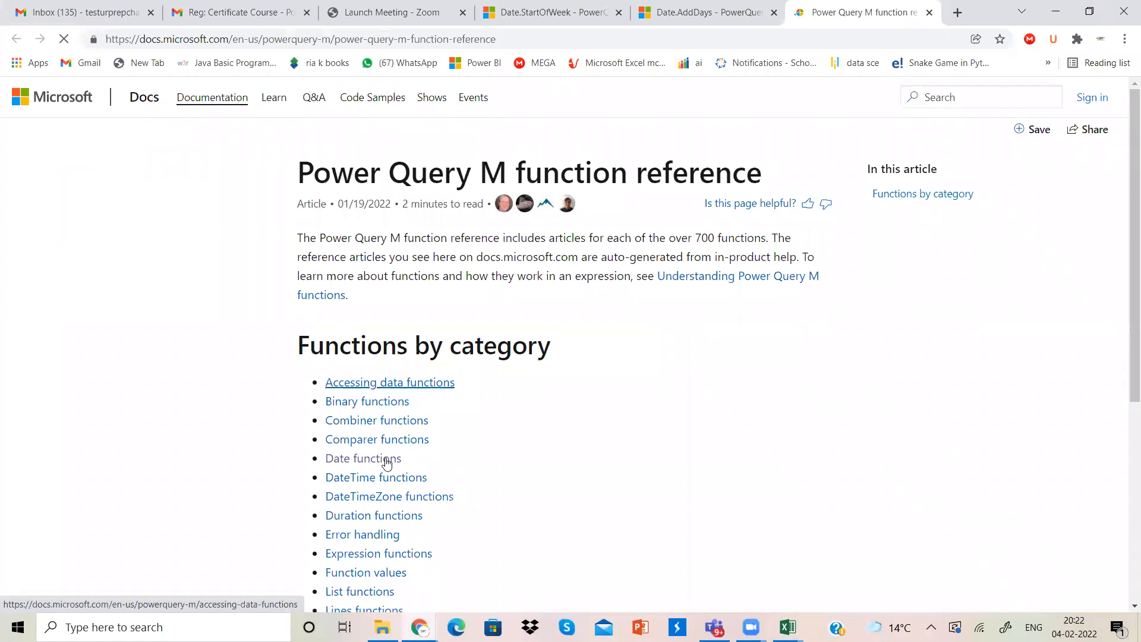
left_click(357, 388)
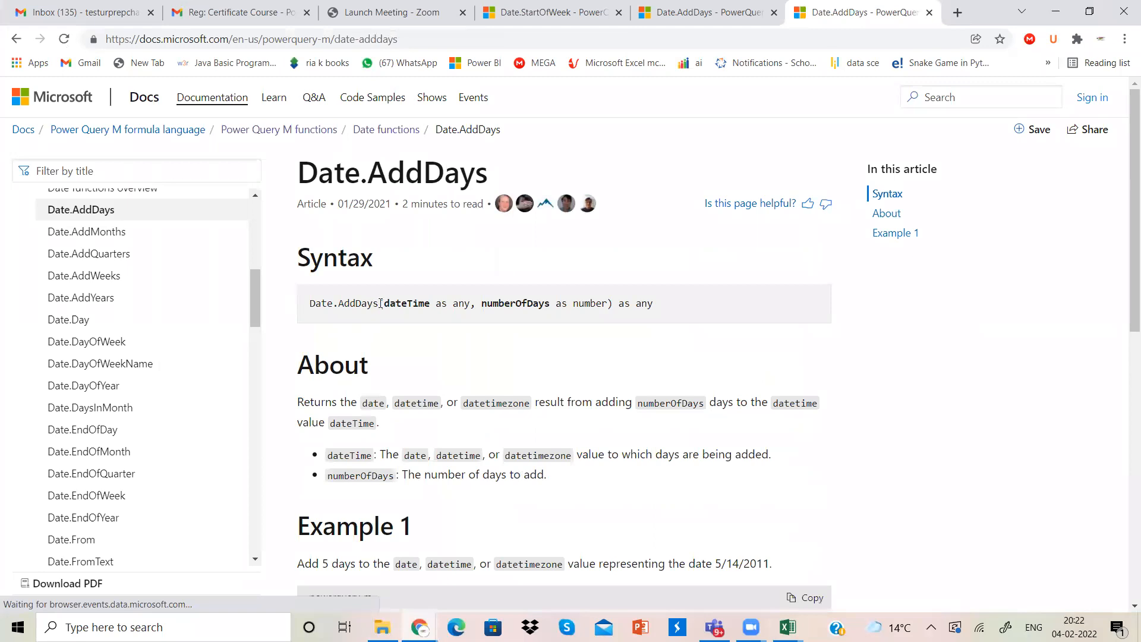
double_click(345, 303)
left_click_drag(344, 303, 307, 305)
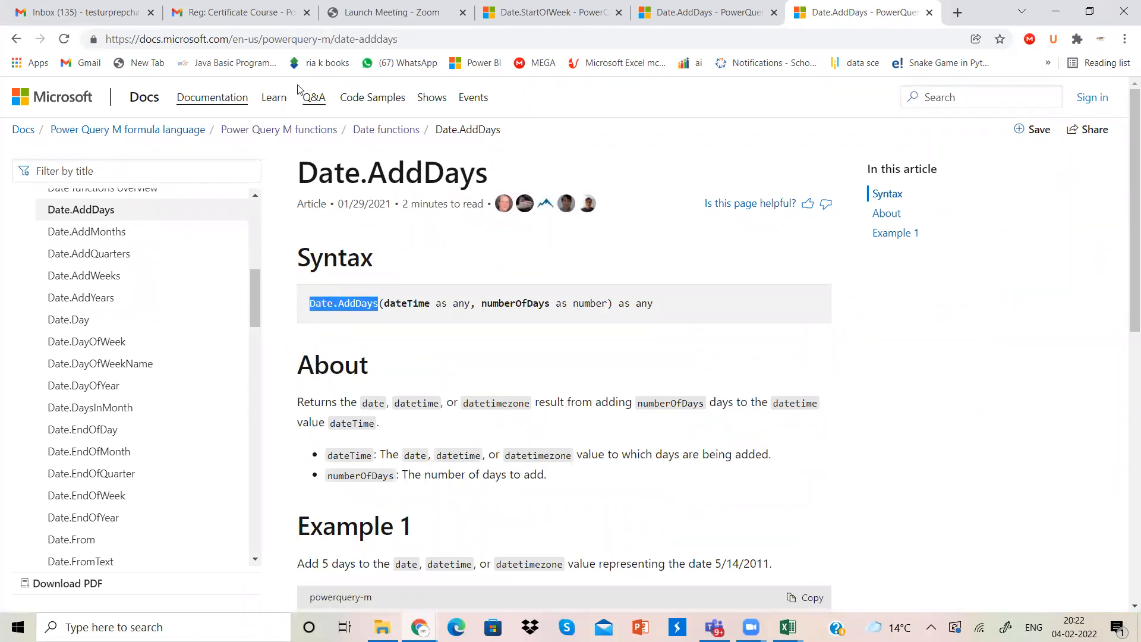
Switch back to the Power Query Editor and create the Custom.2 column with the formula Date.AddDays([Custom],7).
left_click(788, 627)
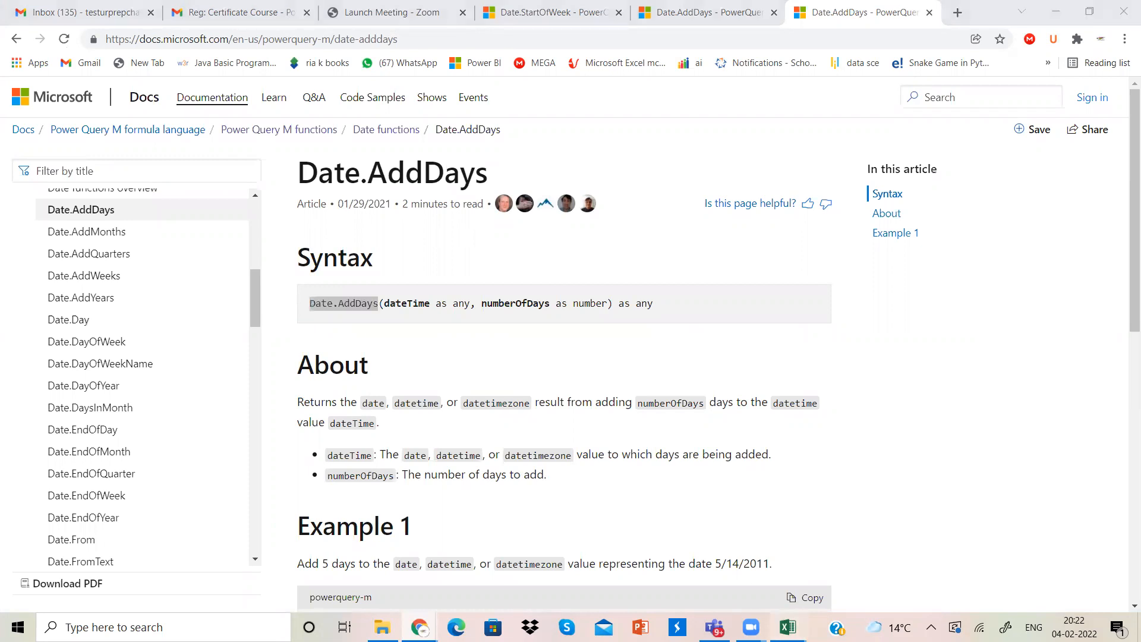
left_click(850, 596)
left_click(432, 284)
key("ctrl+v")
type("(")
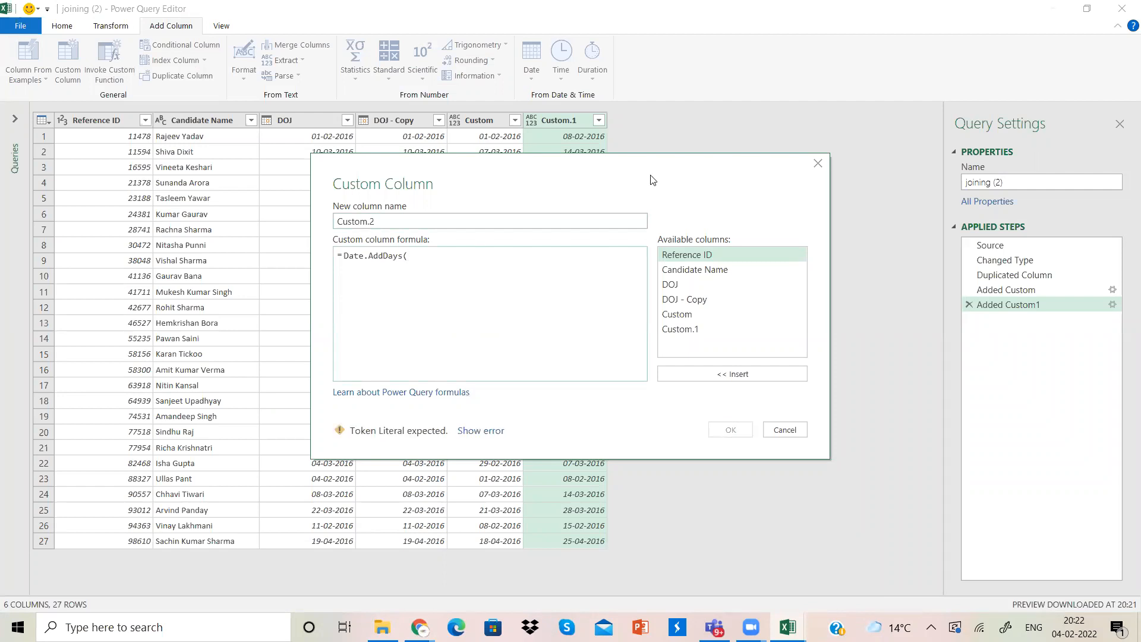
double_click(689, 320)
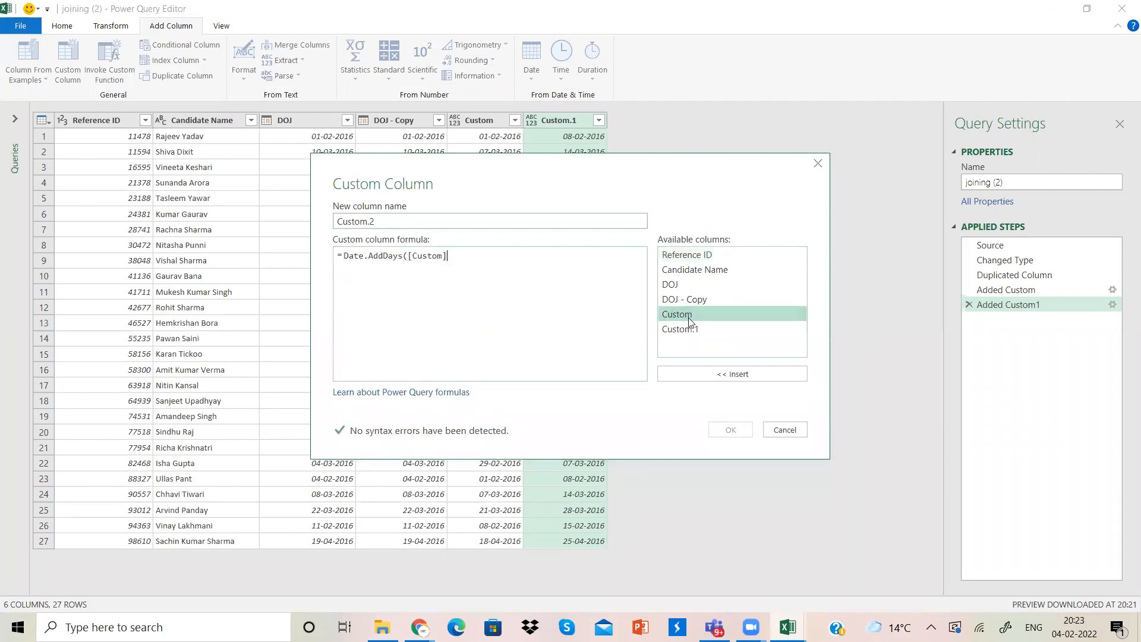
type(",")
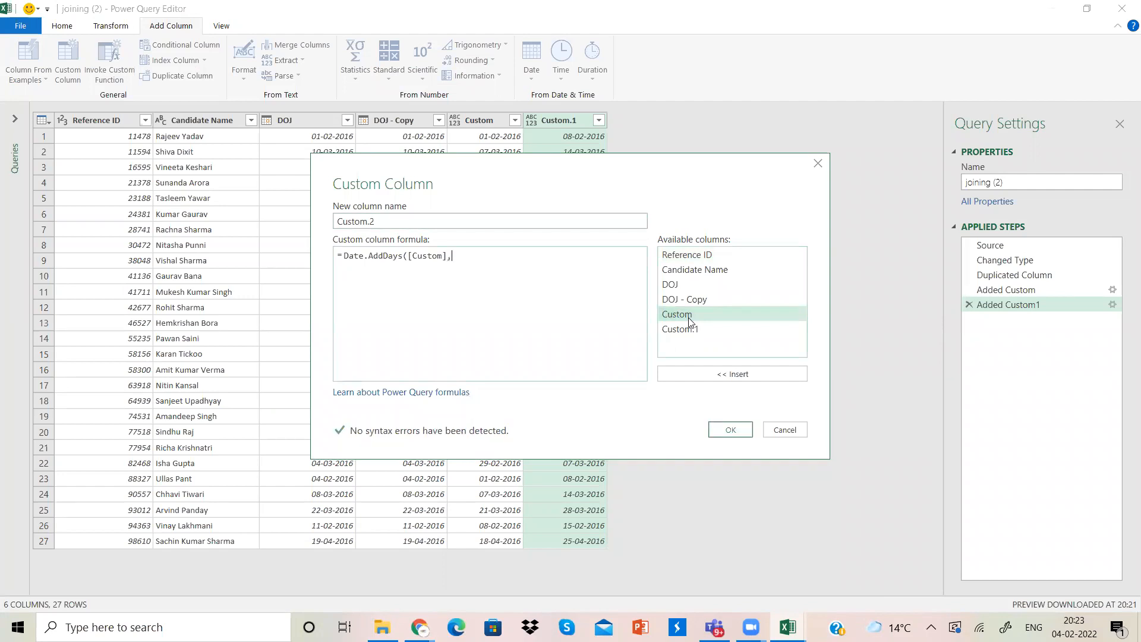
type("7)")
left_click(732, 429)
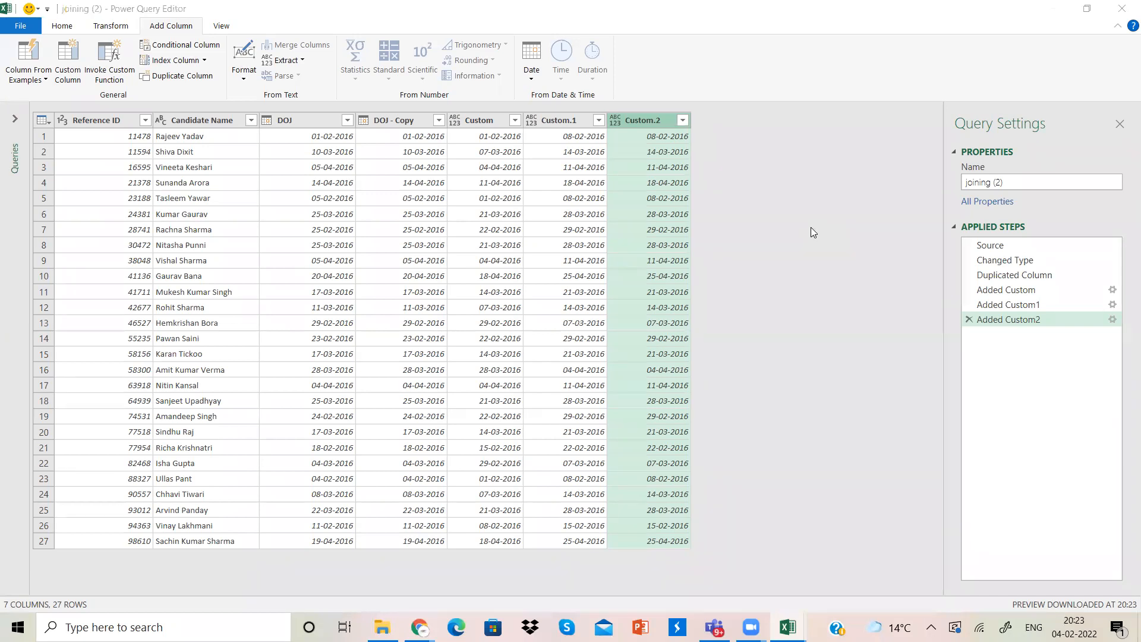
Review the query's M code in the Advanced Editor and close it without changes.
left_click(229, 27)
left_click(312, 70)
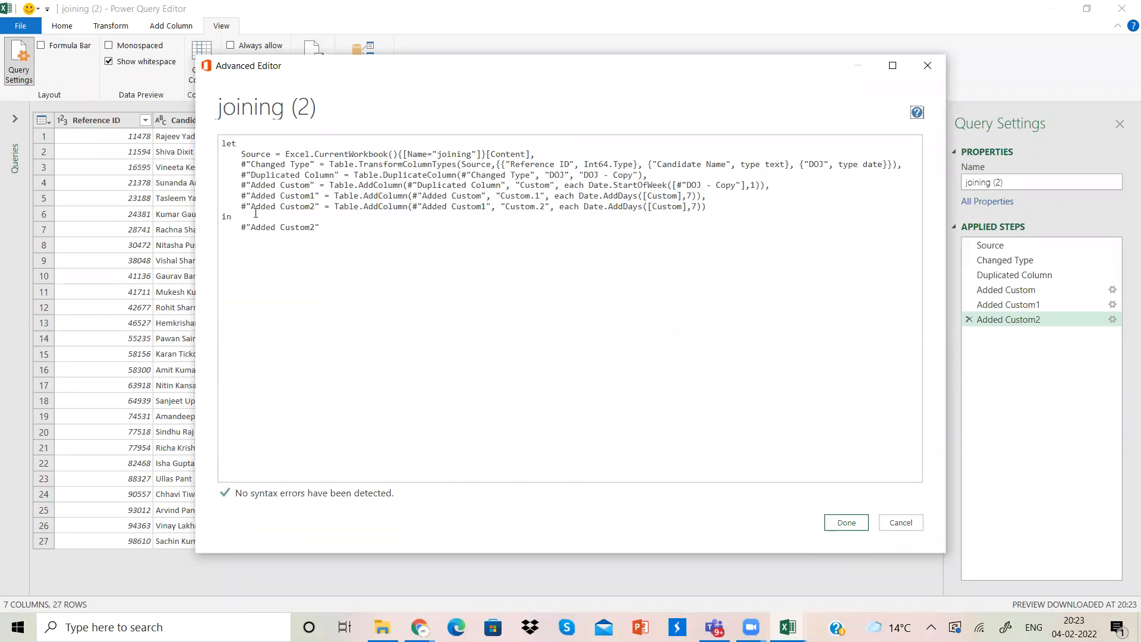
key("alt+Tab")
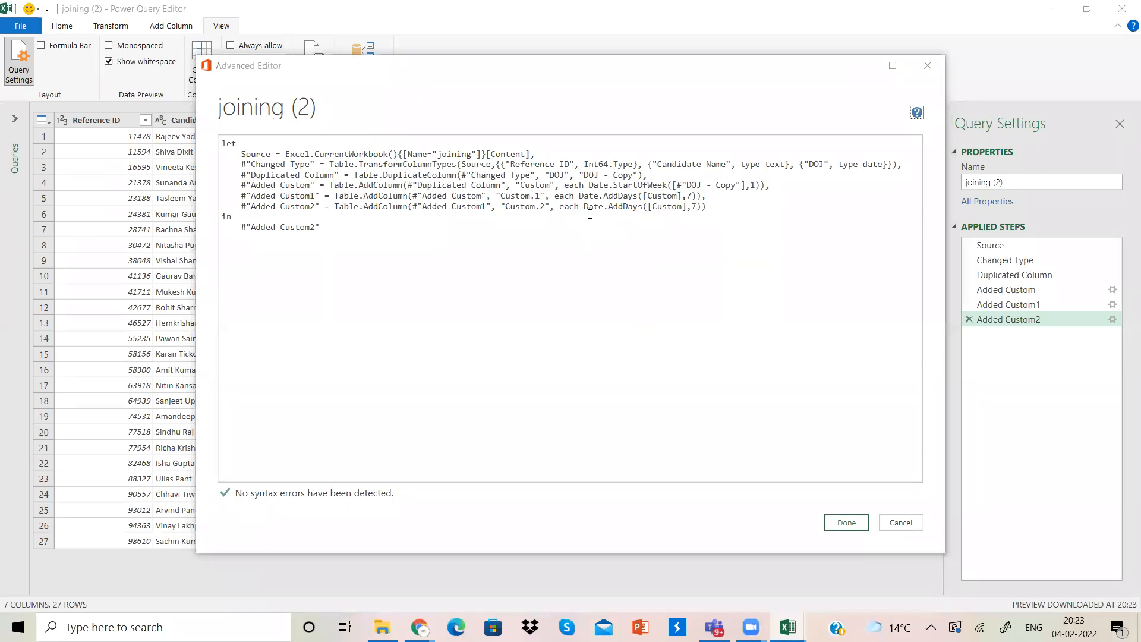
left_click(937, 70)
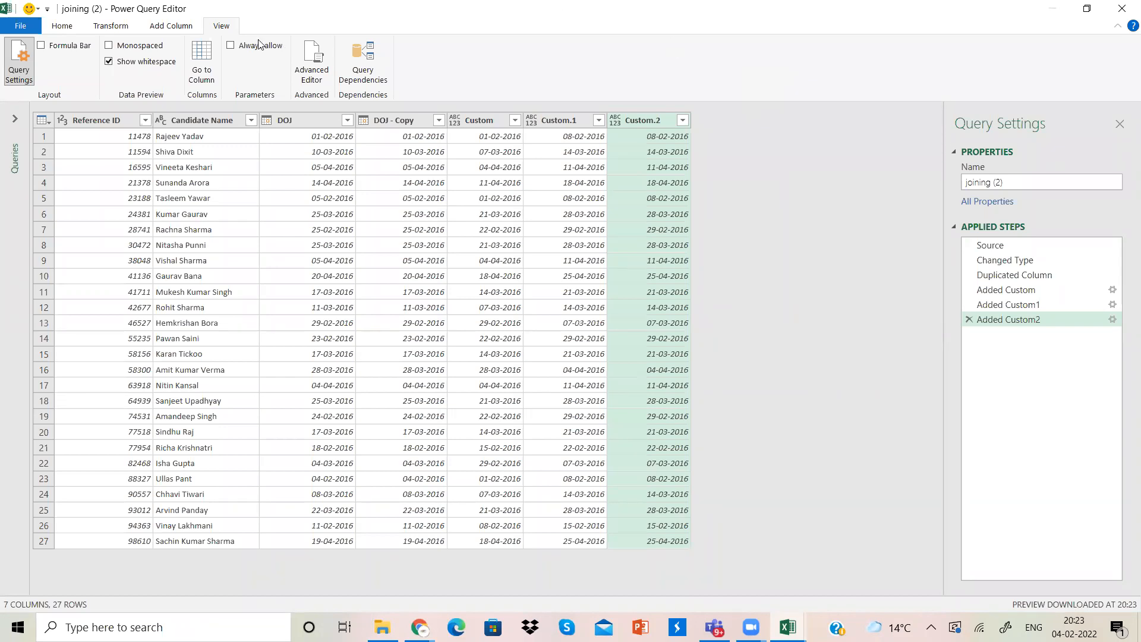
Select the DOJ - Copy, Custom and Custom.2 columns, try removing their duplicates, and delete that applied step.
left_click(397, 122)
right_click(397, 121)
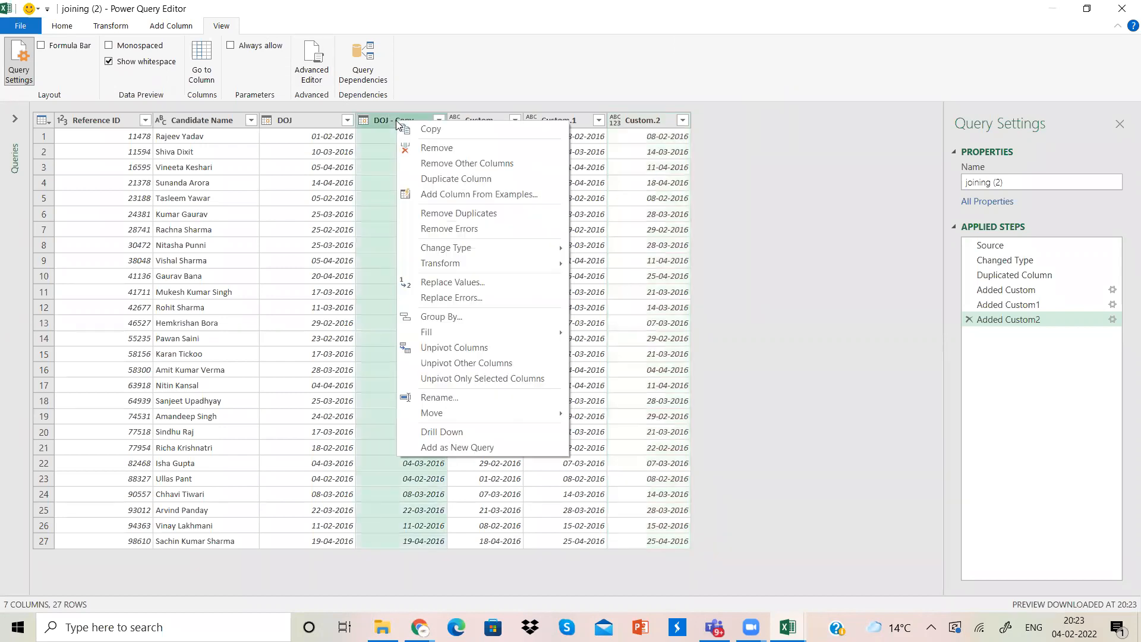
left_click(464, 118)
left_click(406, 121, "ctrl")
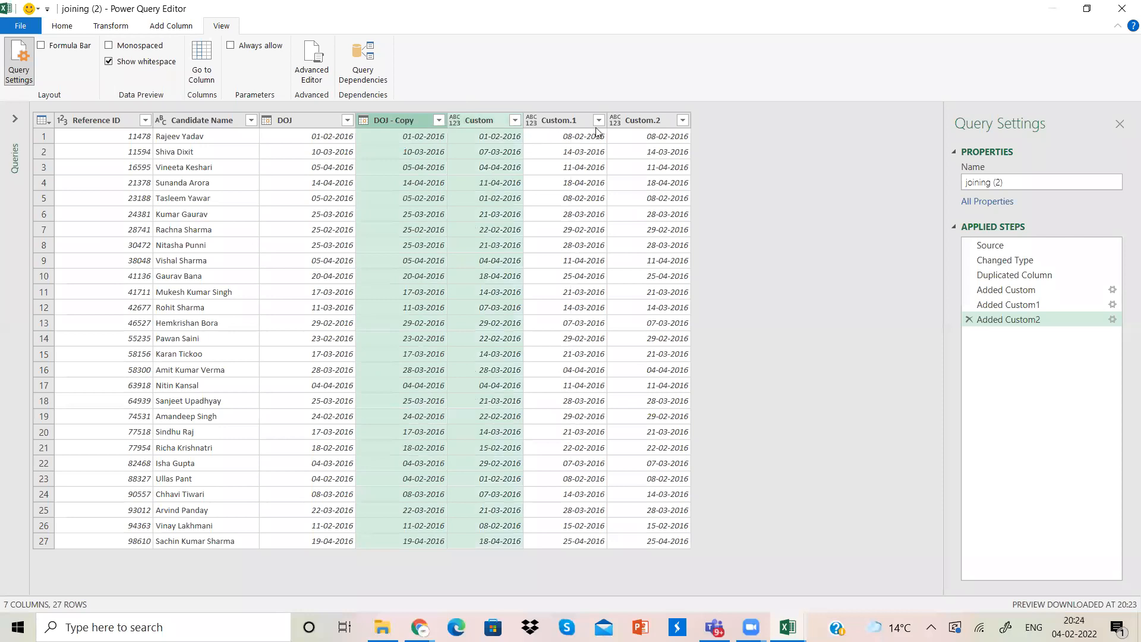
left_click(654, 121, "ctrl")
right_click(652, 122)
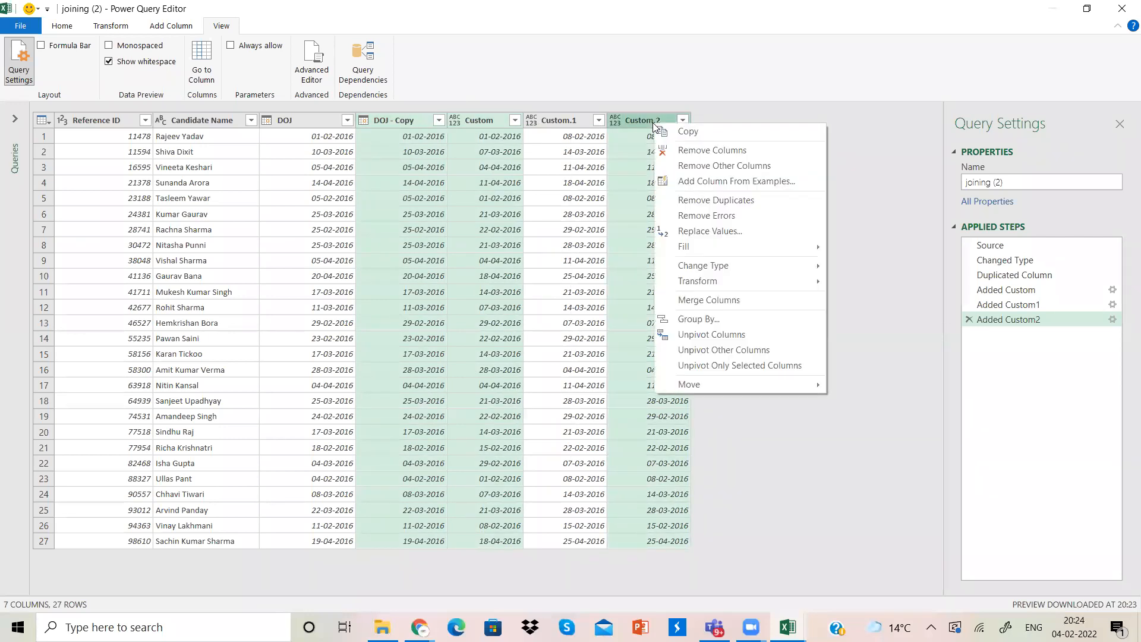
left_click(705, 203)
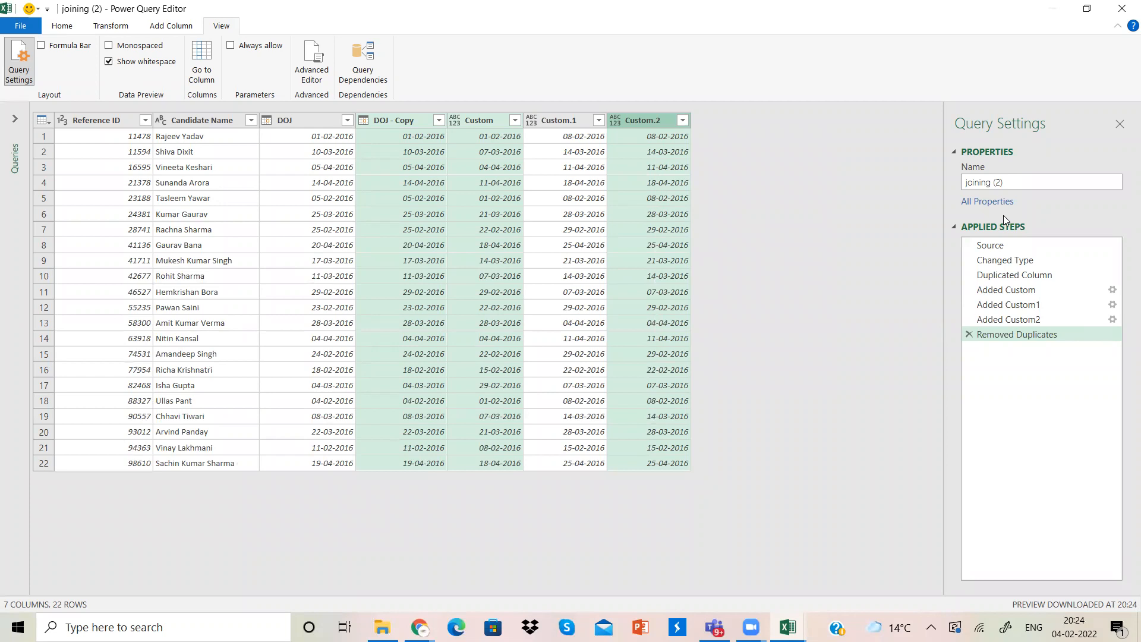
left_click(969, 334)
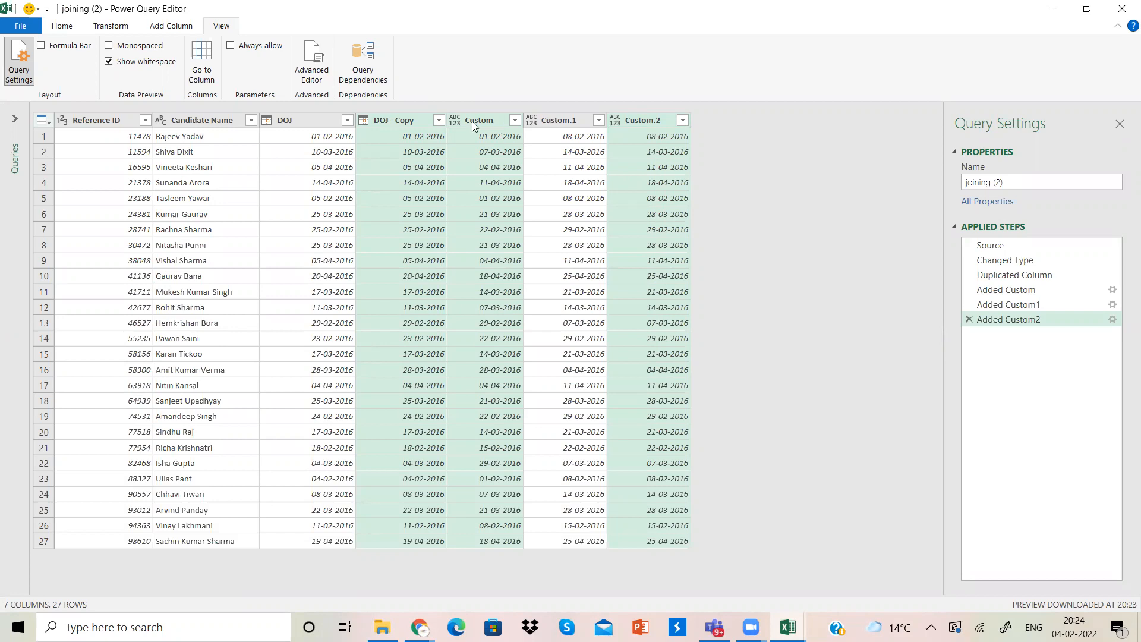
Check the M code in the Advanced Editor again and remove the selected DOJ - Copy, Custom and Custom.2 columns.
left_click(318, 68)
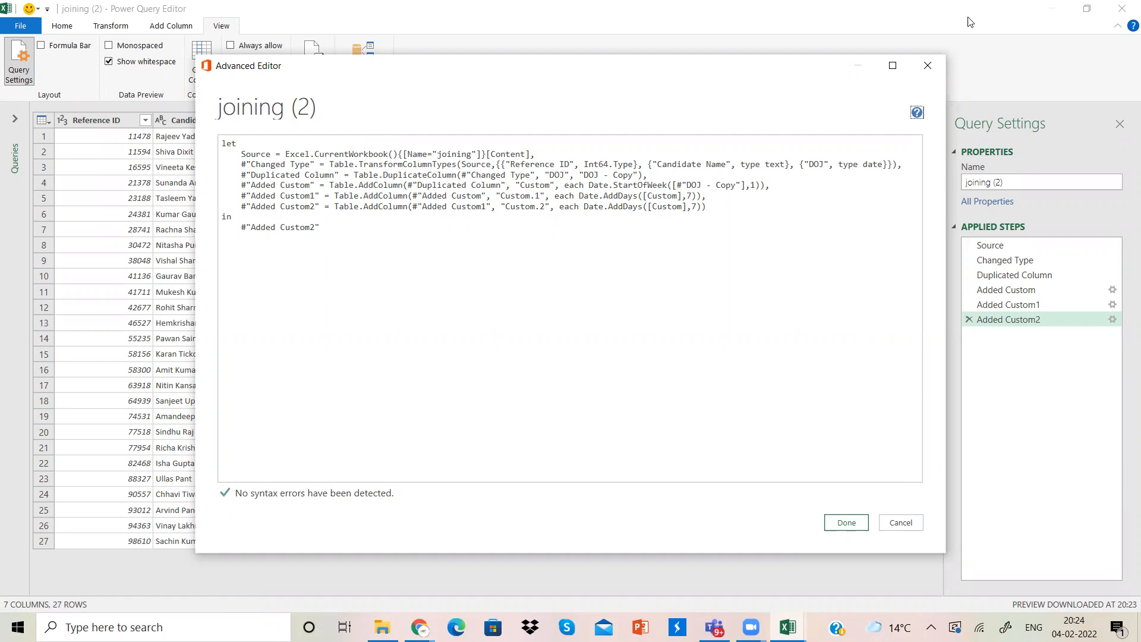
left_click(932, 60)
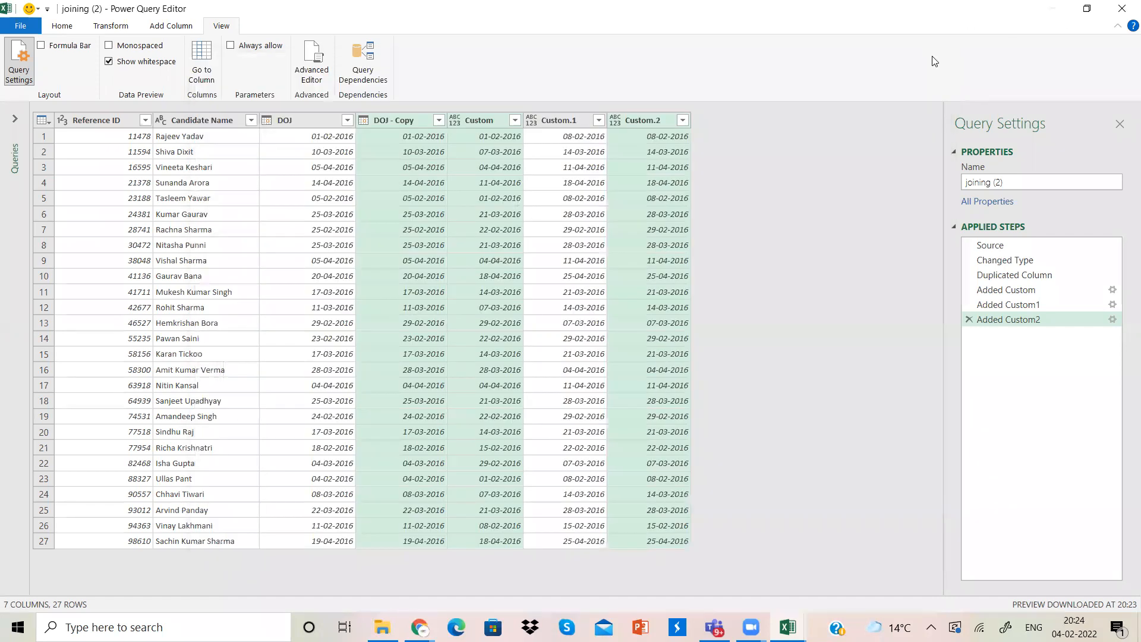
right_click(490, 119)
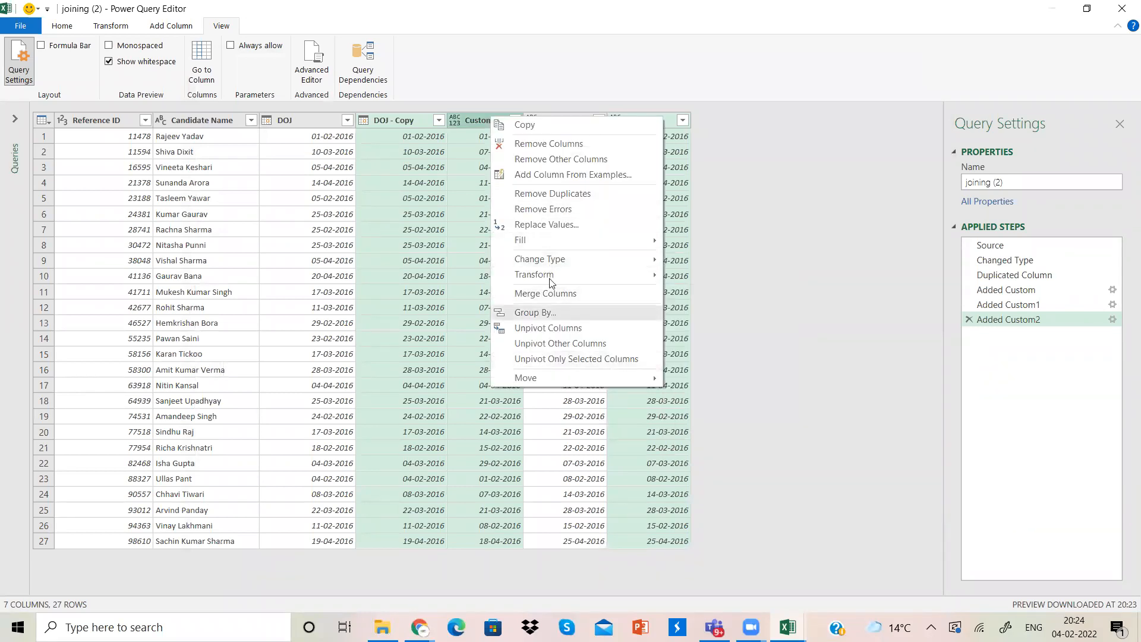
left_click(570, 146)
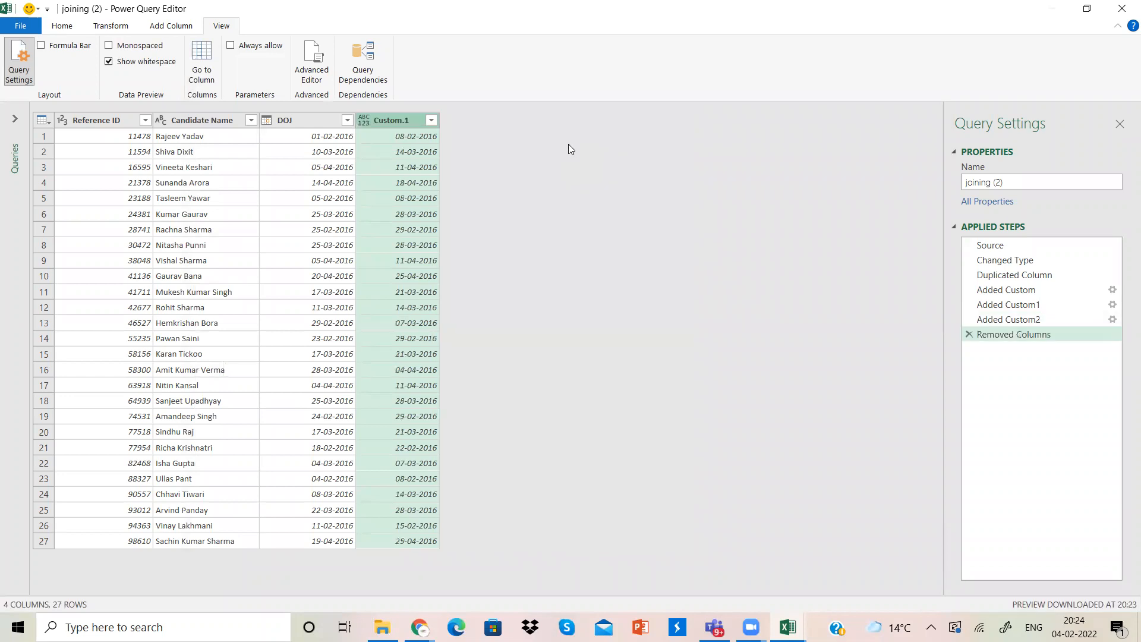
Rename the Custom.1 column as "training date".
right_click(393, 119)
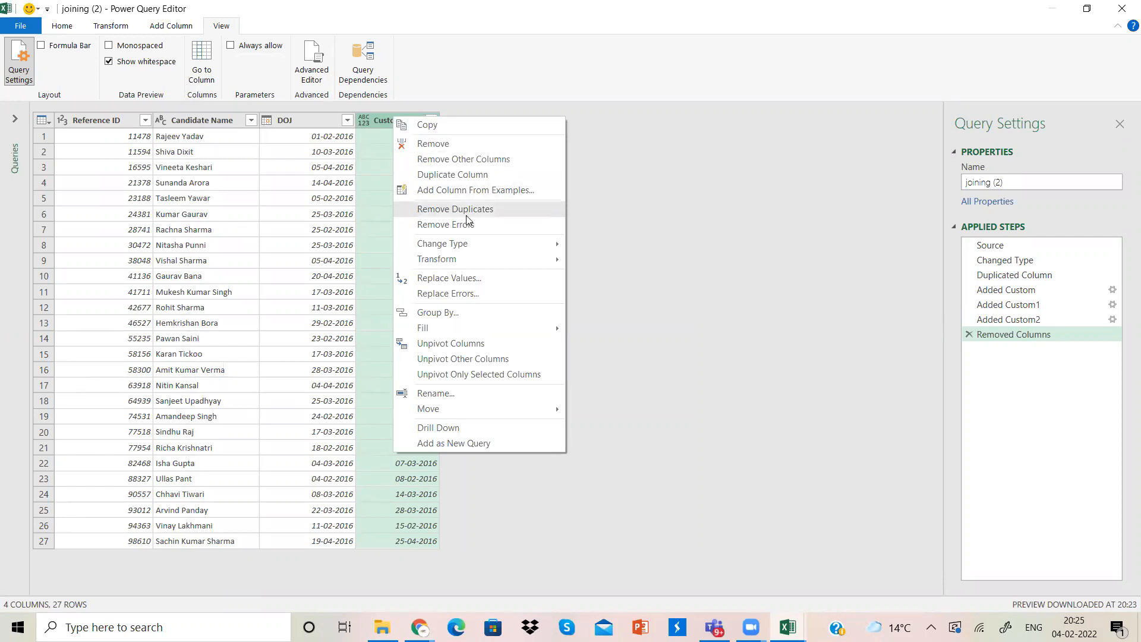
left_click(435, 393)
type("training")
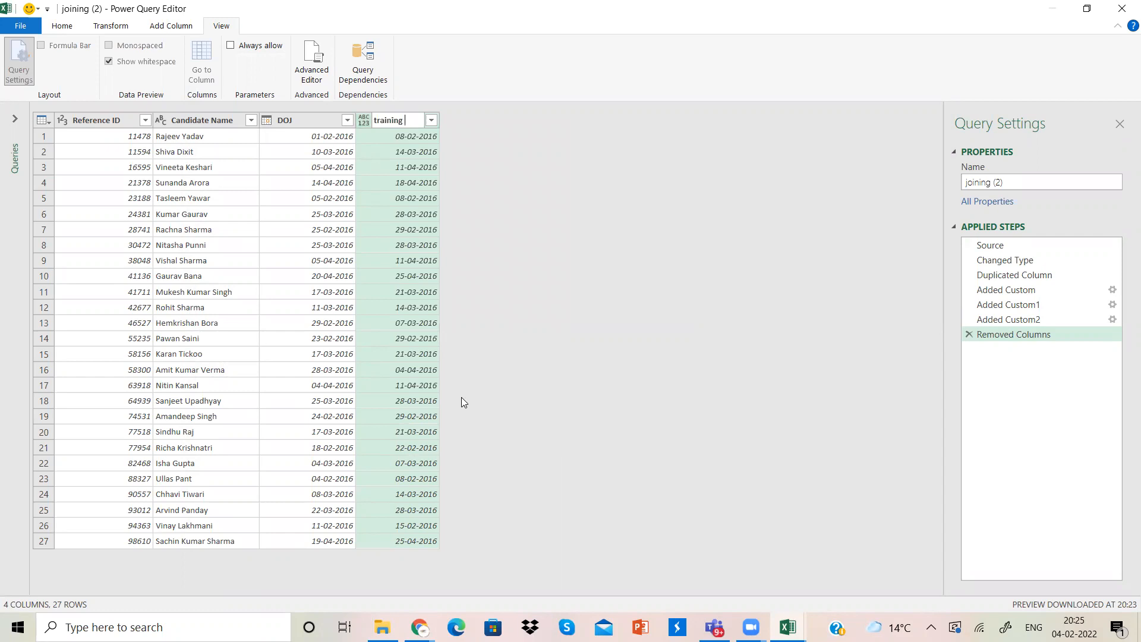
type(" date")
Close the query editor and load the joining (2) query results into the workbook.
left_click(65, 26)
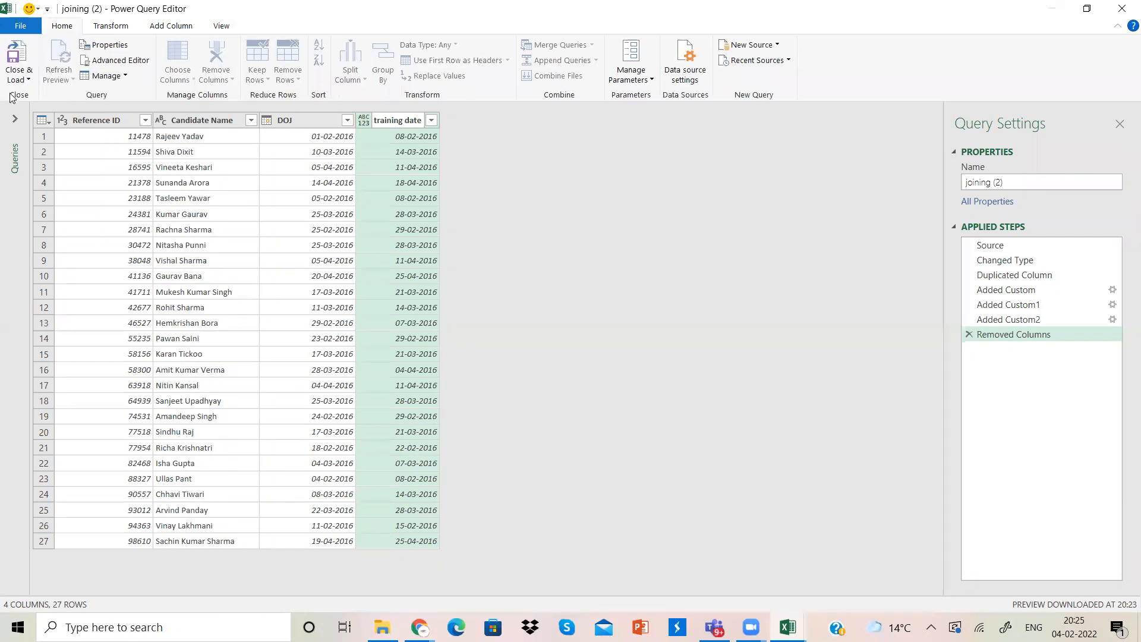
left_click(24, 75)
left_click(41, 99)
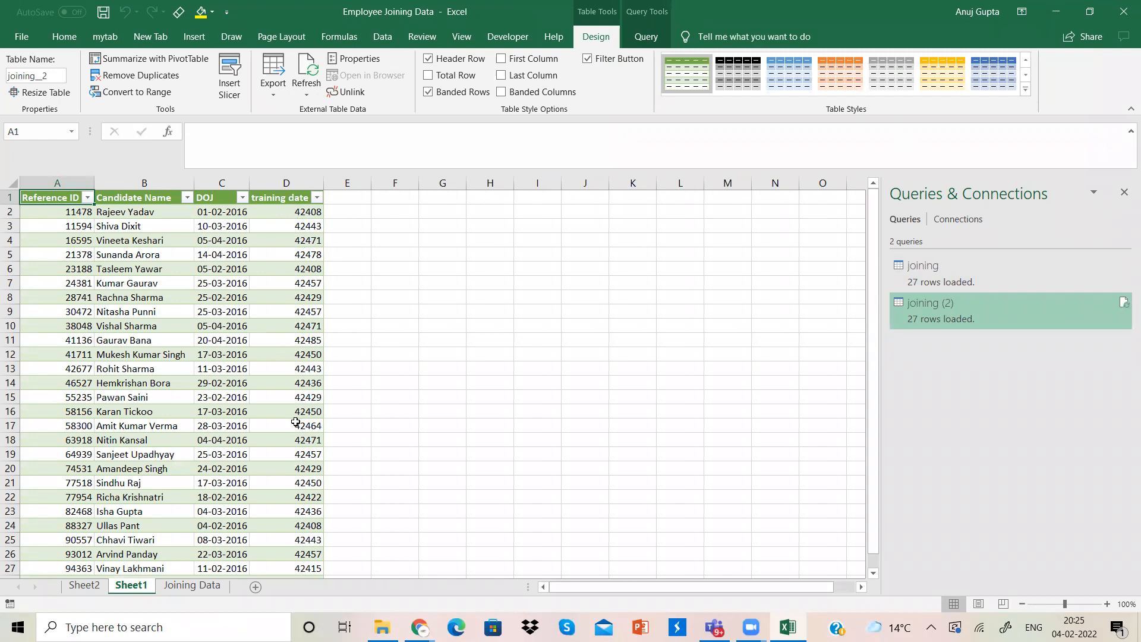
Format the training date column of the loaded table as Date with the type *14-03-2012.
left_click(295, 180)
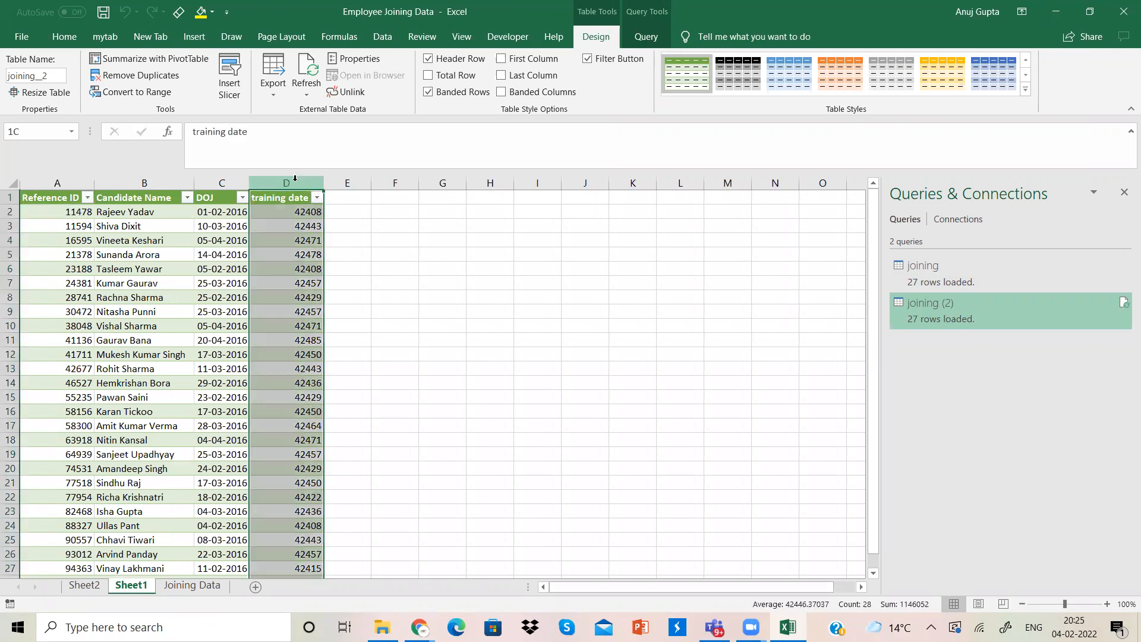
left_click(295, 232)
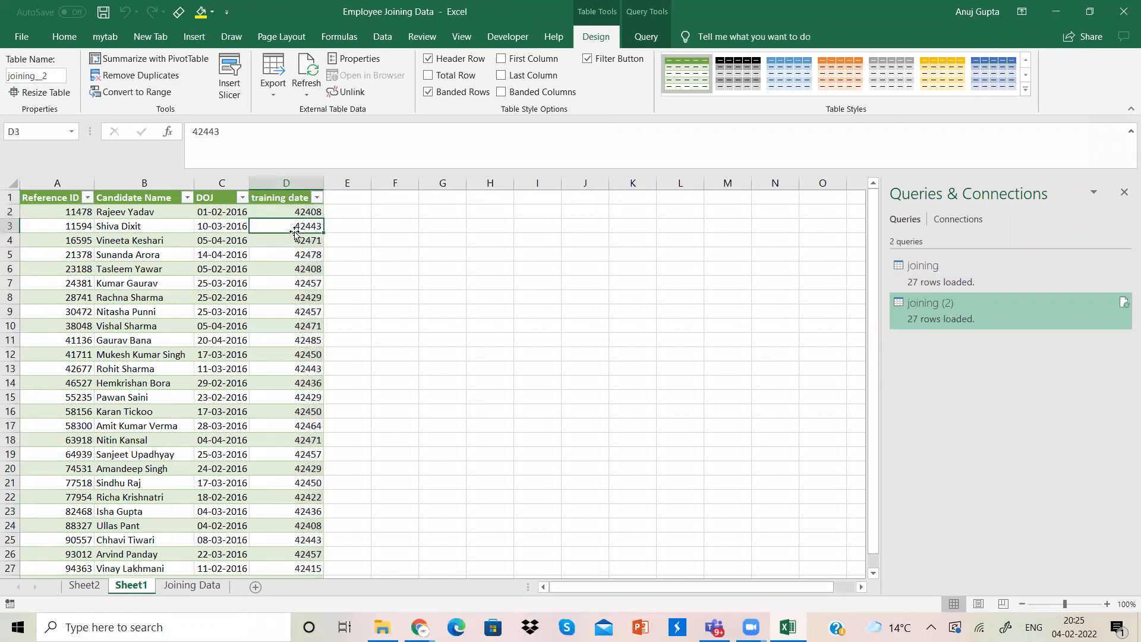
left_click(300, 183)
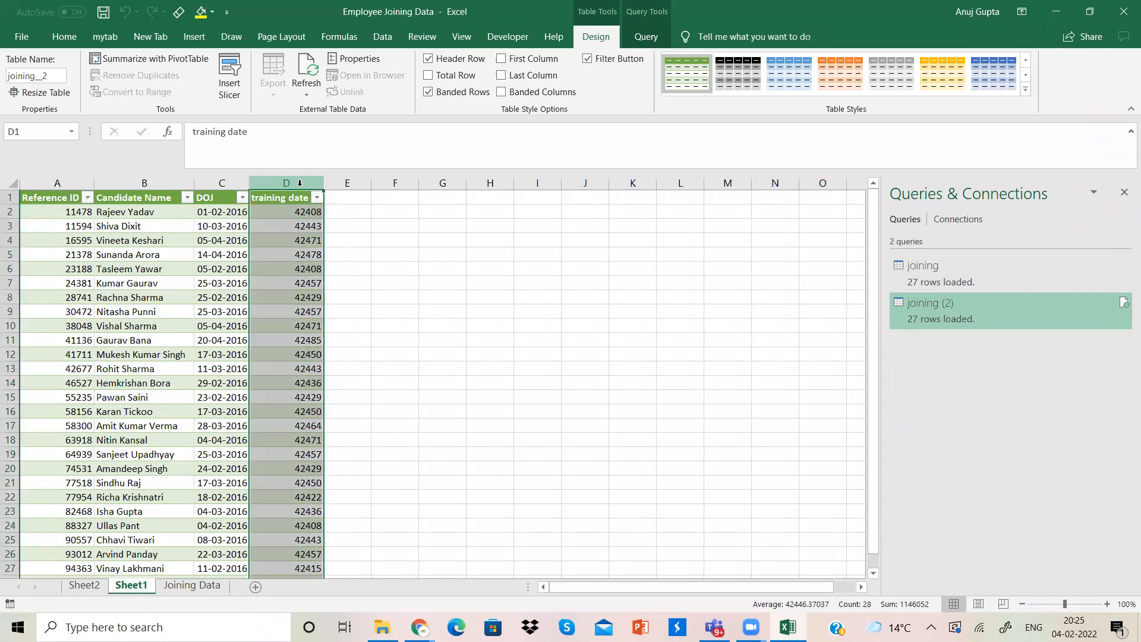
key("ctrl+1")
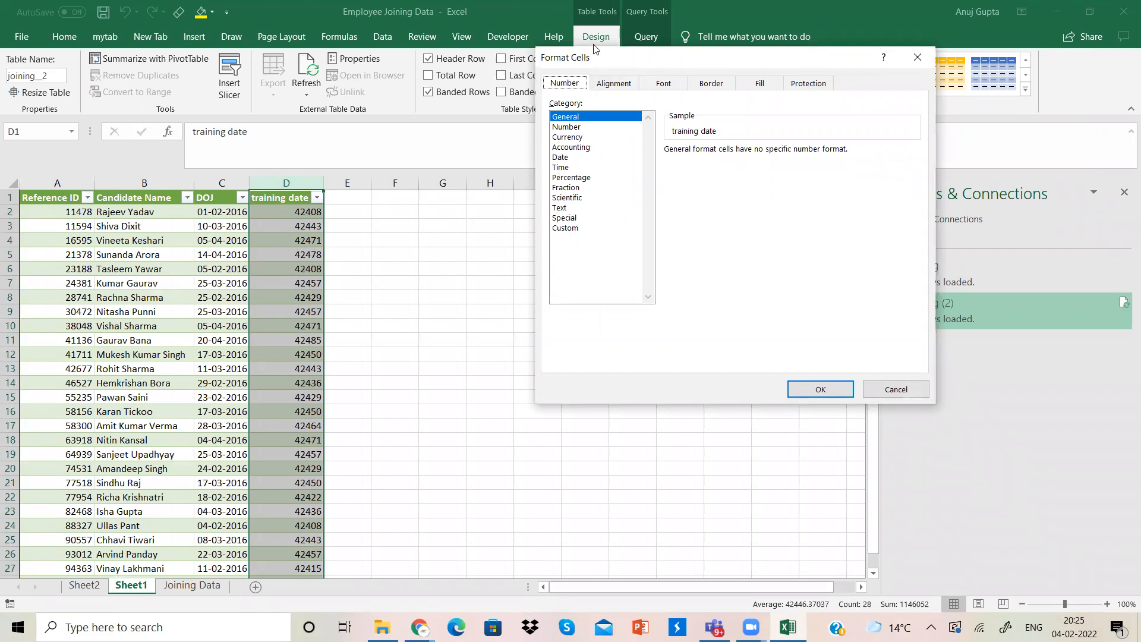
left_click(570, 231)
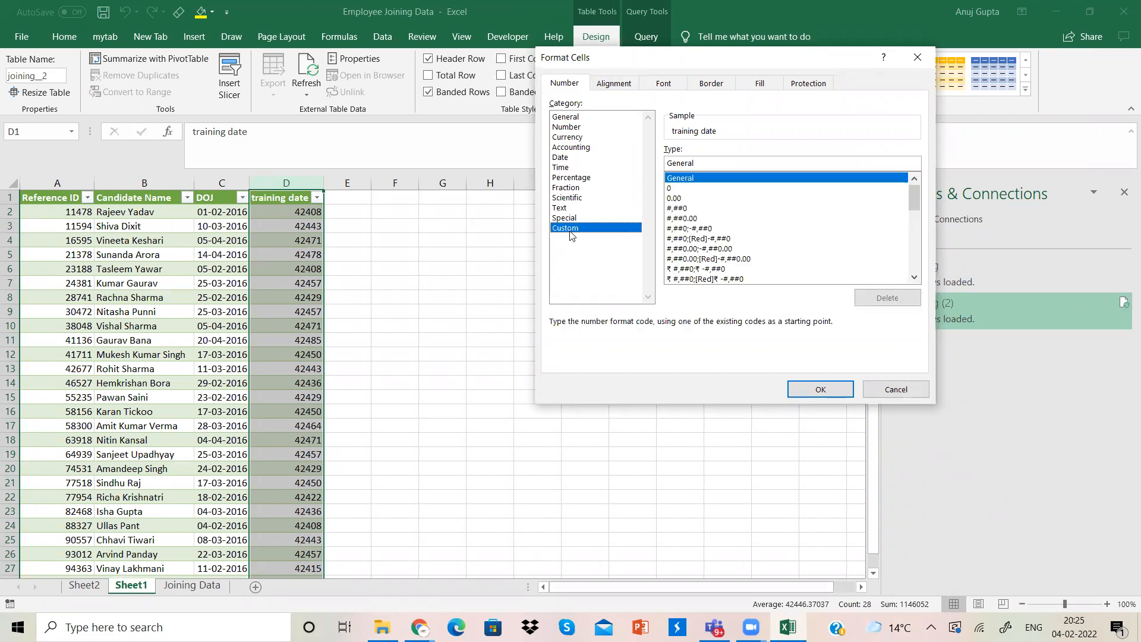
left_click(569, 157)
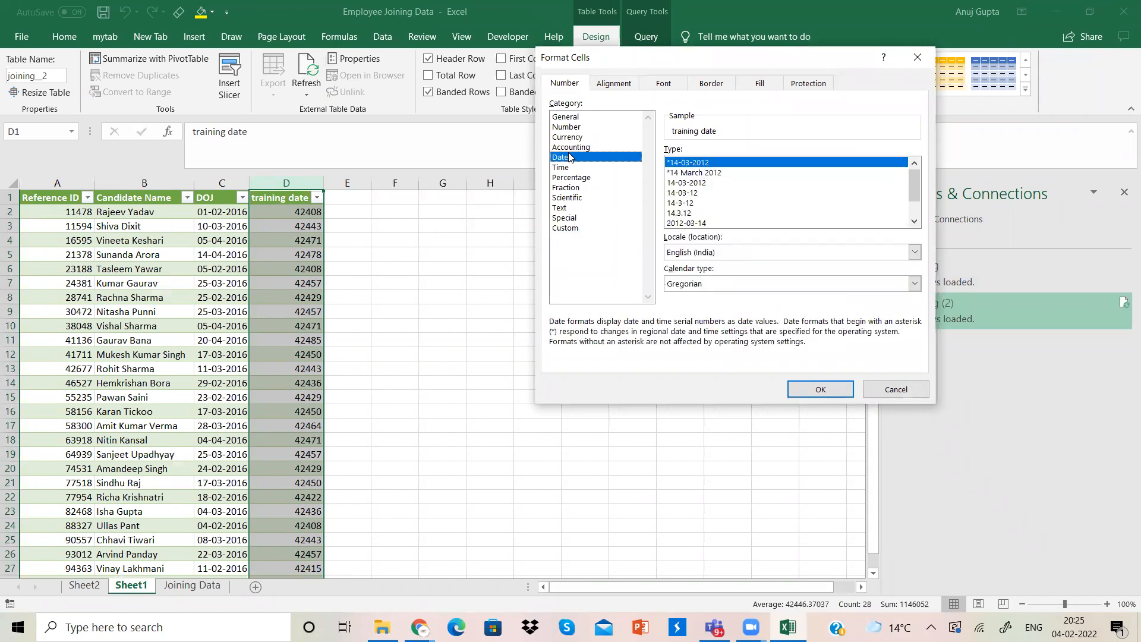
double_click(711, 164)
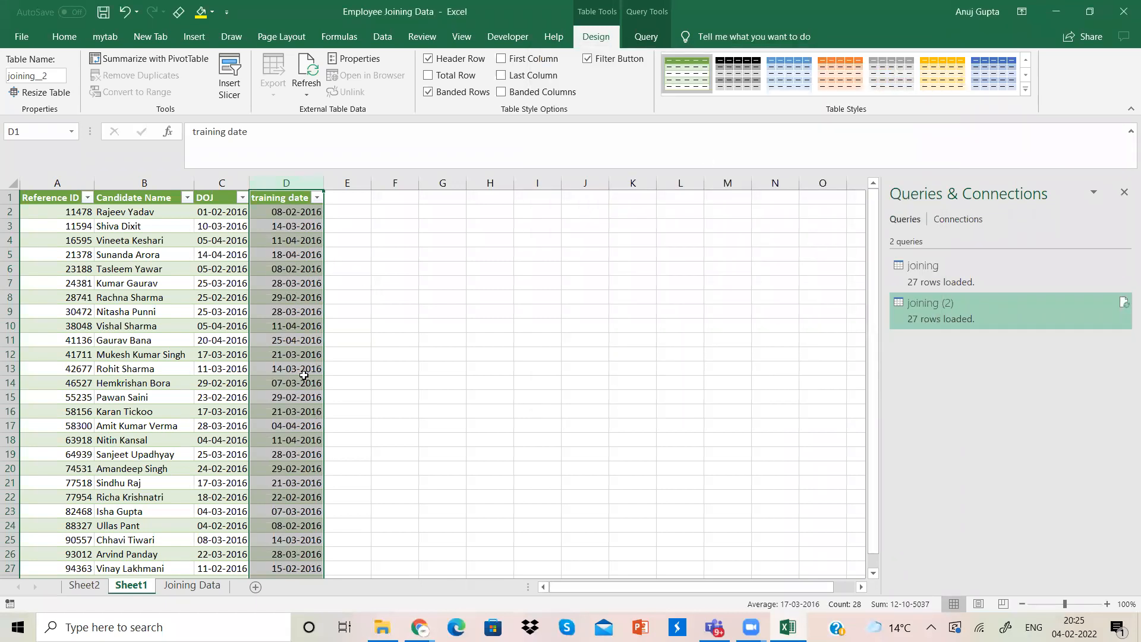
left_click(335, 252)
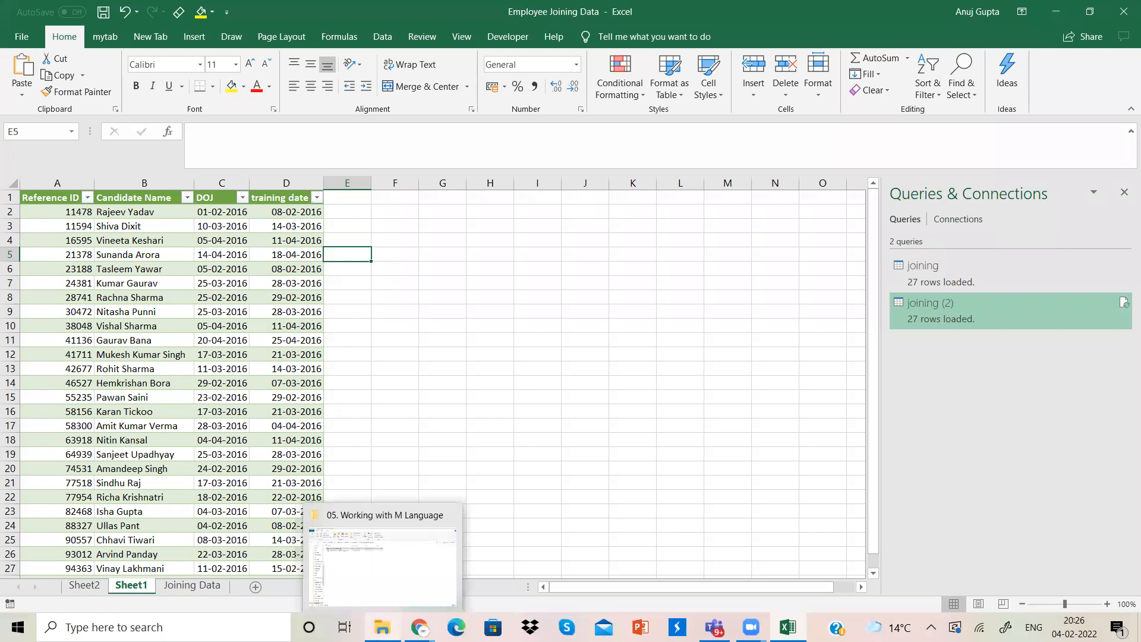
left_click(383, 627)
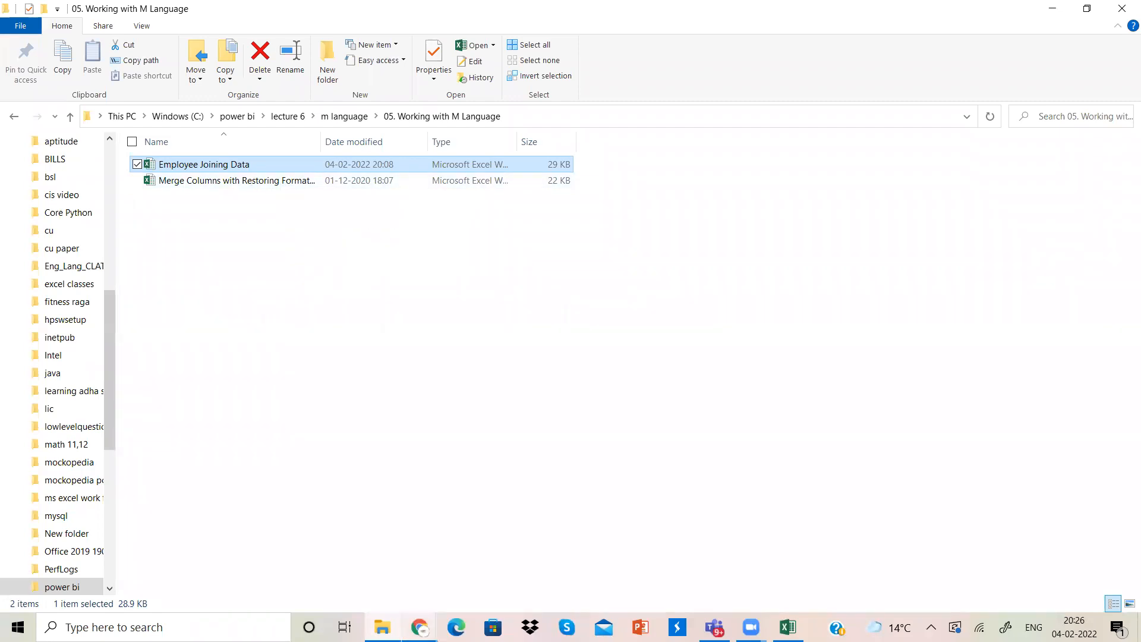
left_click(422, 629)
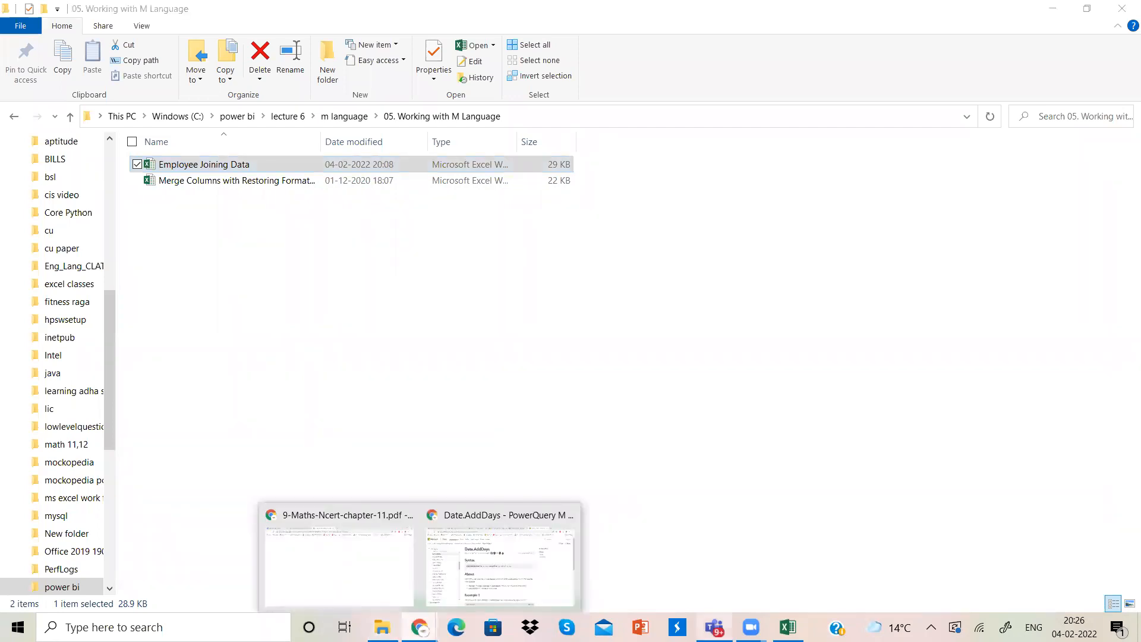
left_click(789, 627)
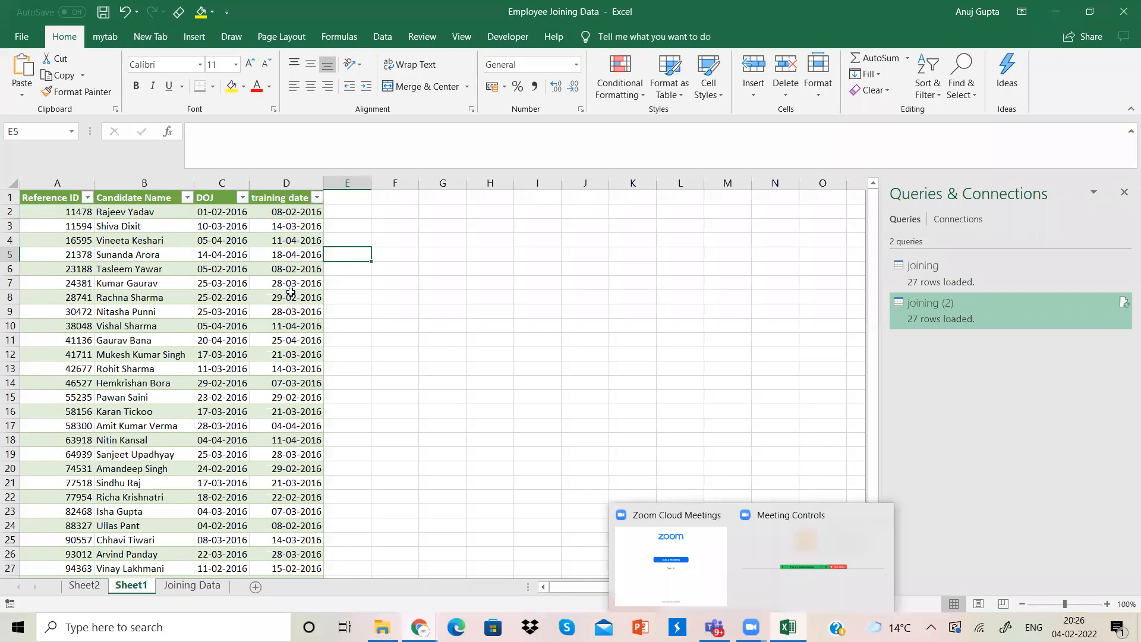
Reapply the Date format with type *14-03-2012 to the training date column.
left_click(291, 184)
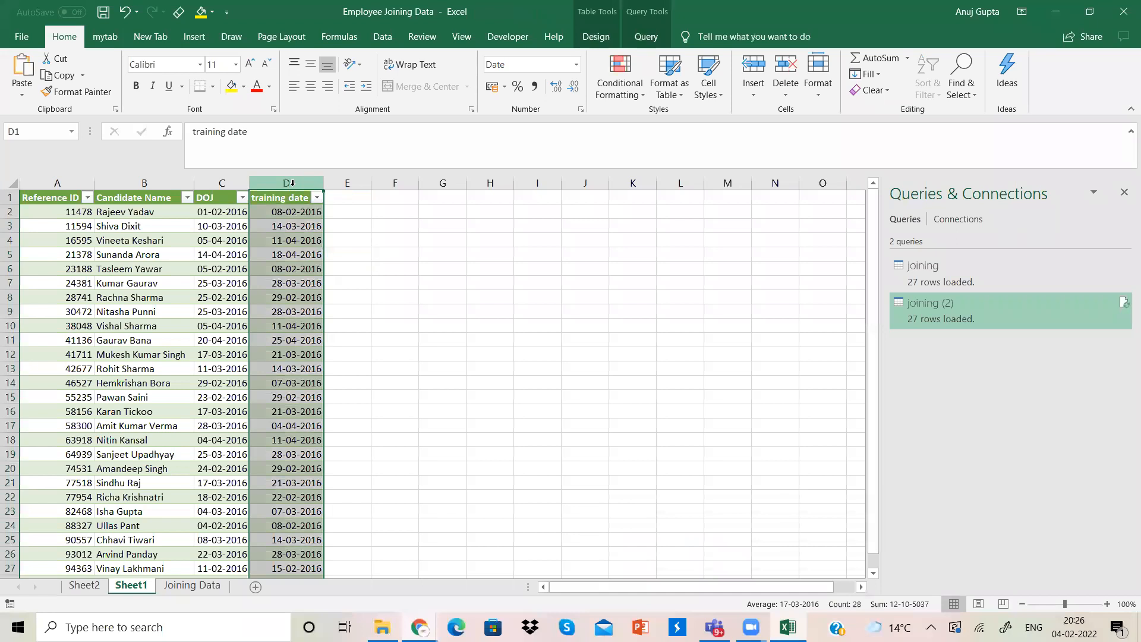
key("ctrl+1")
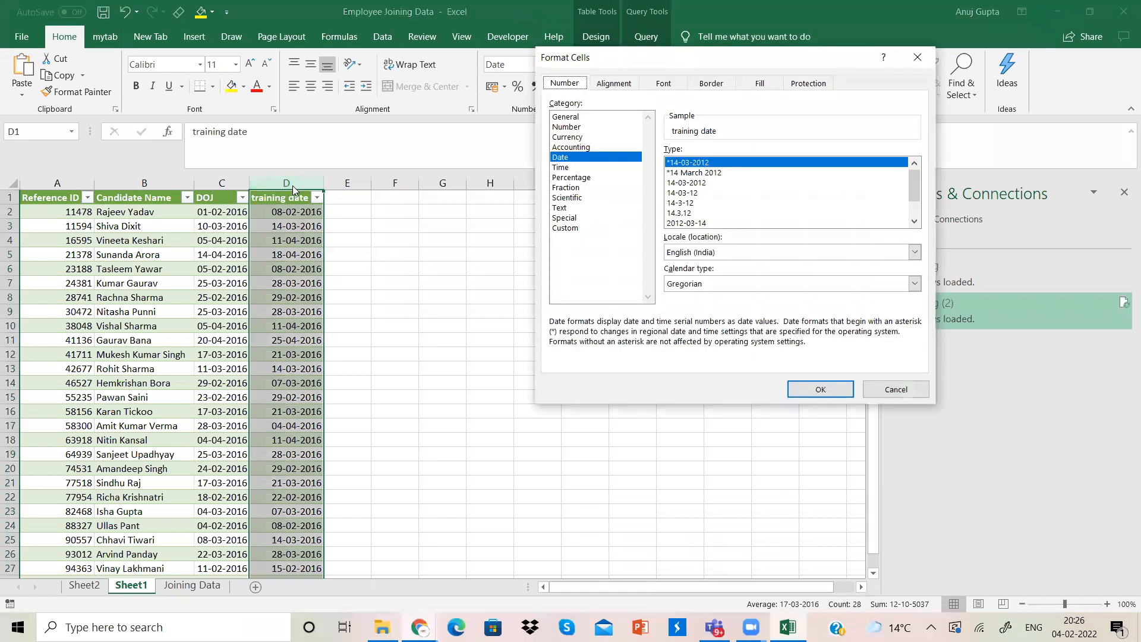
double_click(711, 164)
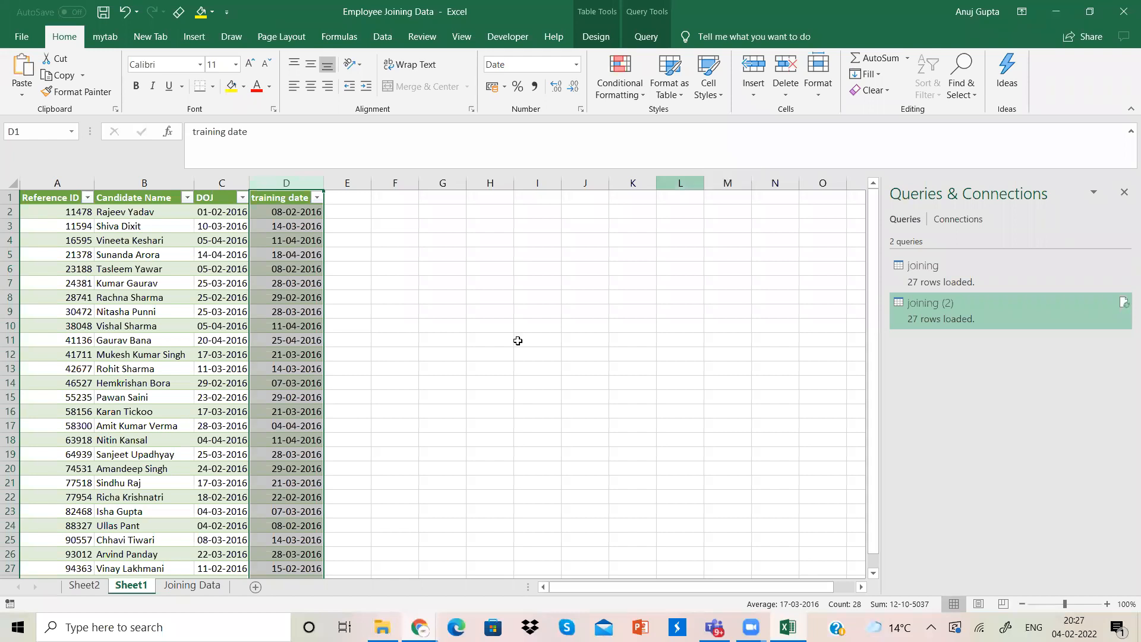
Open the Merge Columns with Restoring Formatting workbook from the 05. Working with M Language folder, show the Score sheet and make it editable.
left_click(383, 628)
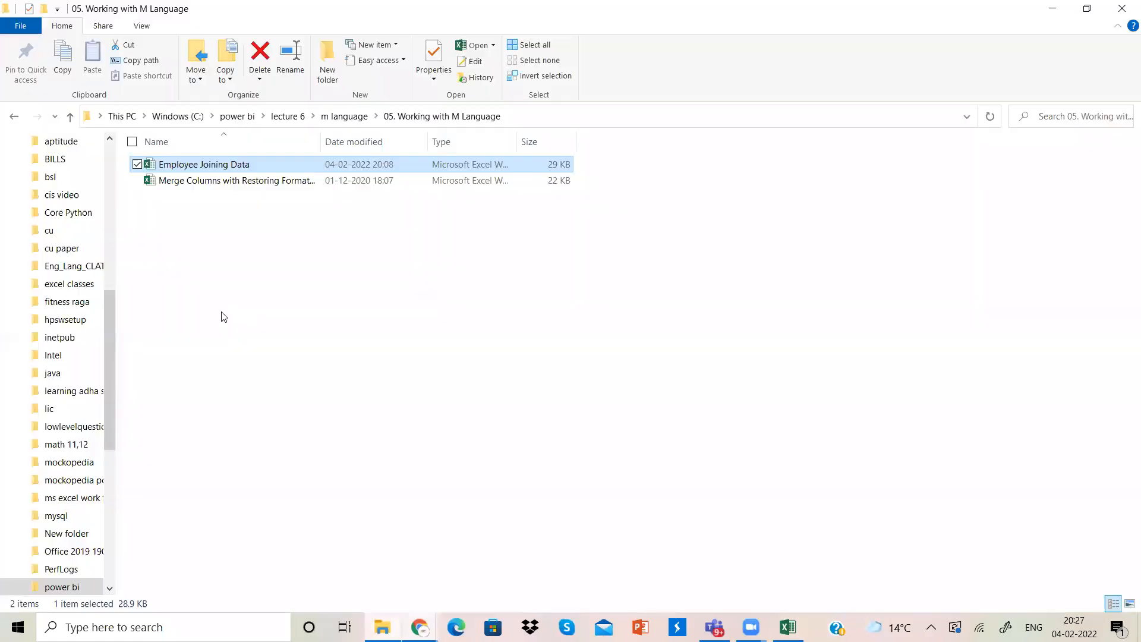
double_click(205, 184)
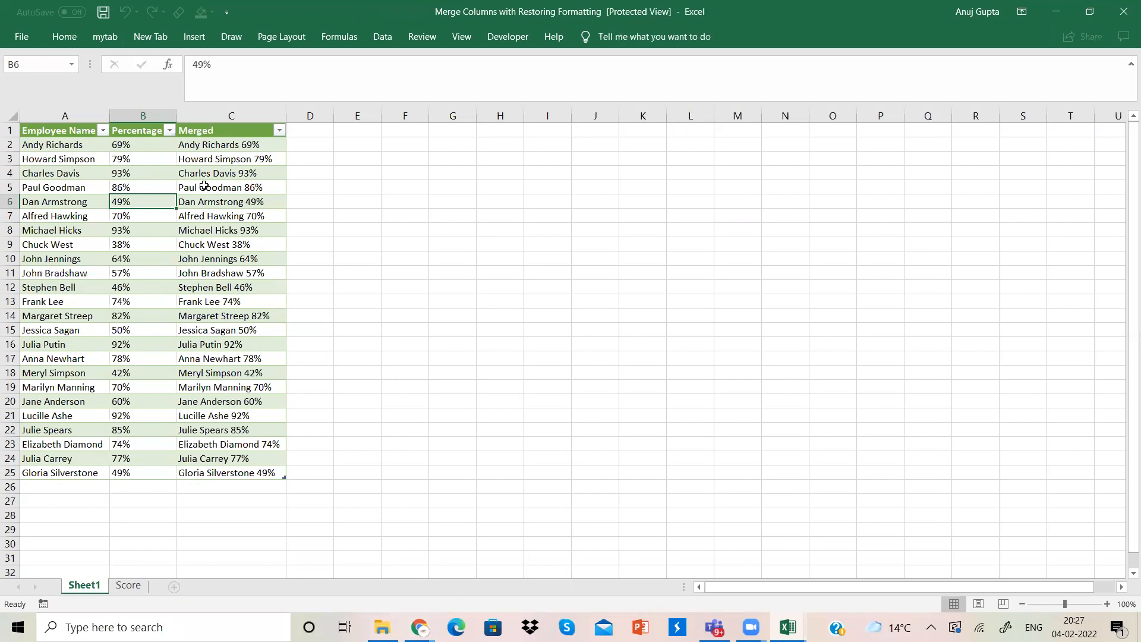
left_click(130, 587)
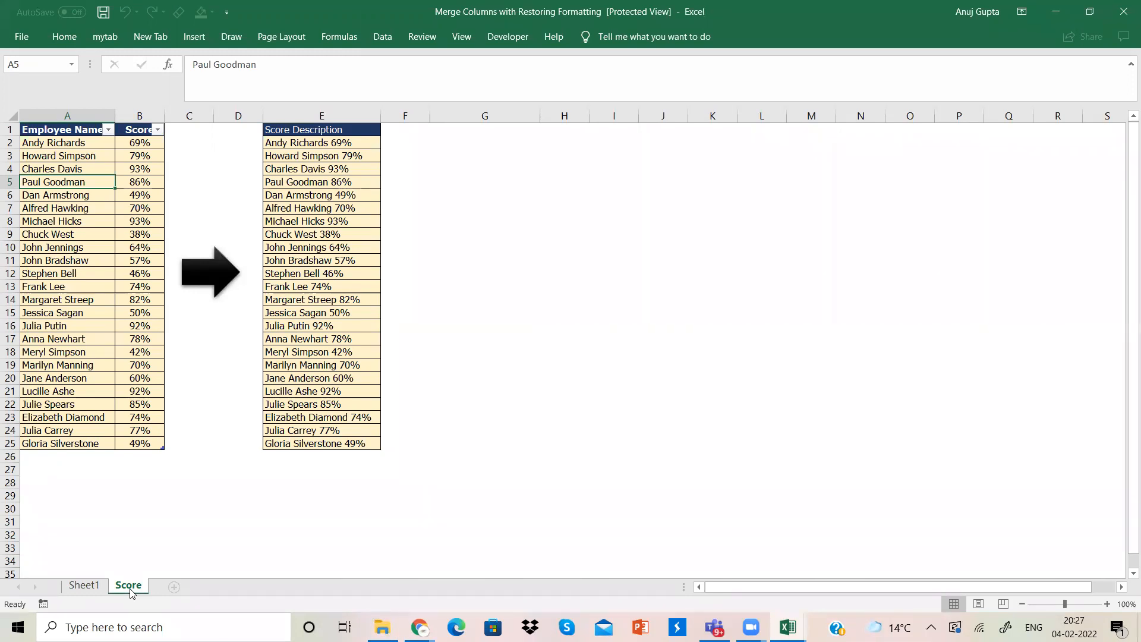
key("ctrl+s")
key("Tab")
key("Return")
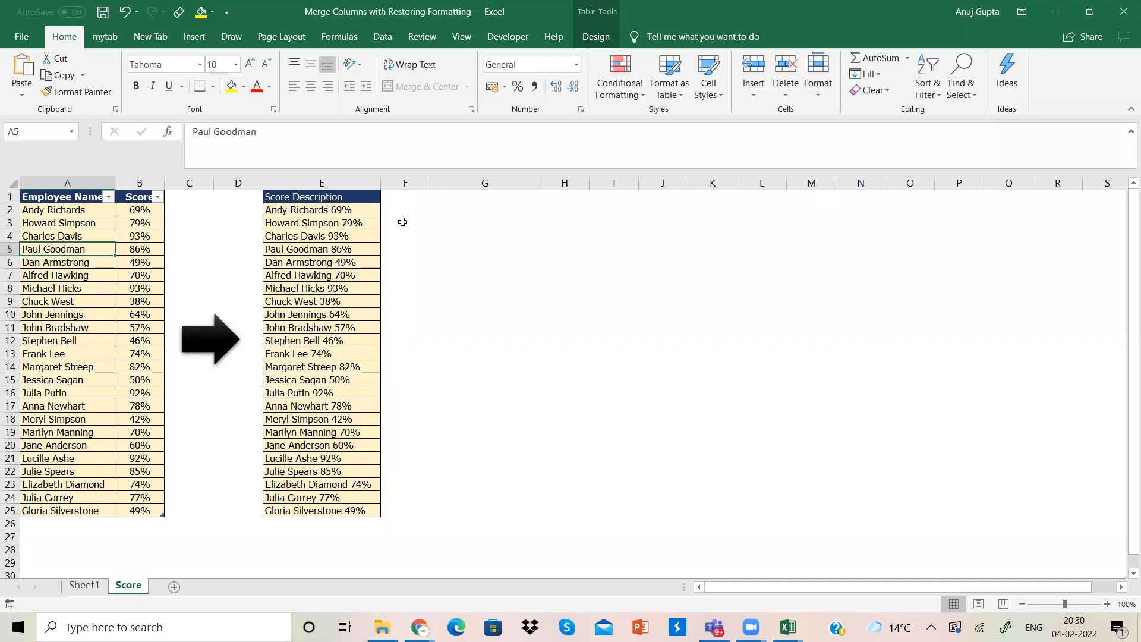
left_click(403, 221)
left_click(403, 214)
type("=te")
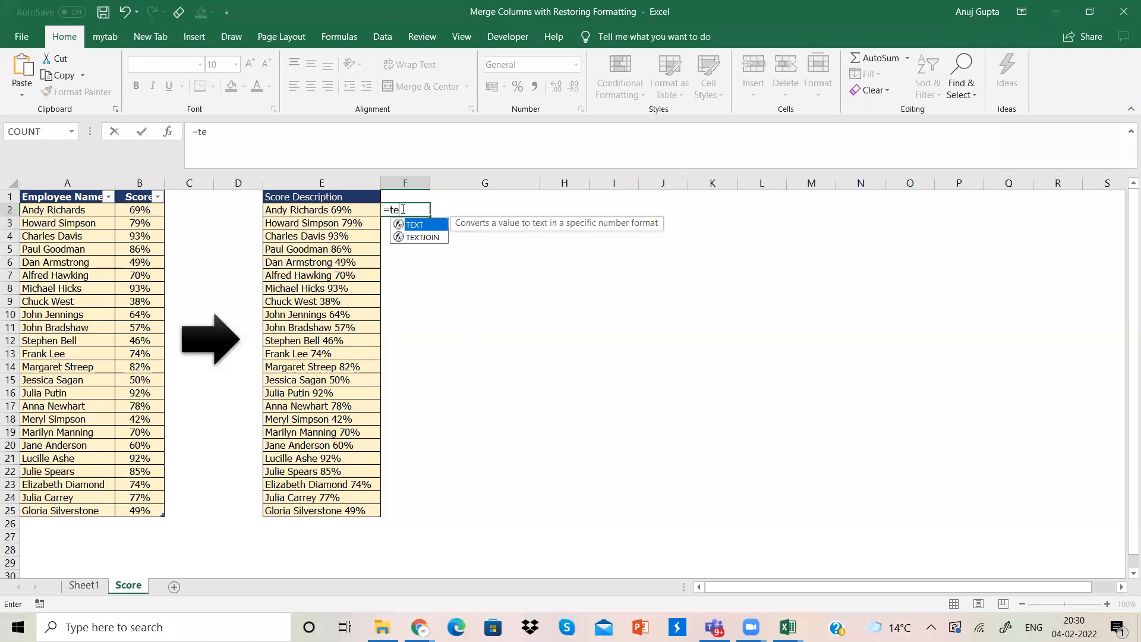
key("Tab")
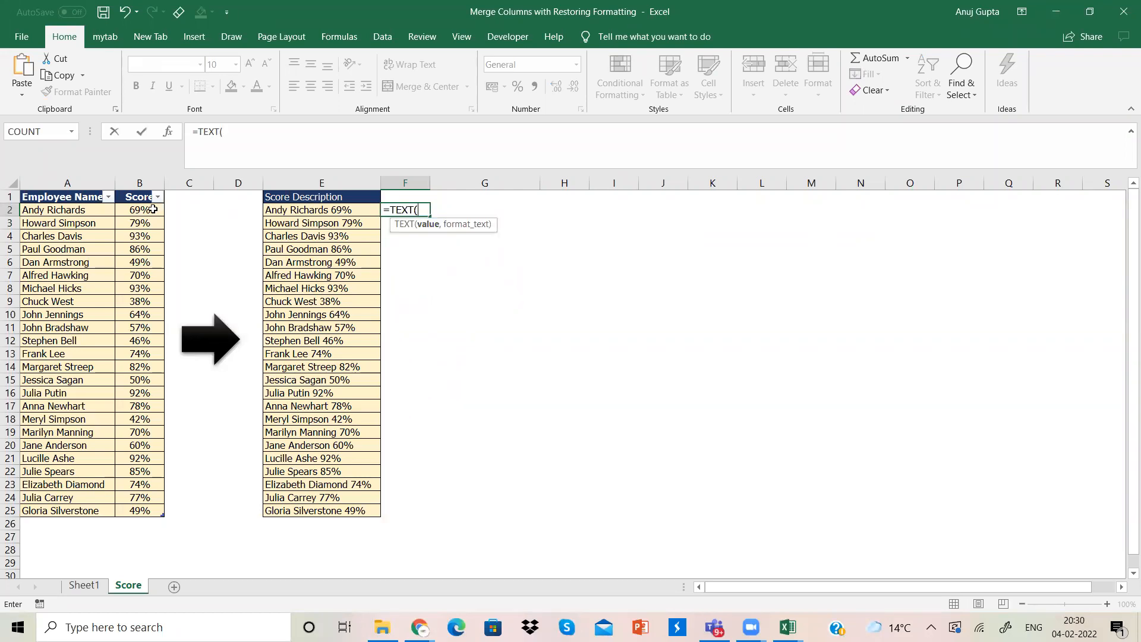
left_click(154, 210)
type(")")
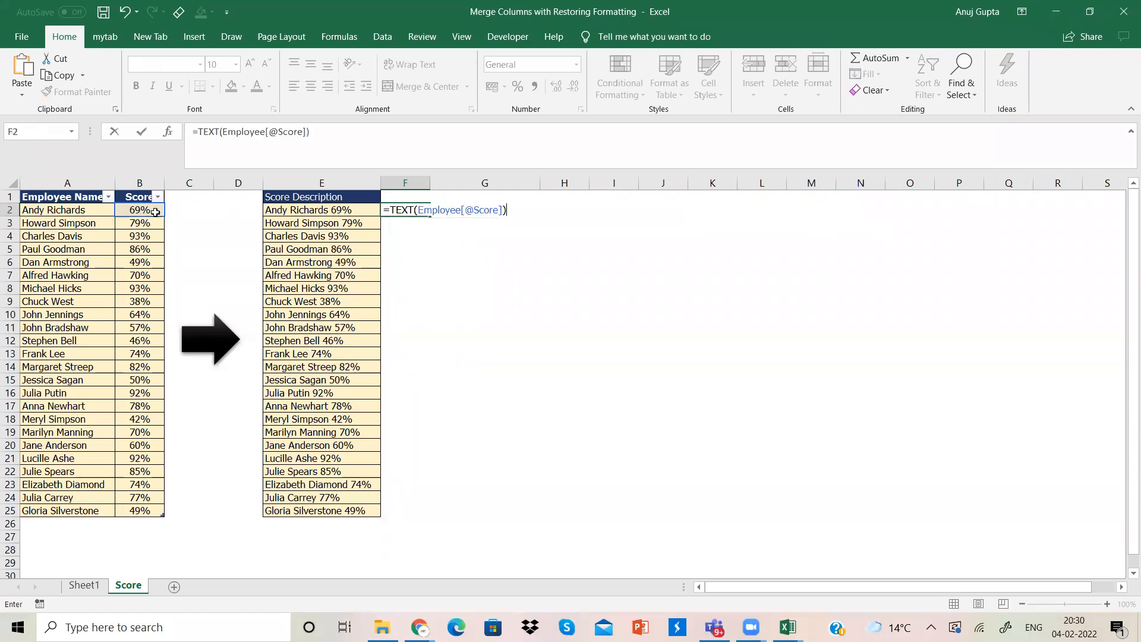
key("Return")
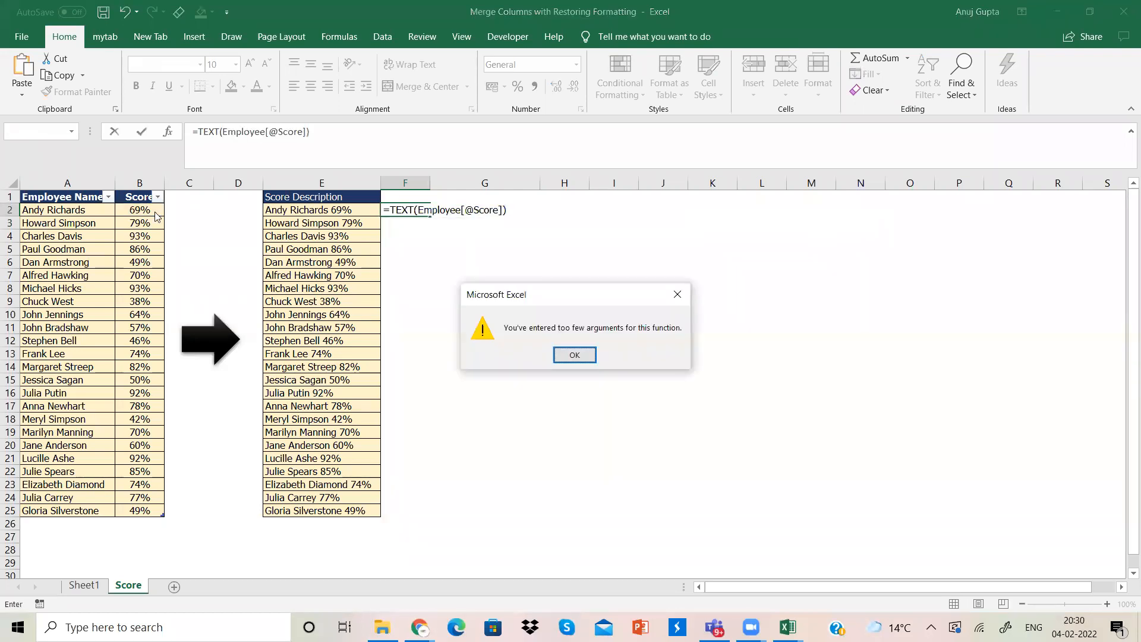
left_click(570, 356)
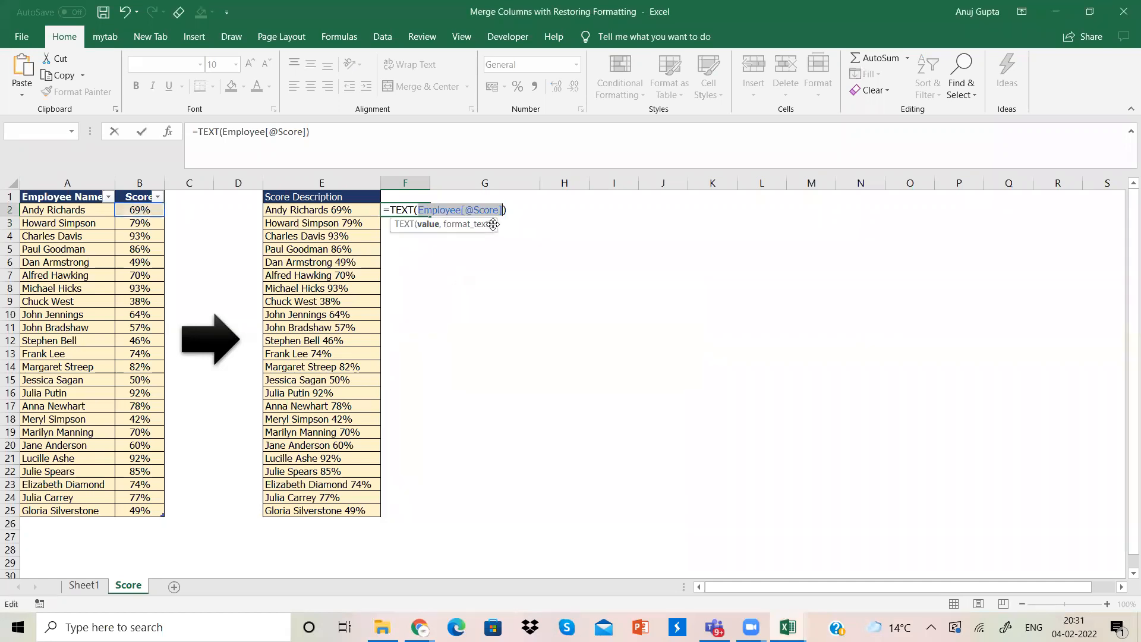
left_click(521, 212)
key("Return")
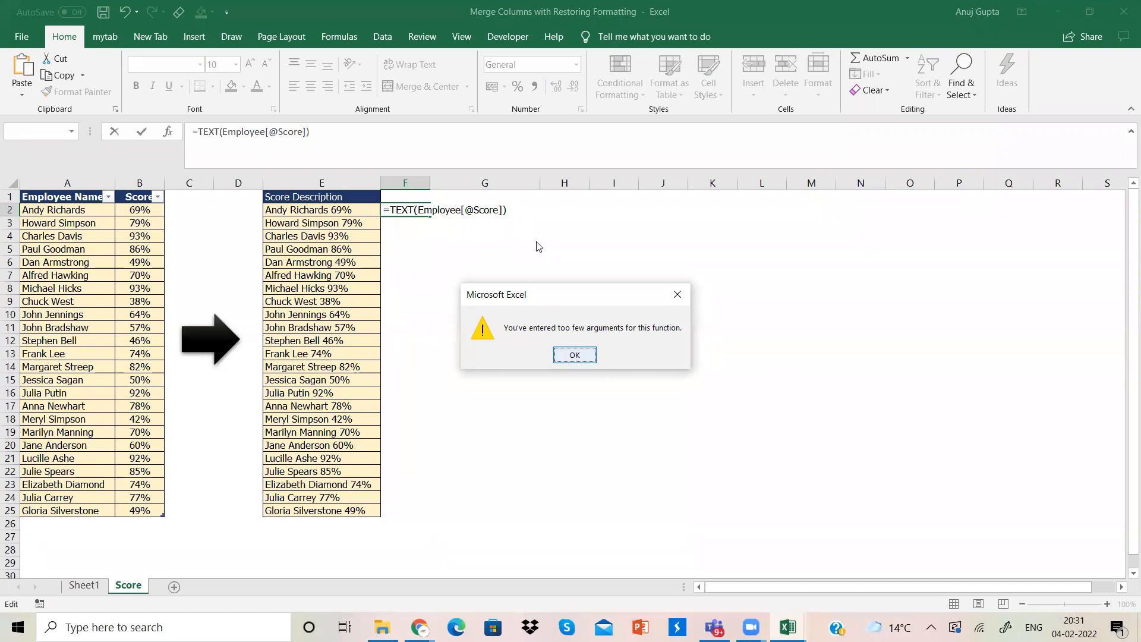
left_click(575, 356)
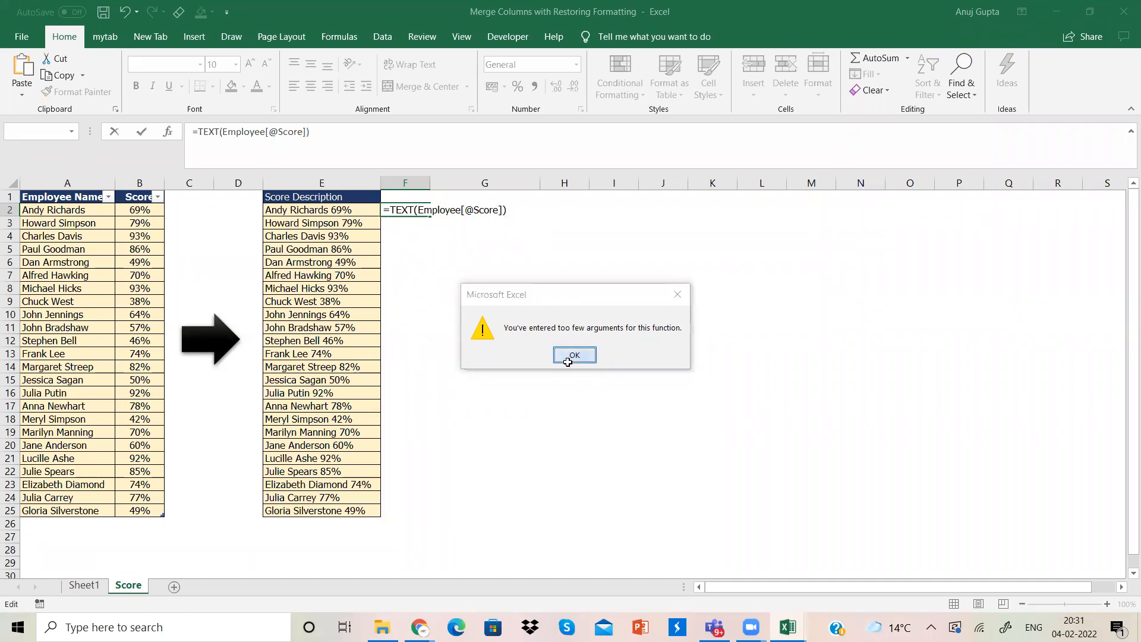
Add "%" as the format text of the TEXT formula in F2, and clear the cell again.
left_click(506, 210)
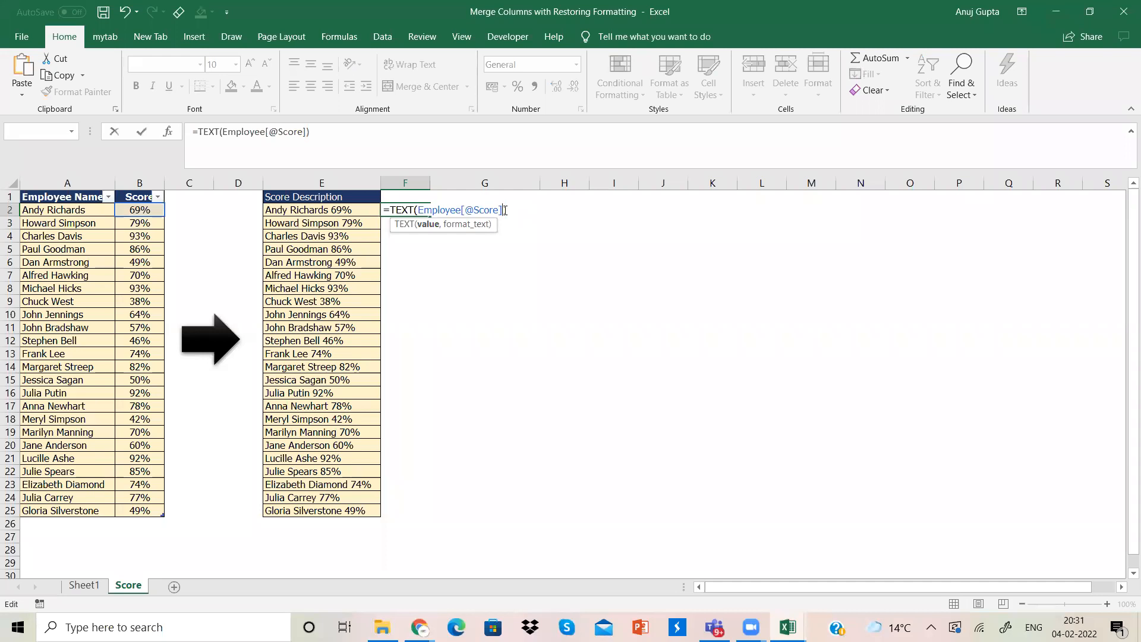
type(",\"%\"")
key("Return")
left_click(422, 209)
key("BackSpace")
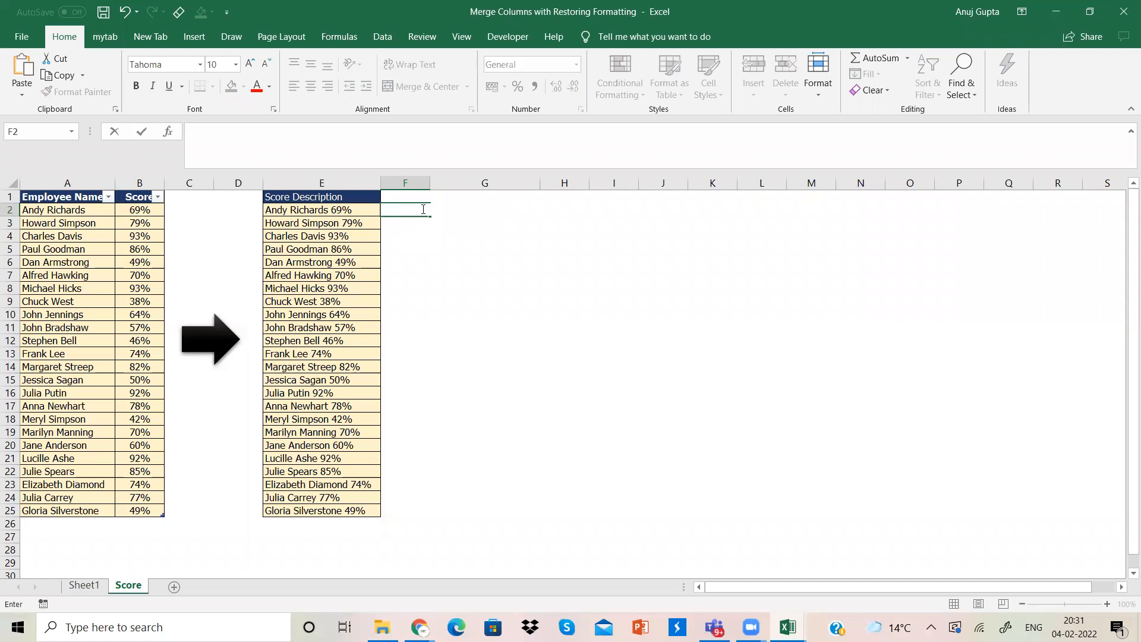
type("=")
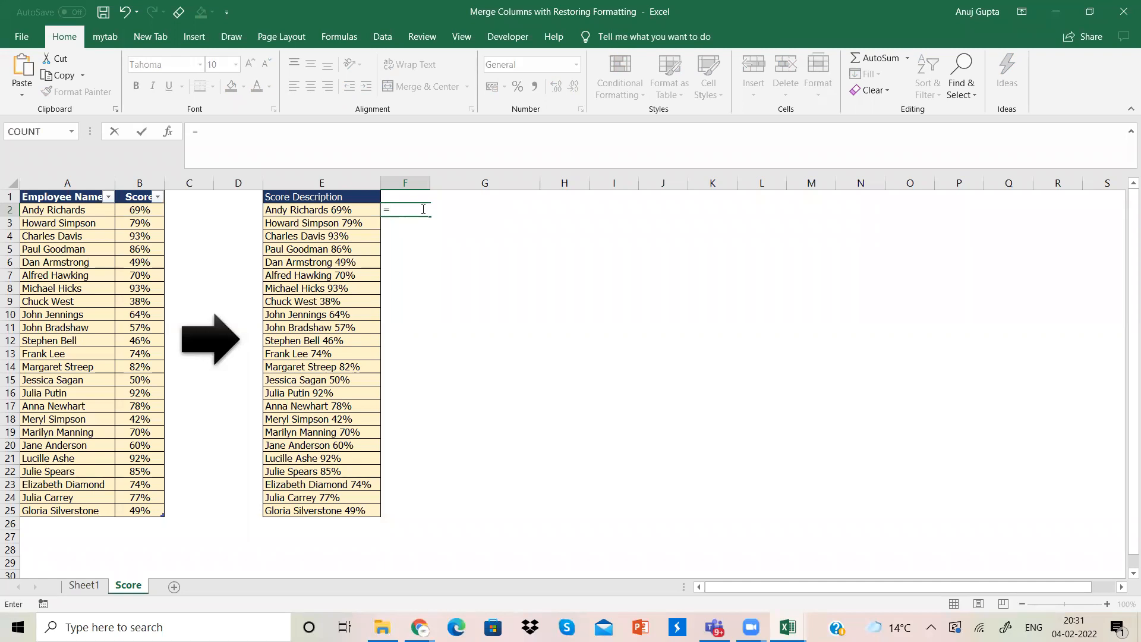
type("text")
key("Tab")
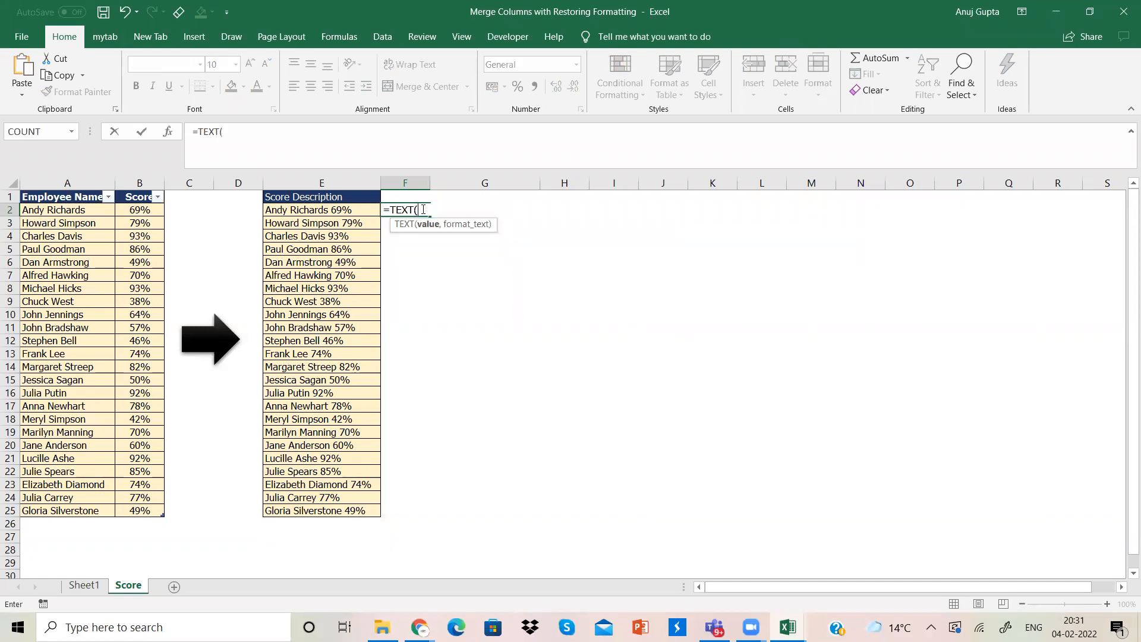
left_click(145, 215)
type(",")
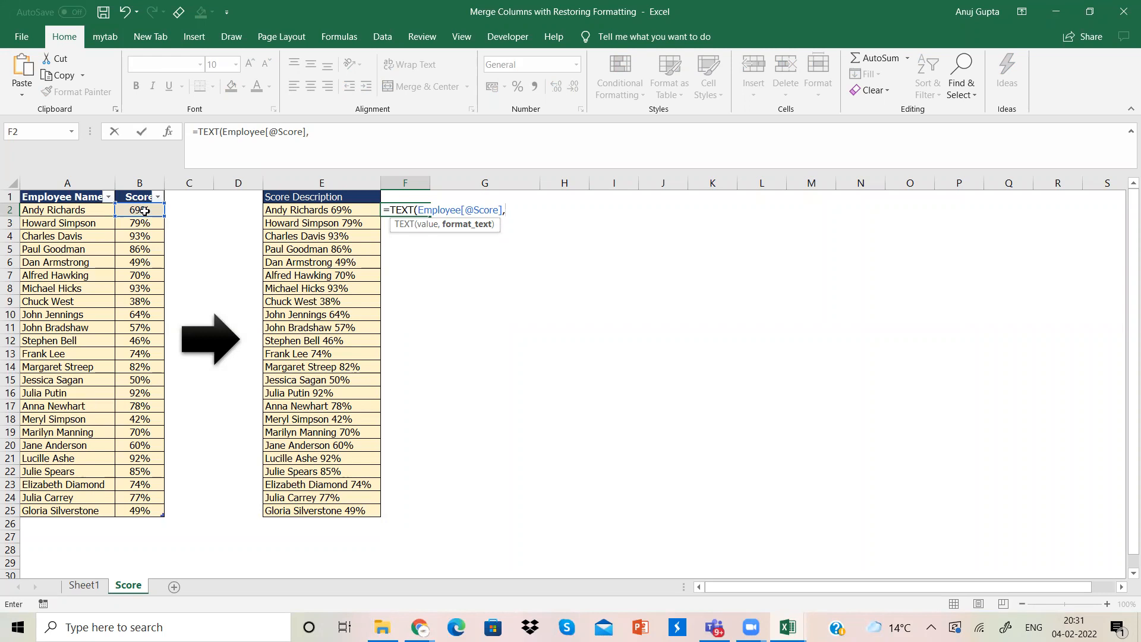
key("BackSpace")
key("BackSpace")
key("BackSpace")
key("BackSpace")
key("BackSpace")
key("BackSpace")
key("BackSpace")
key("BackSpace")
key("BackSpace")
key("BackSpace")
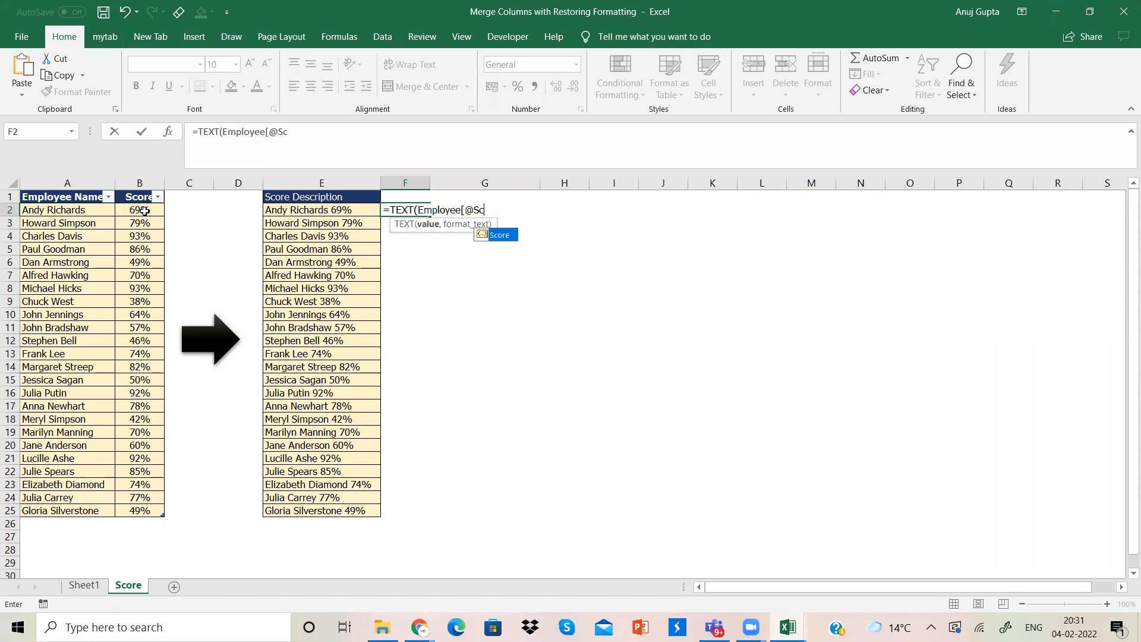
key("BackSpace")
key("BackSpace")
key("BackSpace")
key("BackSpace")
key("BackSpace")
key("BackSpace")
key("BackSpace")
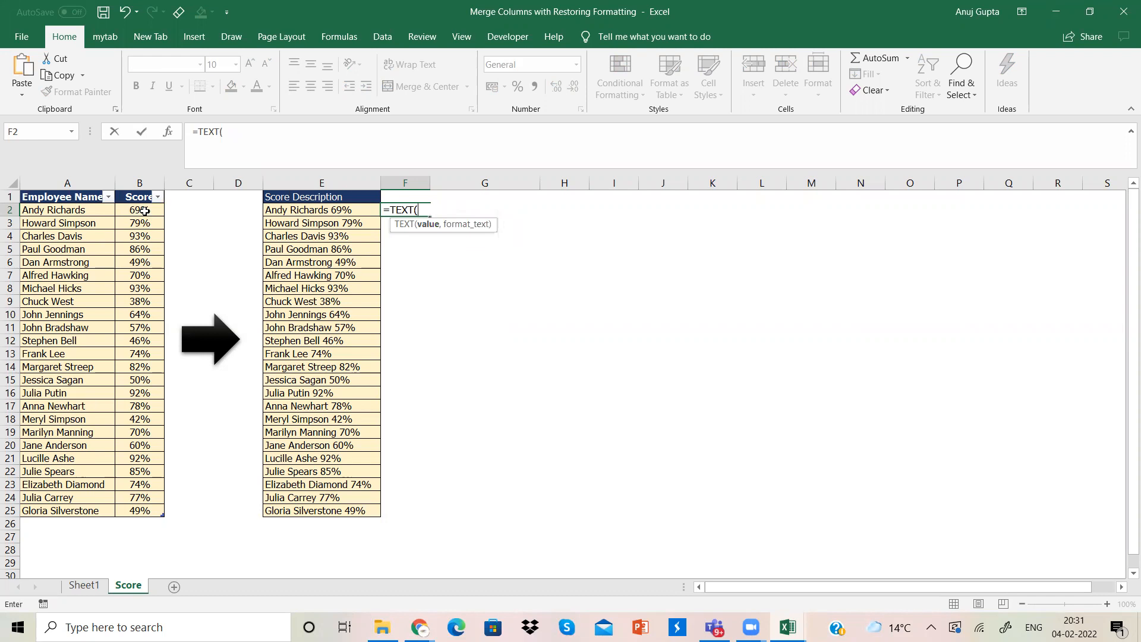
left_click(612, 63)
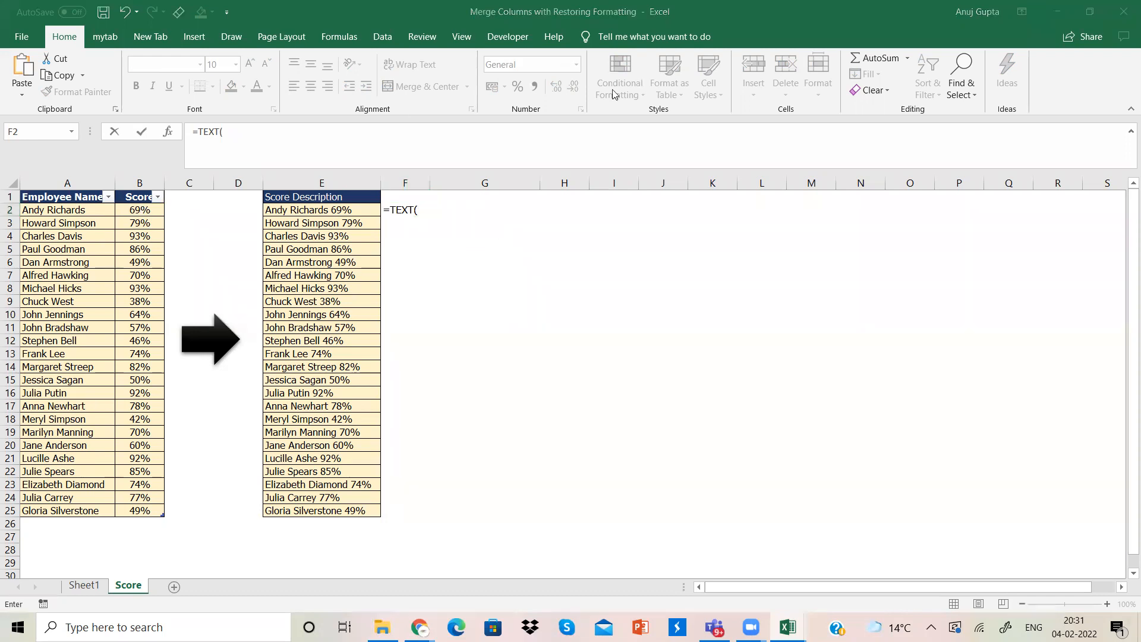
left_click(419, 212)
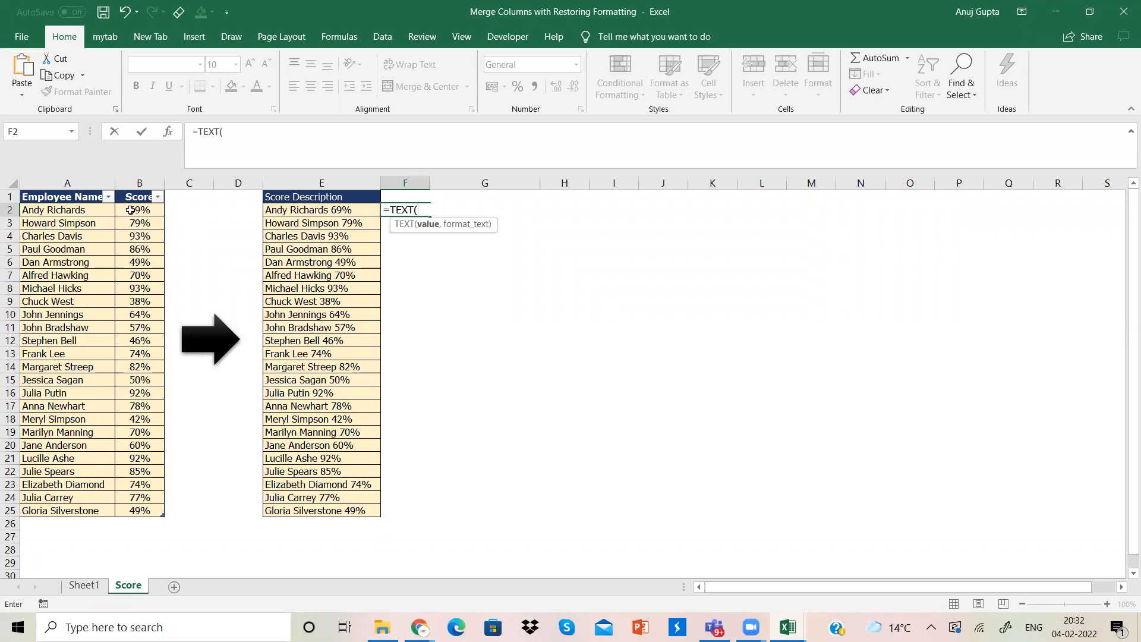
type("0,")
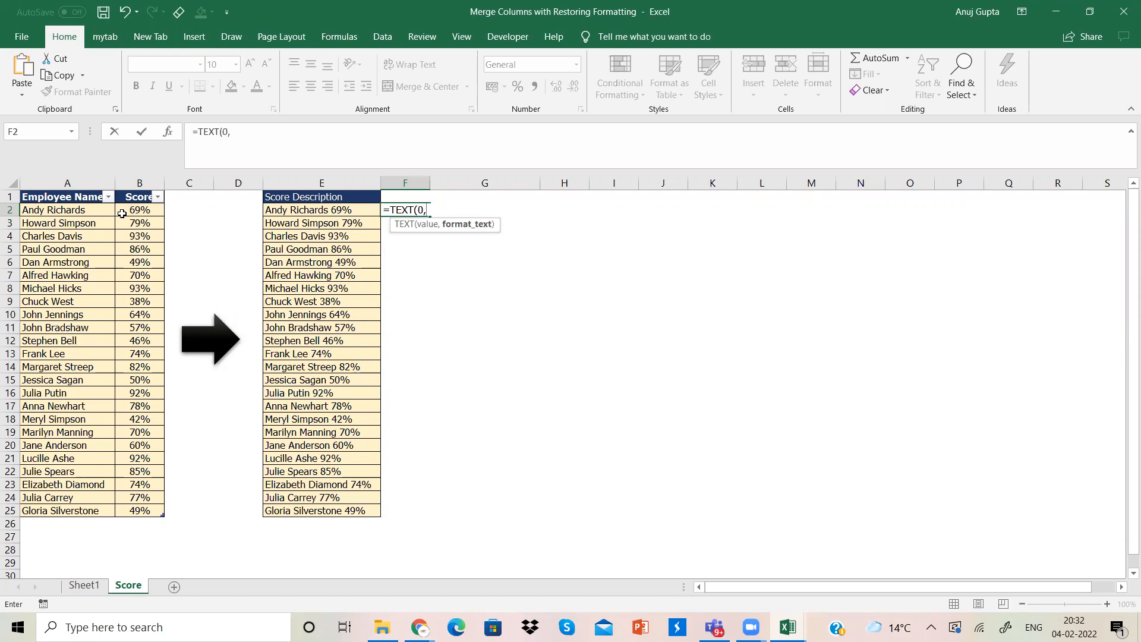
left_click(138, 211)
type(")")
key("Return")
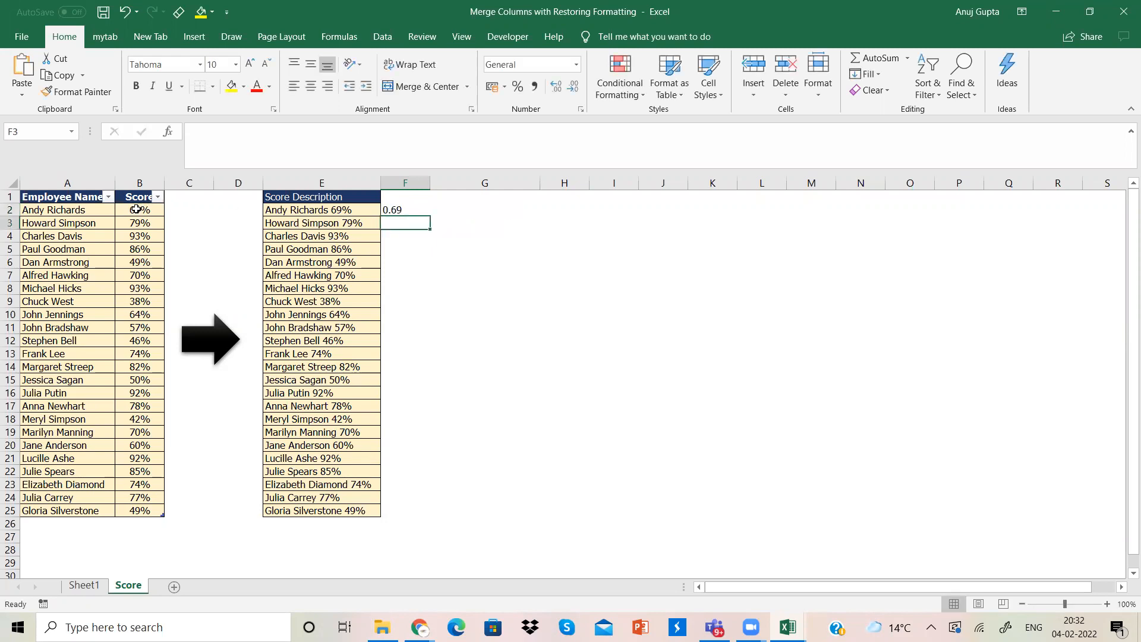
left_click(393, 210)
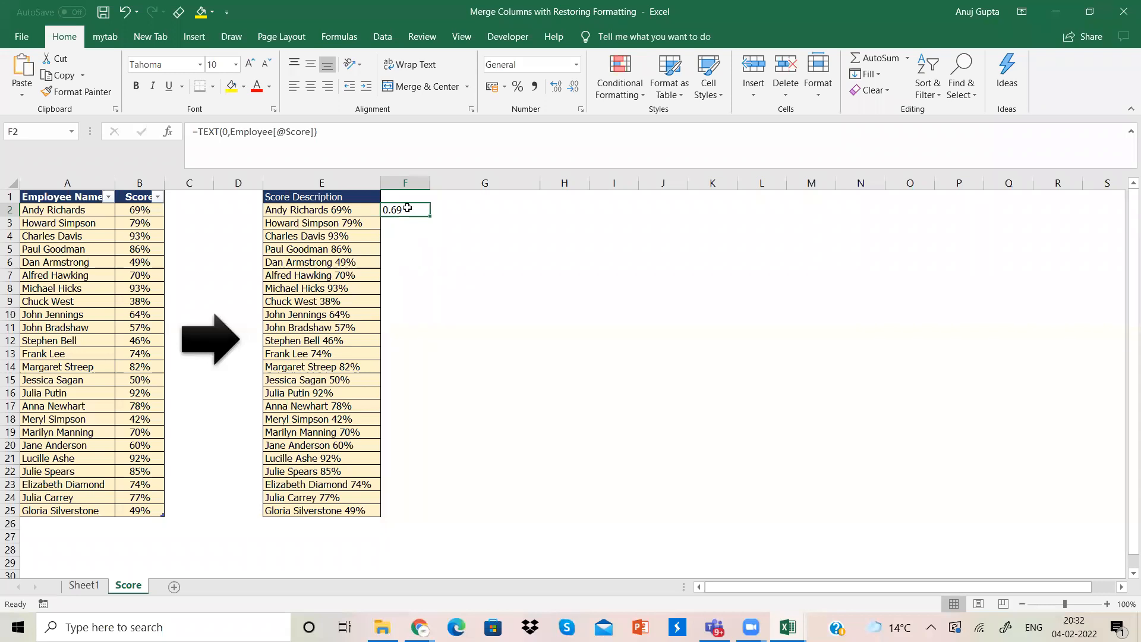
key("BackSpace")
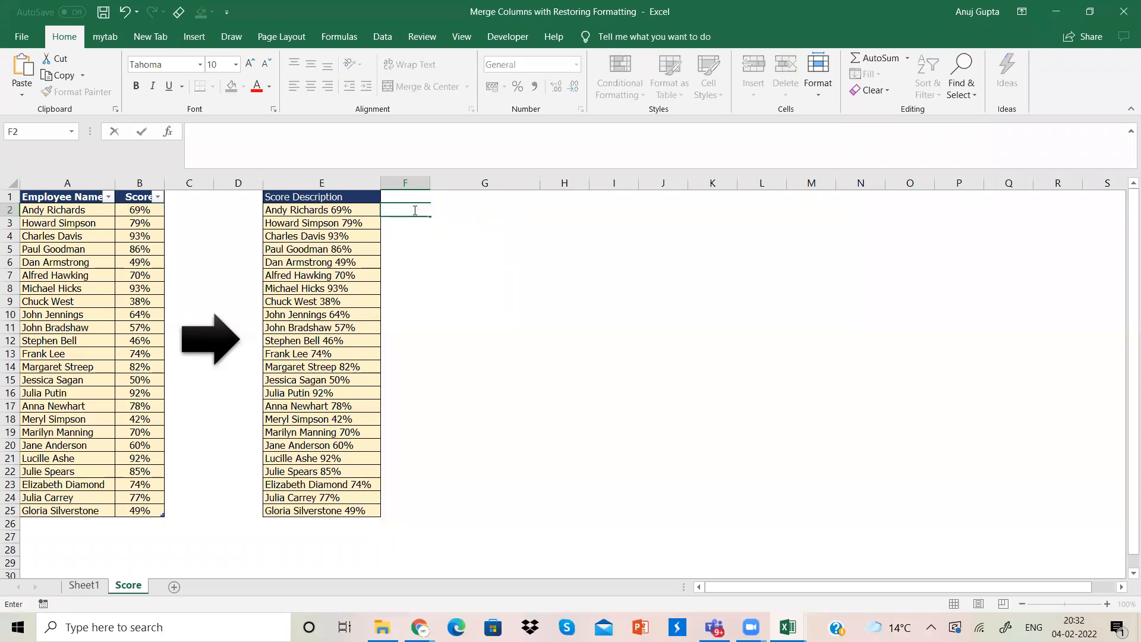
type("=TEXT(")
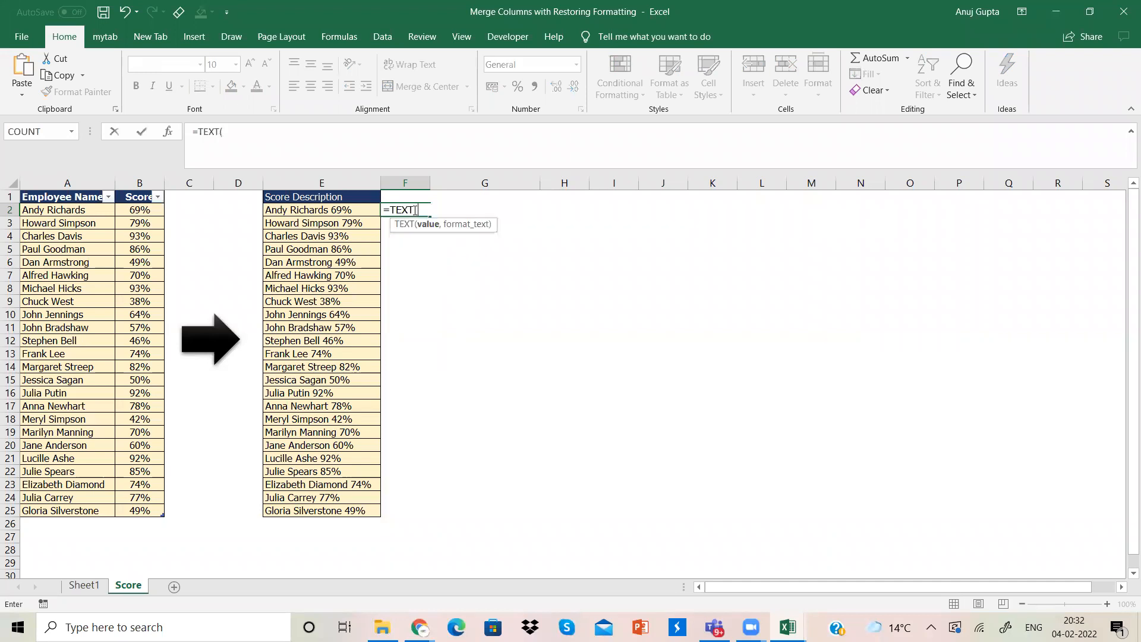
type("@,")
left_click(139, 209)
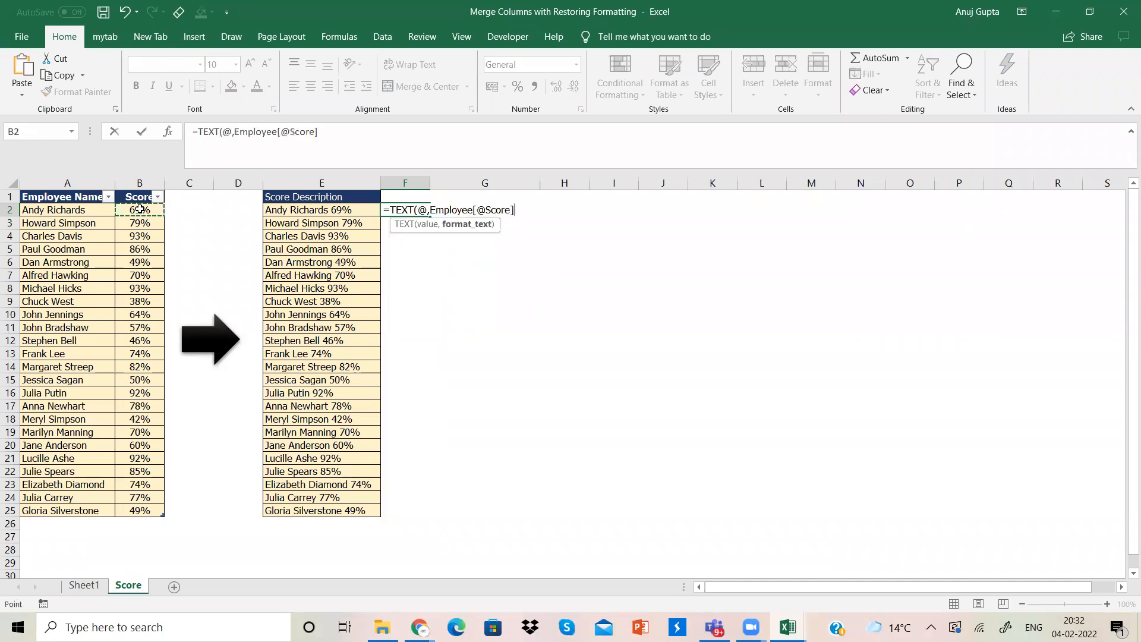
type(")")
key("Return")
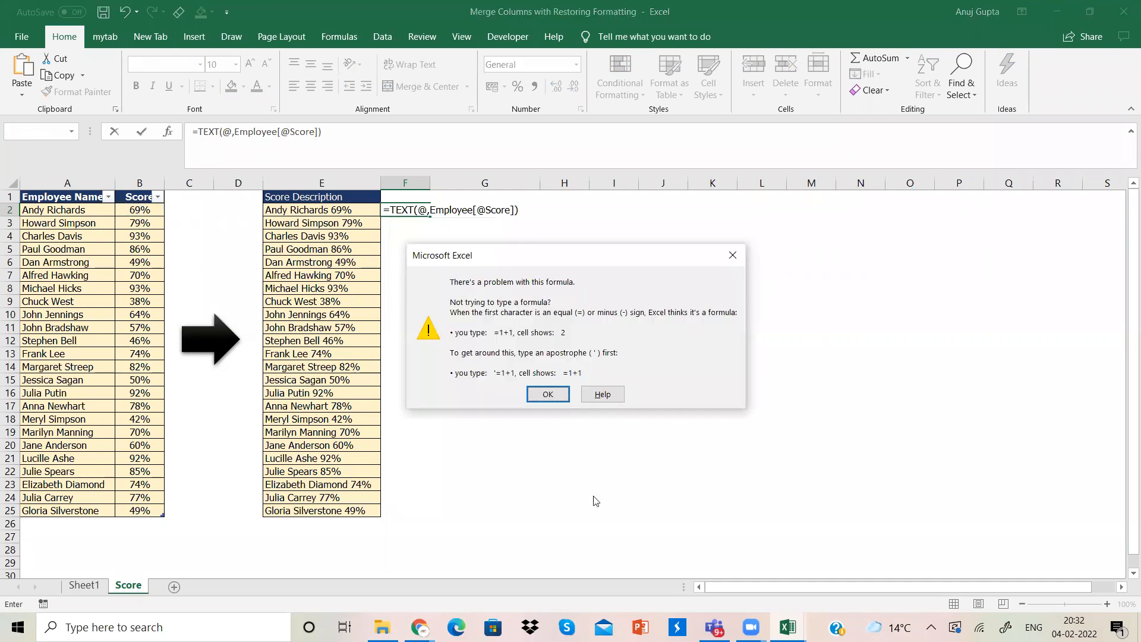
left_click(547, 394)
type("0")
key("Right")
key("Right")
key("Right")
key("Right")
key("Right")
key("Right")
key("Right")
key("Right")
key("Right")
key("Right")
key("Right")
key("Right")
key("Right")
key("Right")
key("Right")
key("Right")
key("Right")
key("Left")
type(",")
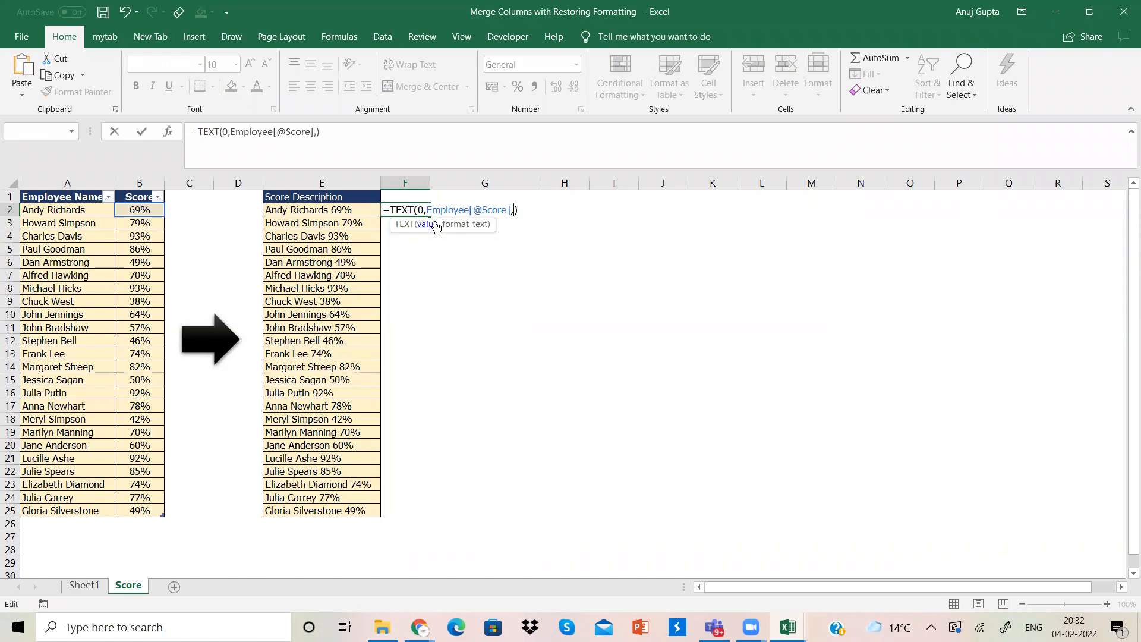
key("BackSpace")
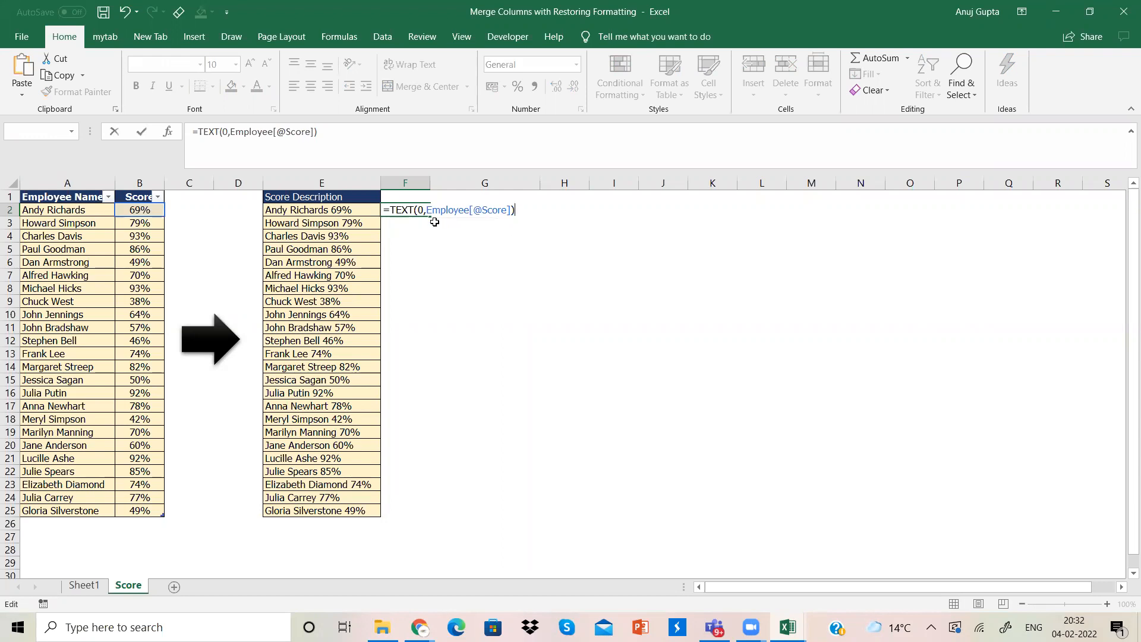
type(",\"")
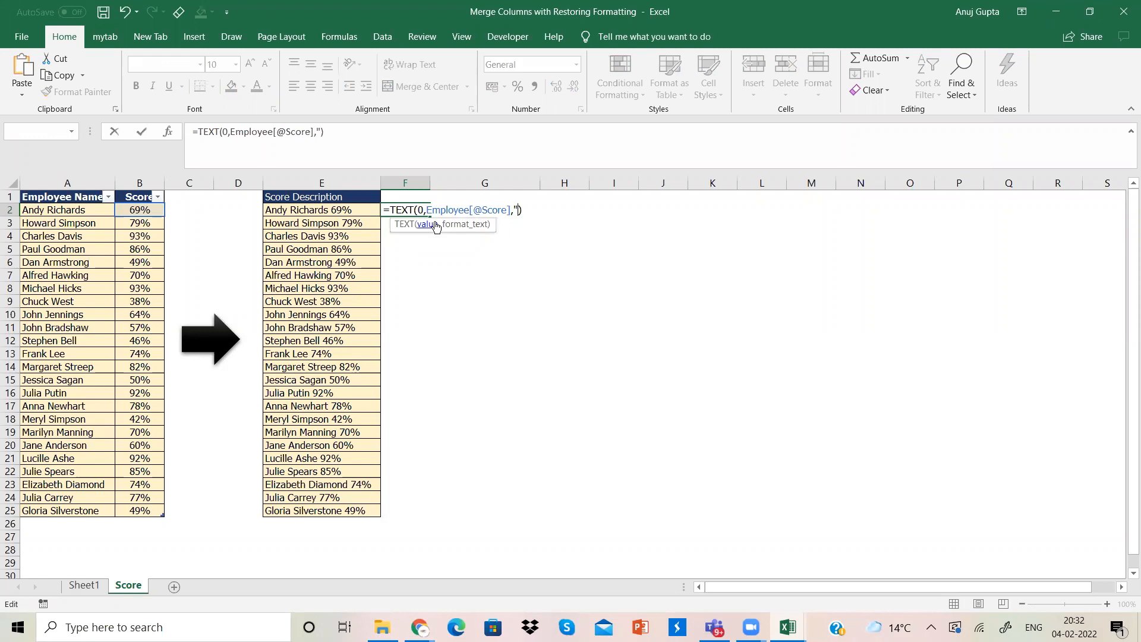
type("%\"")
key("Return")
key("Return")
Clear the TEXT formula from cell F2.
key("BackSpace")
key("BackSpace")
key("BackSpace")
key("BackSpace")
key("BackSpace")
key("BackSpace")
key("BackSpace")
key("BackSpace")
key("BackSpace")
key("BackSpace")
key("BackSpace")
key("BackSpace")
key("BackSpace")
key("BackSpace")
key("BackSpace")
key("BackSpace")
key("BackSpace")
key("BackSpace")
key("BackSpace")
key("BackSpace")
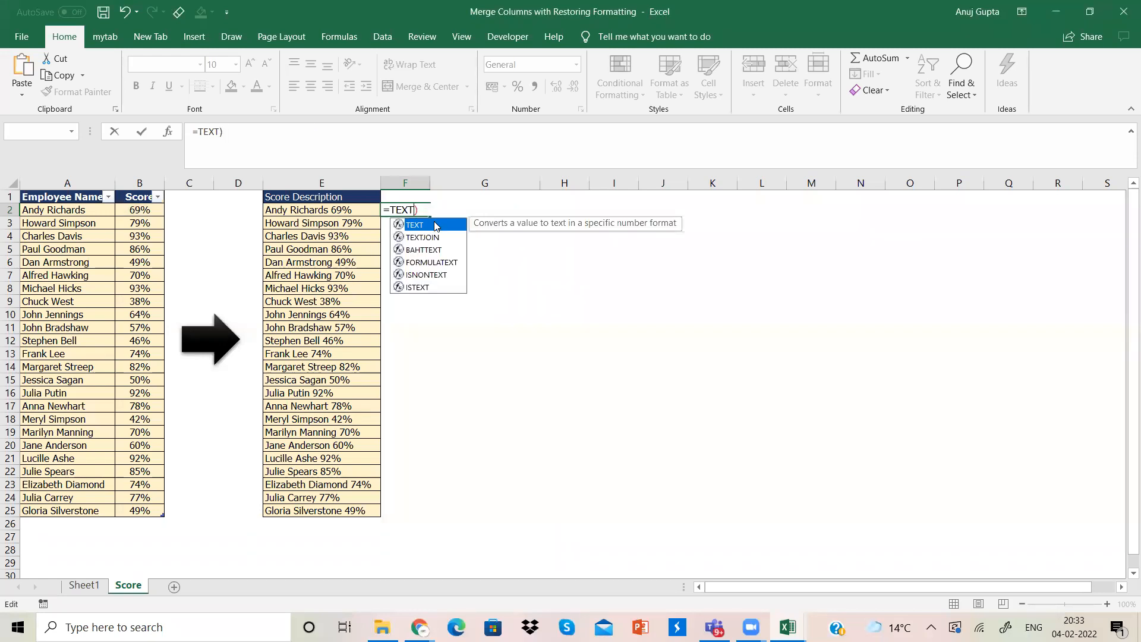
key("BackSpace")
key("BackSpace")
key("BackSpace")
key("Delete")
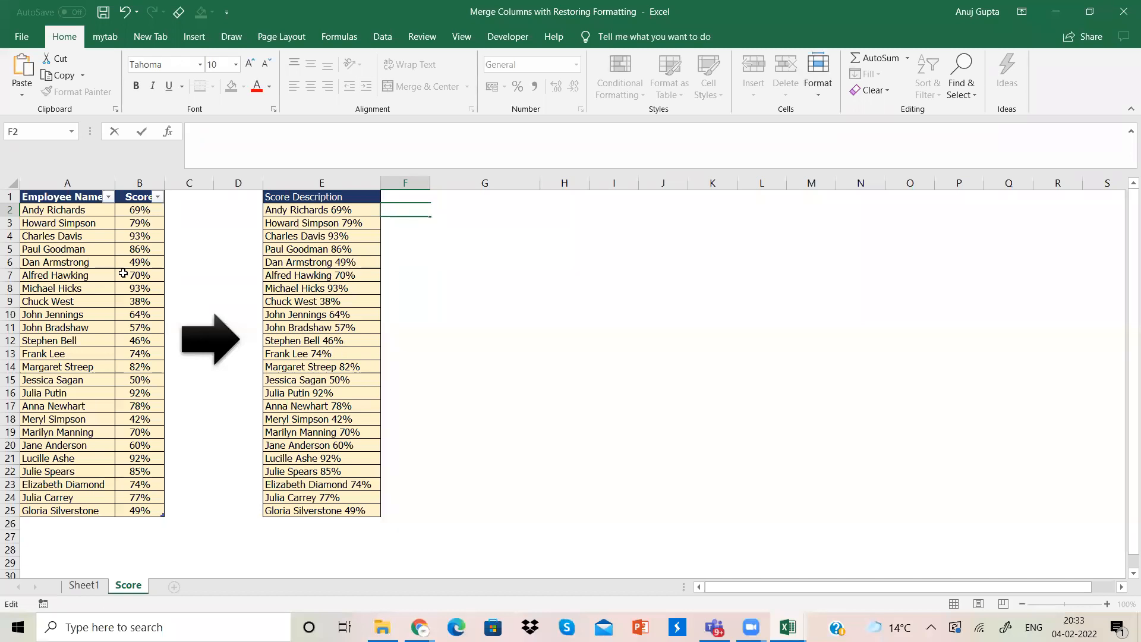
Load the Employee Name and Score table into the Power Query Editor, dismissing the compatibility warning.
left_click(124, 307)
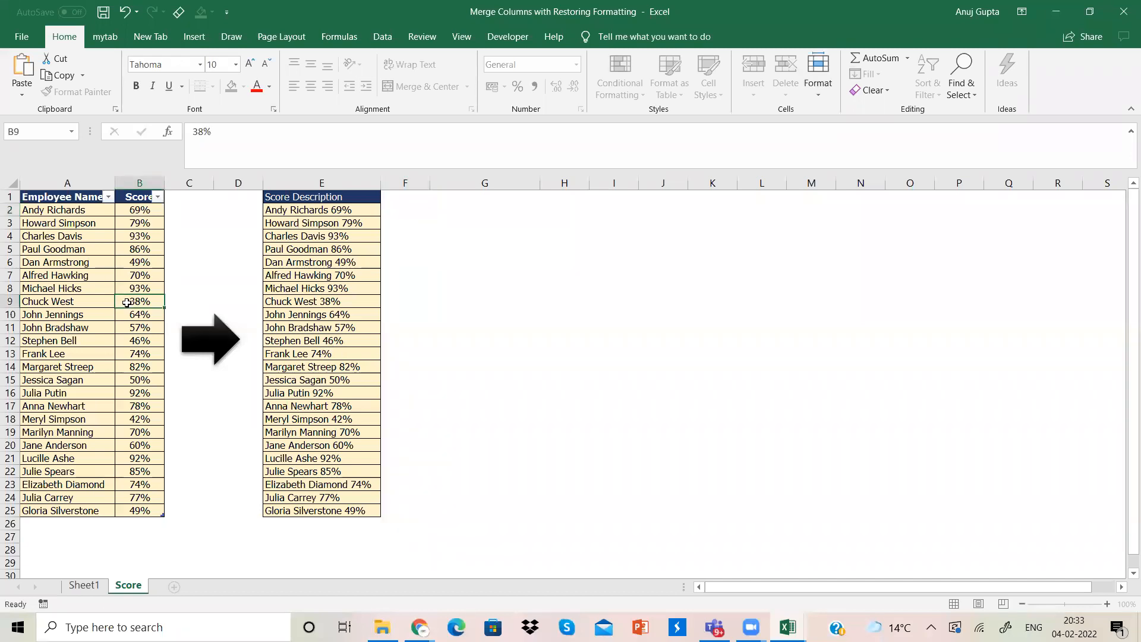
left_click(369, 38)
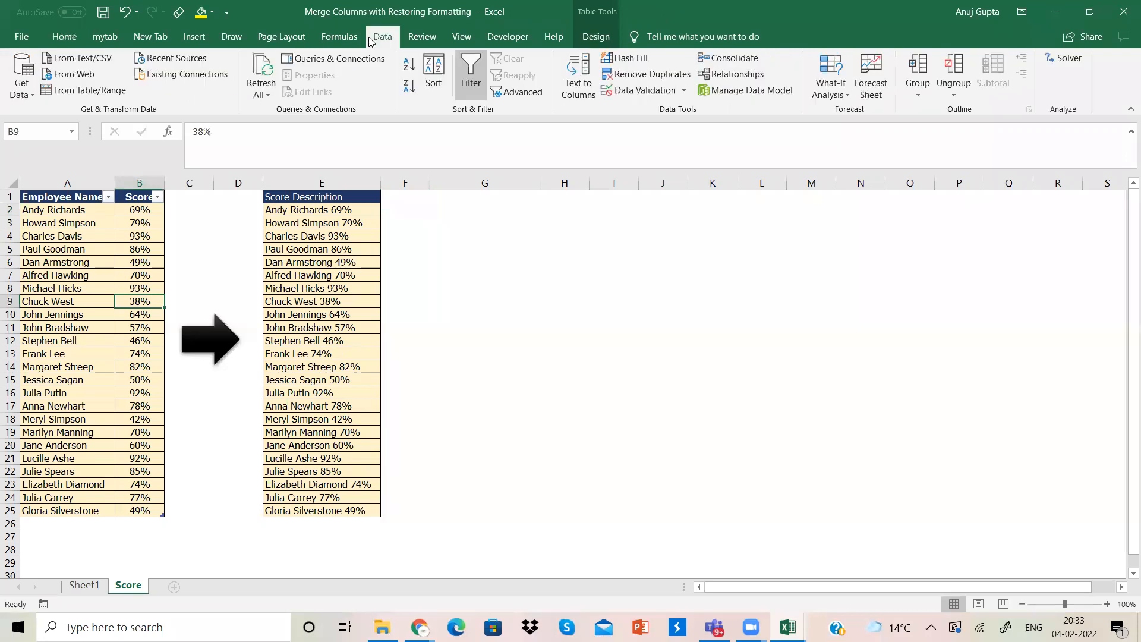
left_click(92, 92)
left_click(612, 367)
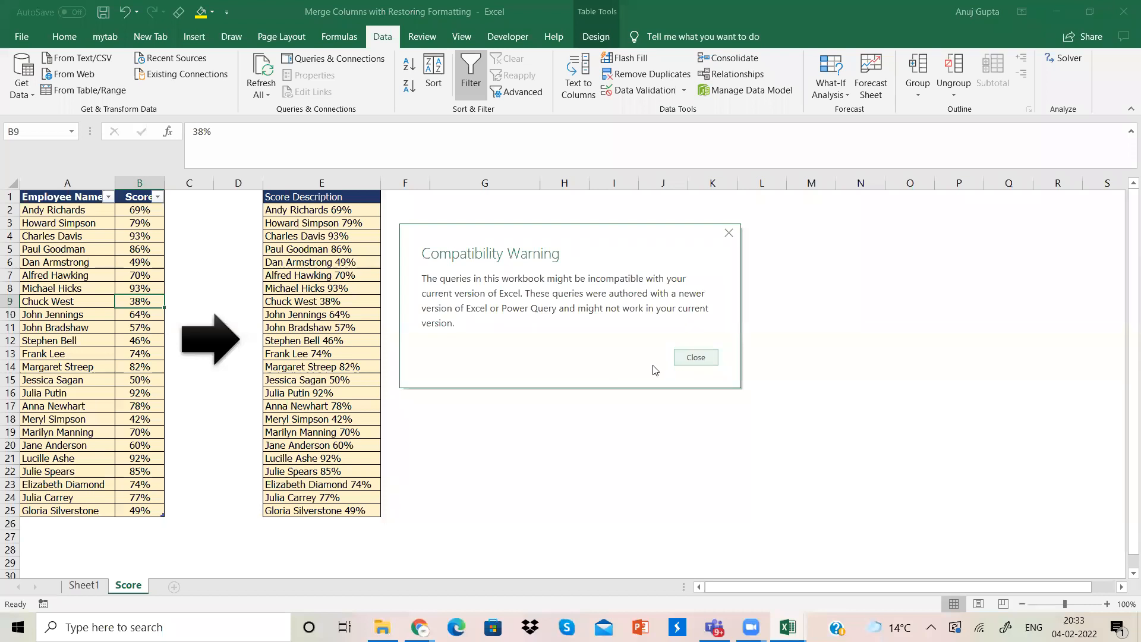
left_click(697, 358)
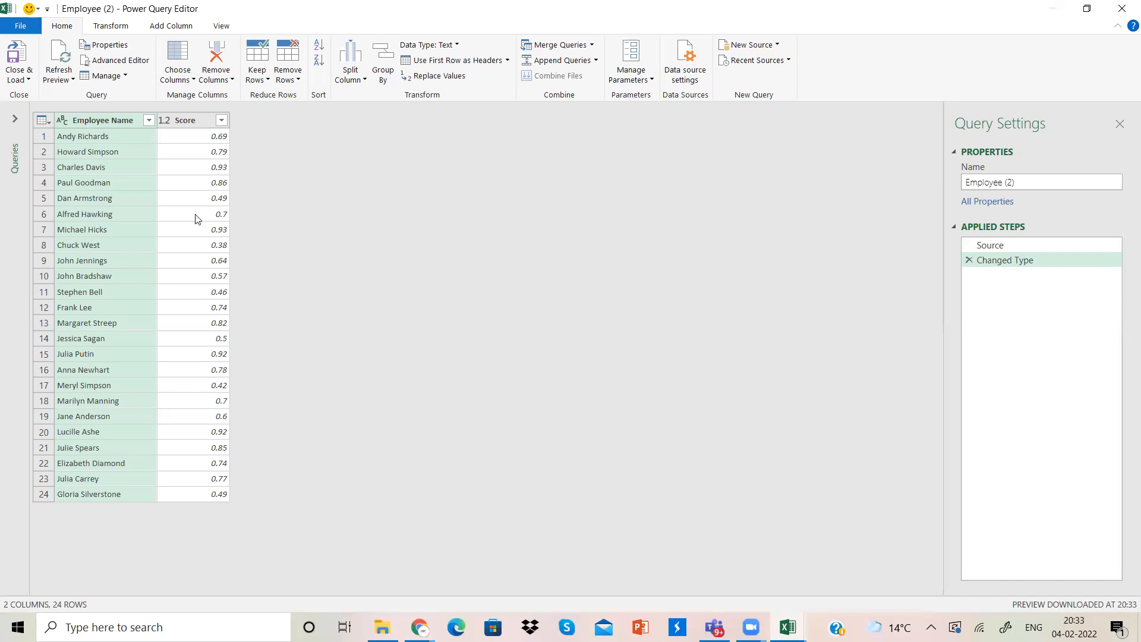
Start a new custom column in the Employee (2) query.
left_click(203, 121)
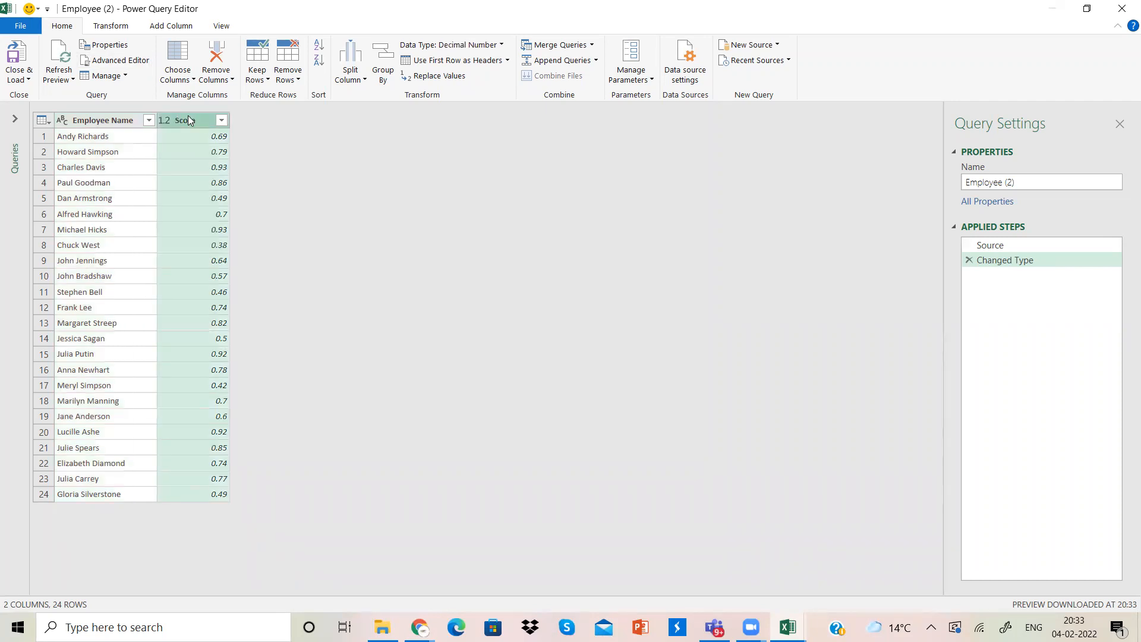
left_click(165, 29)
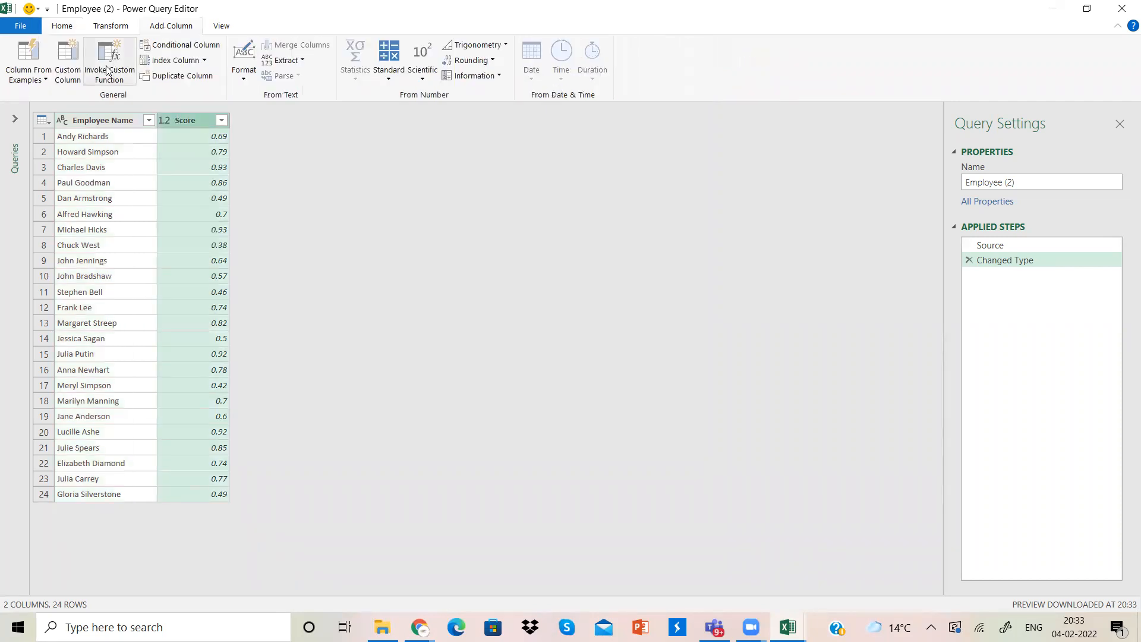
left_click(77, 83)
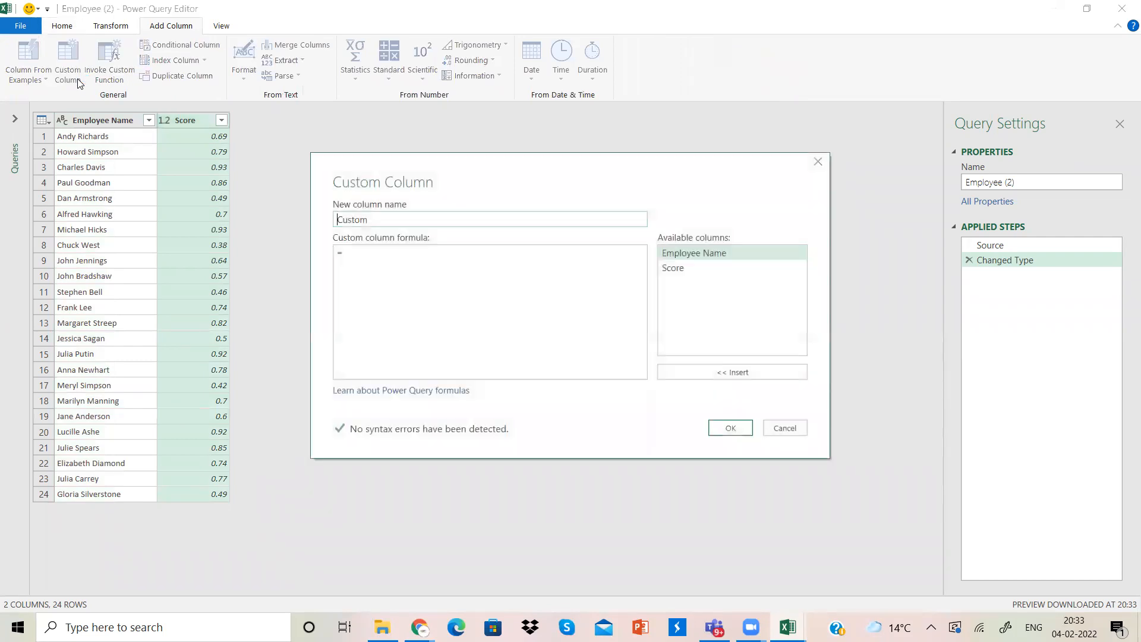
Open the online Power Query M function reference and go to its Number functions category.
left_click(407, 391)
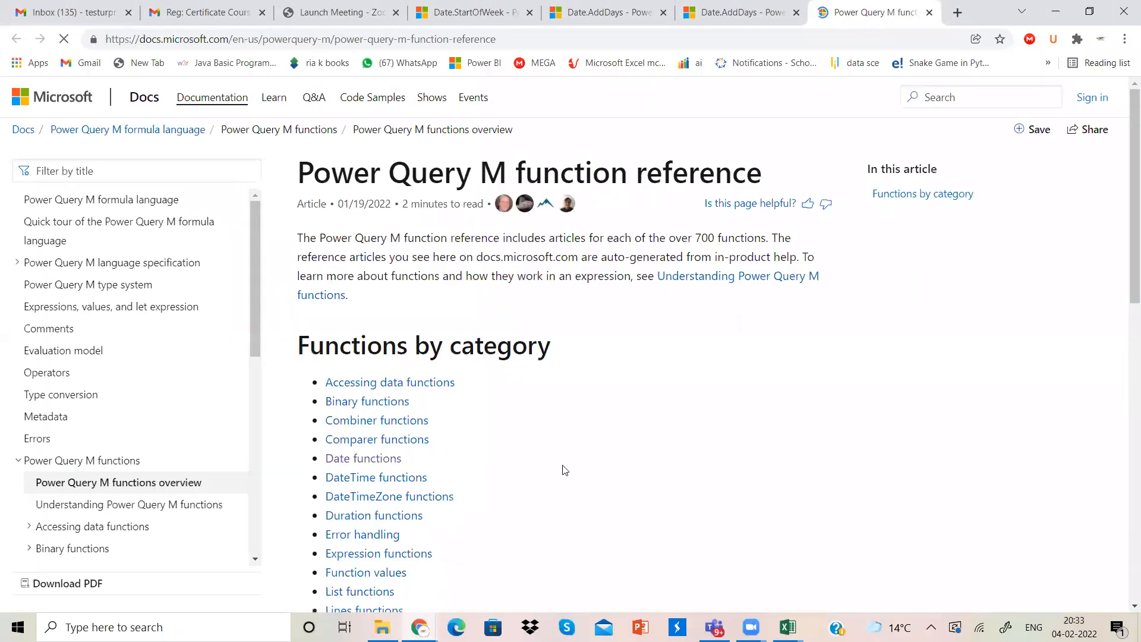
scroll(565, 470, "down", 1)
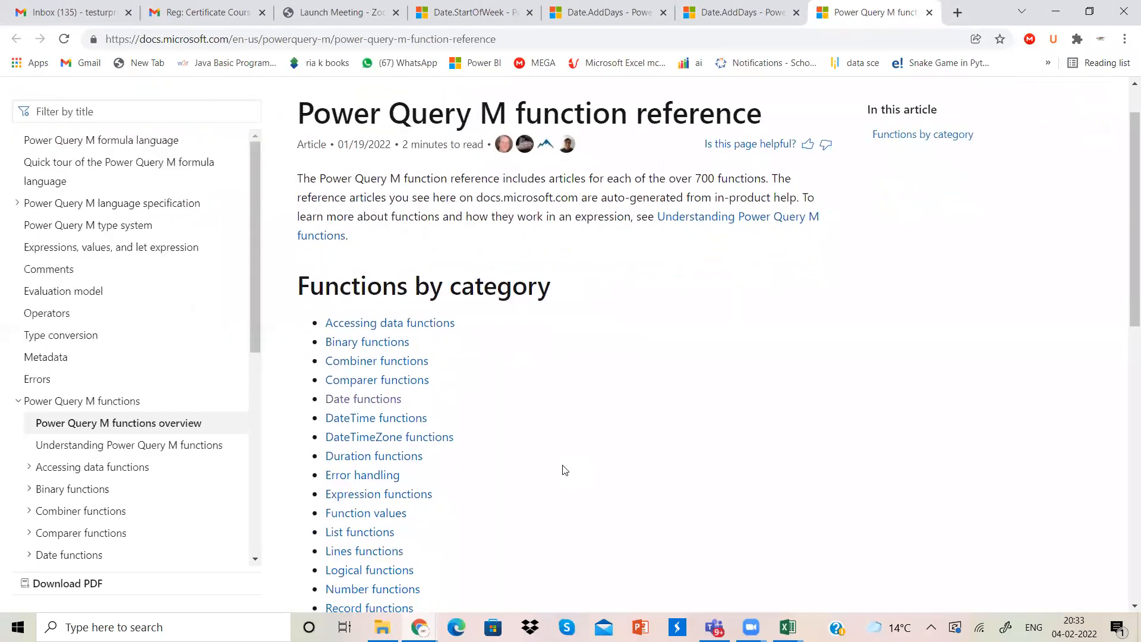
scroll(564, 470, "down", 3)
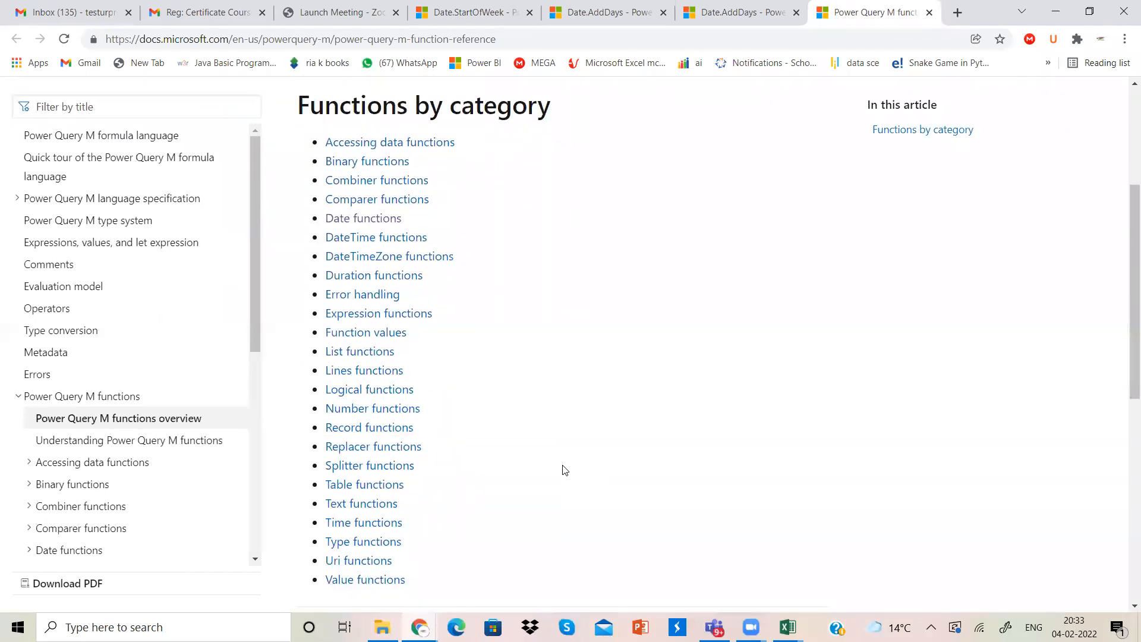
left_click(388, 414)
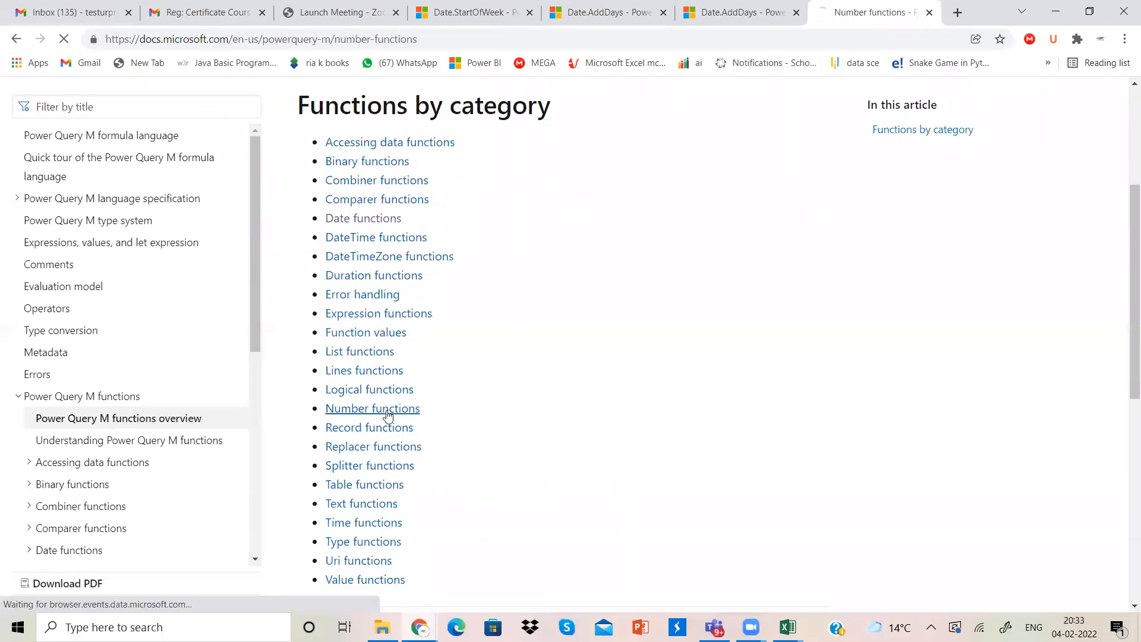
Look through the Number functions for one that converts numbers to text, and open the Number.ToText article.
scroll(388, 417, "down", 1)
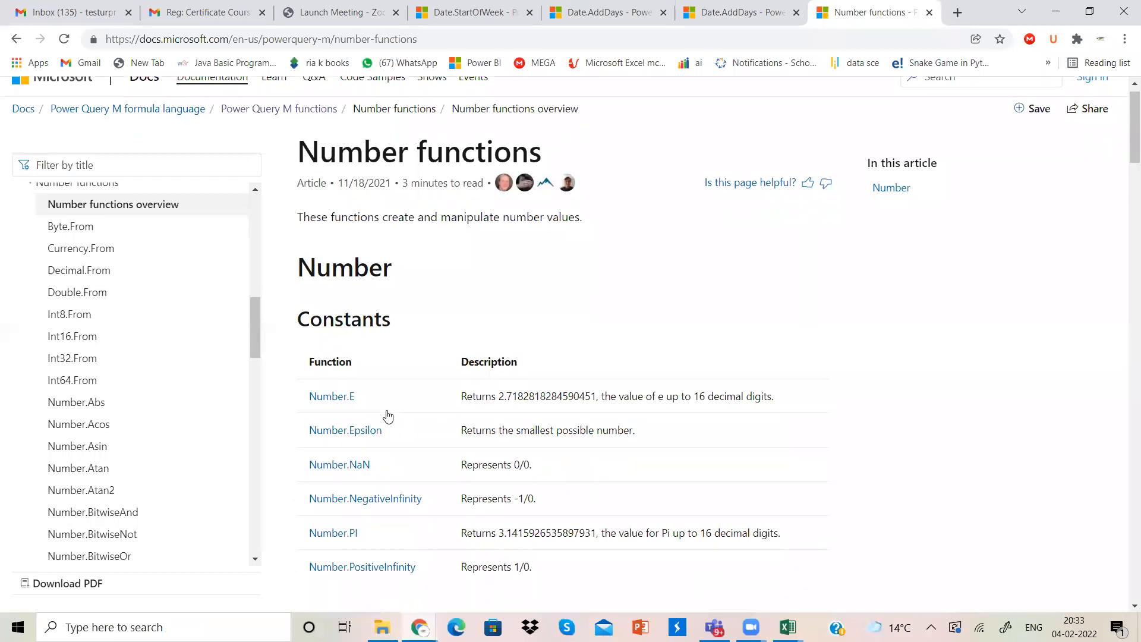
scroll(388, 417, "down", 5)
scroll(387, 415, "down", 2)
scroll(388, 415, "down", 3)
scroll(388, 415, "up", 4)
scroll(388, 415, "down", 2)
scroll(387, 416, "up", 3)
scroll(387, 416, "down", 1)
scroll(387, 415, "down", 6)
scroll(387, 415, "down", 2)
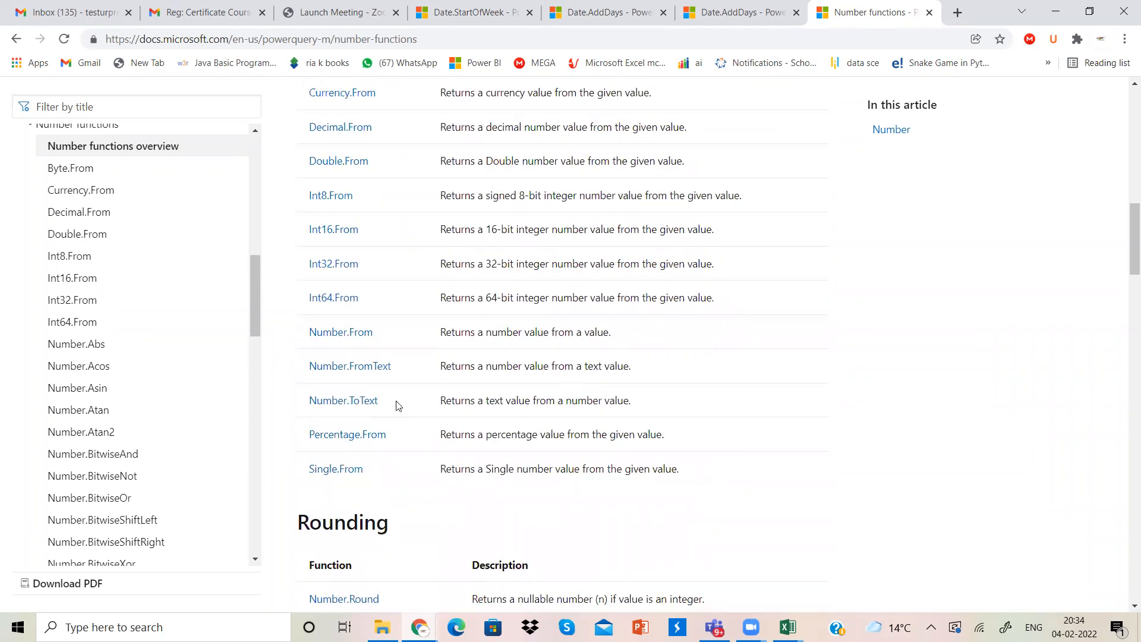
left_click(364, 401)
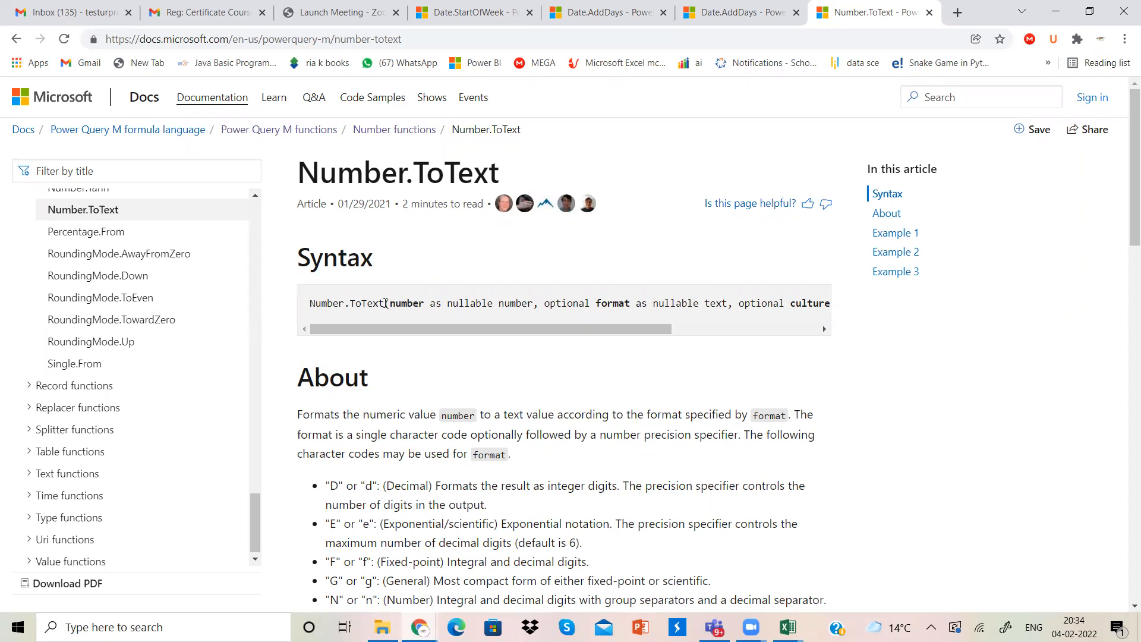
Copy the function name Number.ToText from the syntax line and review the format codes in the About section.
left_click_drag(363, 302, 303, 304)
key("ctrl+c")
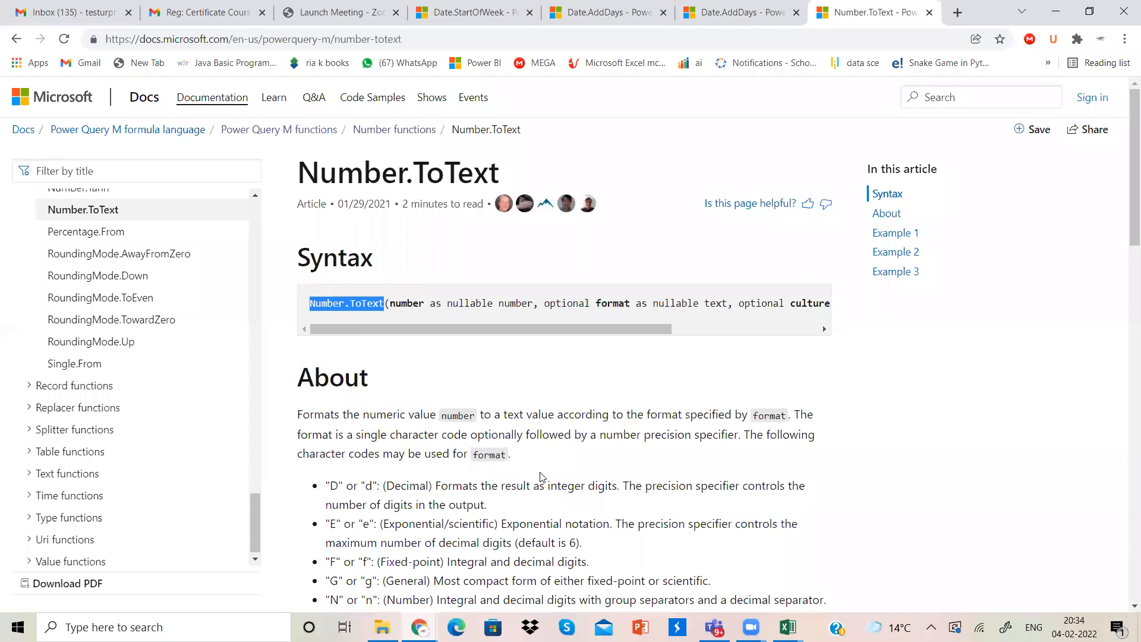
left_click(512, 470)
scroll(390, 378, "down", 3)
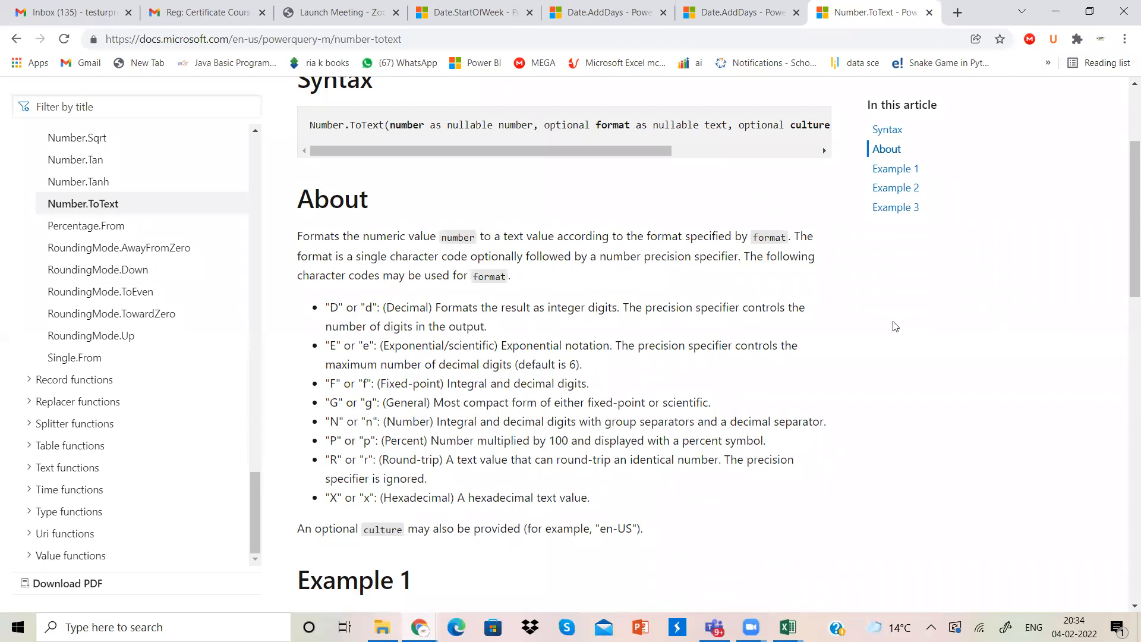
Switch back to the Power Query Editor and add the custom column with the formula =Number.ToText([Score],"p").
left_click(788, 627)
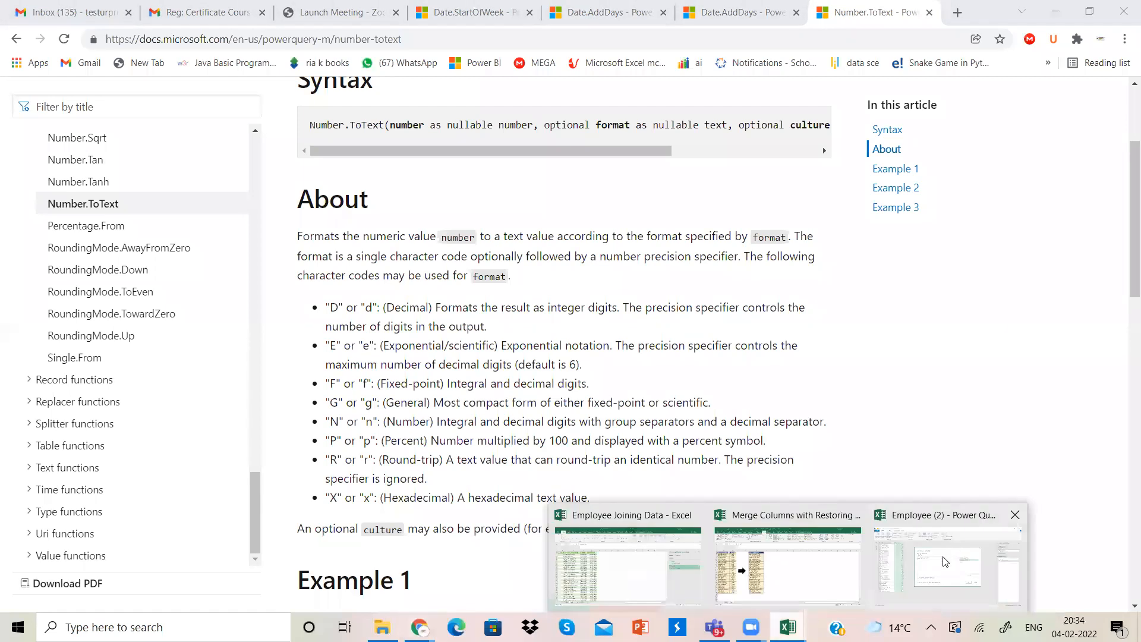
left_click(938, 578)
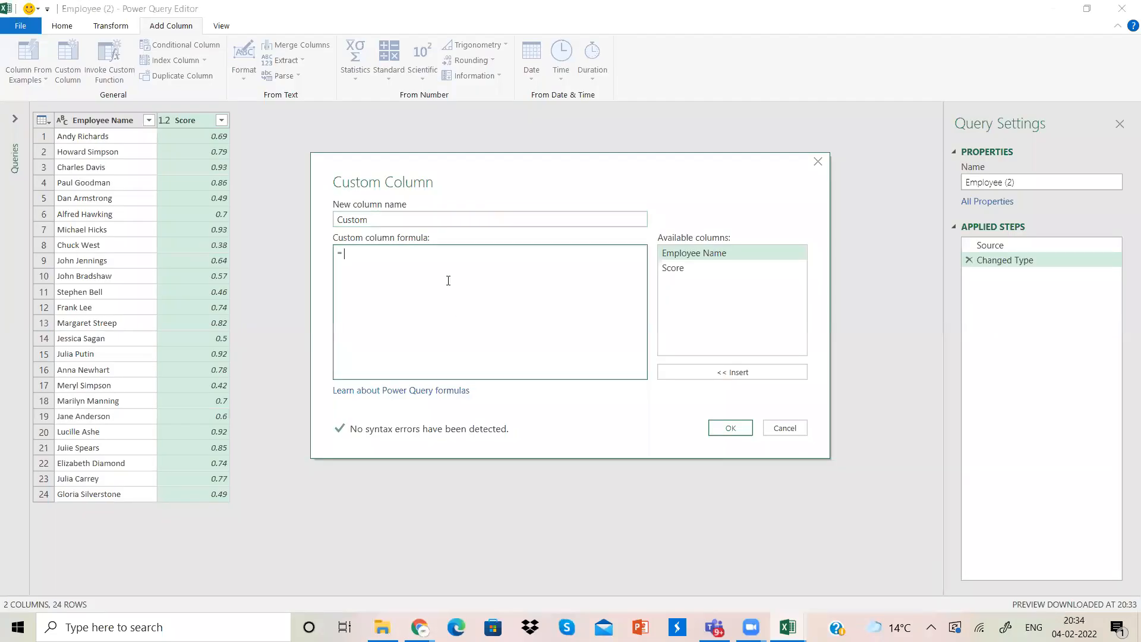
key("ctrl+v")
type("(")
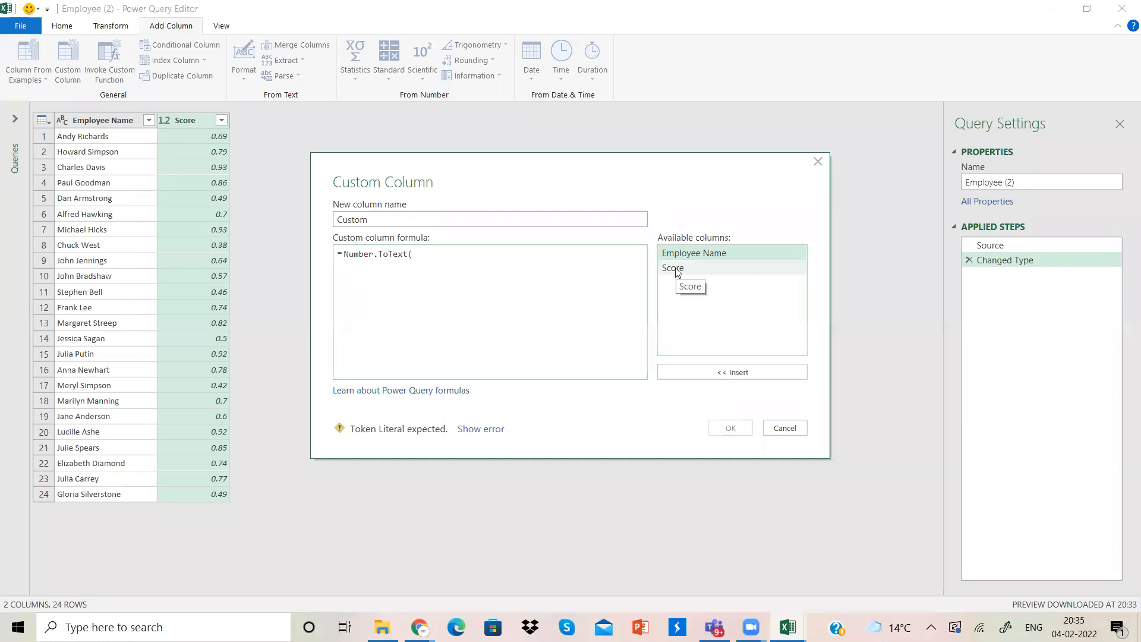
left_click(675, 269)
double_click(675, 268)
type(",\"p\"")
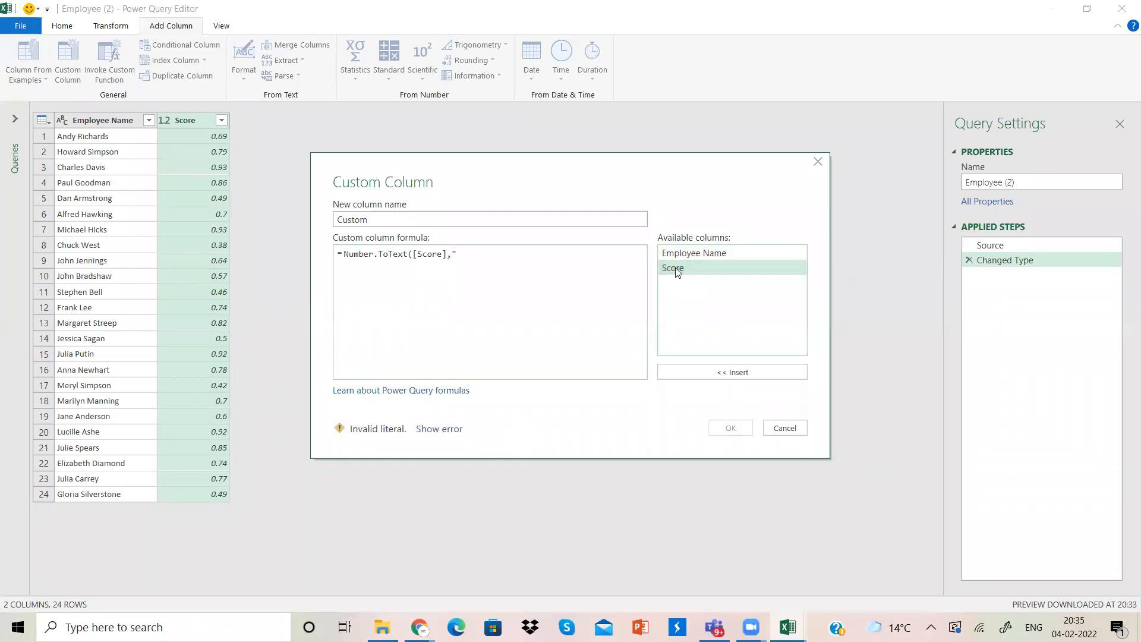
type(")")
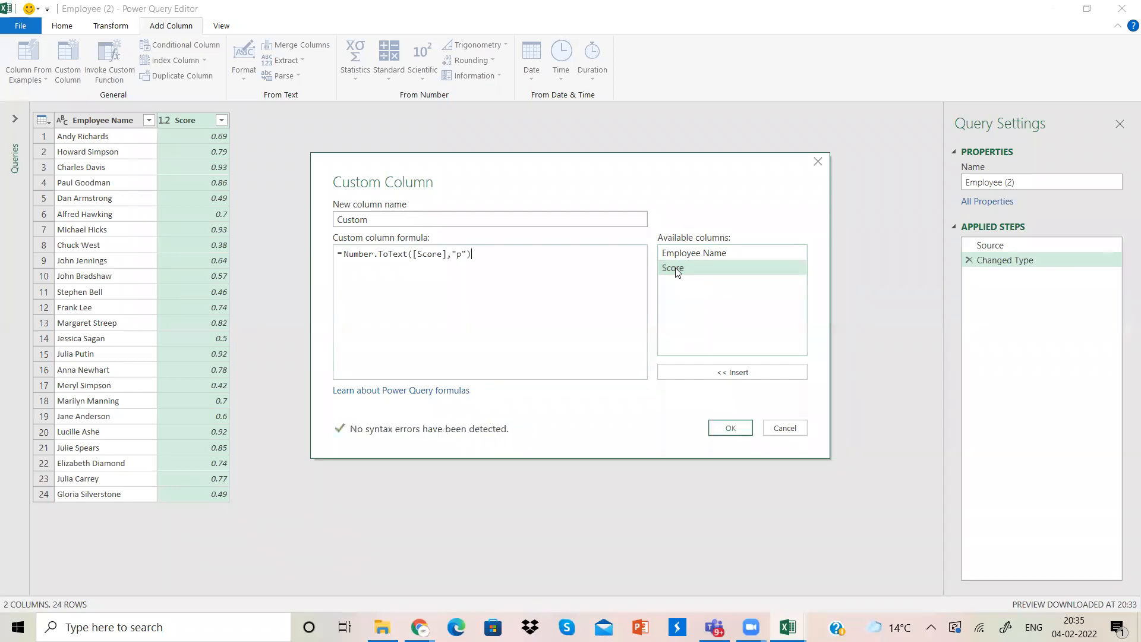
left_click(719, 440)
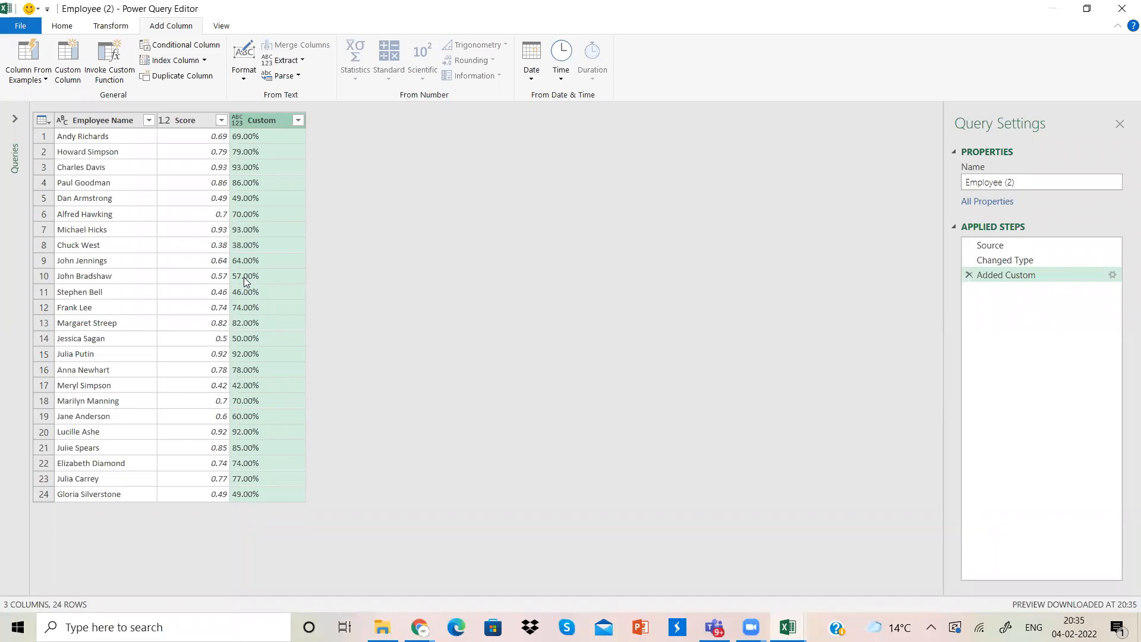
Change the data type of the Score column to Percentage.
left_click(194, 119)
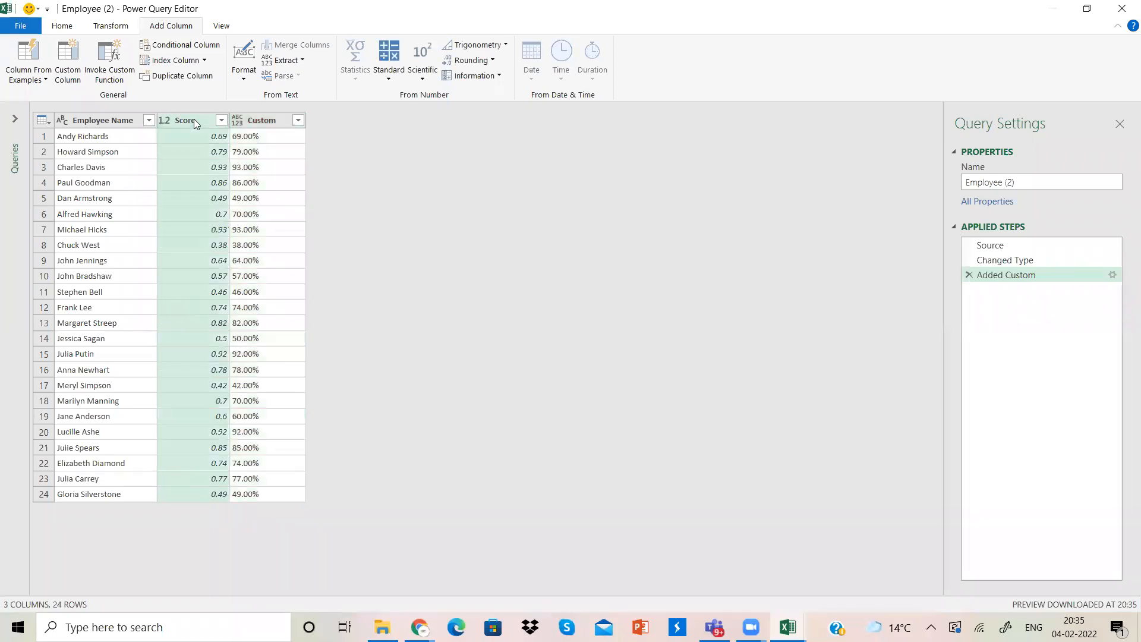
right_click(194, 119)
mouse_move(284, 245)
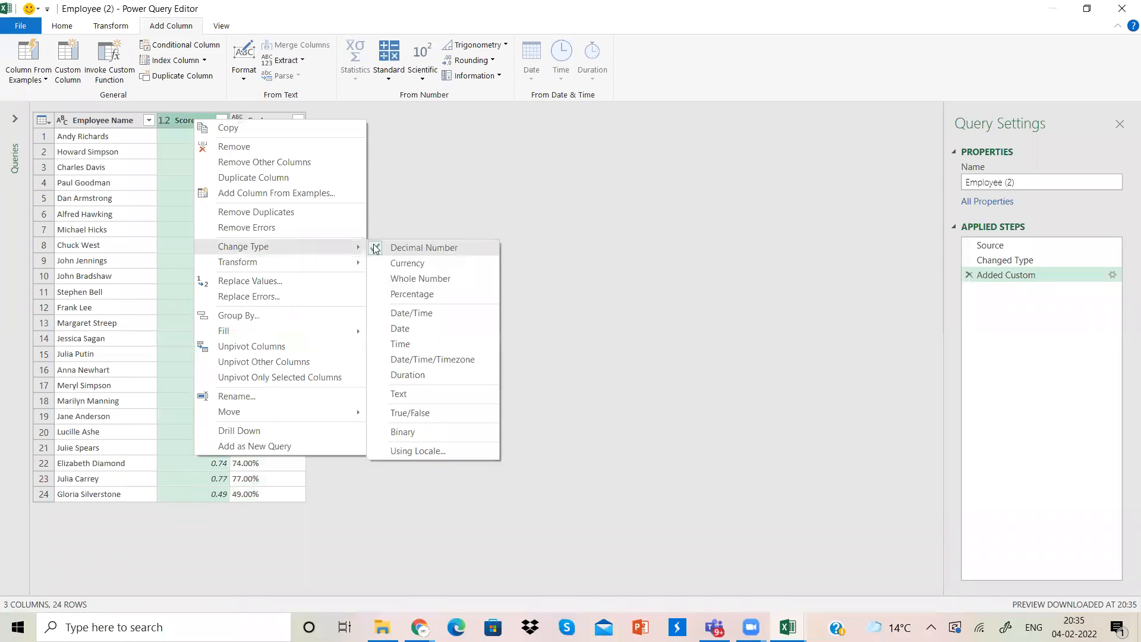
left_click(438, 302)
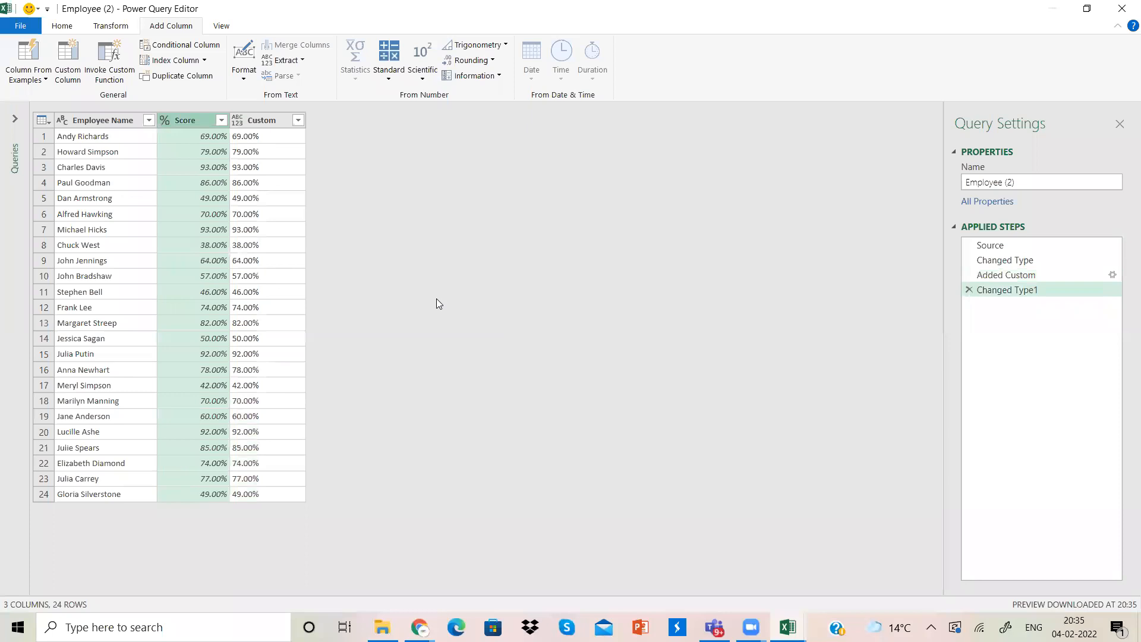
right_click(196, 120)
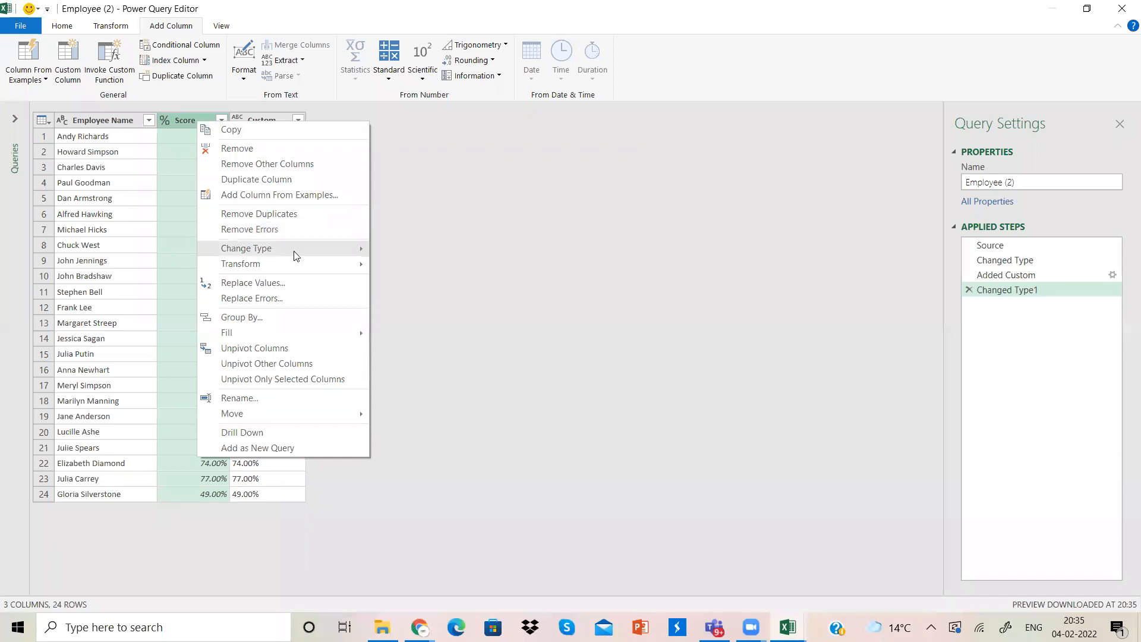
mouse_move(359, 257)
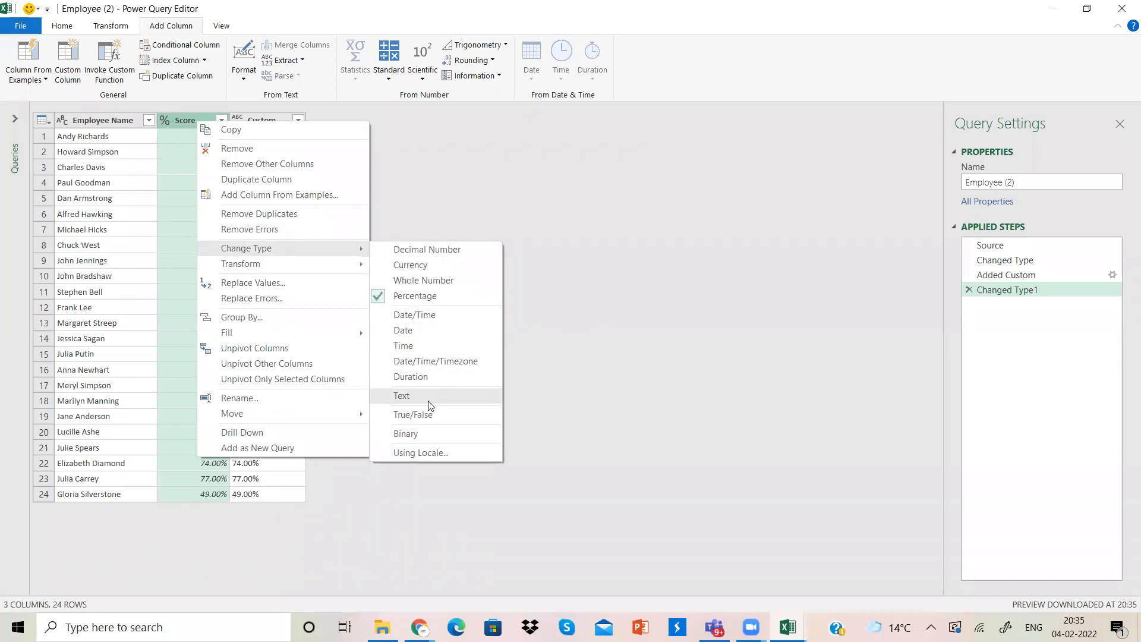
left_click(168, 415)
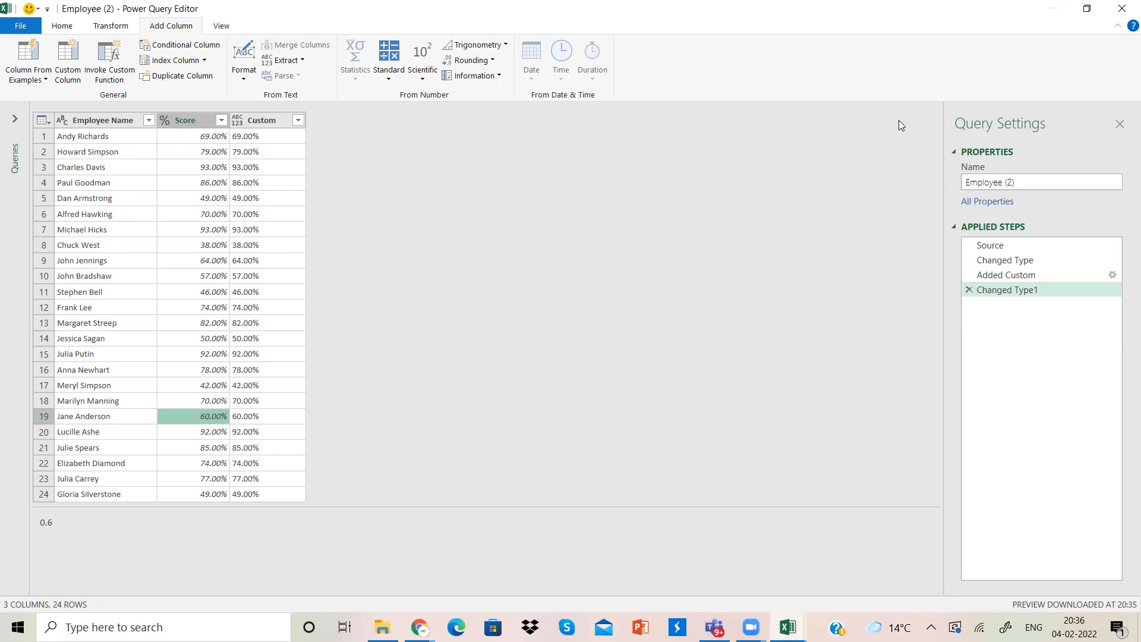
Delete the Changed Type1 step from the query and select the Custom column.
left_click(969, 290)
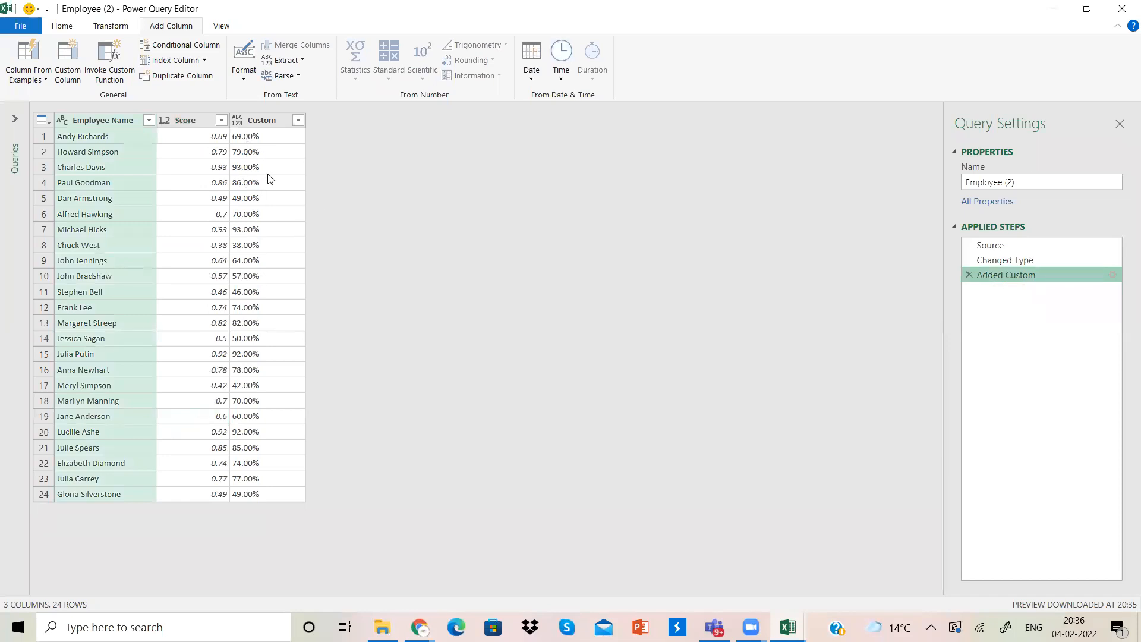
left_click(259, 120)
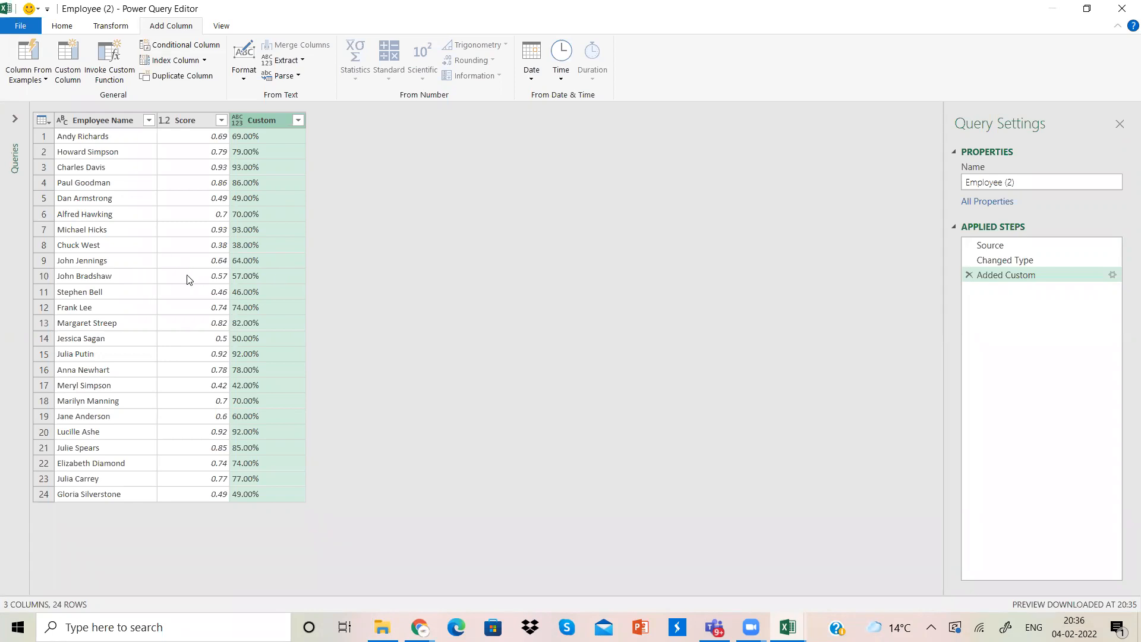
Replace errors in the Custom column with the value ",00".
right_click(260, 122)
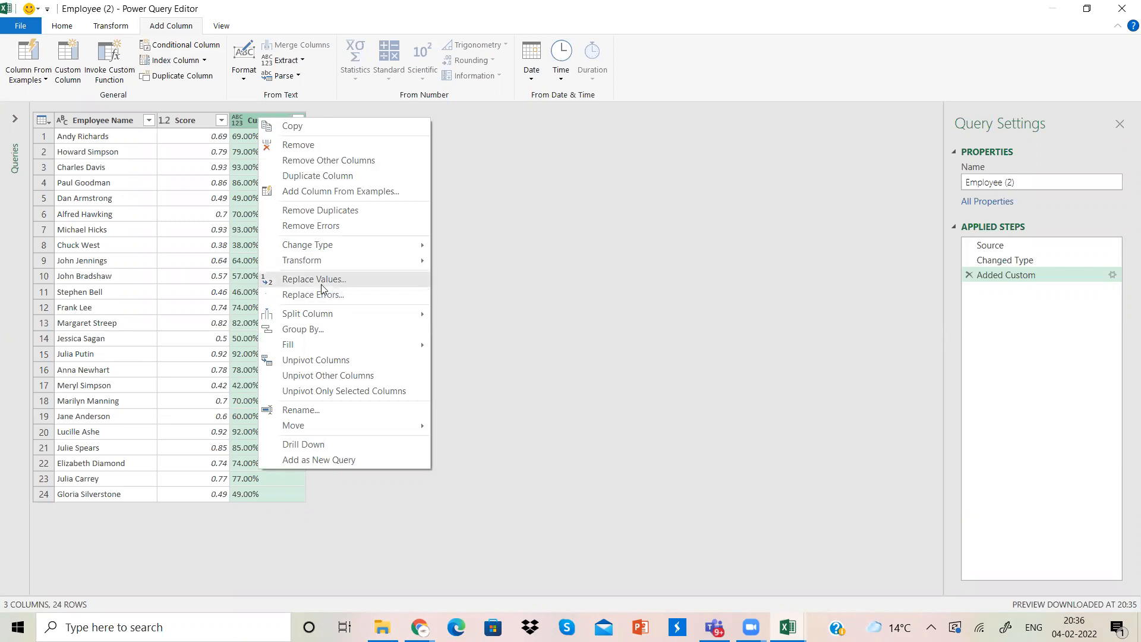
left_click(310, 294)
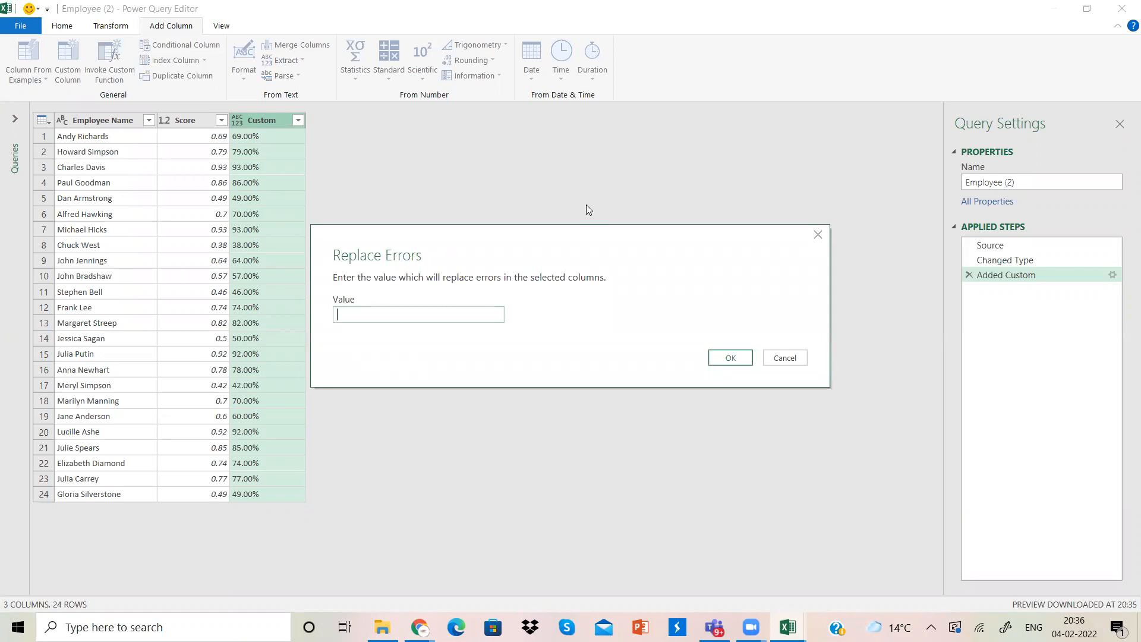
left_click(435, 319)
type(",00")
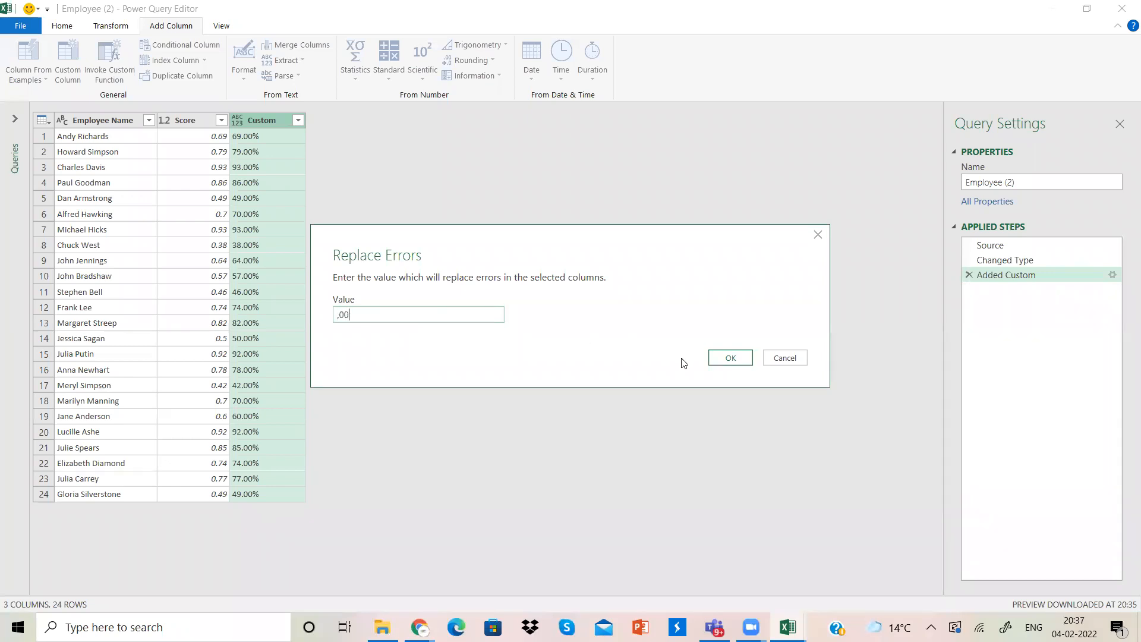
left_click(730, 358)
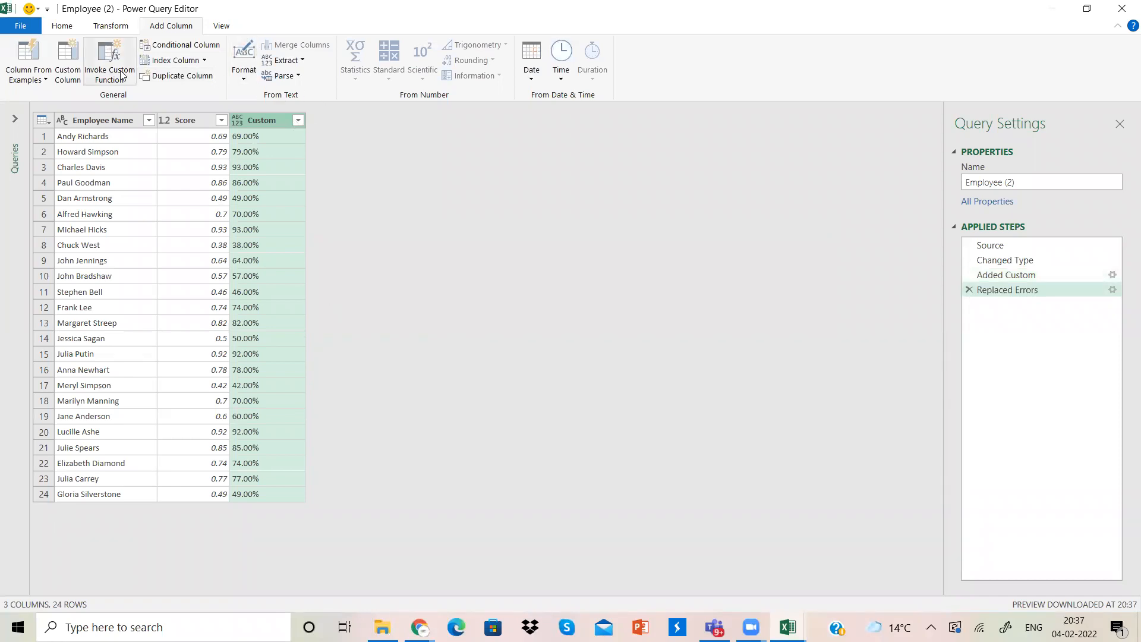
Try to remove the decimals from the Custom column by replacing ",00" with an empty value.
left_click(99, 28)
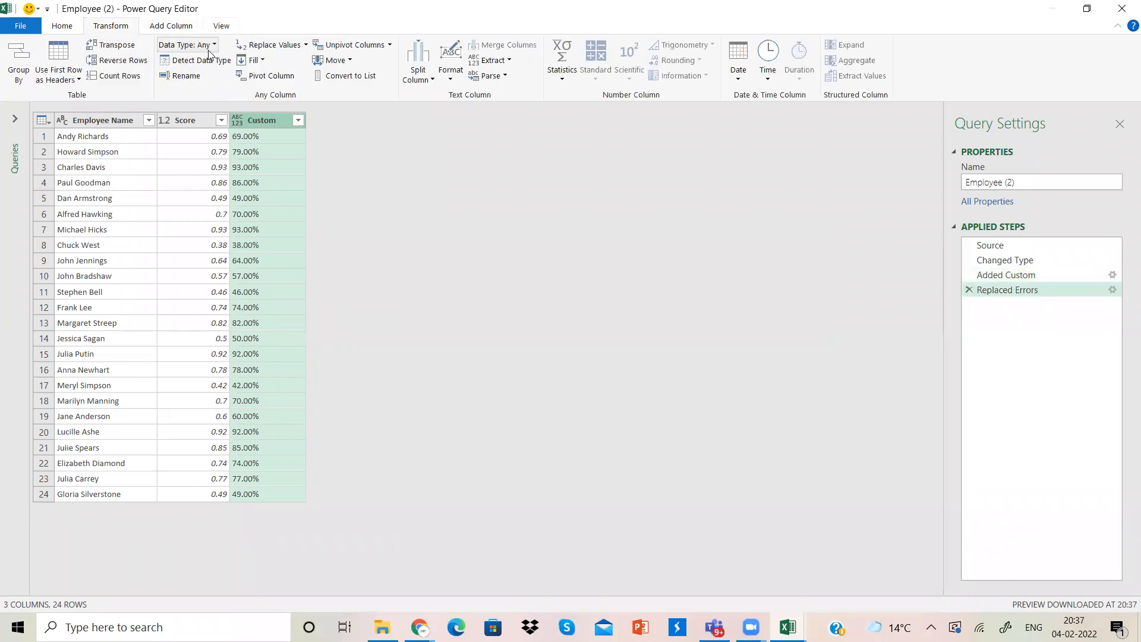
left_click(306, 44)
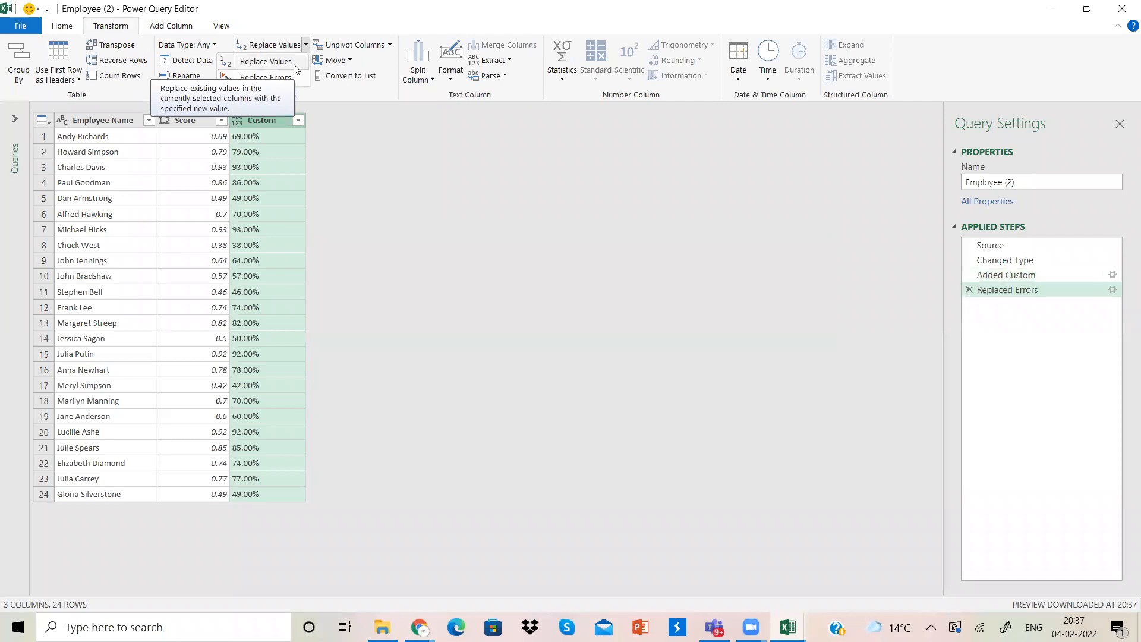
left_click(292, 62)
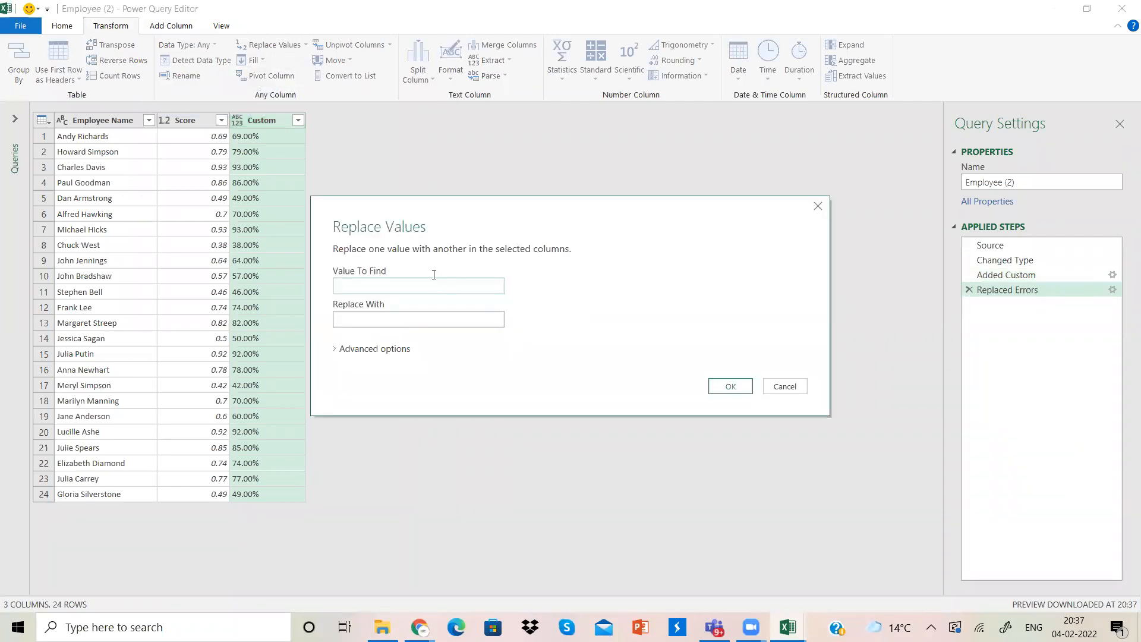
type(",00")
left_click(400, 320)
left_click(737, 386)
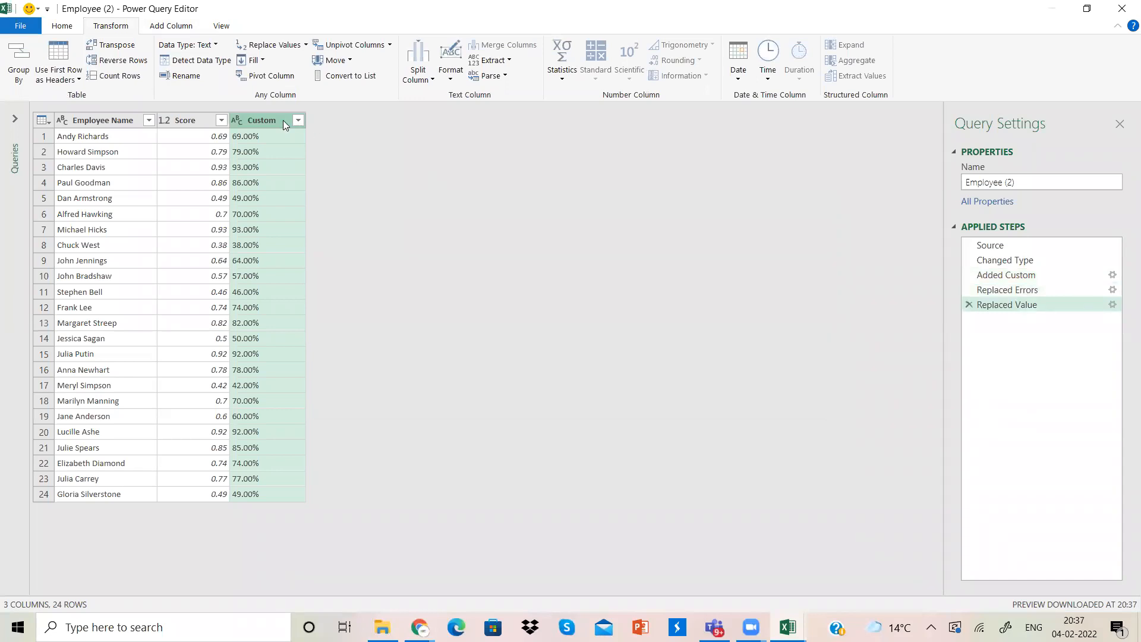
Replace ".00" with an empty value in the Custom column.
left_click(305, 45)
left_click(266, 62)
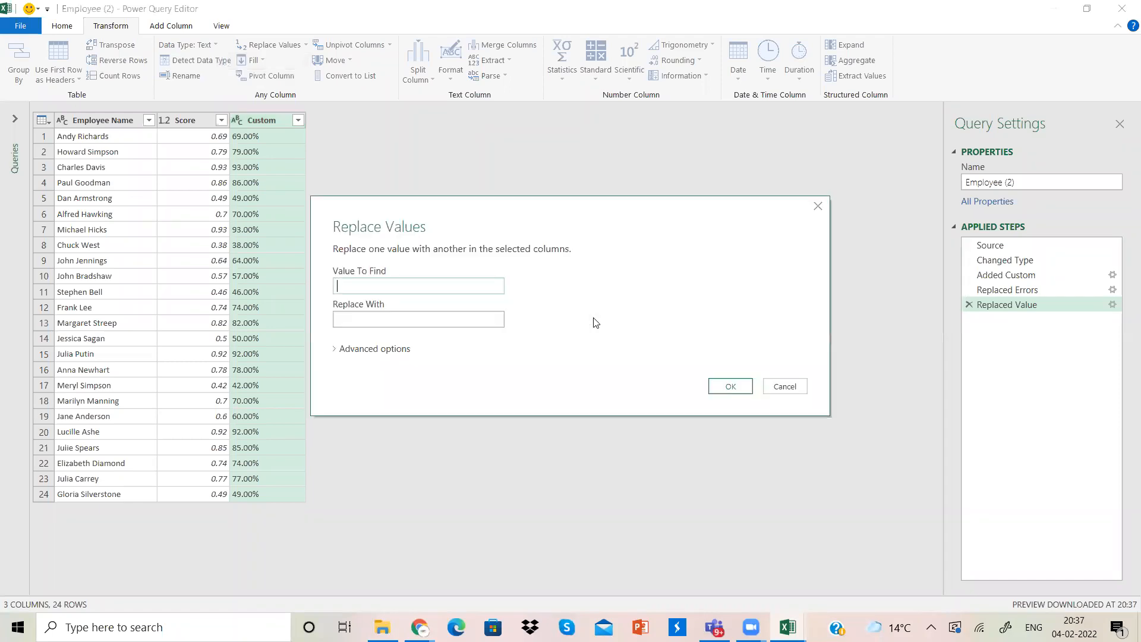
type(".00")
left_click(731, 386)
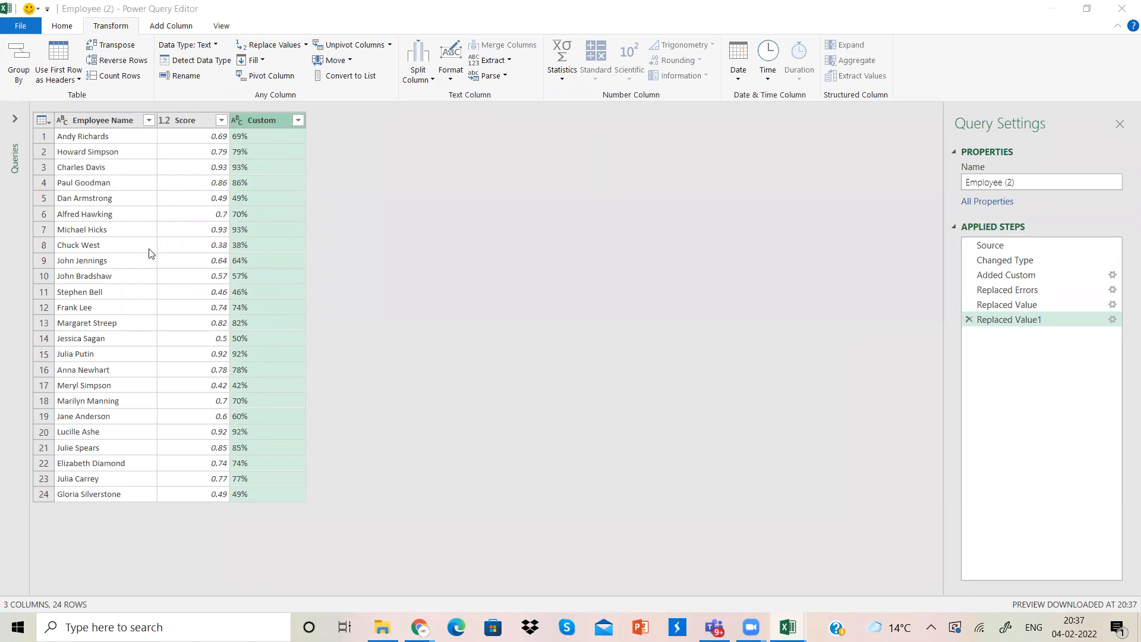
Merge the Employee Name and Custom columns with a comma separator into a column named "final list".
left_click(124, 124)
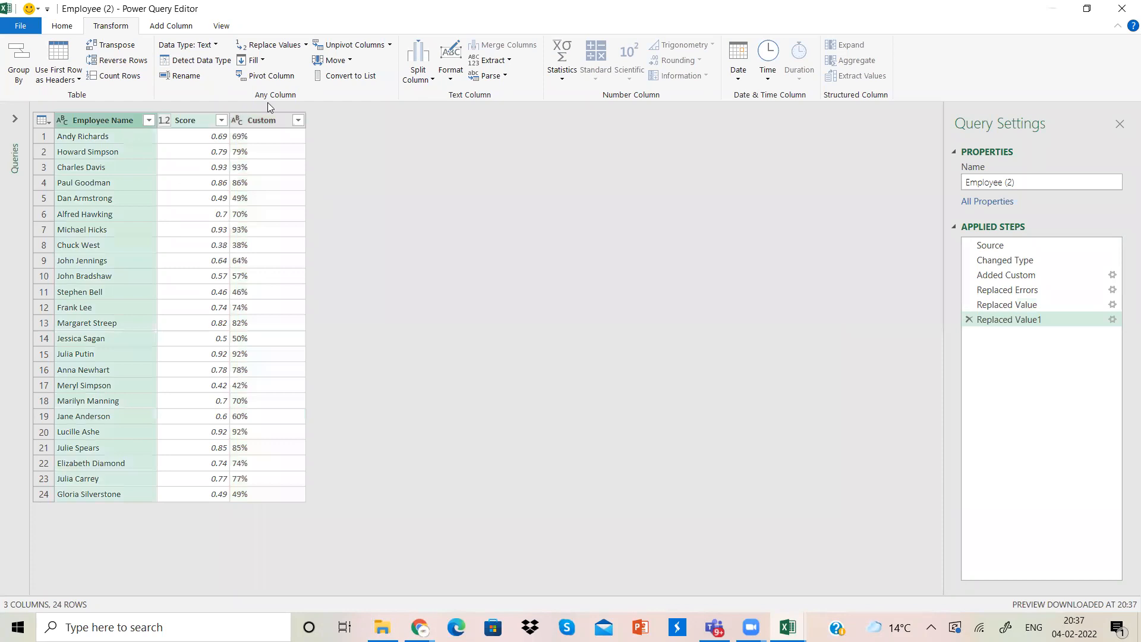
left_click(272, 120, "ctrl")
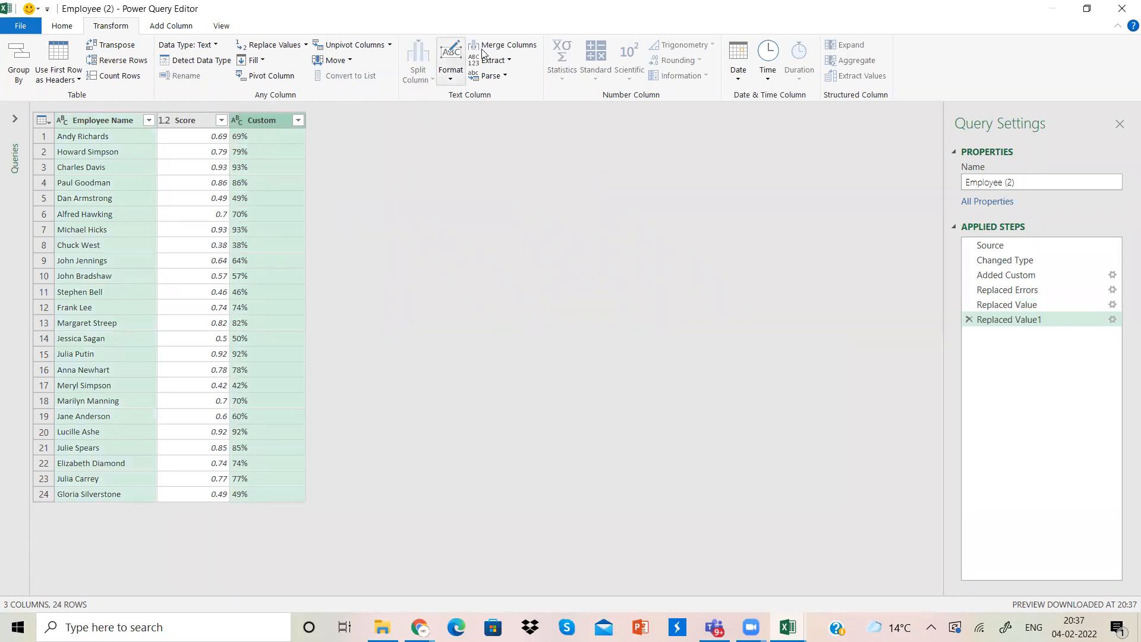
left_click(515, 45)
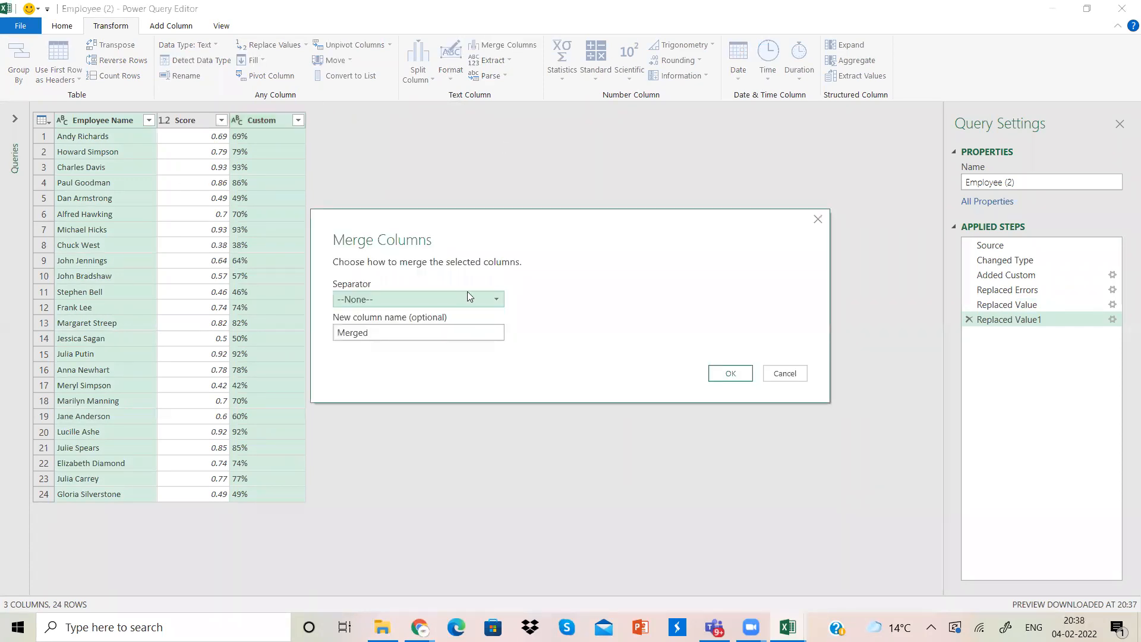
left_click(467, 297)
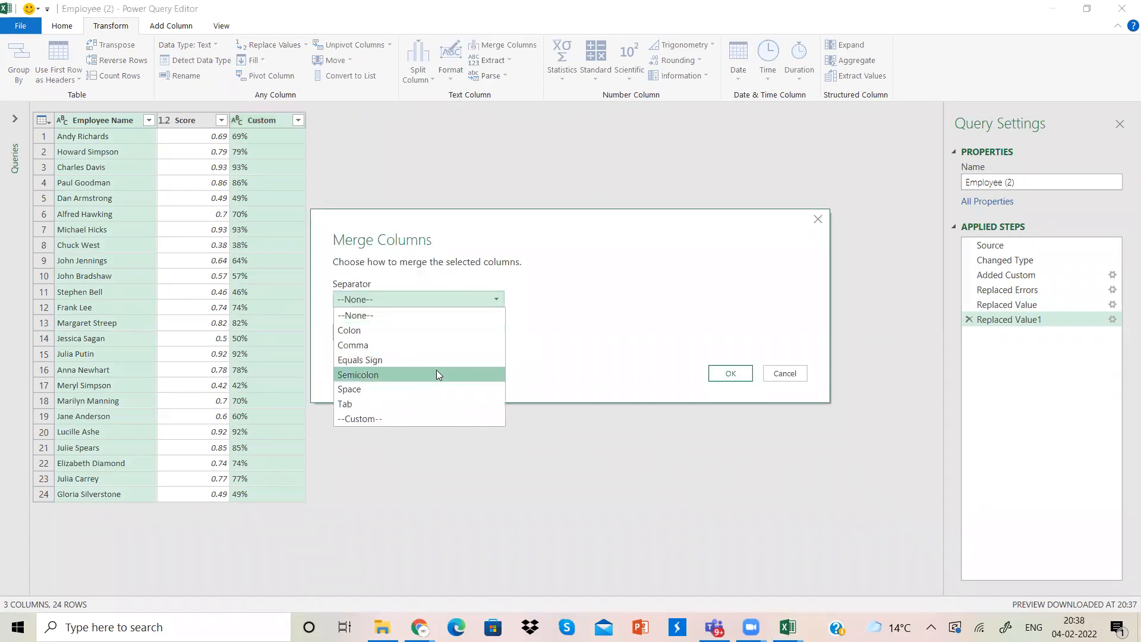
left_click(445, 343)
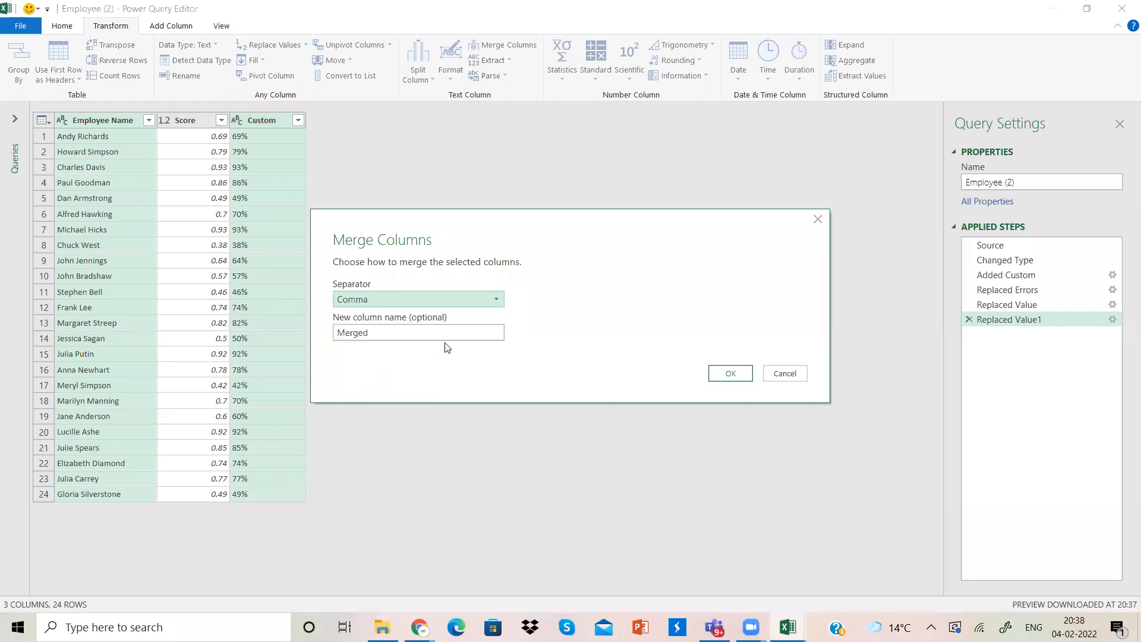
double_click(392, 335)
type("final lit")
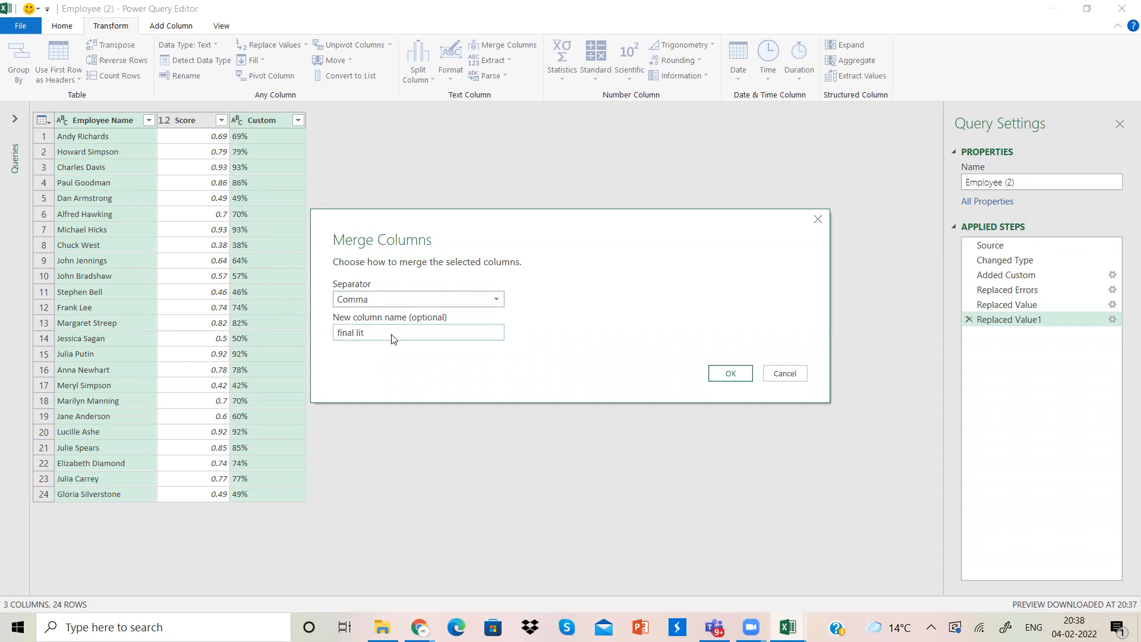
type("st")
left_click(746, 374)
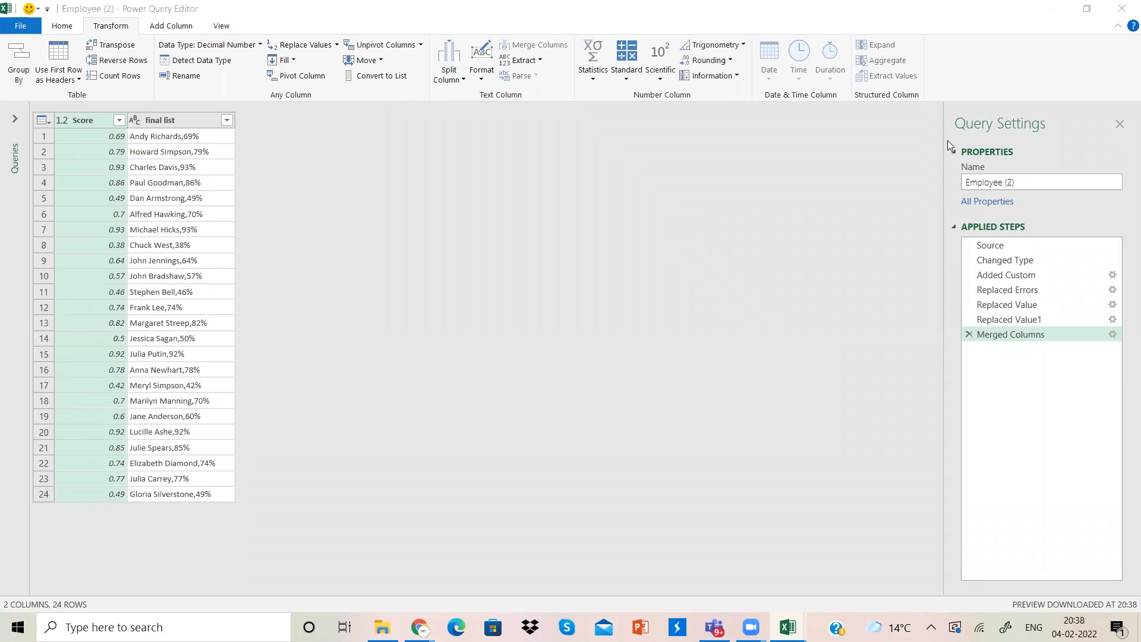
Delete every applied step after Changed Type, from Merged Columns back to Added Custom.
left_click(969, 335)
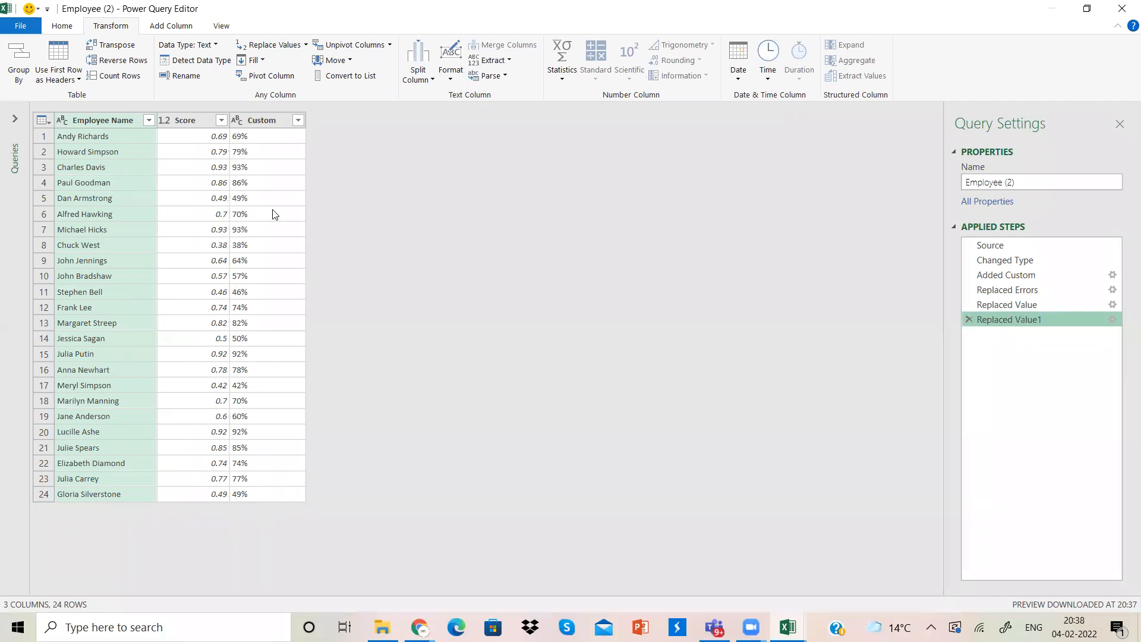
left_click(969, 319)
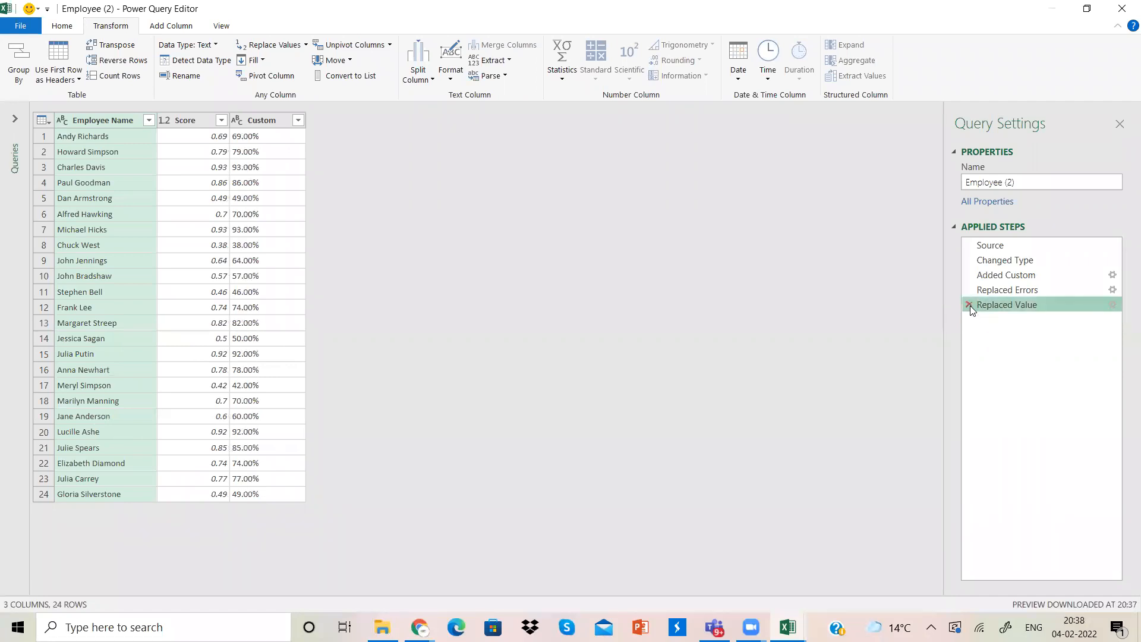
left_click(969, 305)
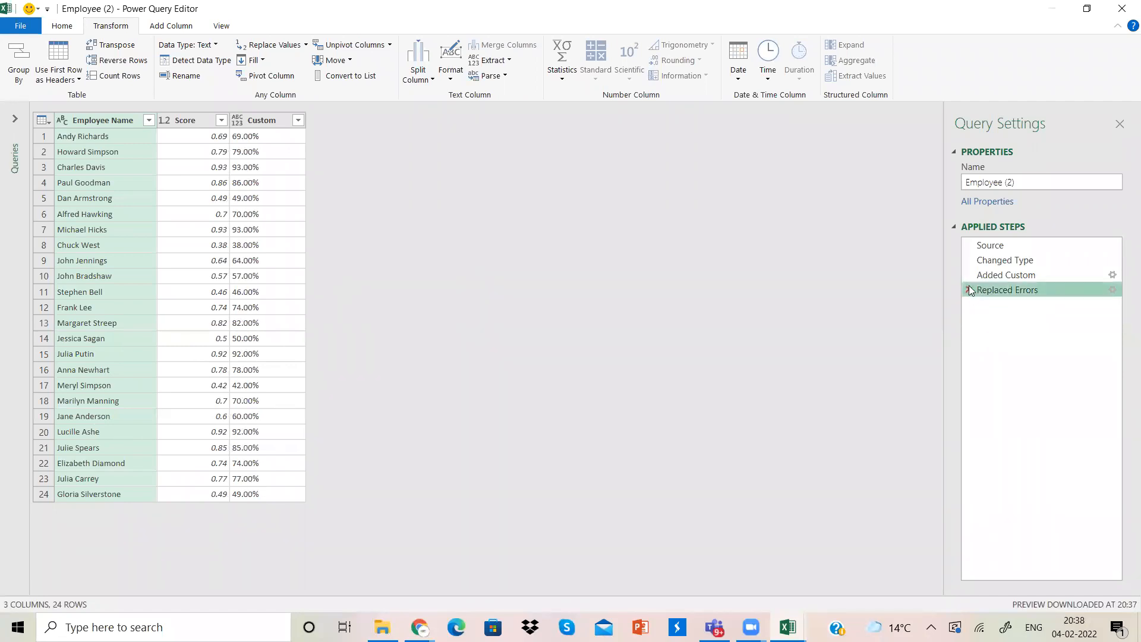
left_click(969, 290)
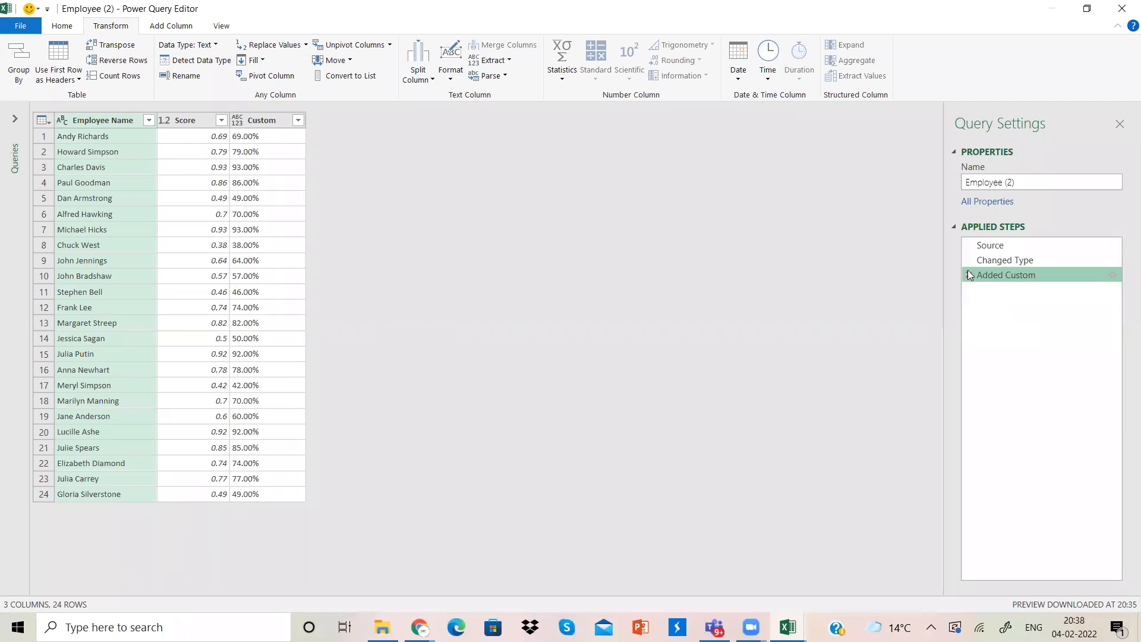
left_click(968, 271)
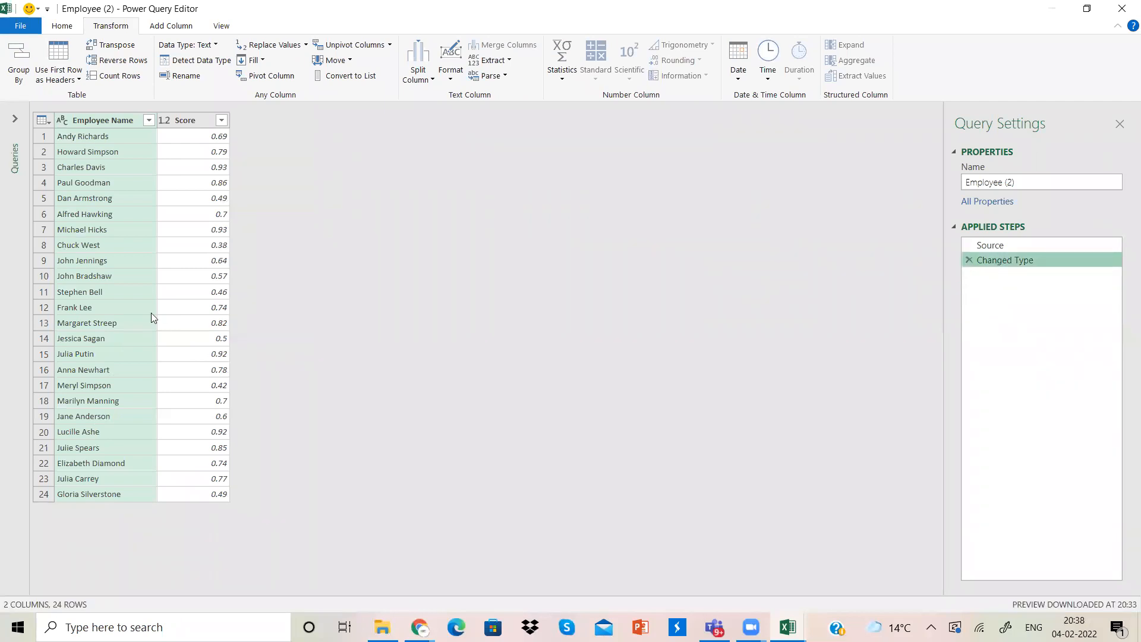
Add a custom column named Custom with the formula =Number.ToText([Score],"p").
left_click(219, 261)
left_click(197, 125)
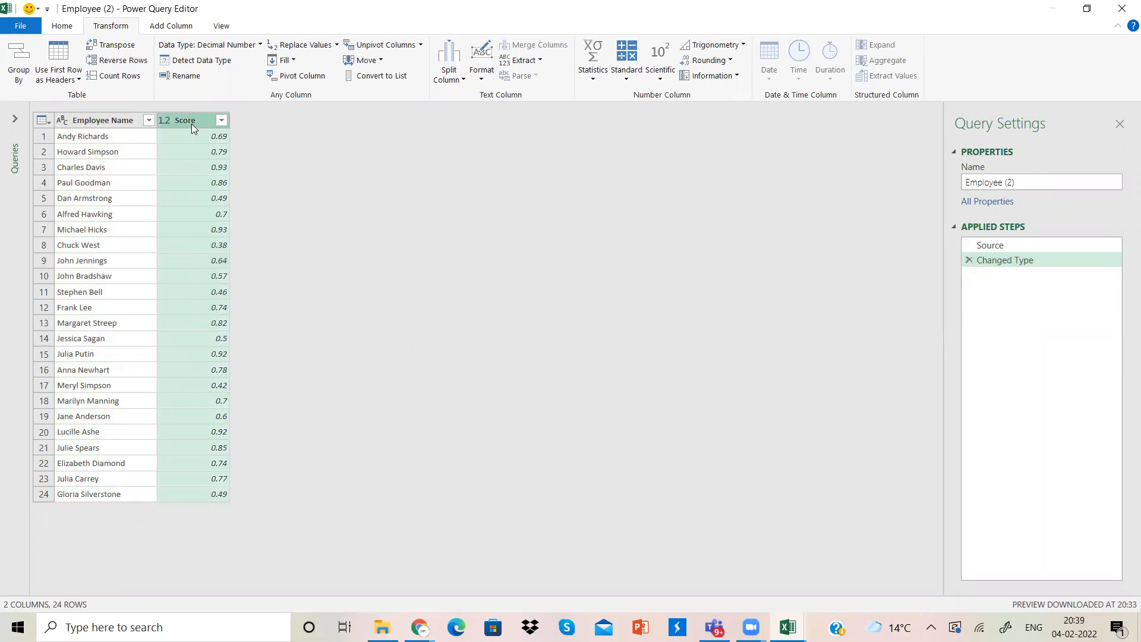
left_click(166, 27)
left_click(69, 65)
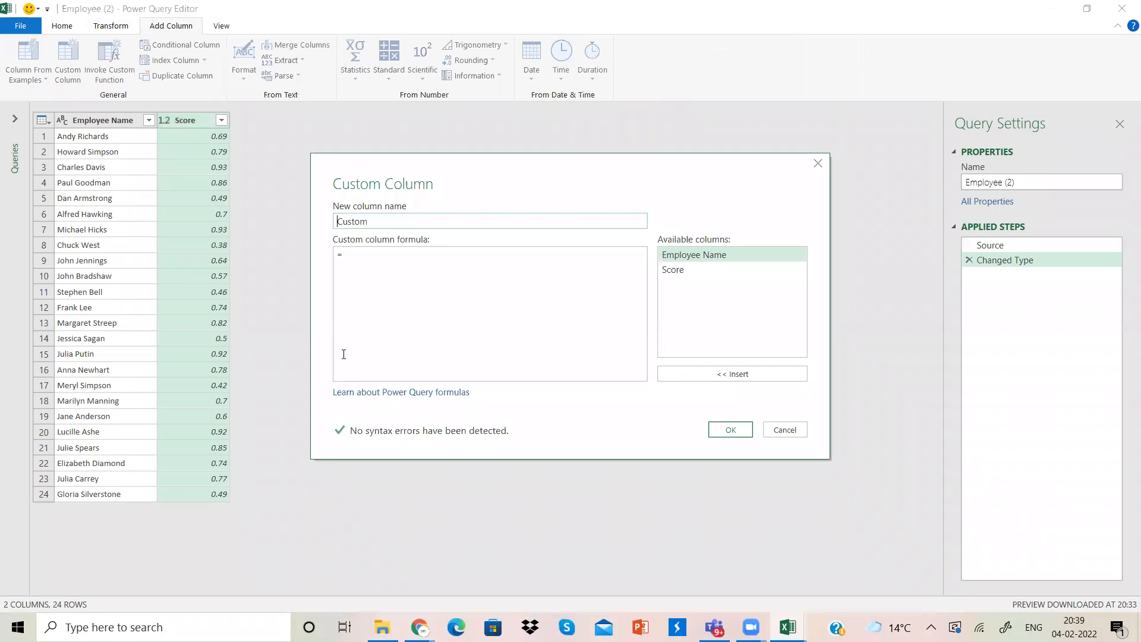
left_click(355, 255)
type("Number.ToText")
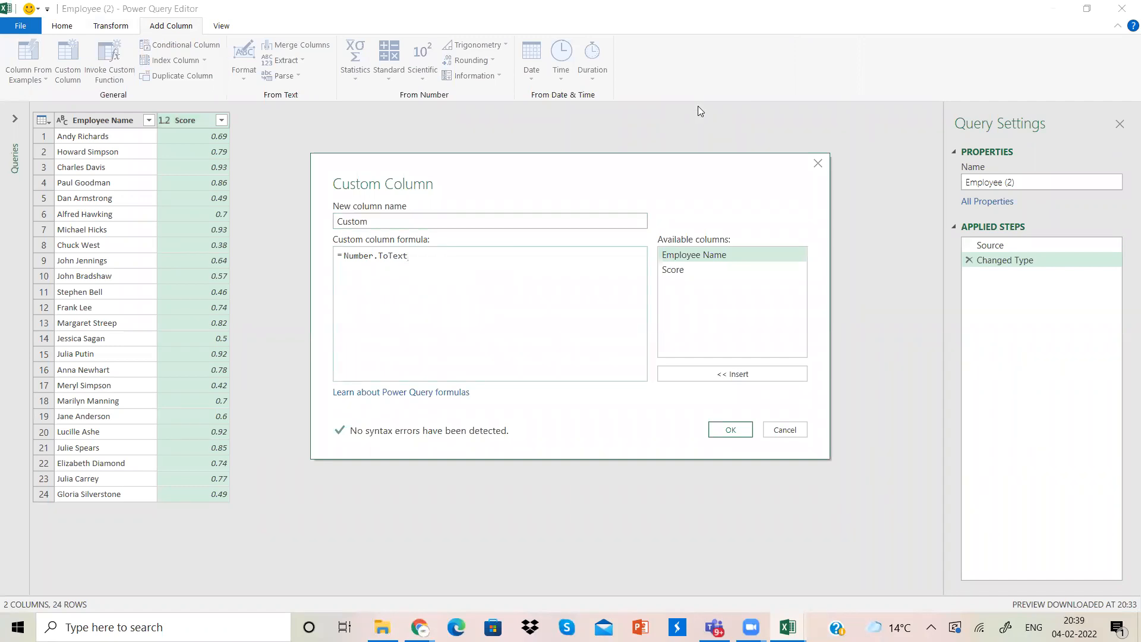
type("(")
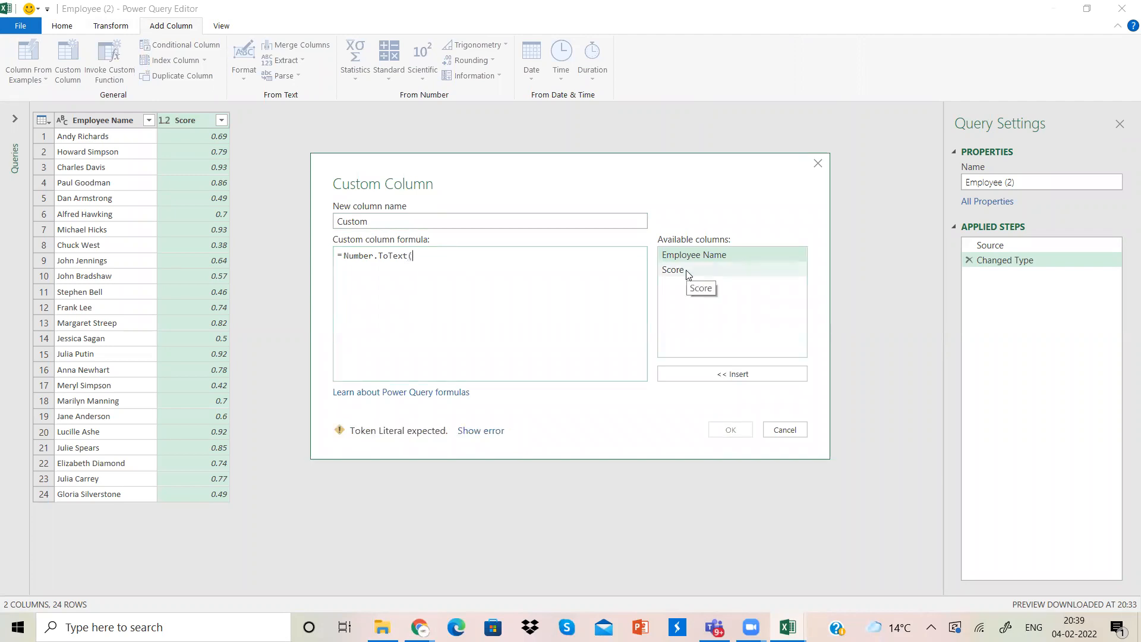
left_click(686, 270)
double_click(686, 270)
type(",")
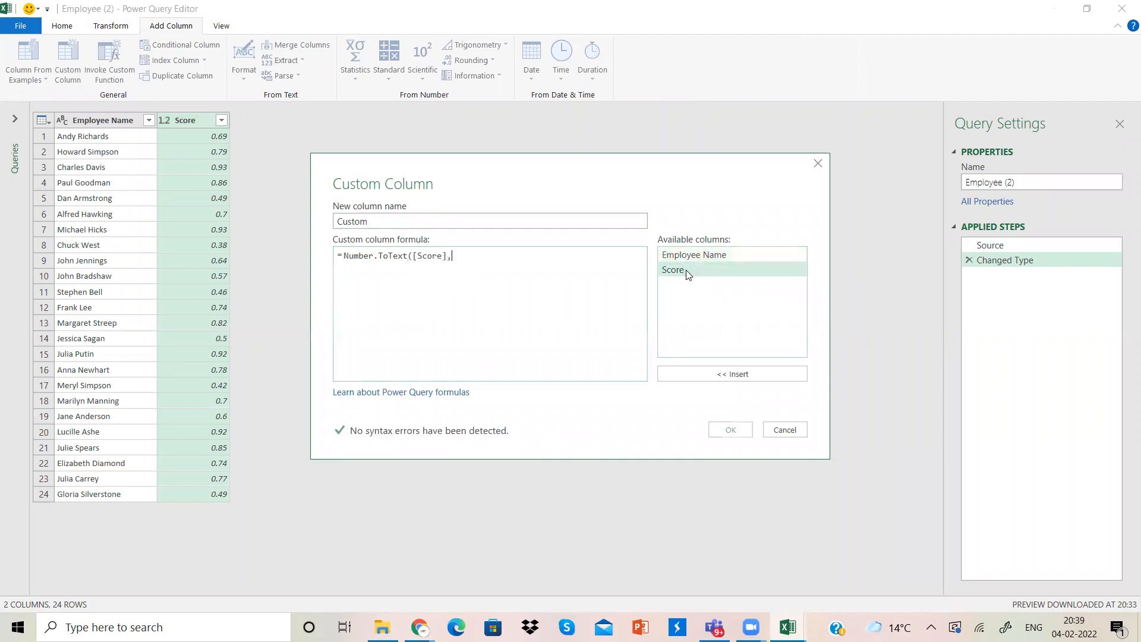
type("\"p\"")
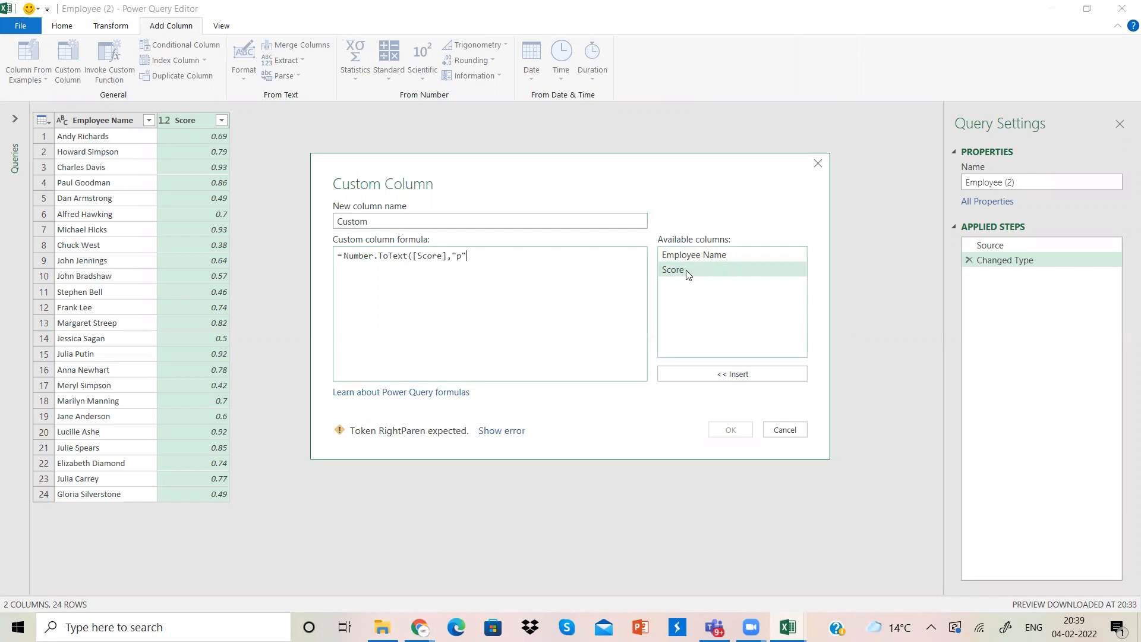
type(")")
left_click(730, 429)
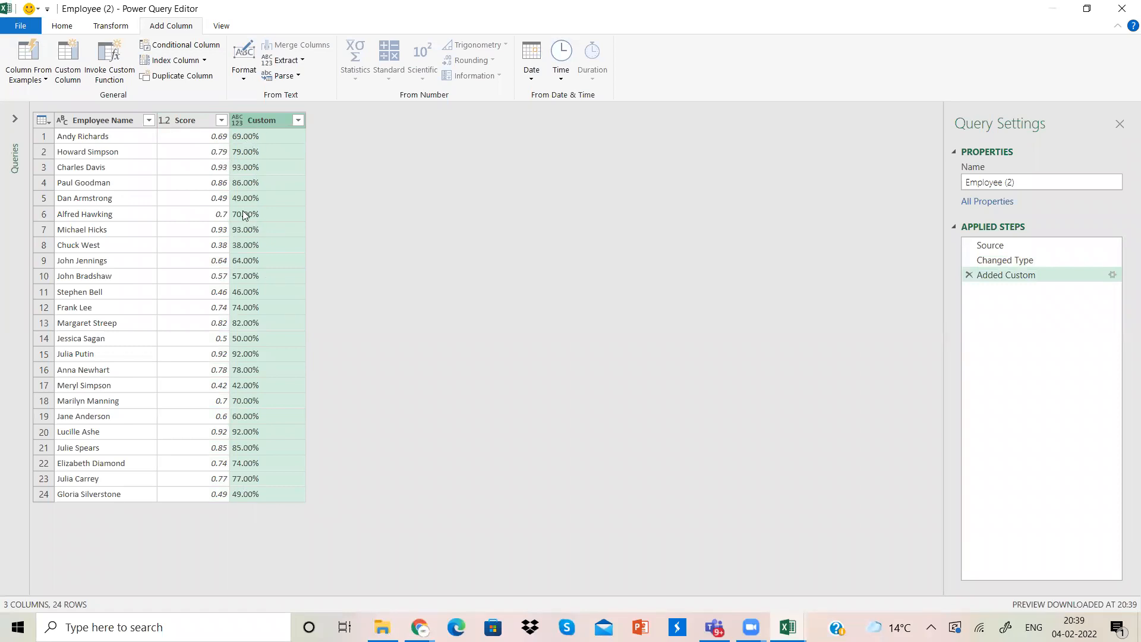
Strip the decimals from the new percentage text by replacing ".00" with an empty value in the Custom column.
left_click(118, 28)
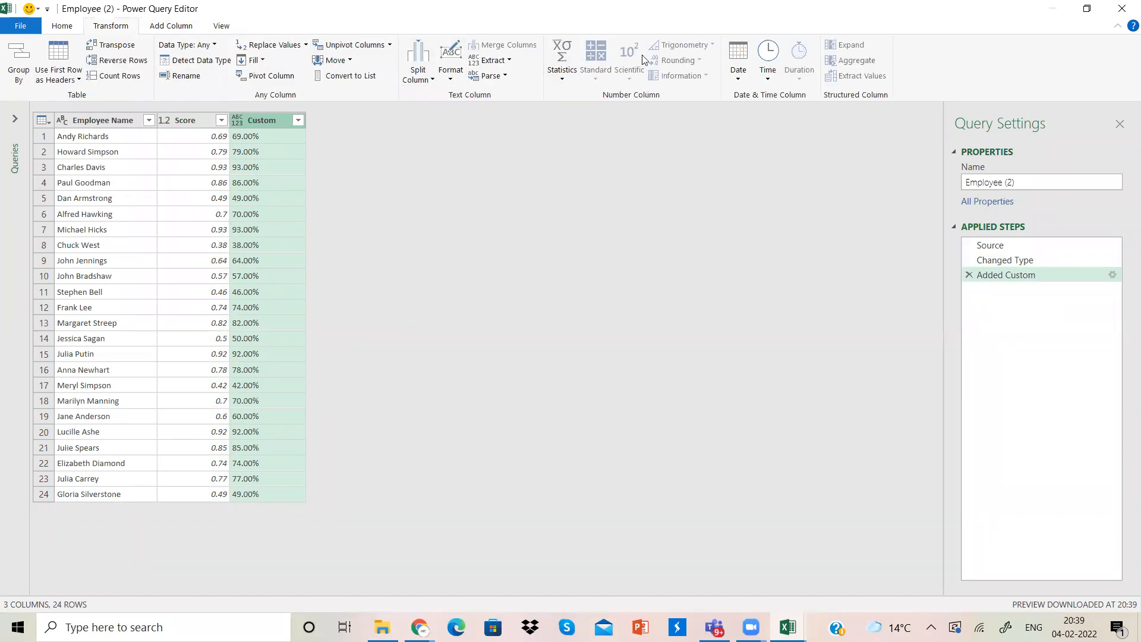
left_click(306, 45)
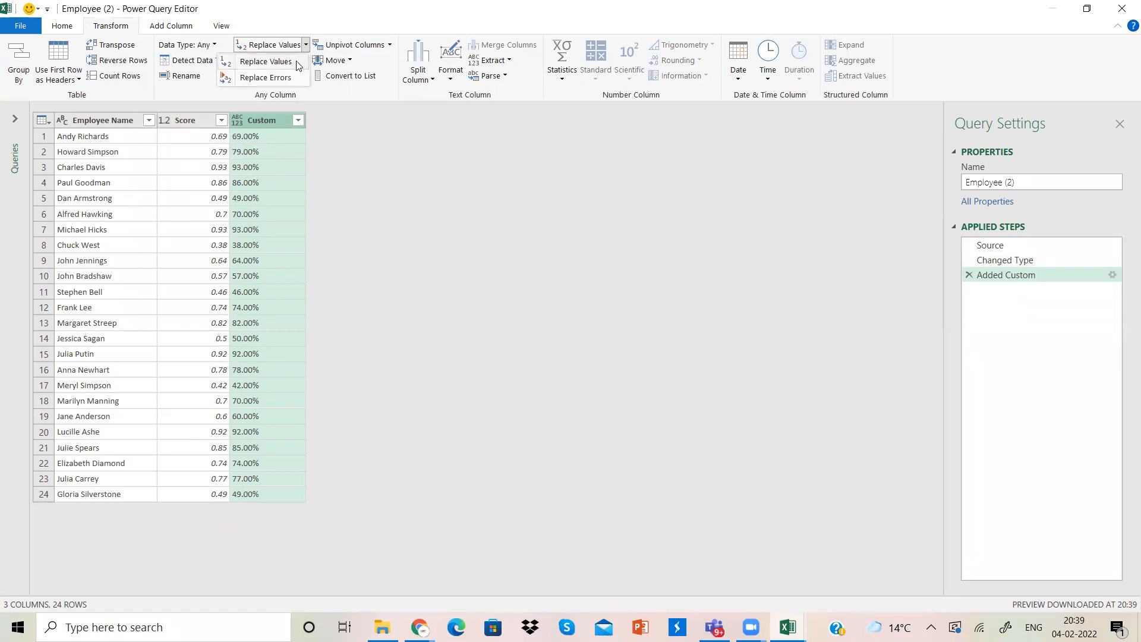
left_click(299, 65)
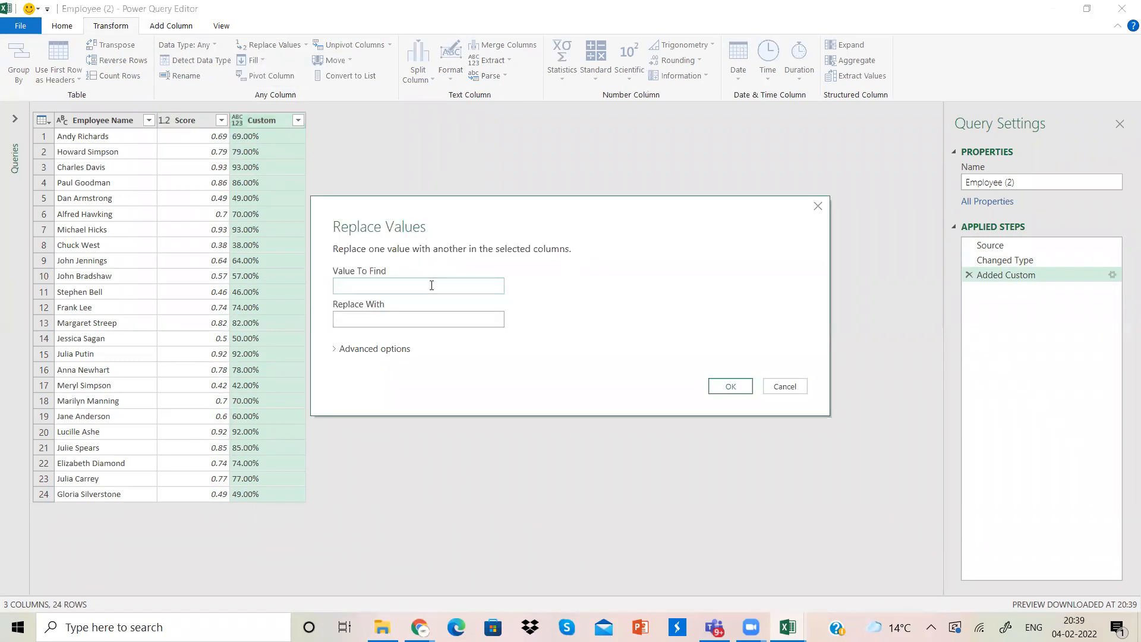
type(".00")
left_click(415, 319)
left_click(733, 385)
left_click(733, 385)
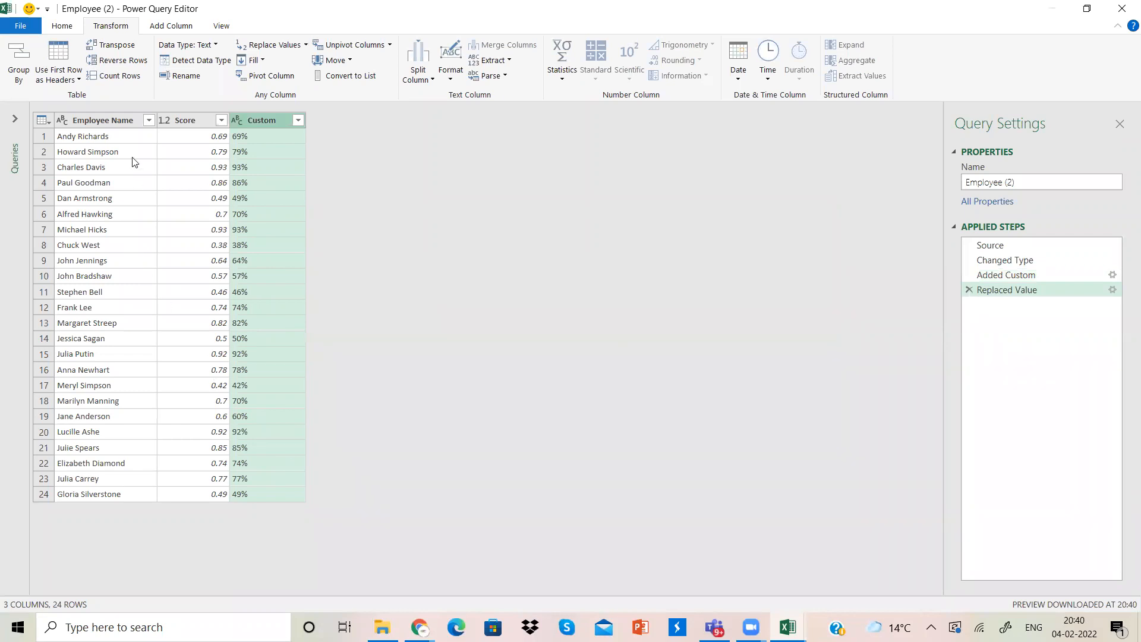
Duplicate the Employee Name column and the Custom percentage column.
left_click(109, 119)
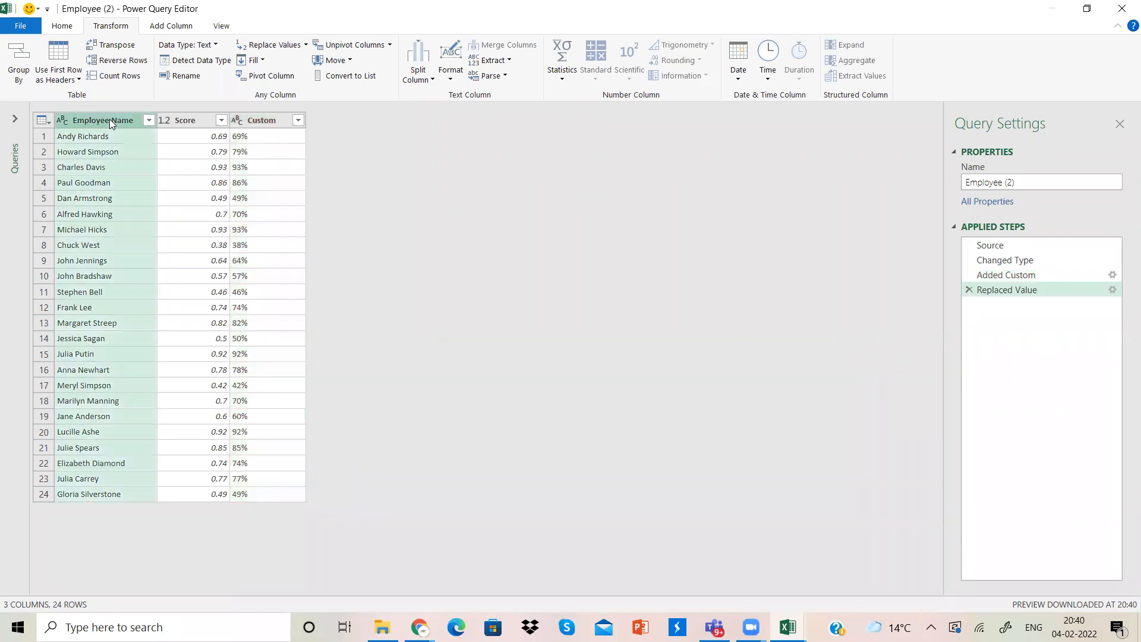
left_click(286, 120)
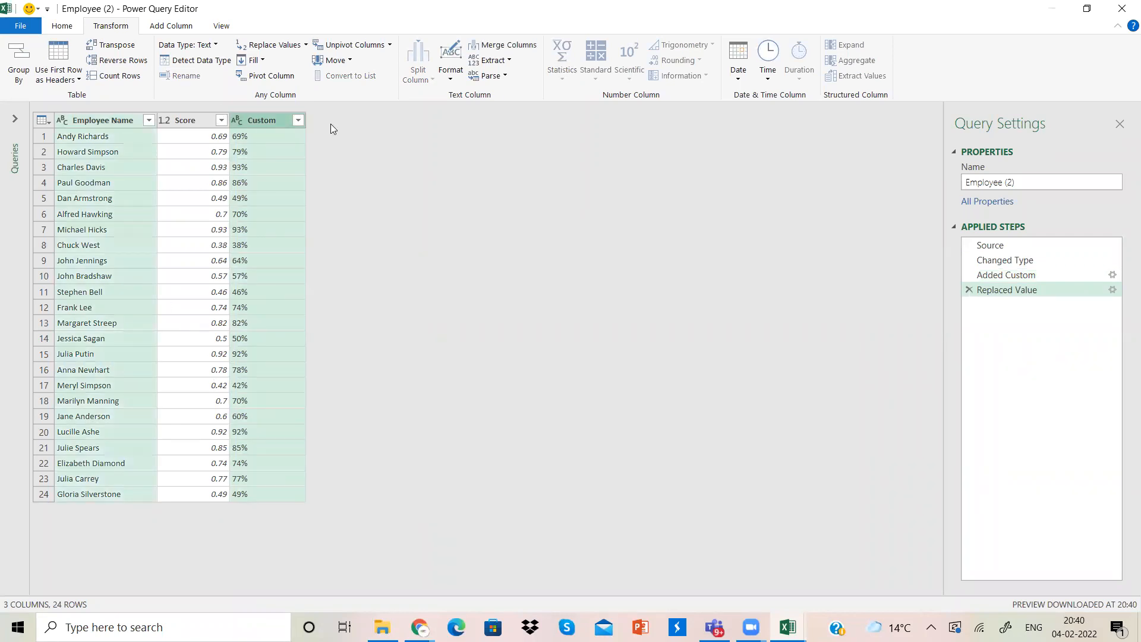
left_click(271, 120)
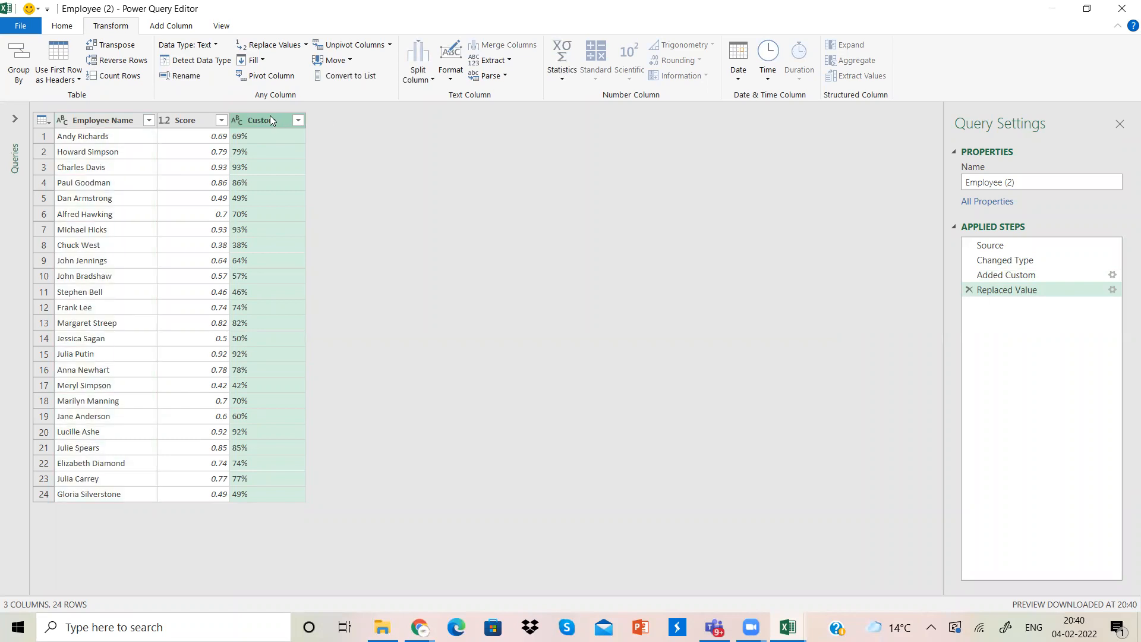
left_click(102, 120)
right_click(102, 120)
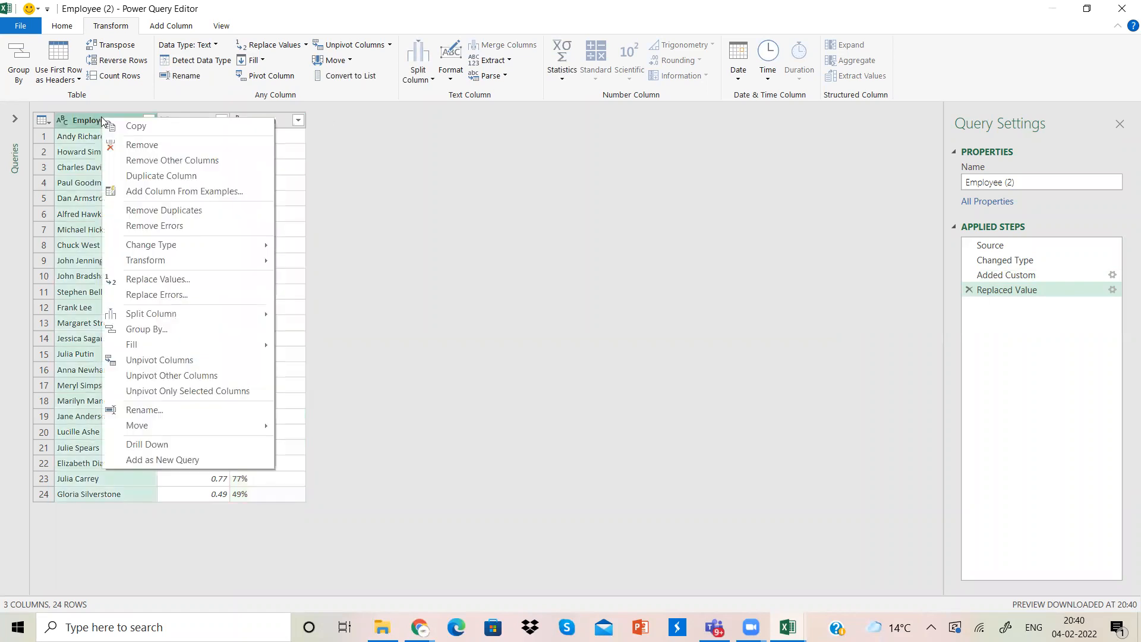
left_click(161, 176)
left_click(276, 120)
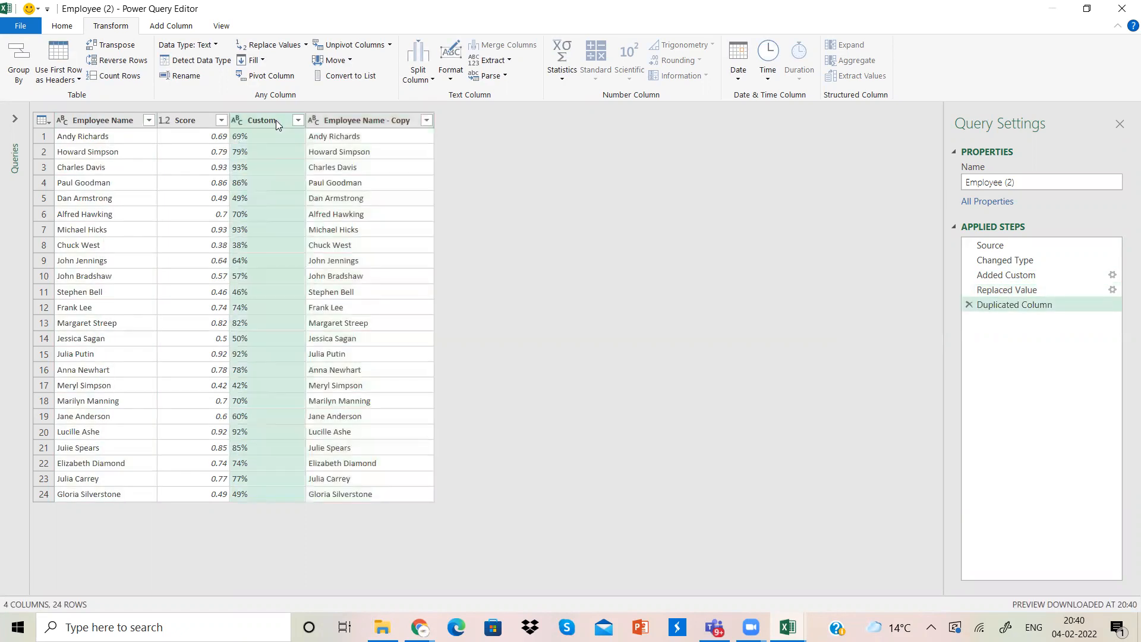
right_click(276, 120)
left_click(312, 180)
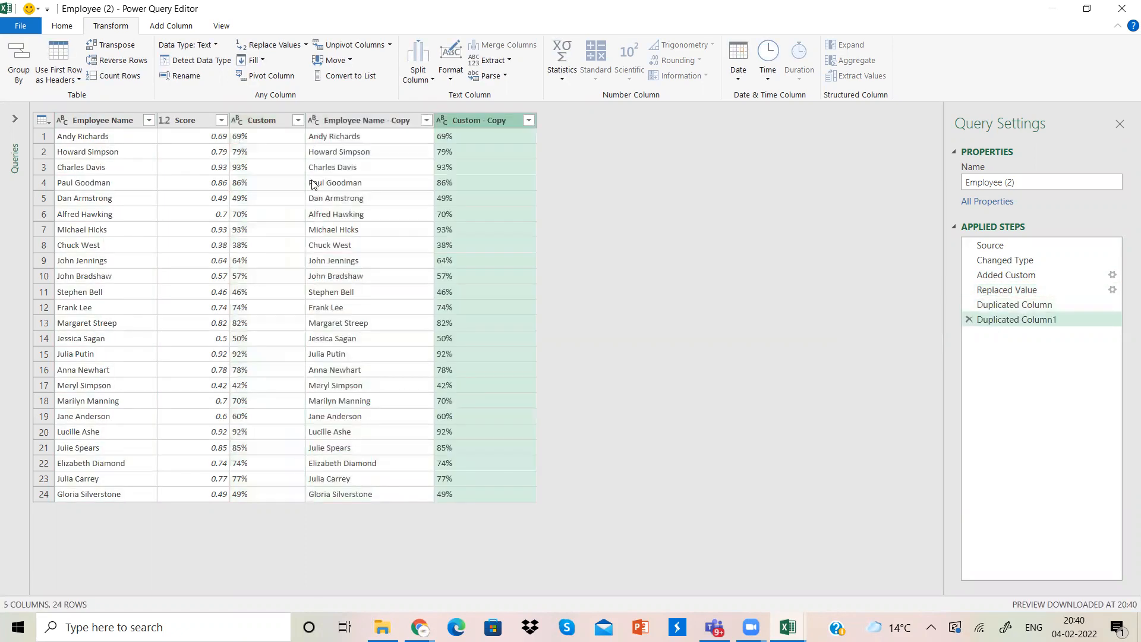
Merge the two duplicated columns with a comma separator into a column named "final list".
left_click(398, 120, "ctrl")
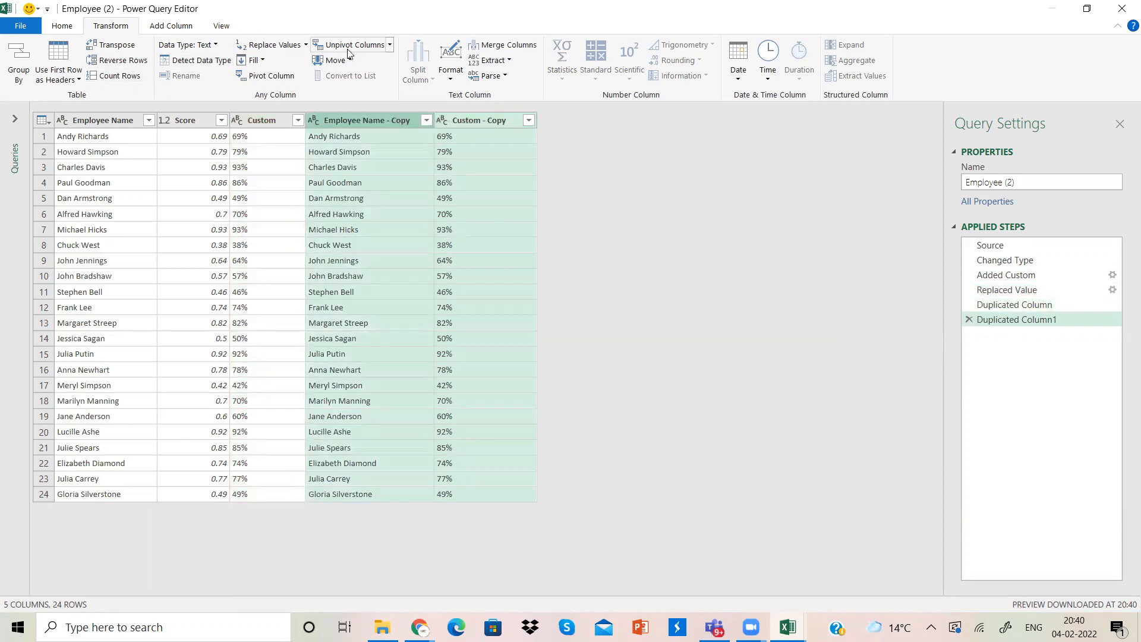
left_click(508, 46)
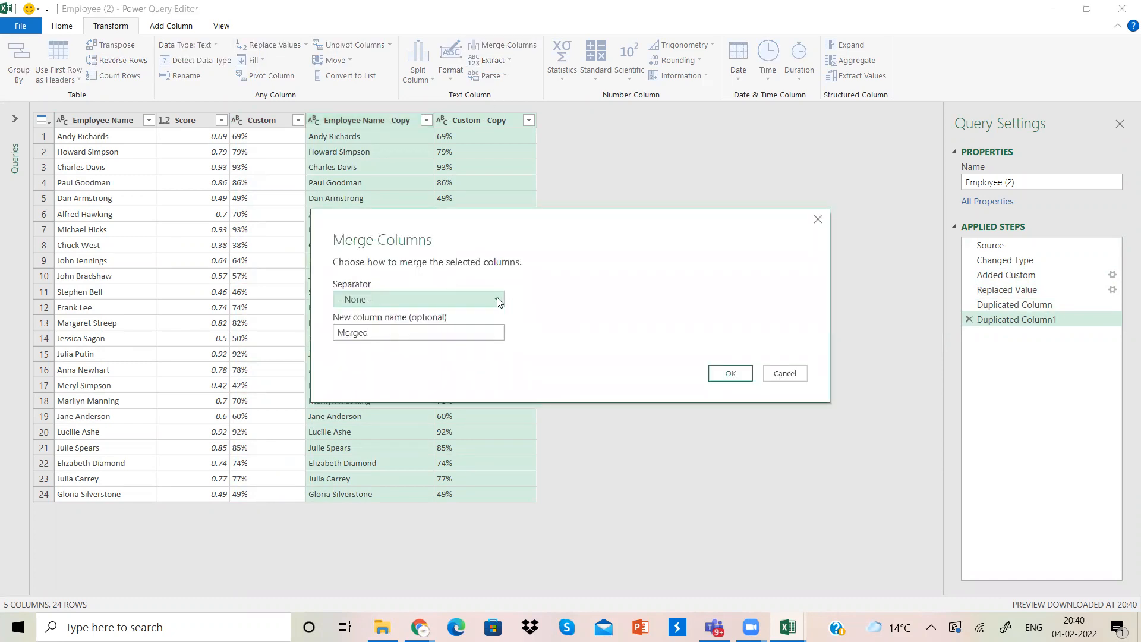
left_click(497, 299)
left_click(463, 345)
double_click(436, 332)
type("final list")
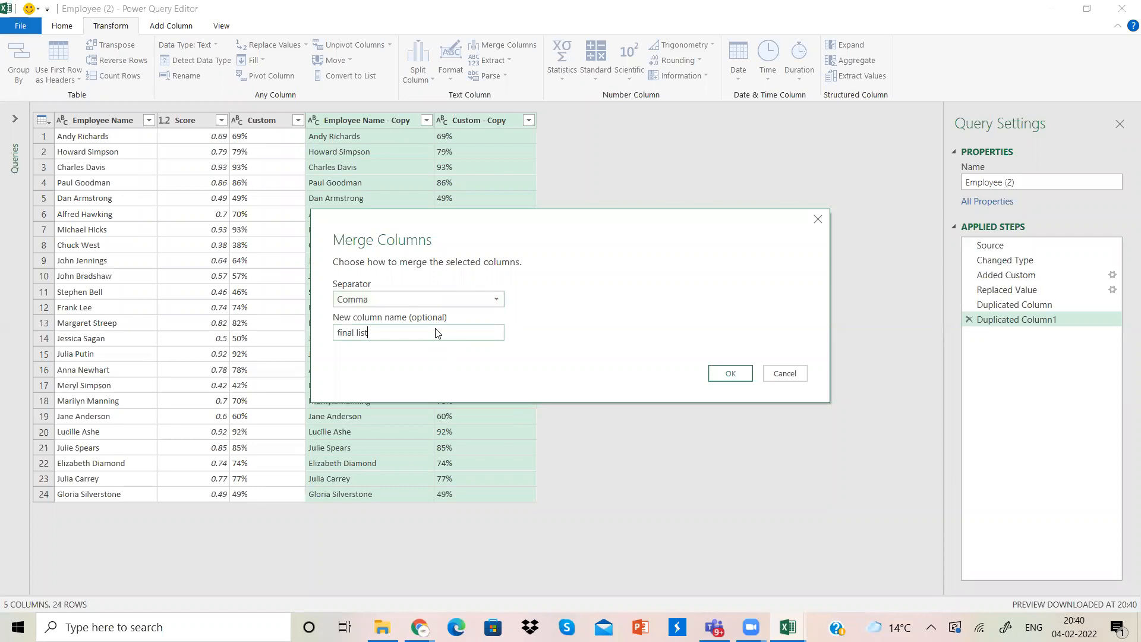
key("Return")
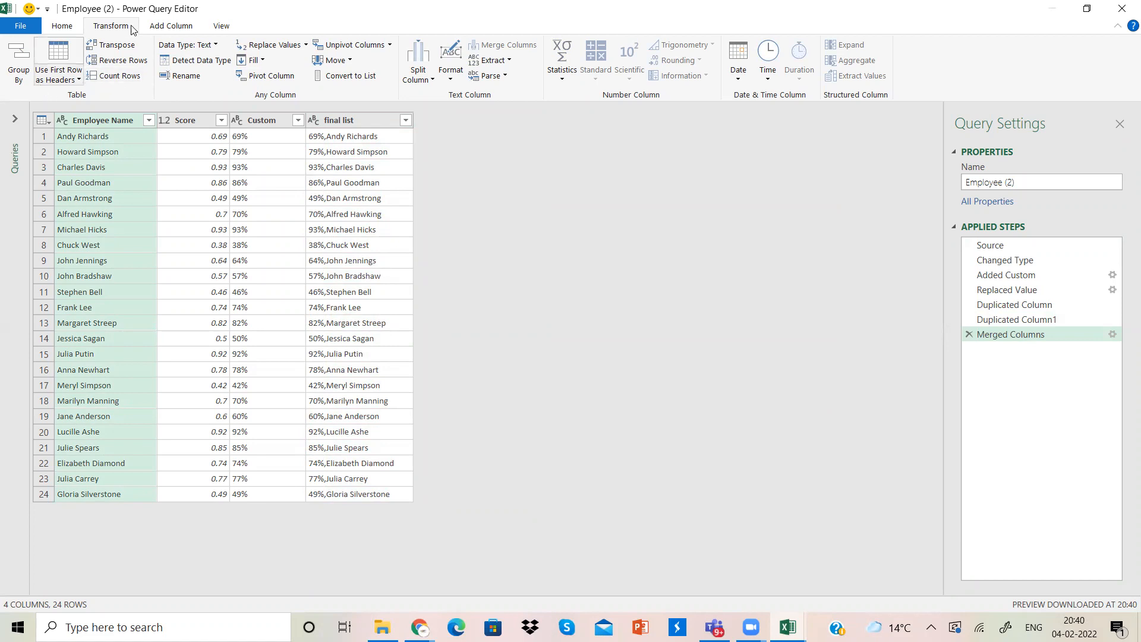
Close and load the query into the workbook, and compare its output with the table on Sheet1.
left_click(60, 27)
left_click(19, 78)
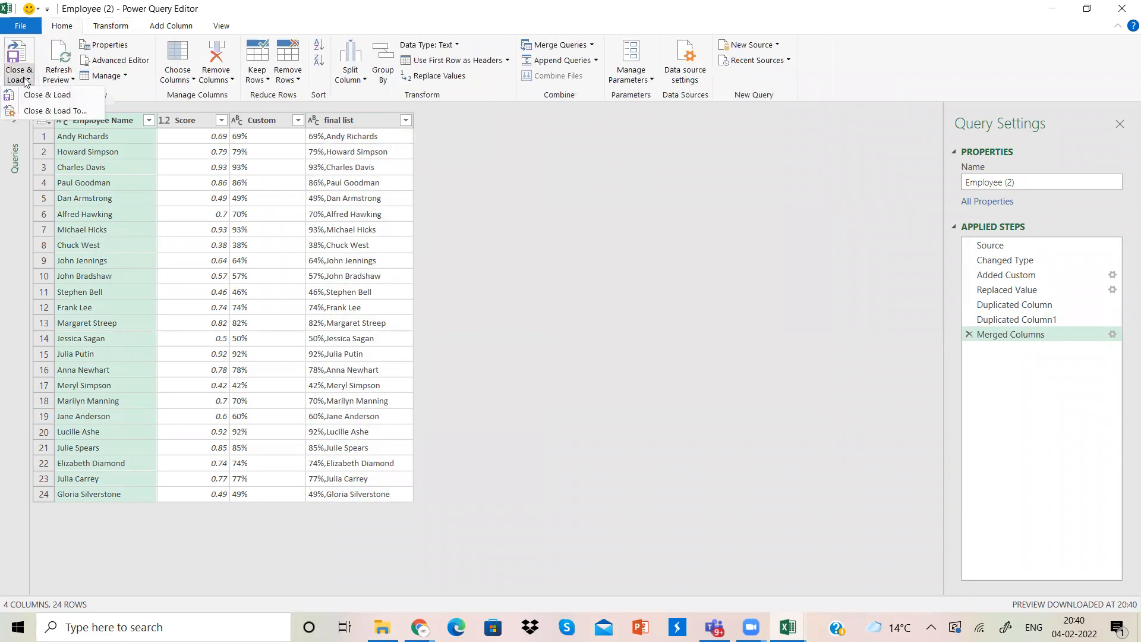
left_click(32, 99)
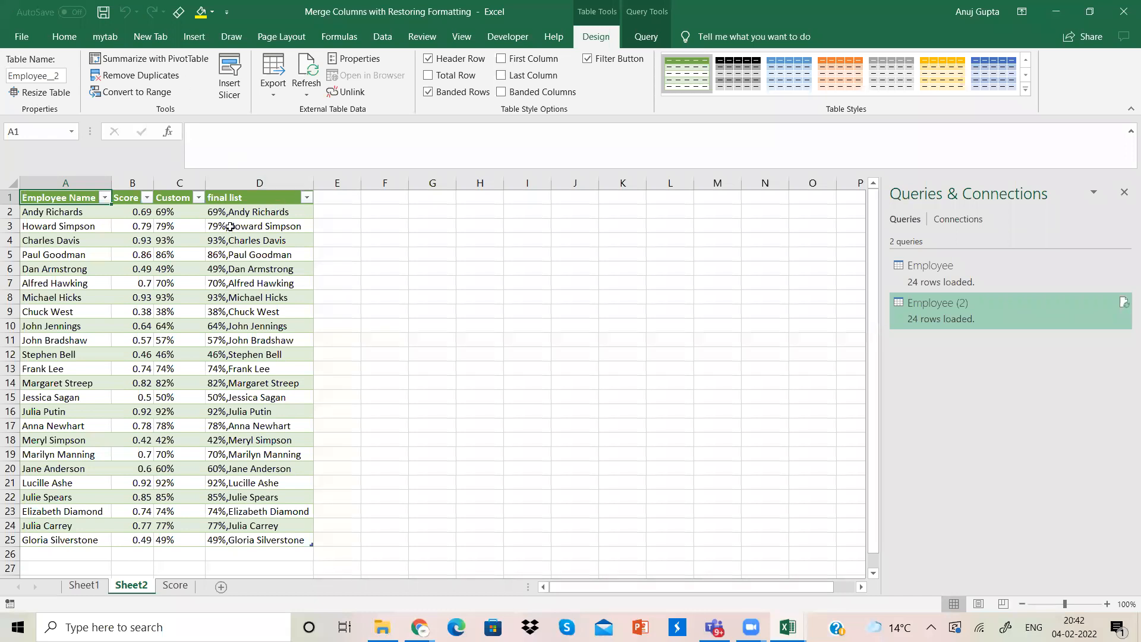
left_click(84, 586)
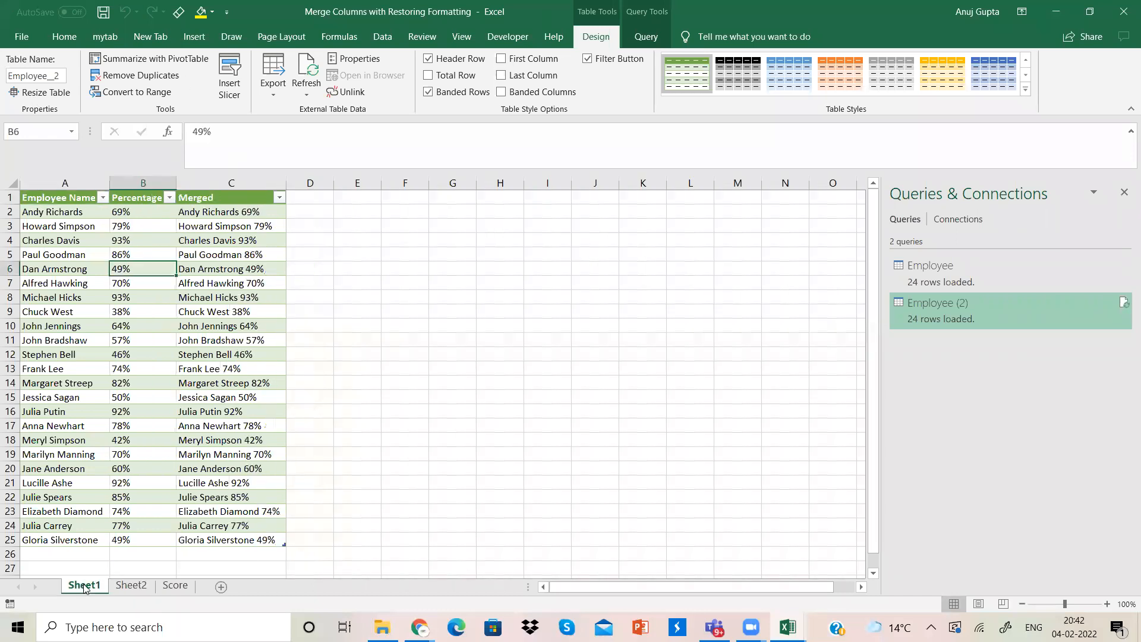
left_click(125, 585)
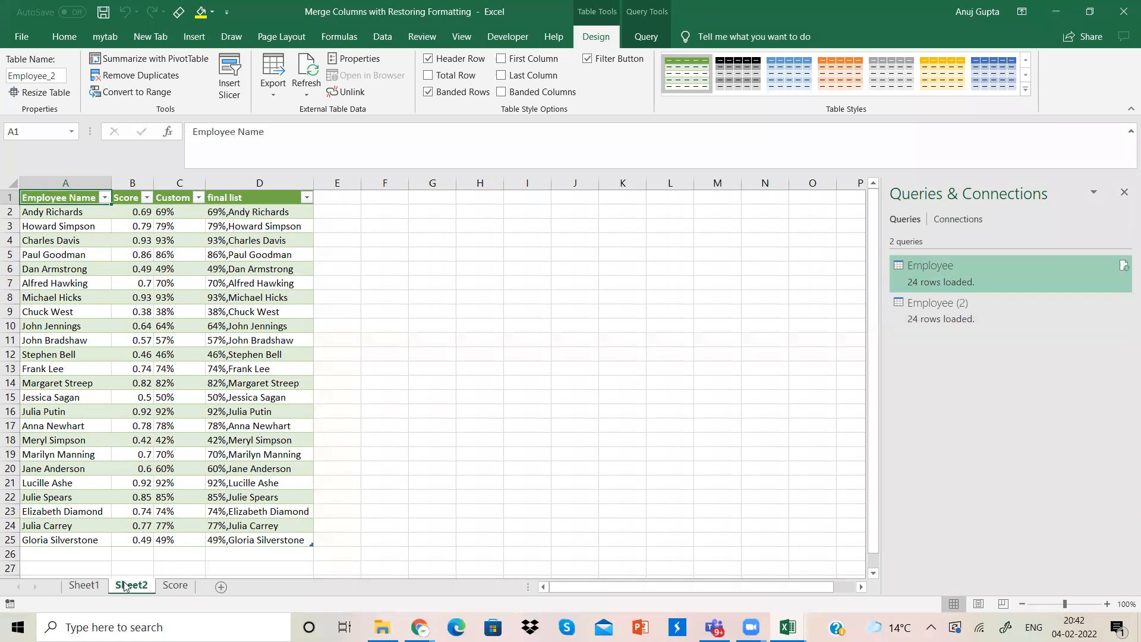
Reopen the Employee (2) query for editing and add a custom column Custom.1 with the formula =Number.ToText([Score],"p").
right_click(945, 304)
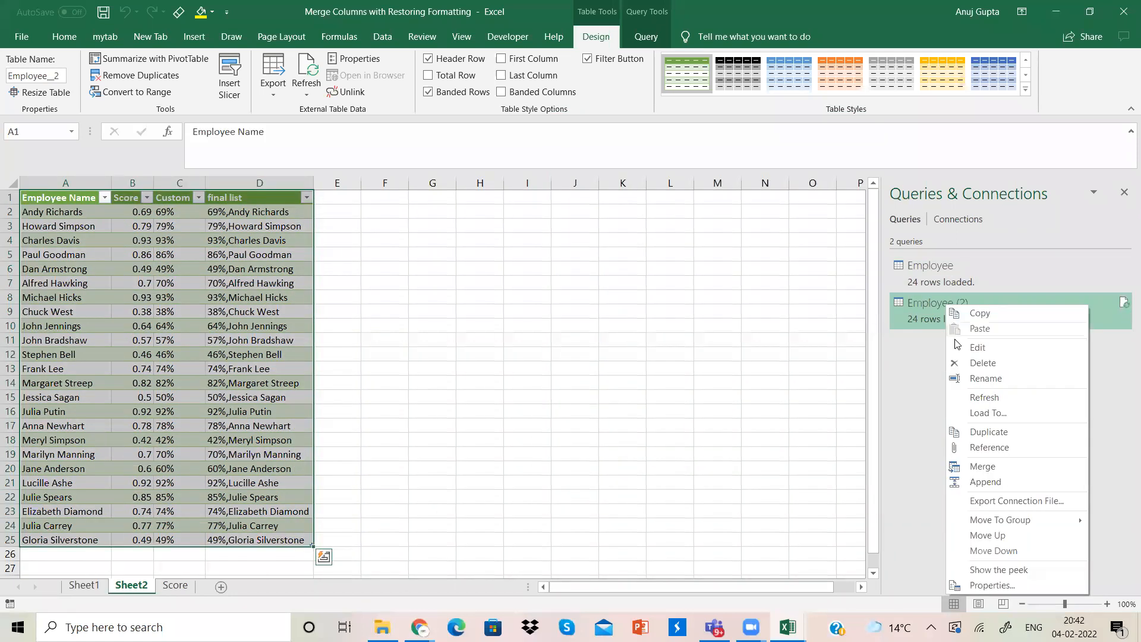
left_click(976, 348)
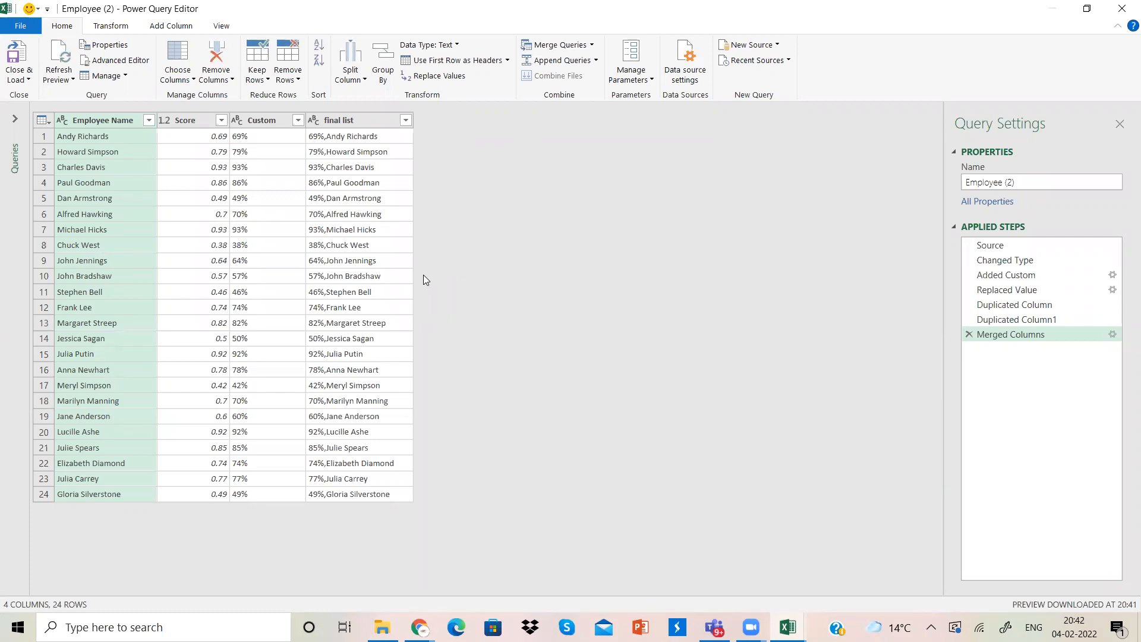
left_click(202, 123)
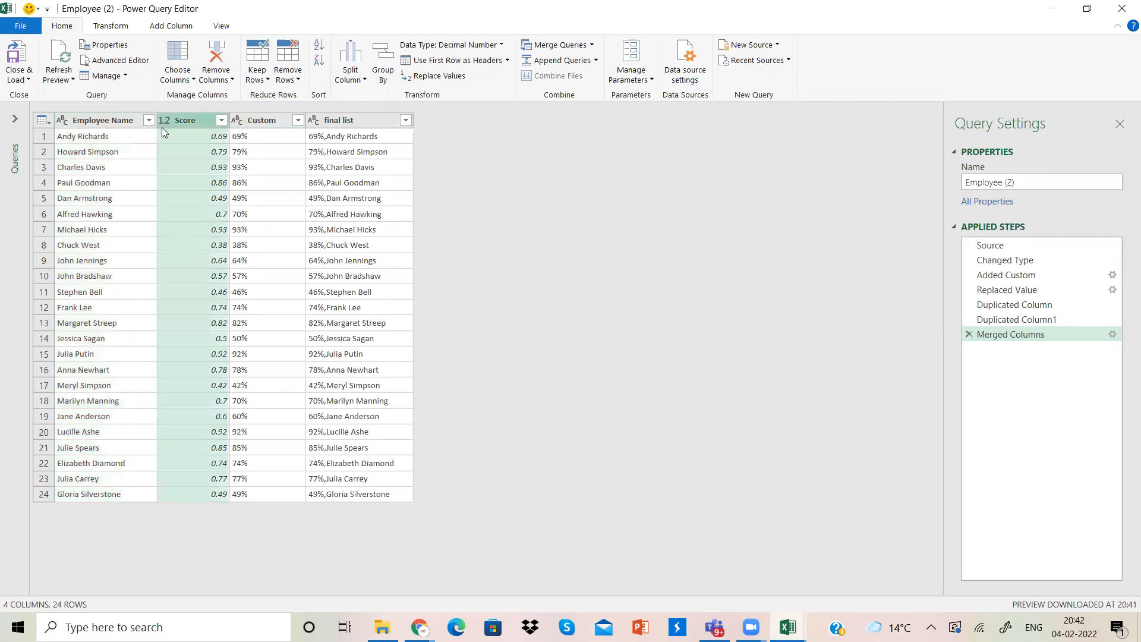
left_click(171, 25)
left_click(68, 60)
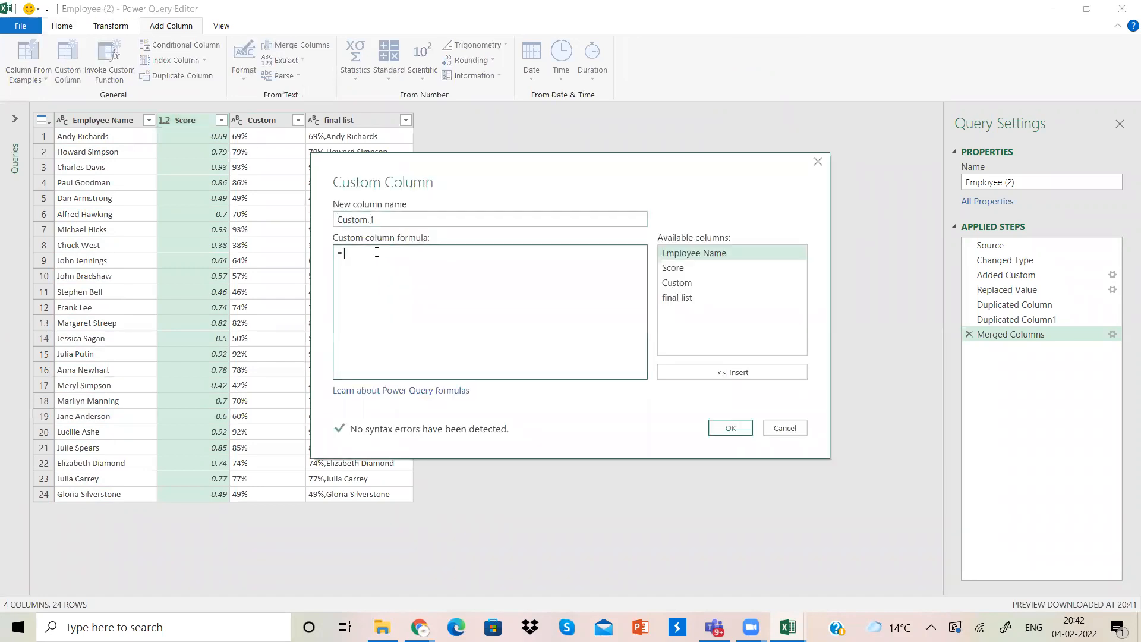
type("Number.ToText")
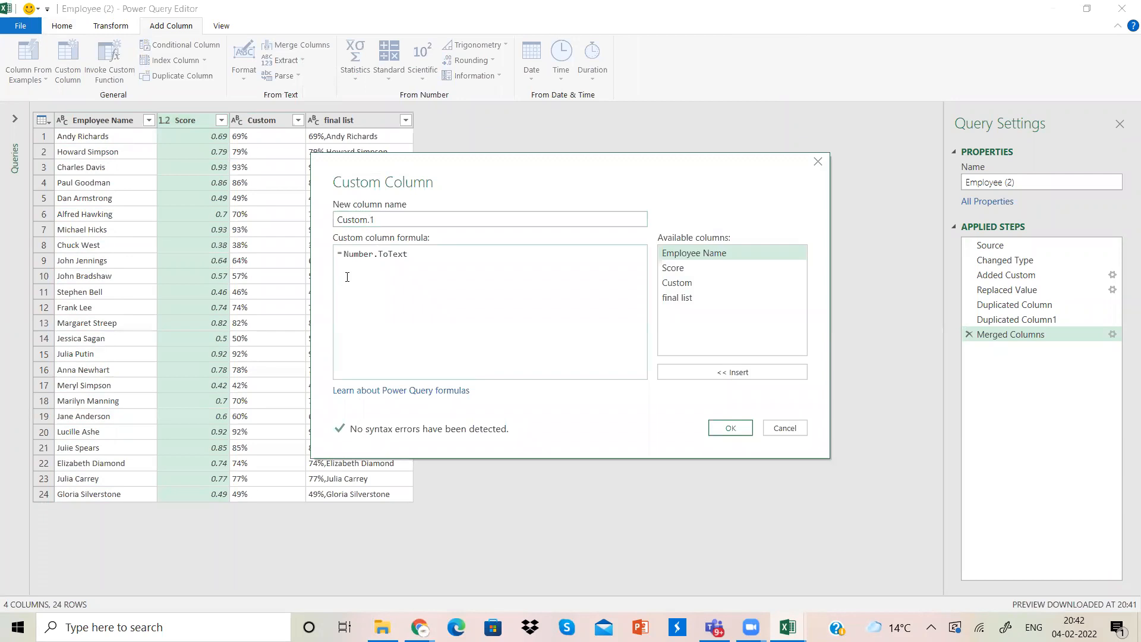
key("shift+Left")
key("Right")
type("(")
double_click(685, 268)
type(",\"pp")
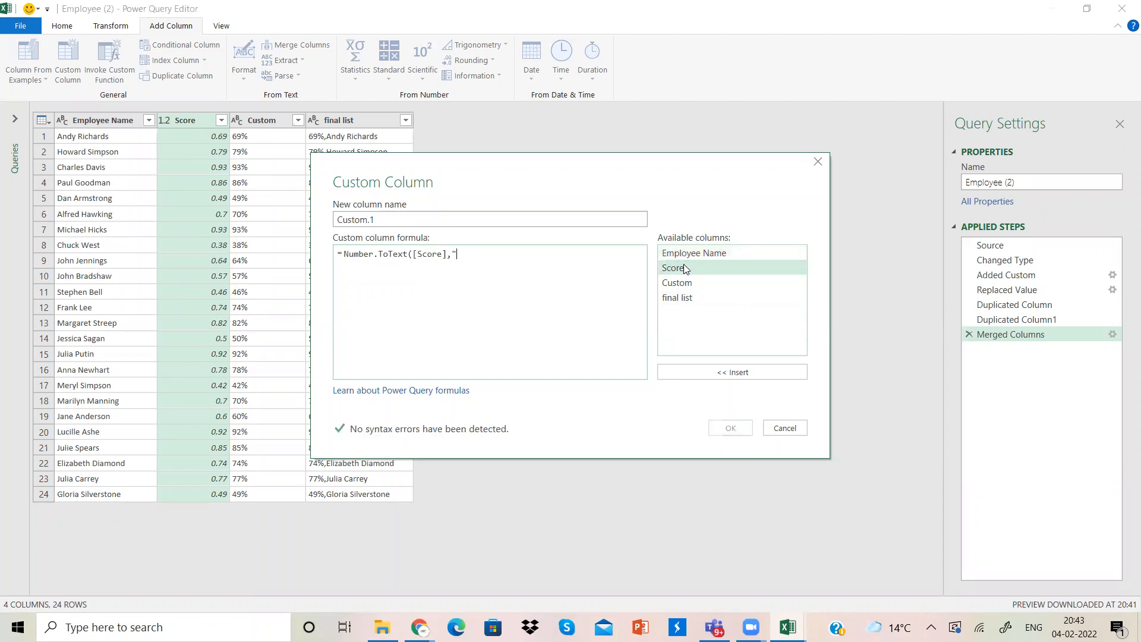
key("BackSpace")
type("\")")
left_click(749, 428)
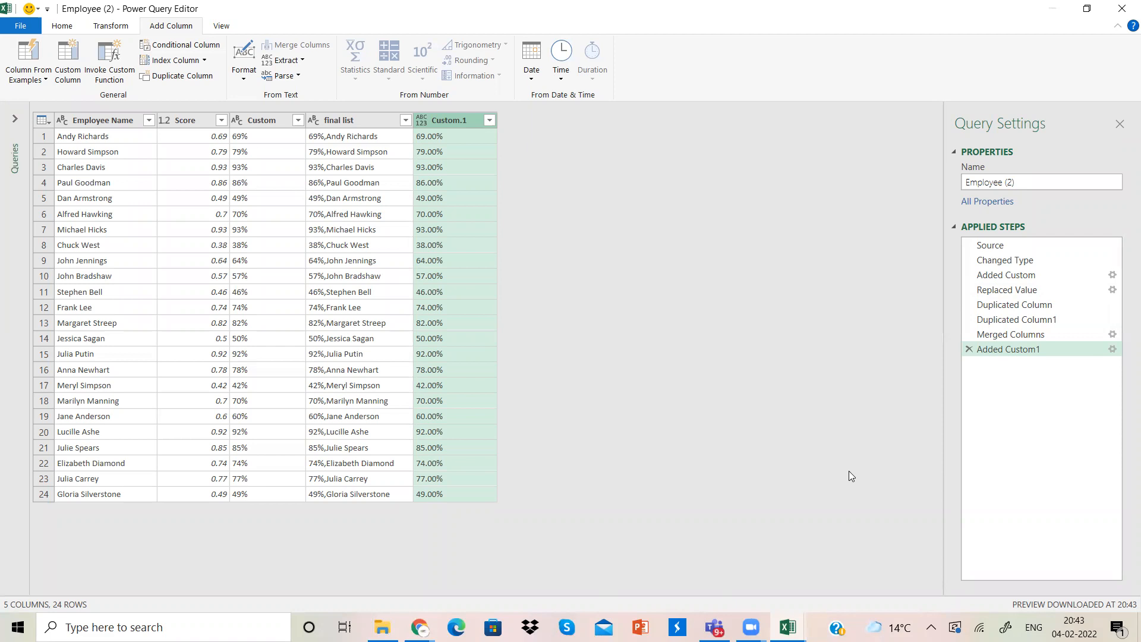
Close the Power Query Editor and discard the query changes.
left_click(1122, 8)
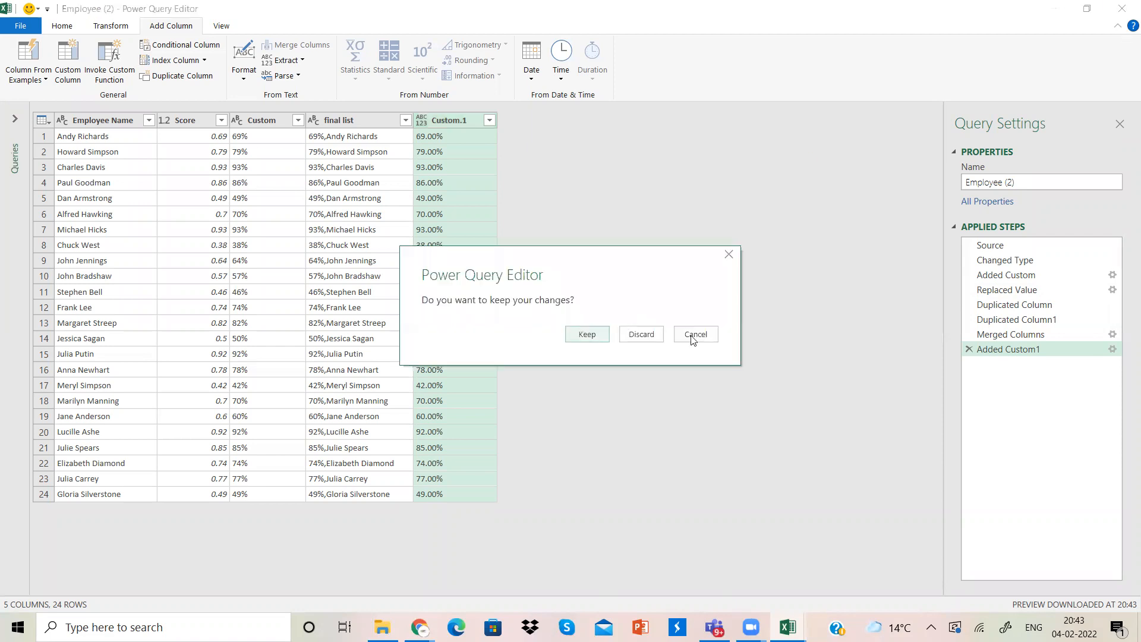
left_click(647, 331)
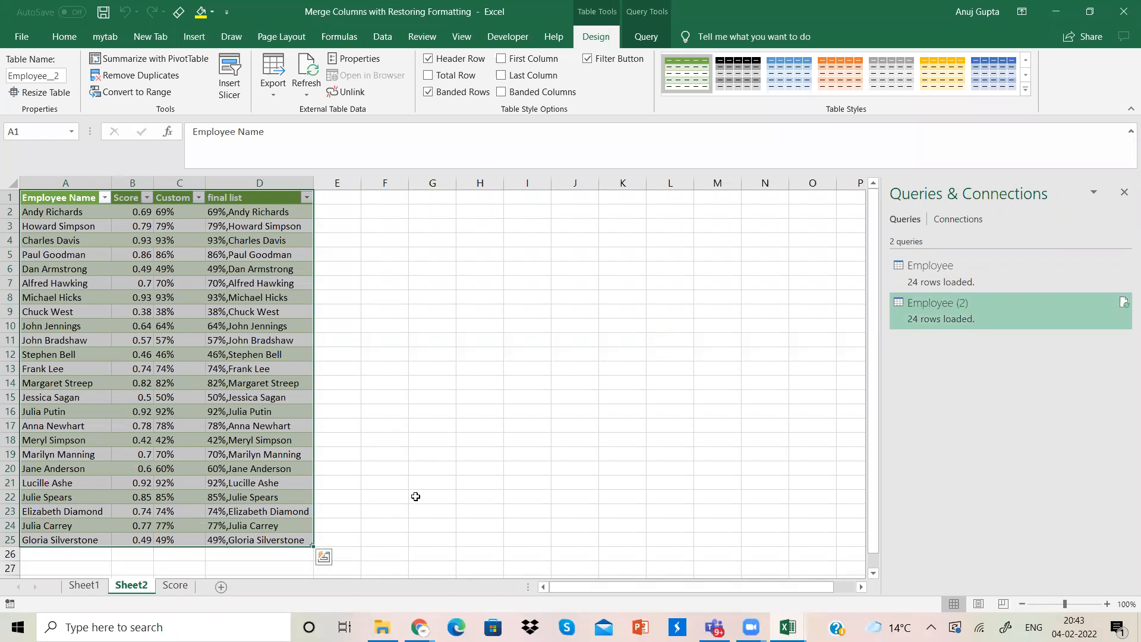
Switch to File Explorer and open the Import Multiple Text Files Quickly folder inside lecture 6's 07. Data Consolidation folder.
left_click(382, 627)
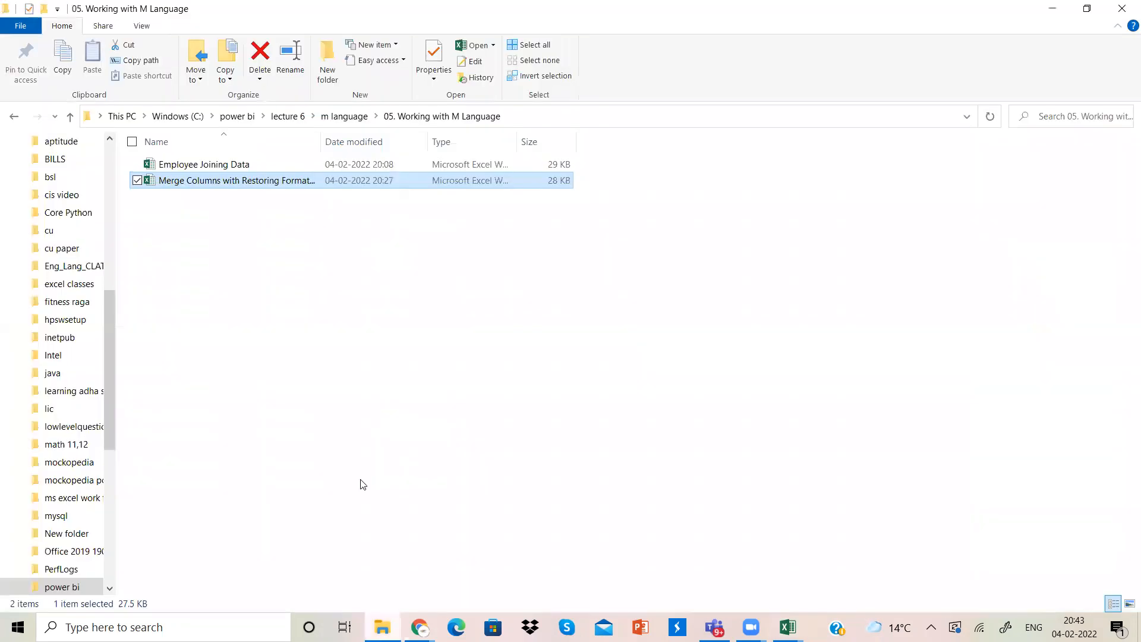
key("alt+Up")
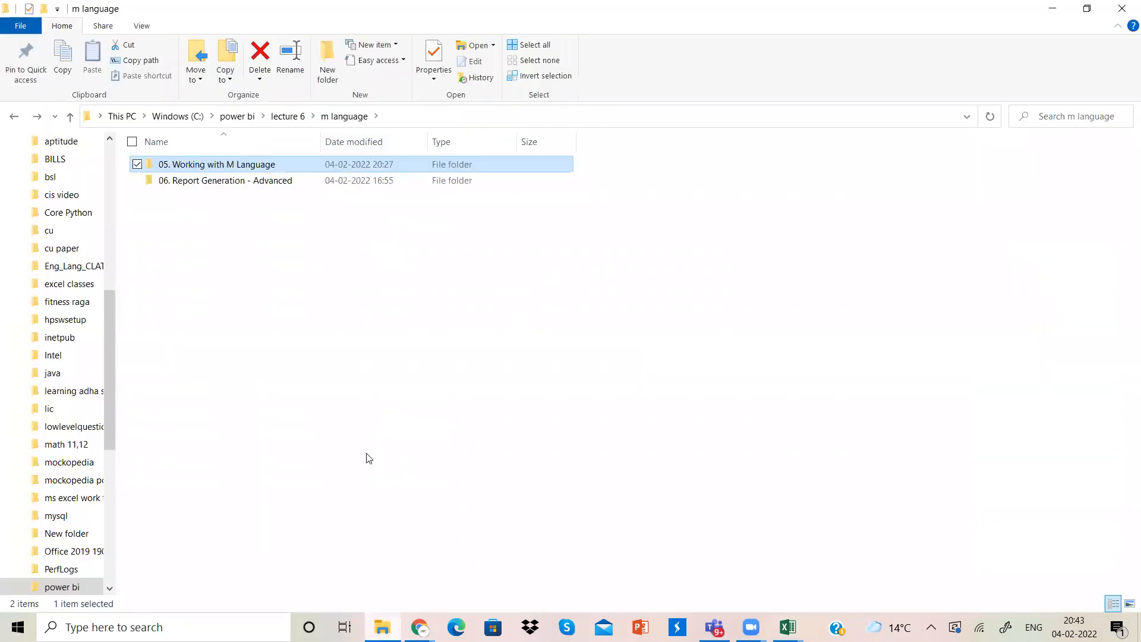
key("alt+Up")
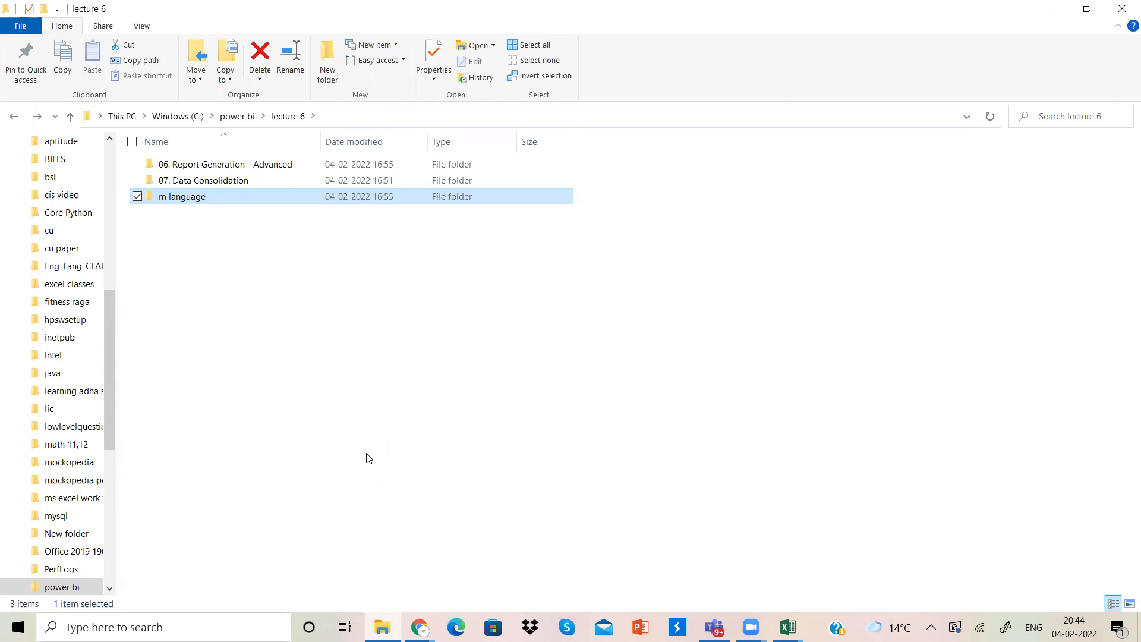
double_click(218, 184)
double_click(200, 169)
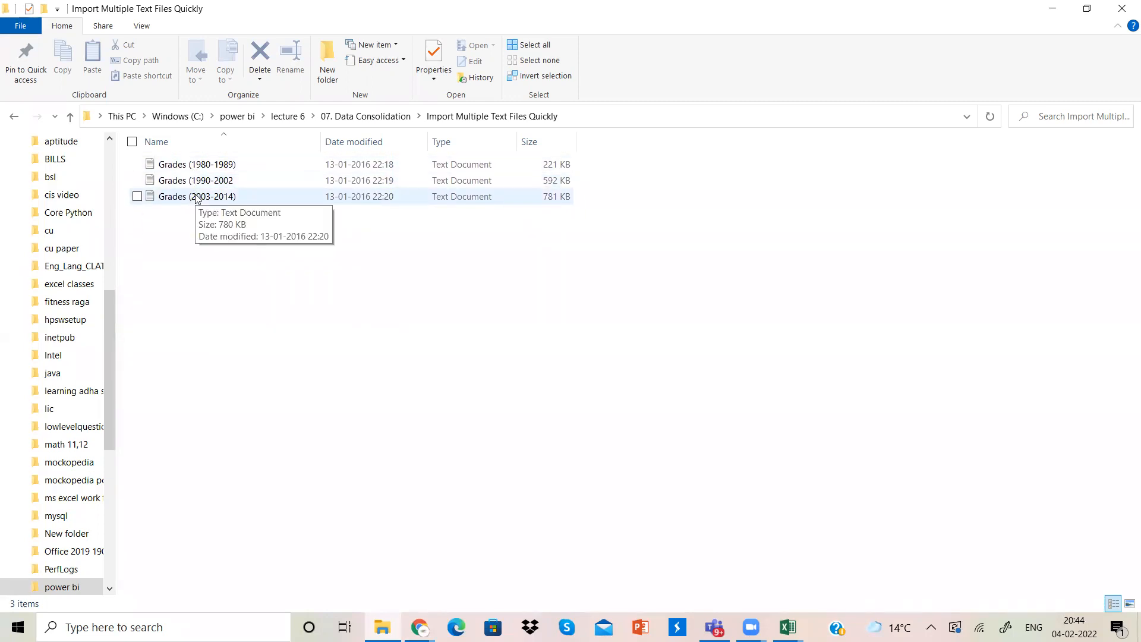
Check the 06. Report Generation - Advanced folder in lecture 6, and return to the Import Multiple Text Files Quickly folder.
key("BackSpace")
key("BackSpace")
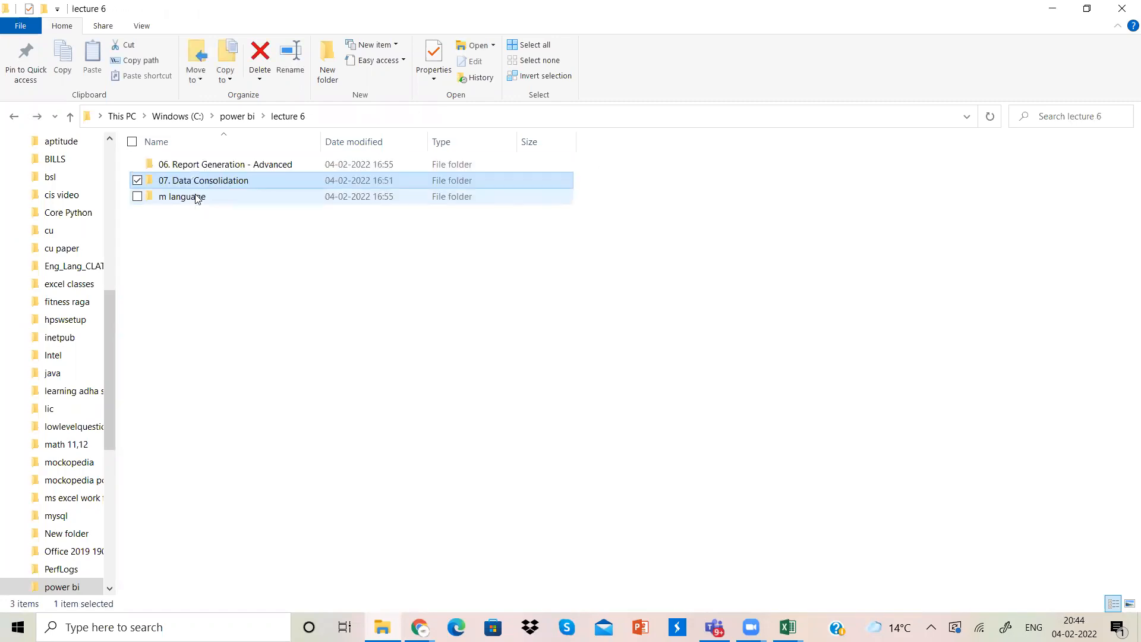
double_click(250, 164)
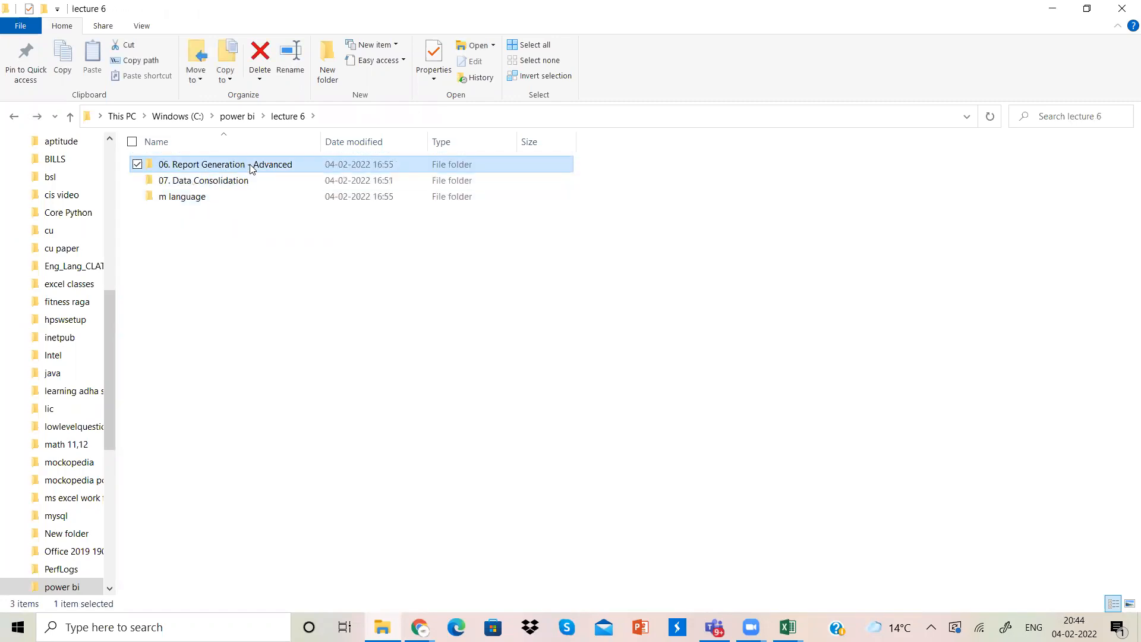
key("BackSpace")
left_click(249, 180)
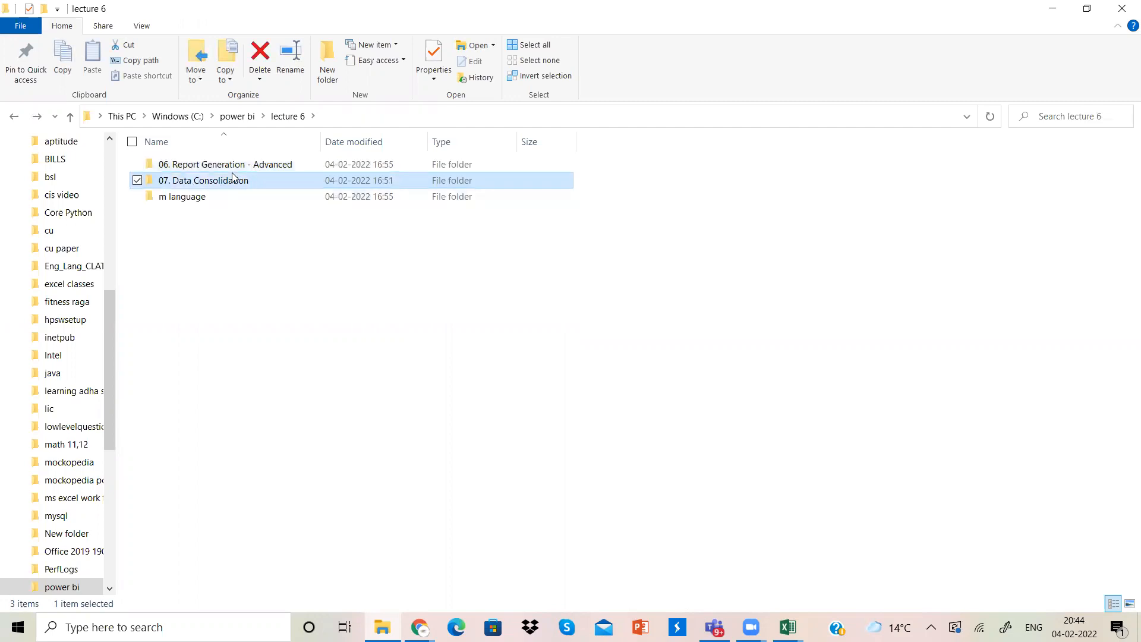
mouse_move(230, 182)
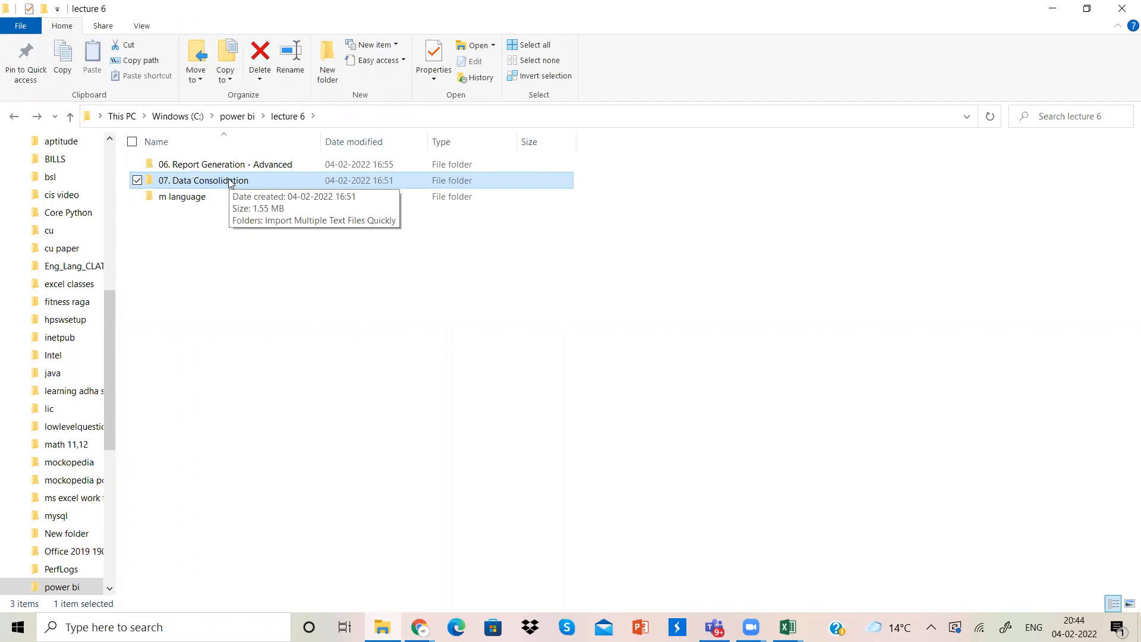
double_click(230, 181)
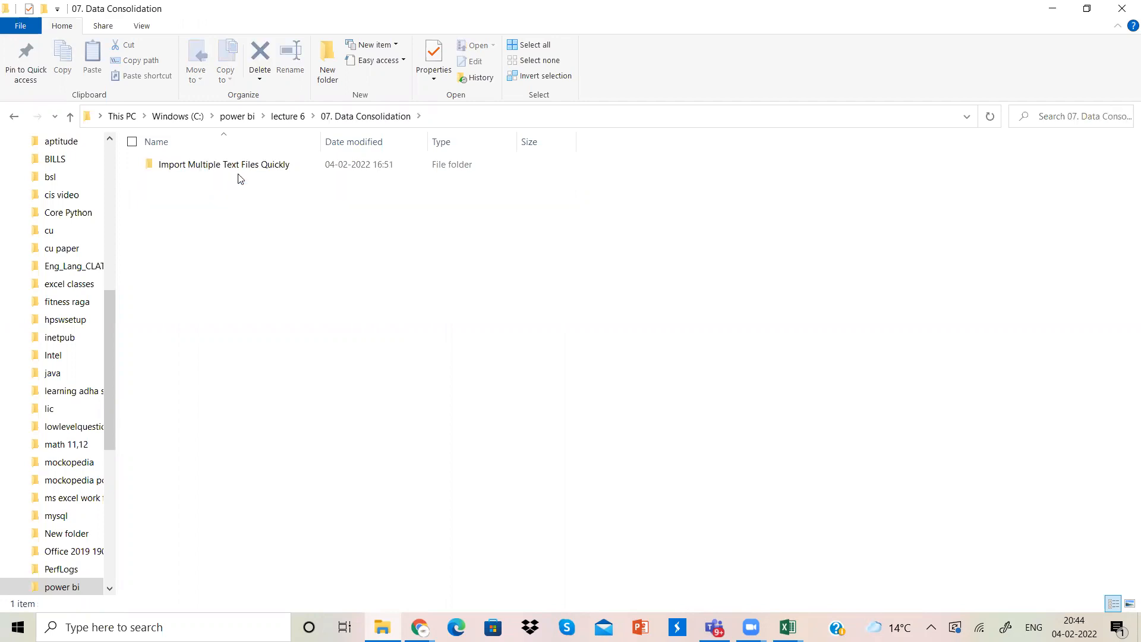
double_click(248, 174)
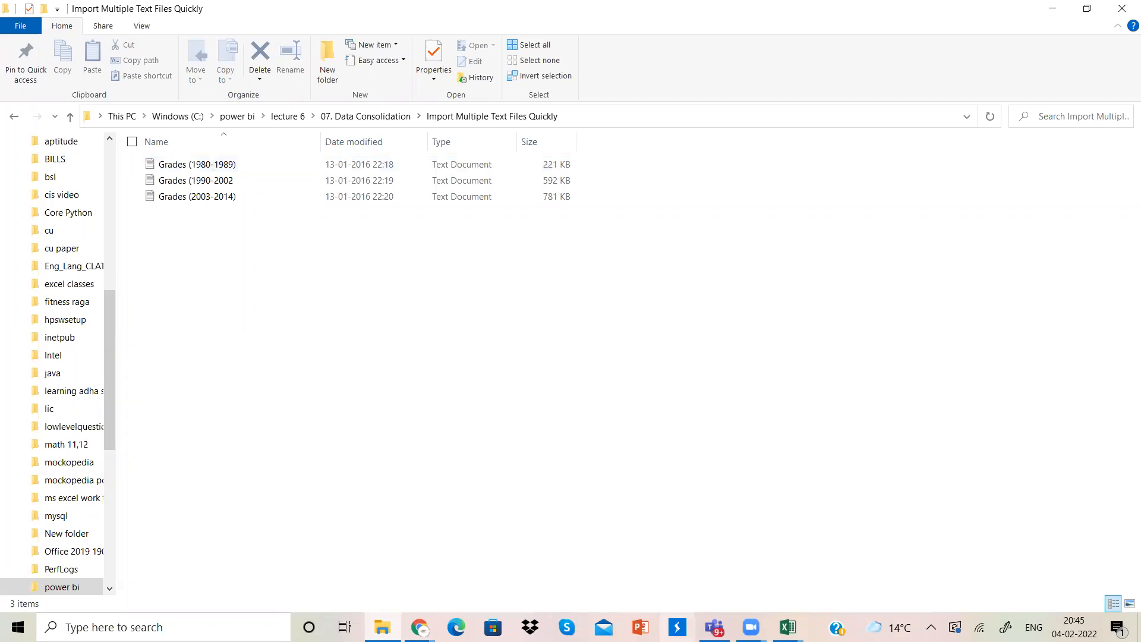
Switch to the Merge Columns with Restoring Formatting workbook in Excel and close it without saving.
left_click(788, 627)
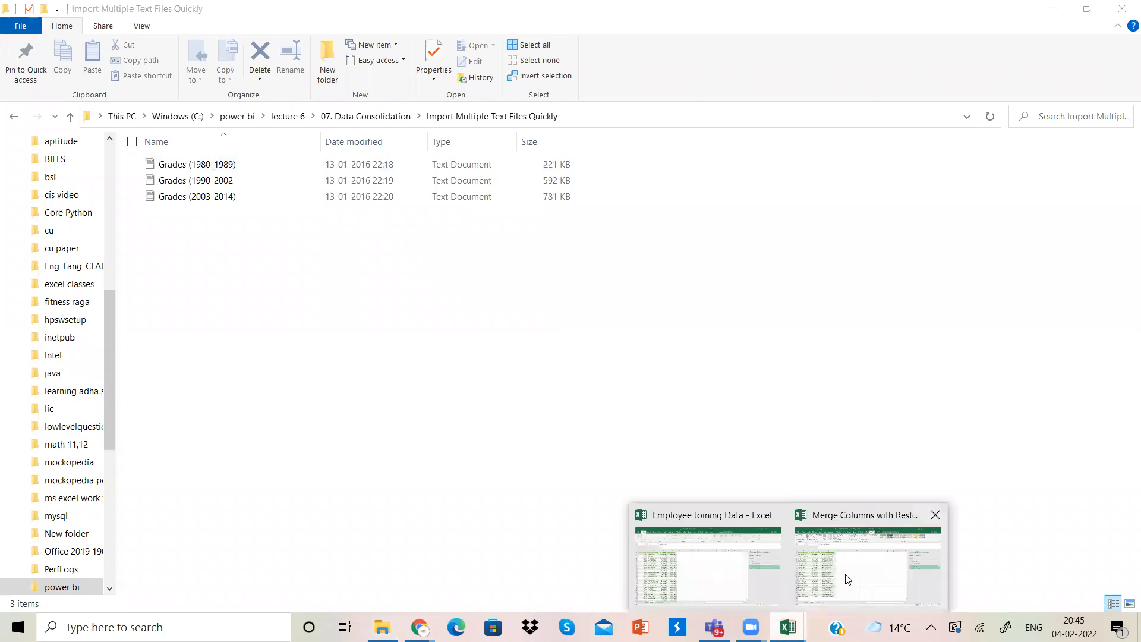
left_click(848, 580)
left_click(1124, 6)
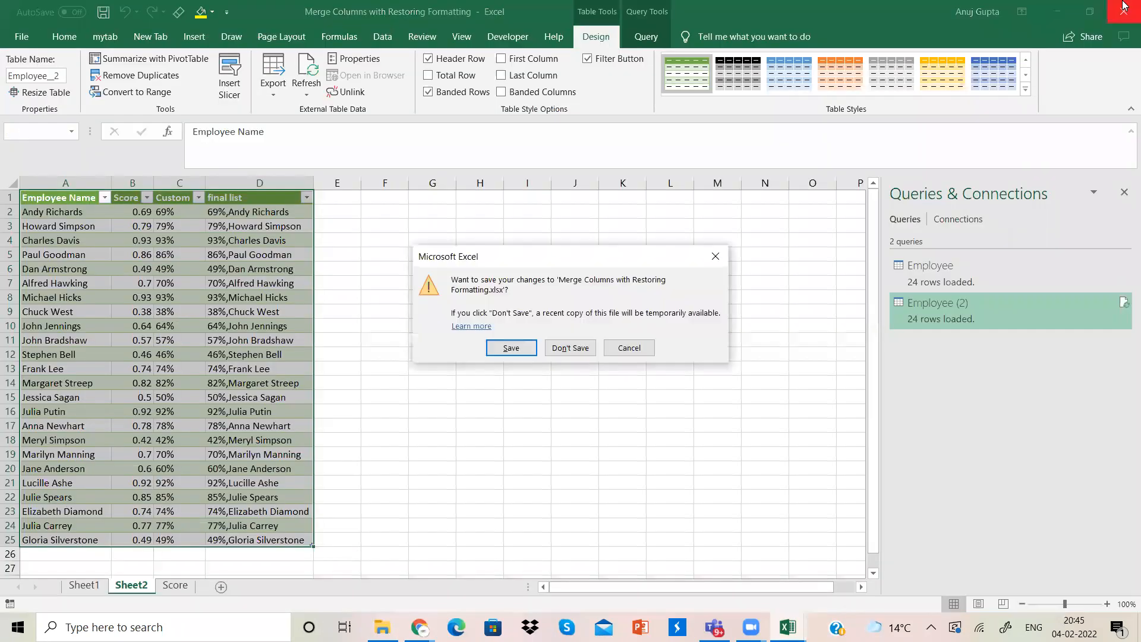
left_click(574, 347)
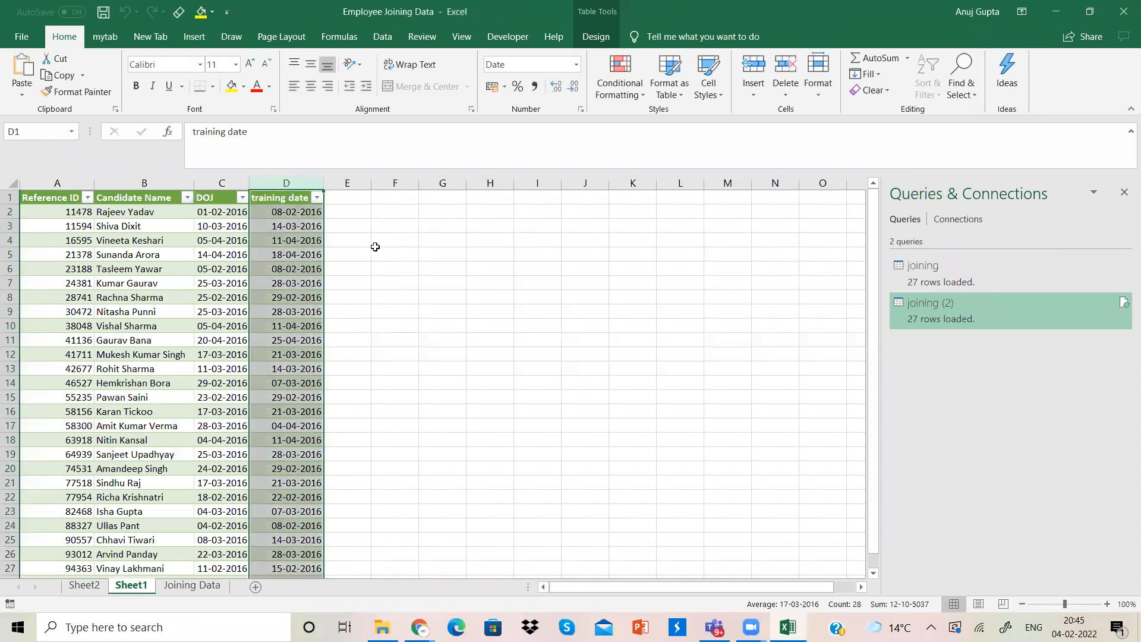
Create a new blank workbook, start a data import from a folder and open the folder browser.
key("ctrl+n")
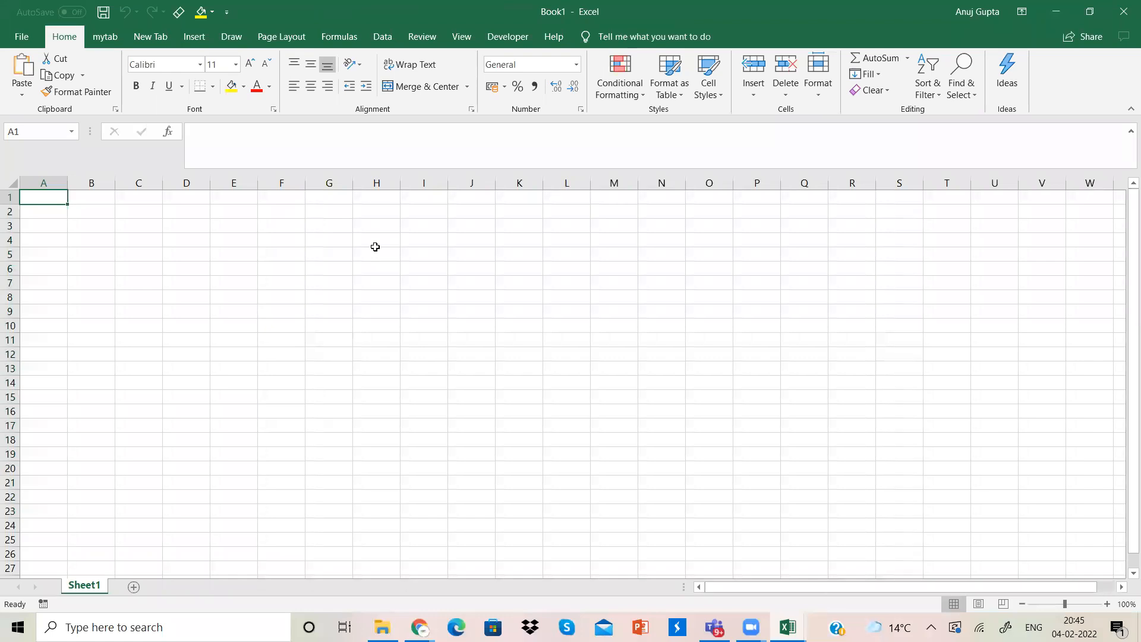
left_click(374, 38)
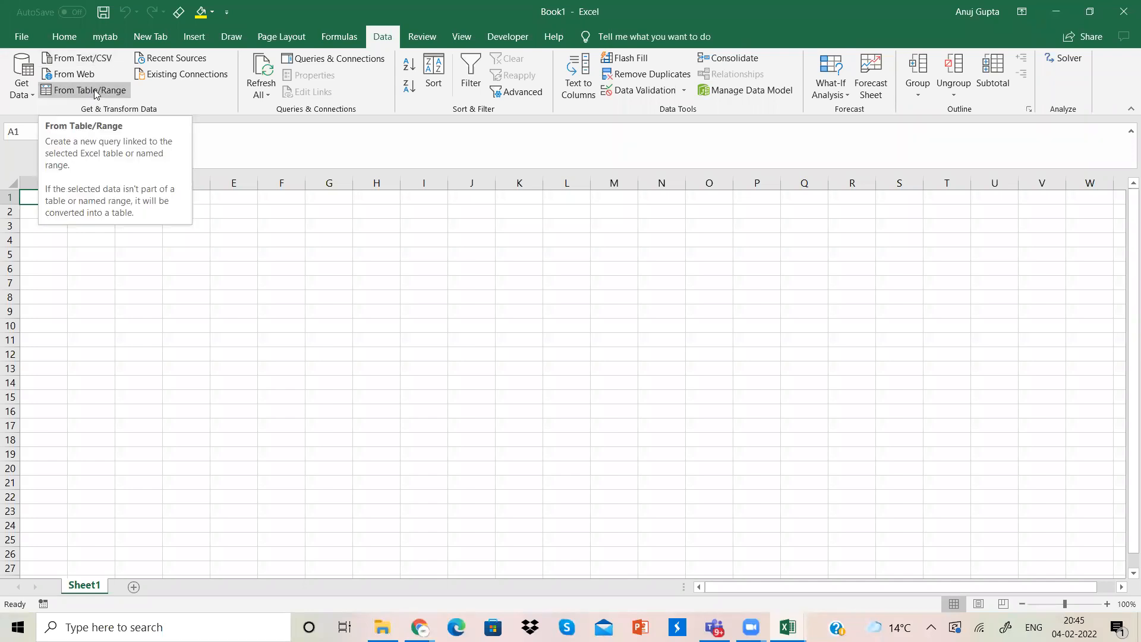
left_click(28, 95)
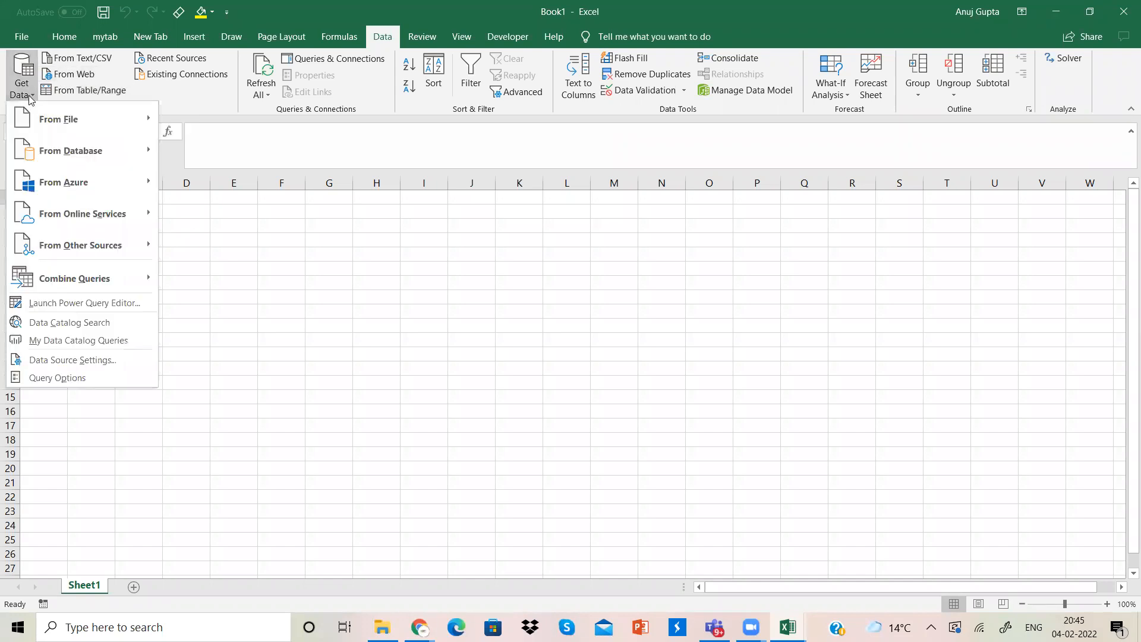
mouse_move(33, 117)
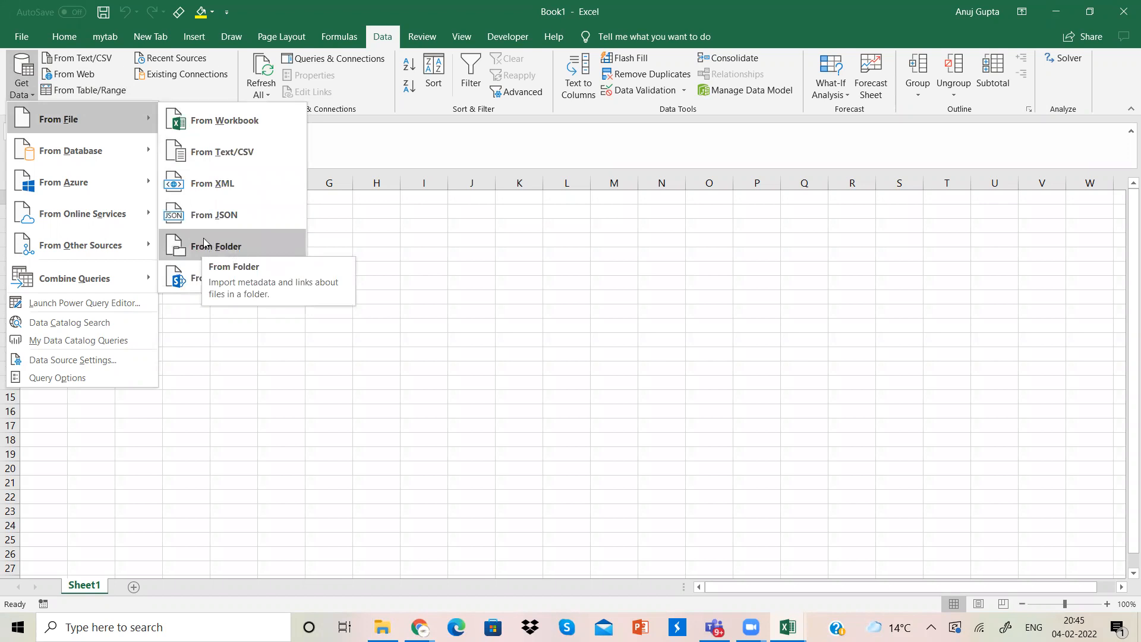
left_click(249, 237)
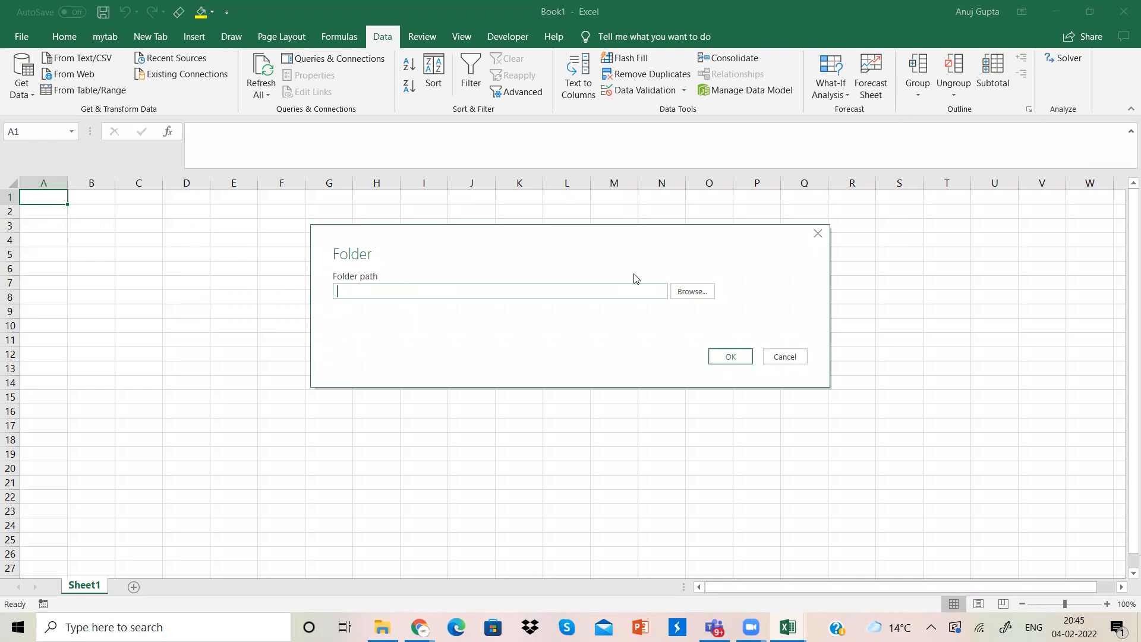
left_click(704, 293)
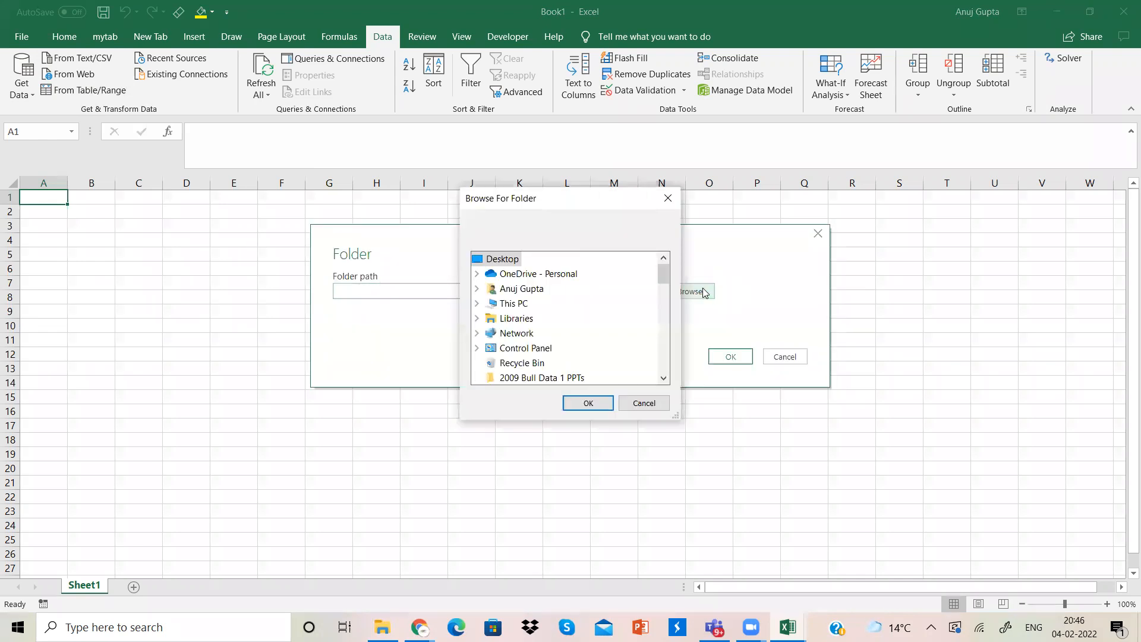
Look through the top-level folder tree for the location of the lecture files.
left_click(663, 378)
left_click(664, 378)
left_click(663, 379)
left_click(663, 379)
left_click(664, 379)
left_click(664, 379)
left_click(663, 378)
left_click(663, 379)
left_click(663, 379)
left_click(663, 379)
left_click(663, 378)
left_click(663, 378)
left_click(663, 379)
left_click(663, 379)
left_click(664, 378)
left_click(663, 379)
left_click(663, 379)
double_click(663, 378)
double_click(663, 379)
left_click(663, 378)
left_click(663, 378)
double_click(663, 378)
double_click(664, 379)
left_click(664, 379)
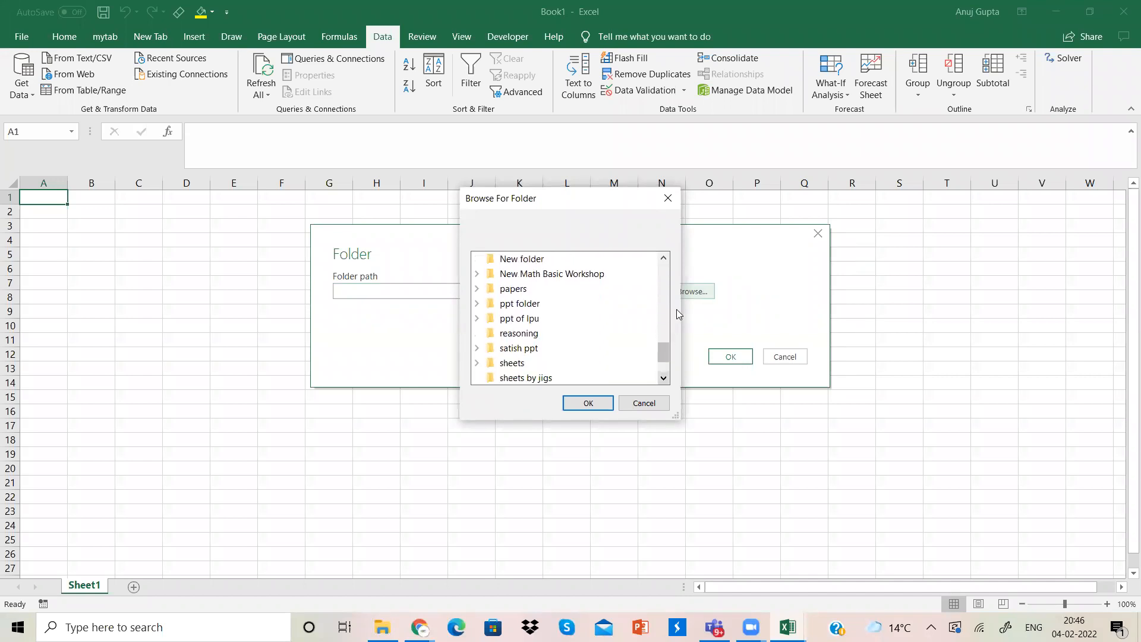
left_click(664, 379)
left_click(664, 379)
left_click(663, 379)
left_click(664, 379)
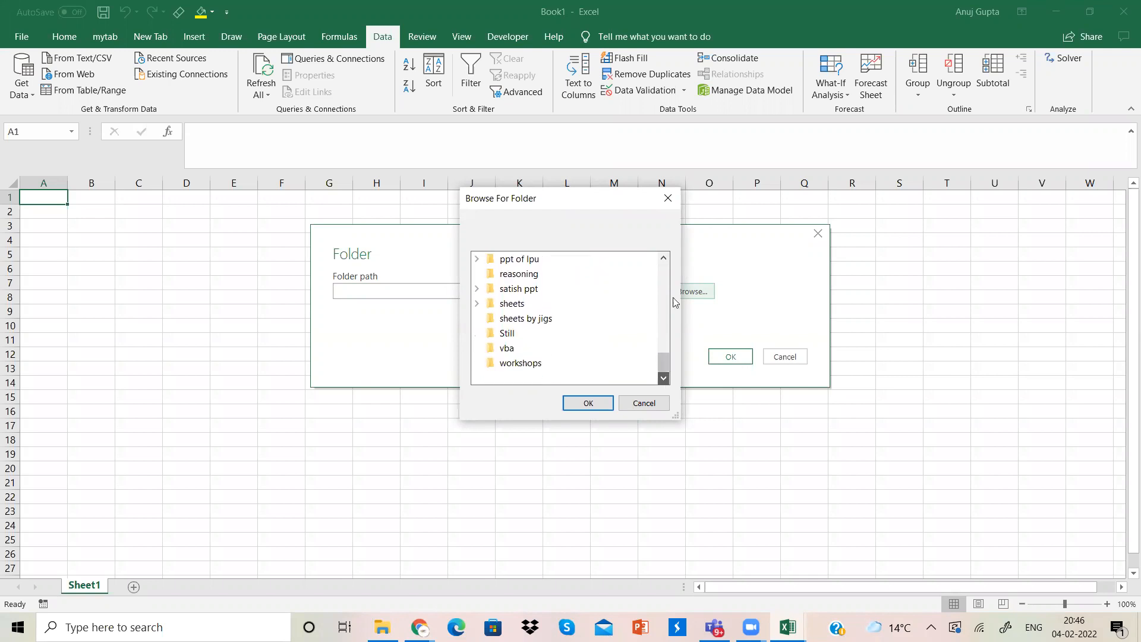
left_click(664, 294)
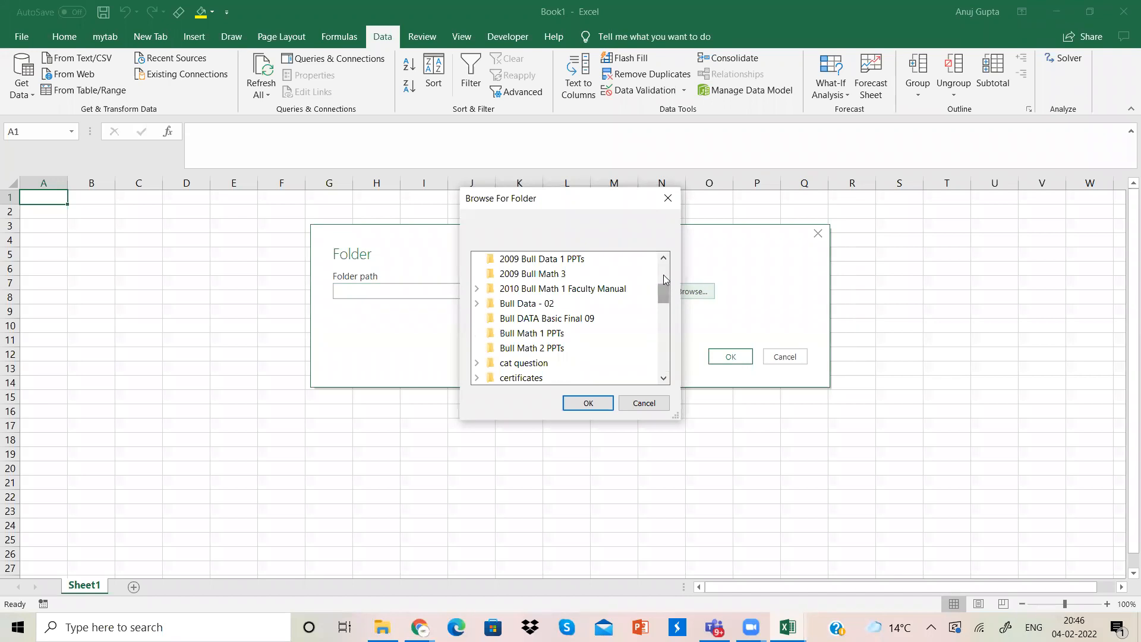
left_click(663, 274)
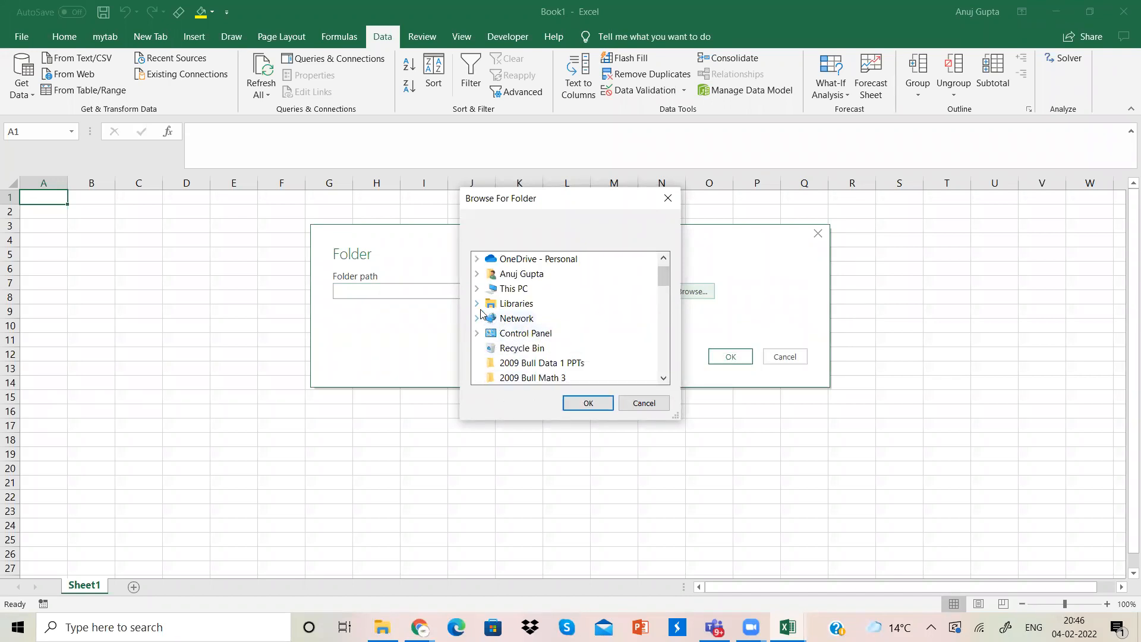
Preview the files in C:\power bi\lecture 6\07. Data Consolidation\Import Multiple Text Files Quickly, and close the preview without importing.
left_click(477, 290)
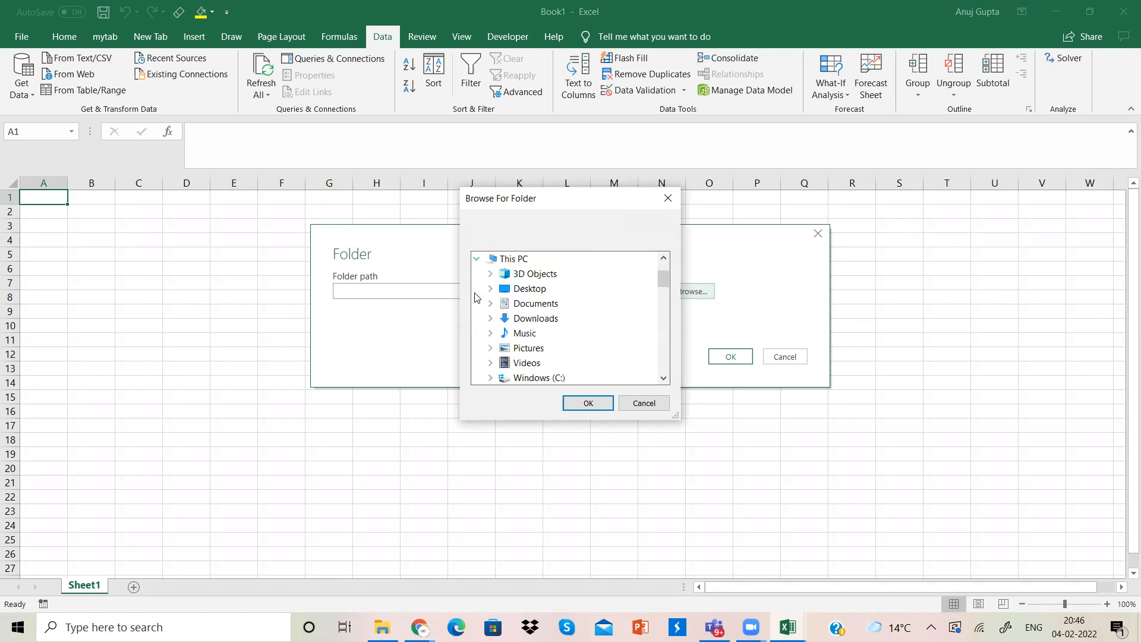
double_click(538, 378)
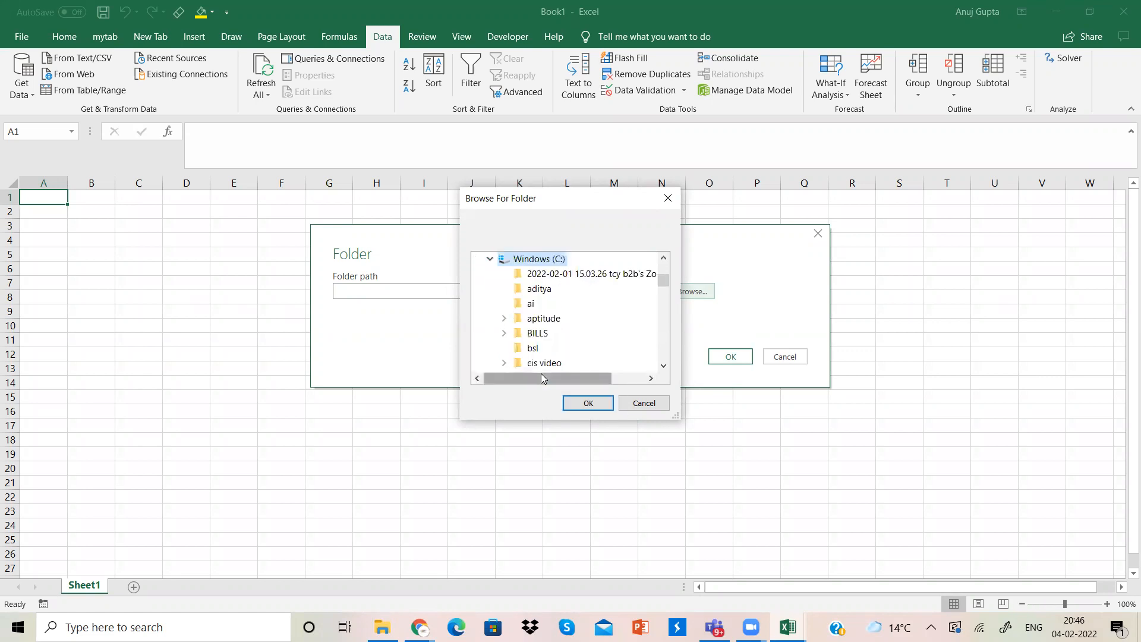
left_click(663, 366)
left_click(663, 366)
left_click(664, 366)
left_click(663, 365)
left_click(663, 366)
left_click(663, 365)
left_click(663, 366)
left_click(663, 365)
left_click(664, 365)
left_click(664, 365)
left_click(663, 366)
left_click(664, 365)
left_click(663, 365)
left_click(663, 366)
left_click(663, 365)
left_click(663, 365)
left_click(663, 366)
left_click(664, 366)
left_click(664, 365)
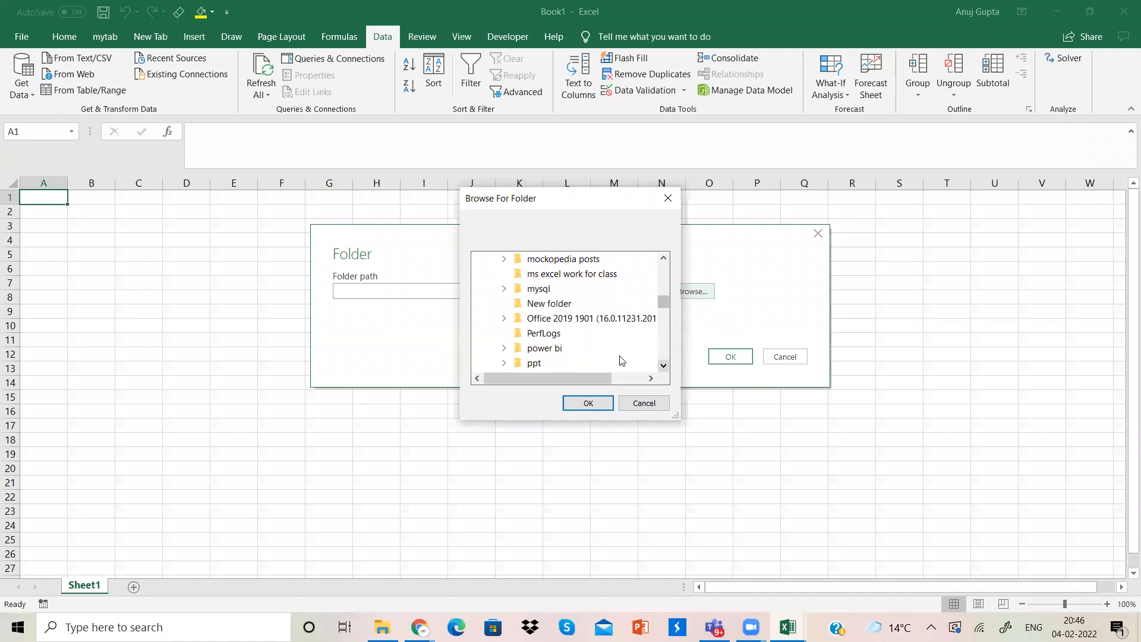
double_click(550, 349)
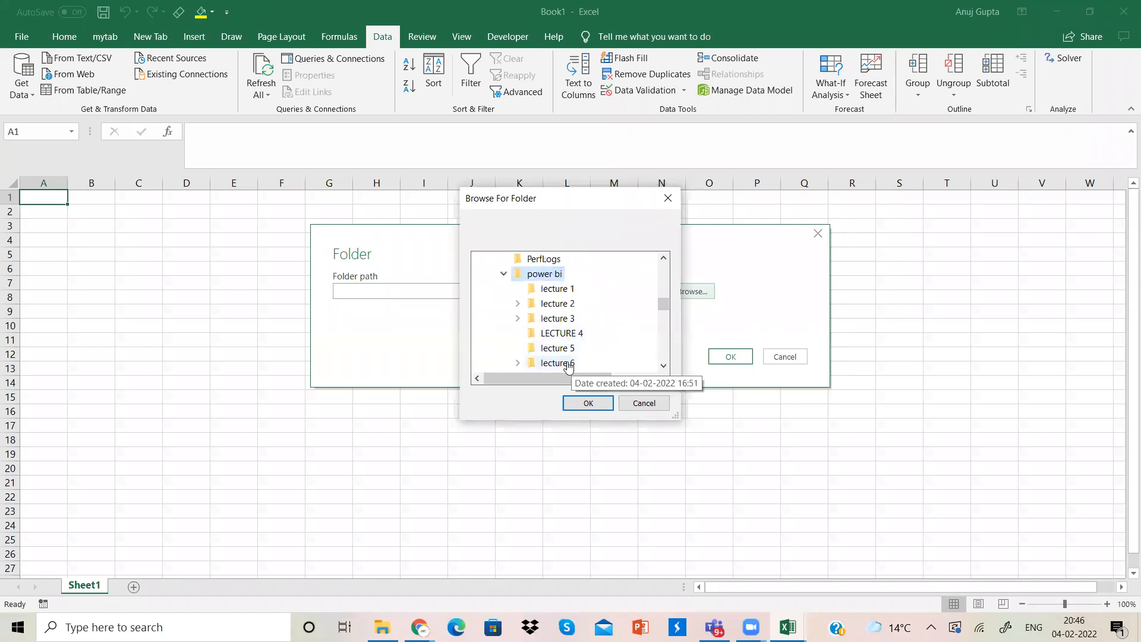
double_click(547, 364)
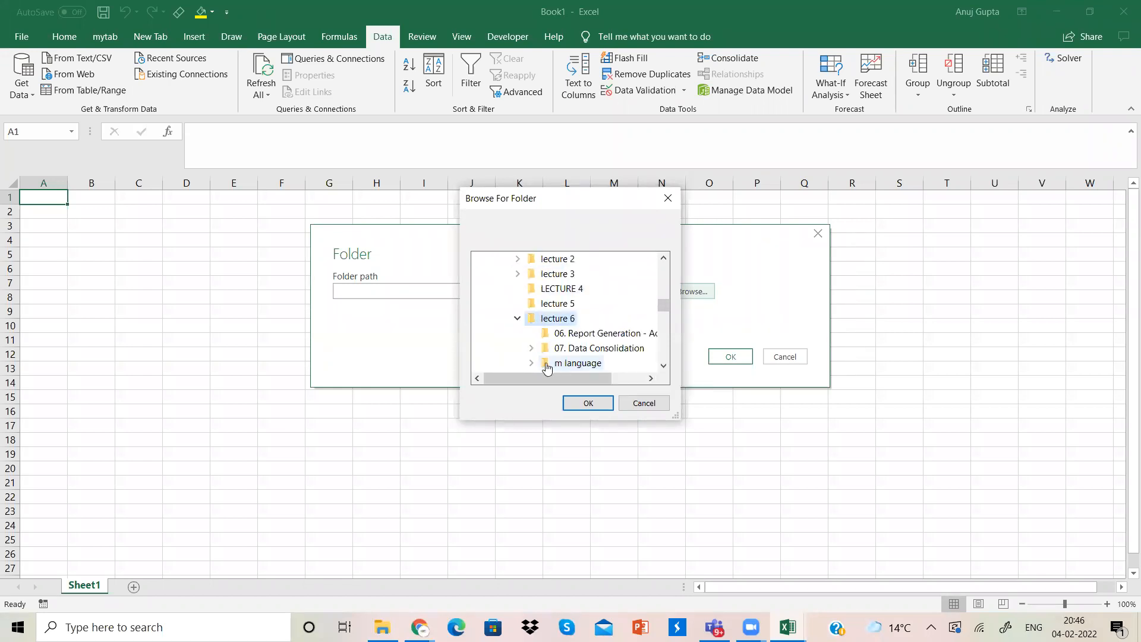
double_click(595, 352)
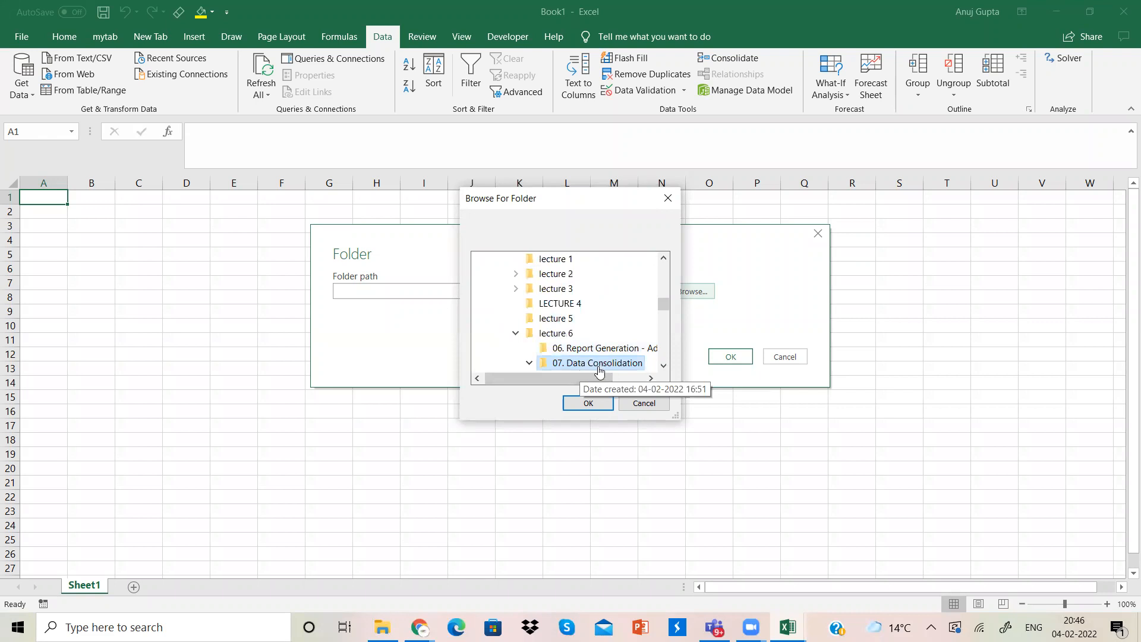
left_click(664, 365)
left_click(664, 364)
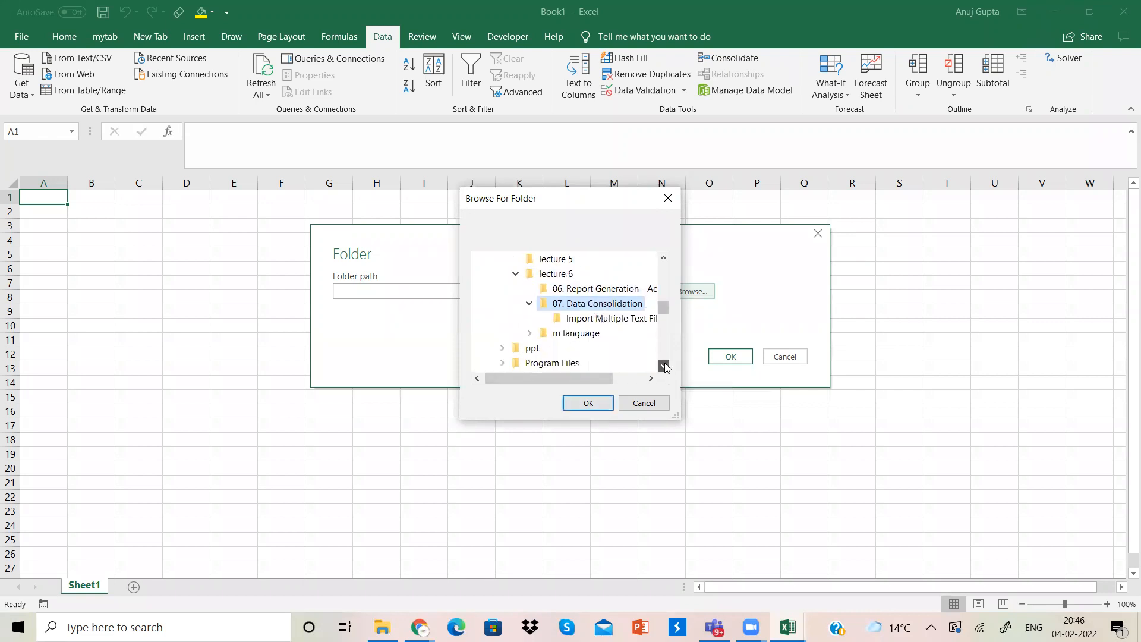
left_click(582, 321)
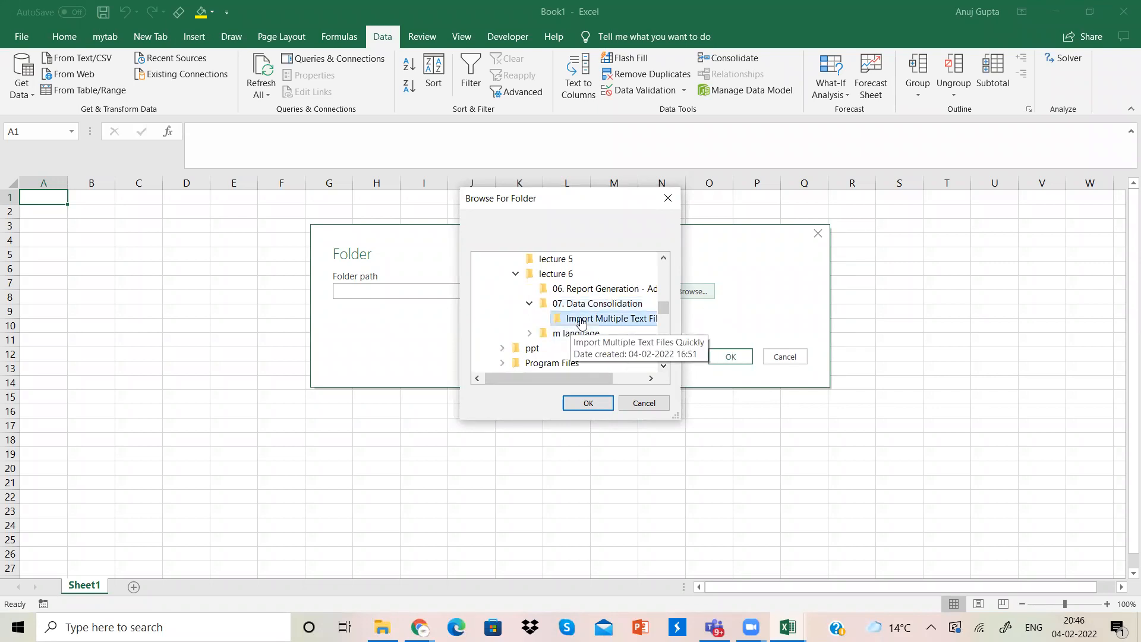
left_click(587, 403)
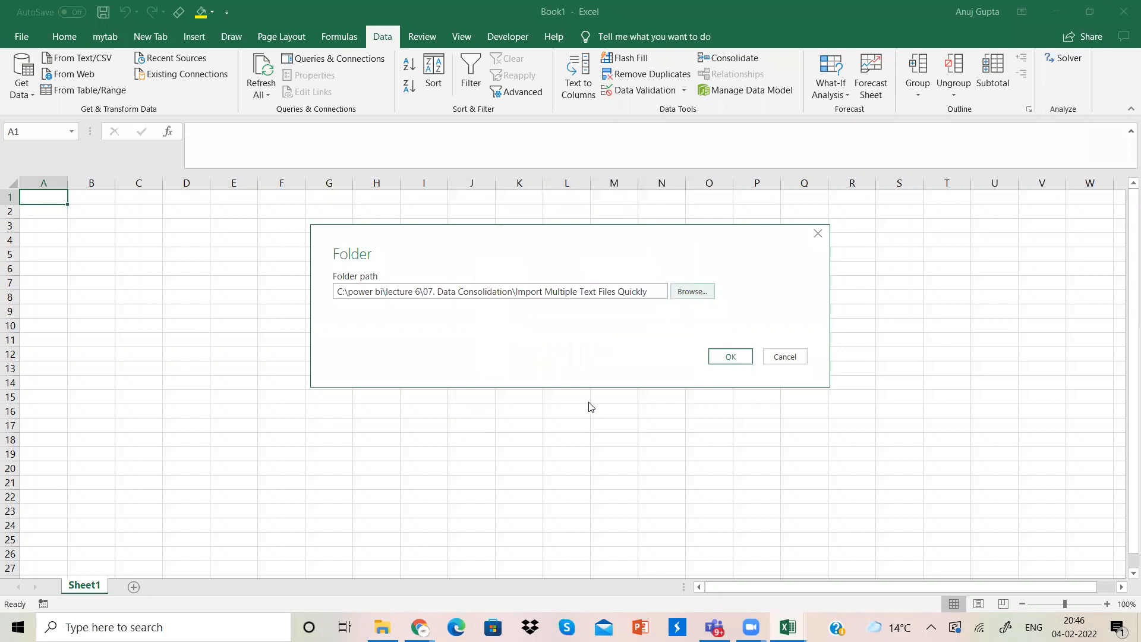
left_click(730, 357)
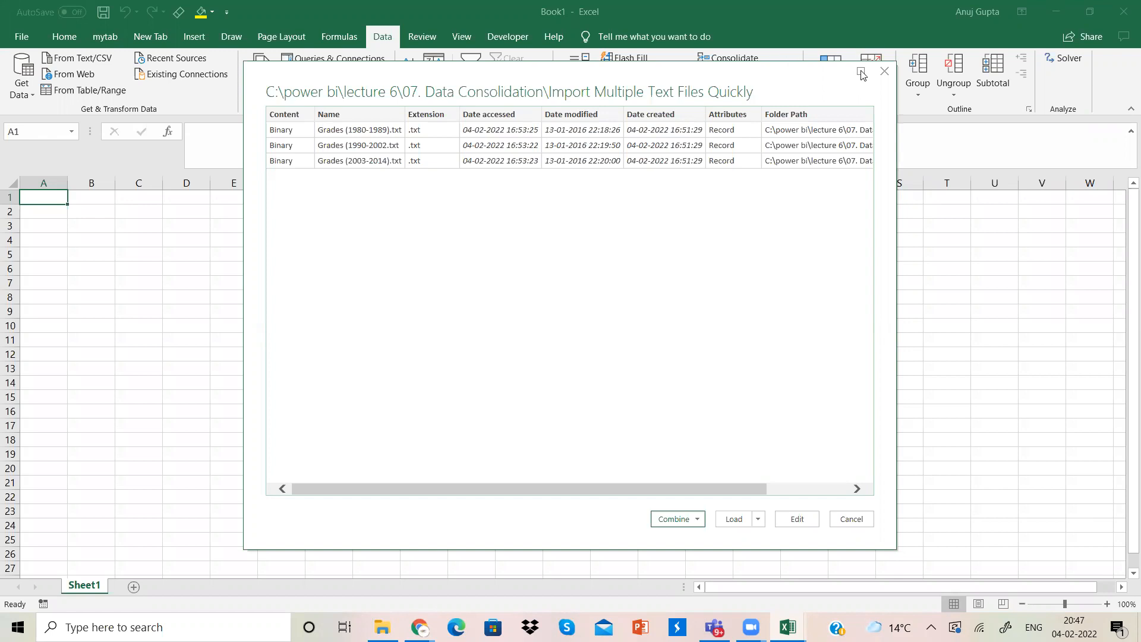
left_click(884, 72)
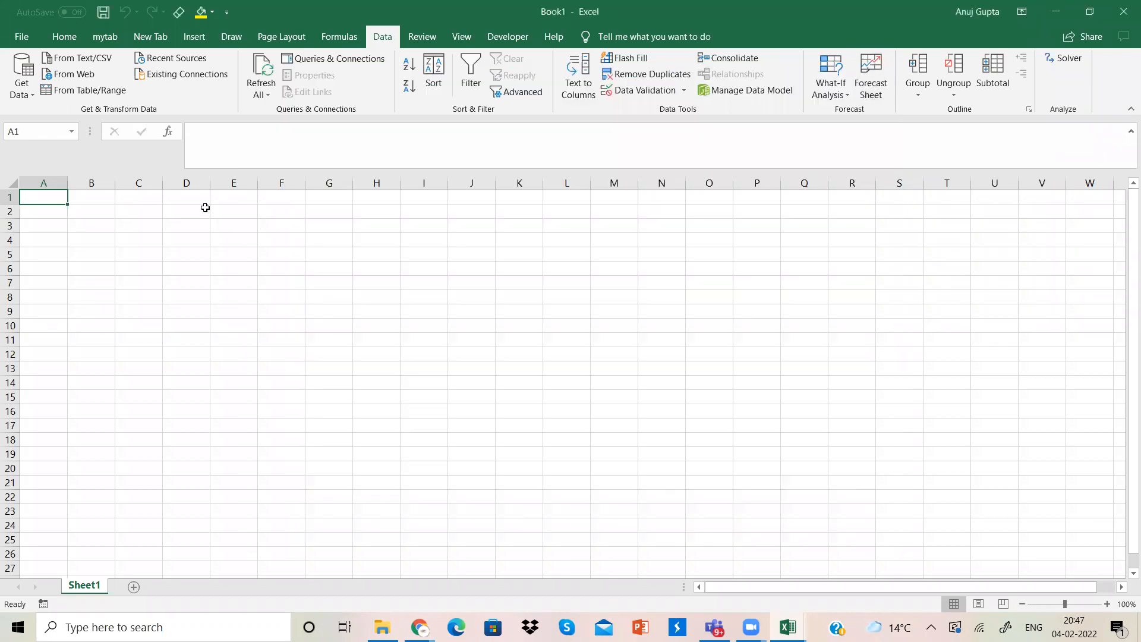
Start a data import from a folder and expand This PC and Windows (C:) in the folder browser.
left_click(22, 84)
mouse_move(63, 132)
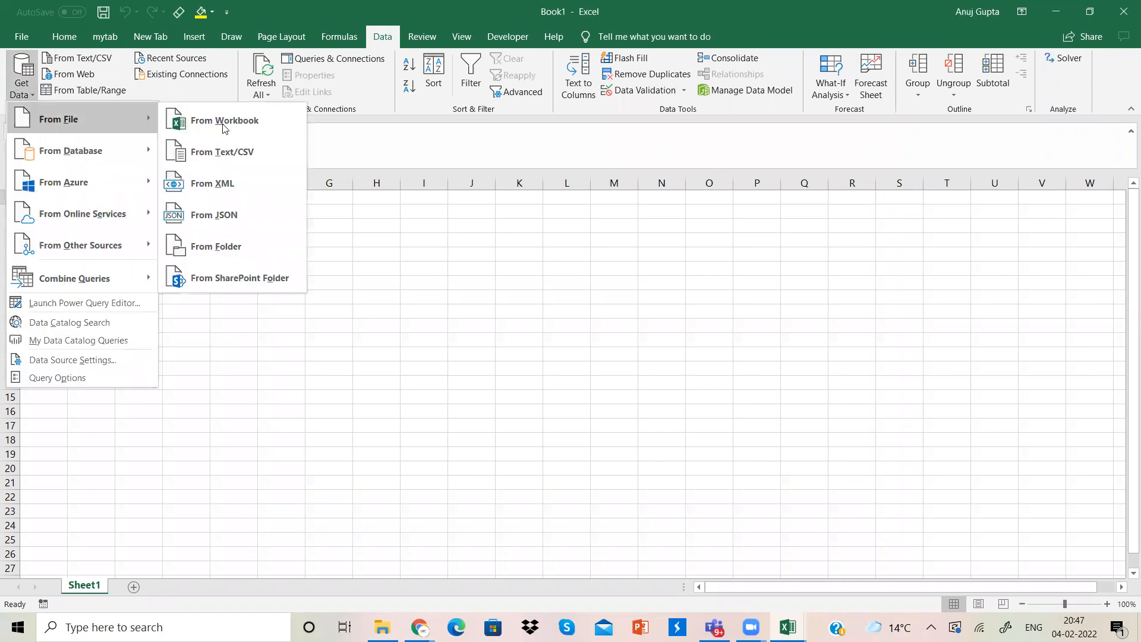
left_click(231, 249)
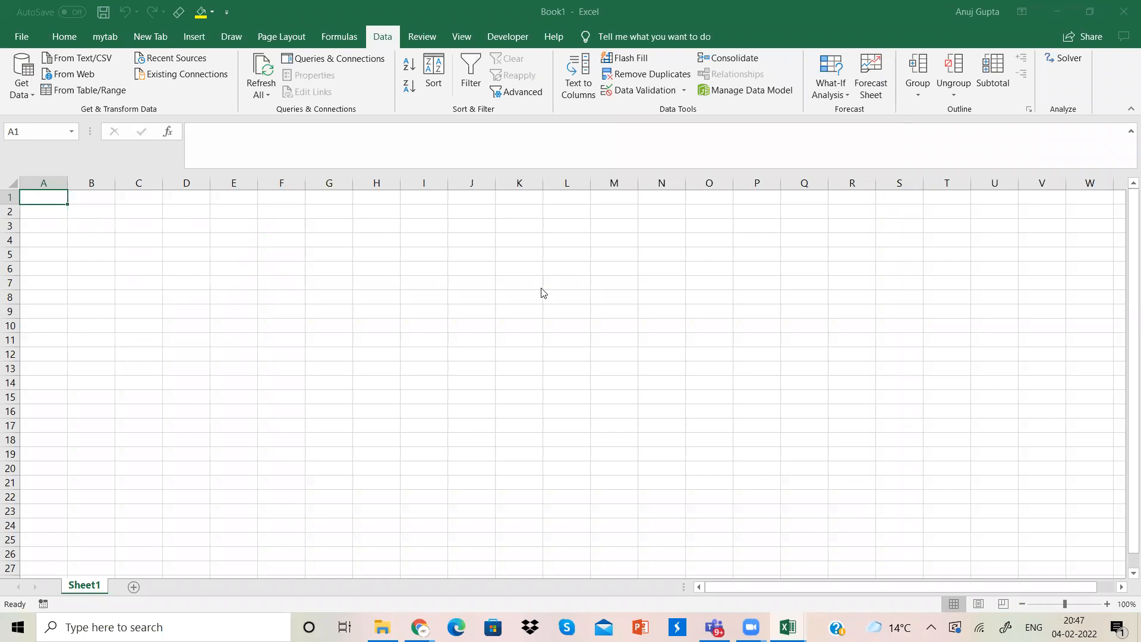
left_click(688, 293)
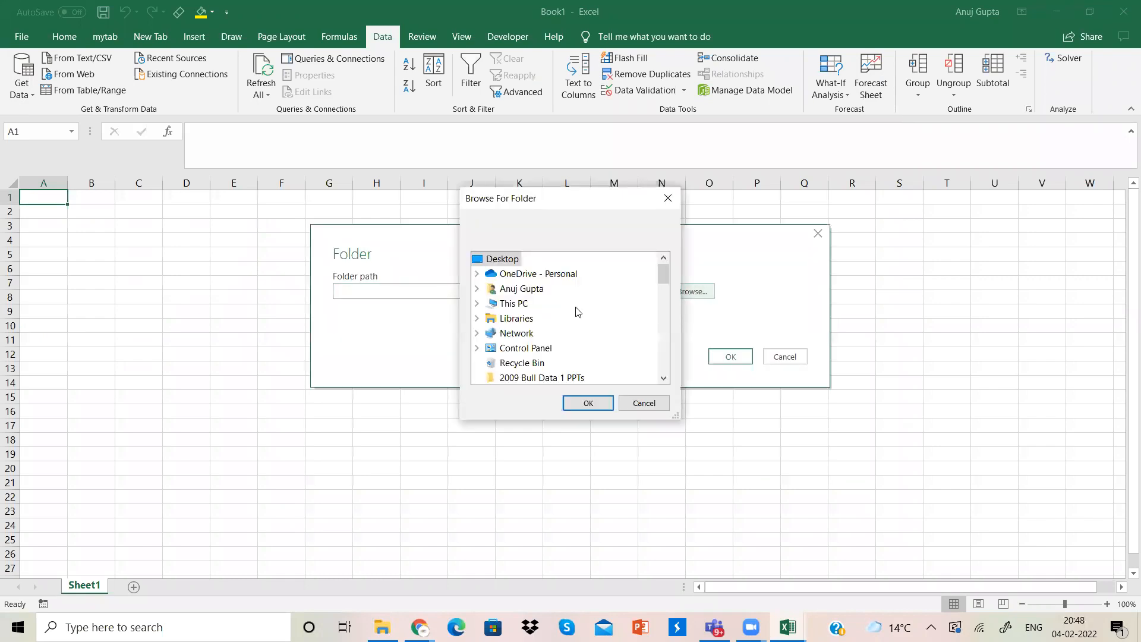
left_click(477, 304)
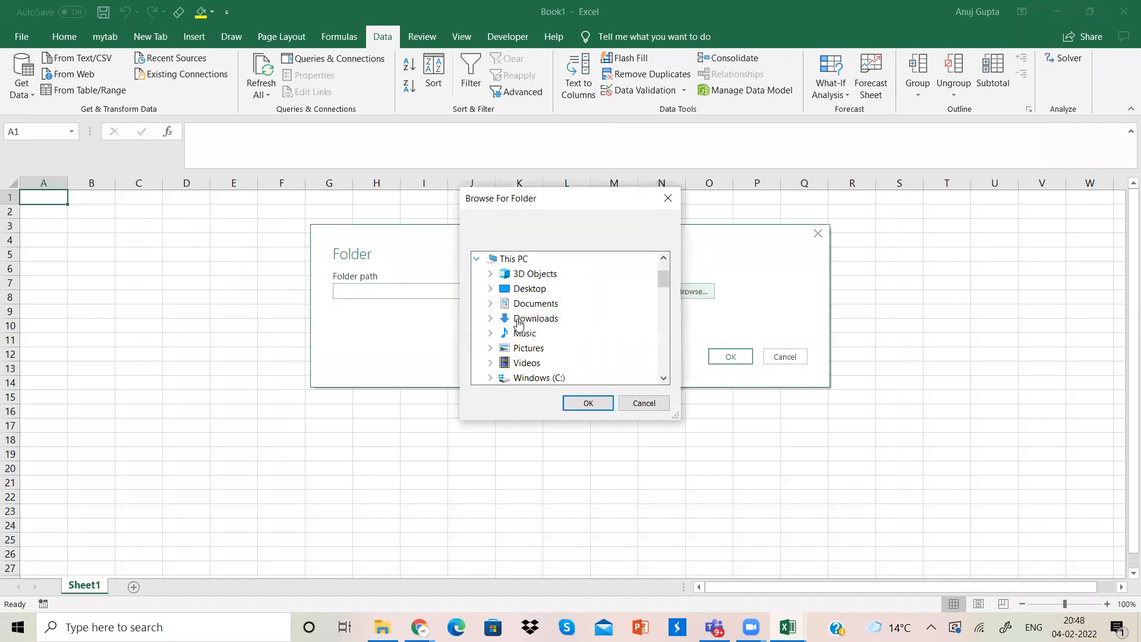
double_click(540, 378)
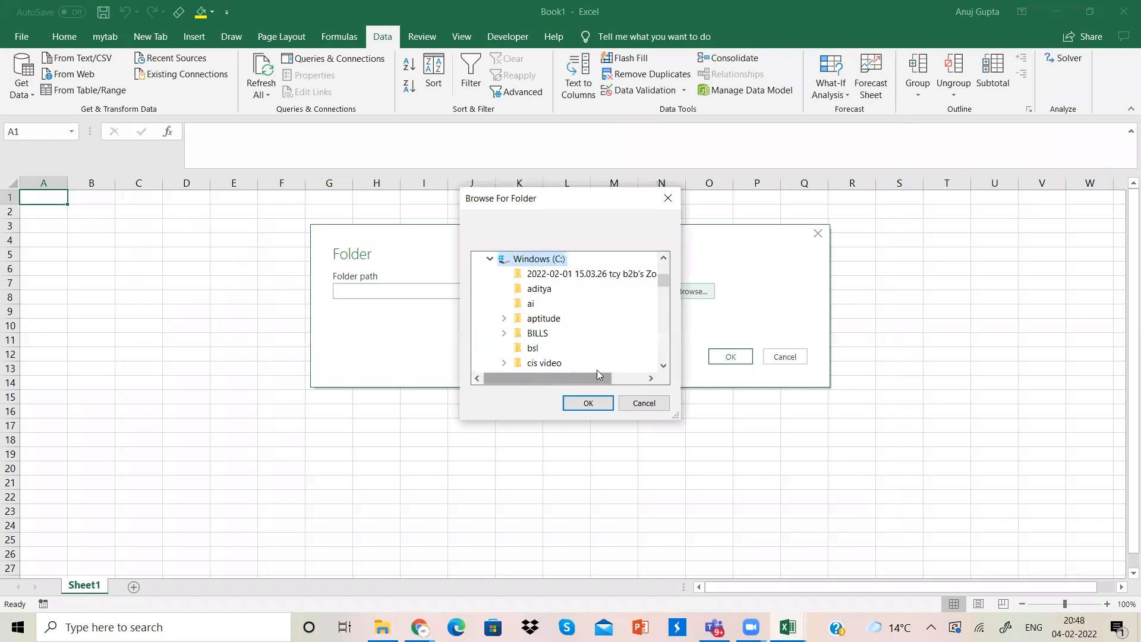
Expand the power bi folder on drive C:, followed by lecture 6 and 07. Data Consolidation inside it.
left_click(663, 366)
left_click(662, 366)
left_click(663, 366)
left_click(663, 365)
left_click(663, 365)
left_click(663, 365)
left_click(662, 365)
left_click(663, 365)
left_click(663, 365)
left_click(663, 366)
left_click(662, 365)
left_click(663, 365)
left_click(662, 365)
left_click(663, 366)
left_click(662, 366)
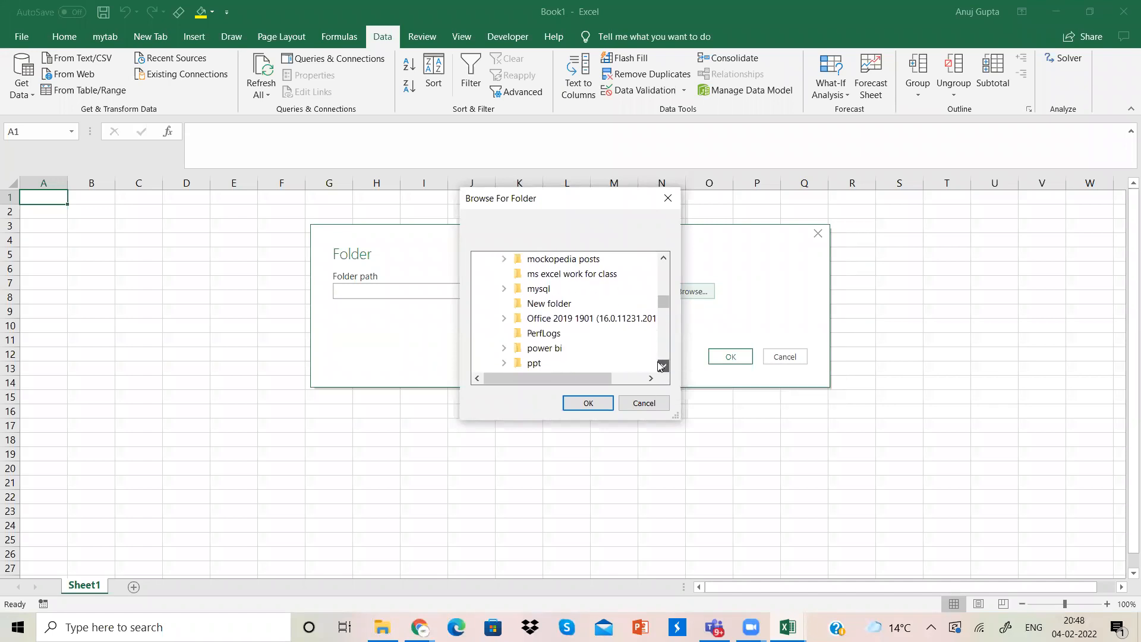
double_click(544, 349)
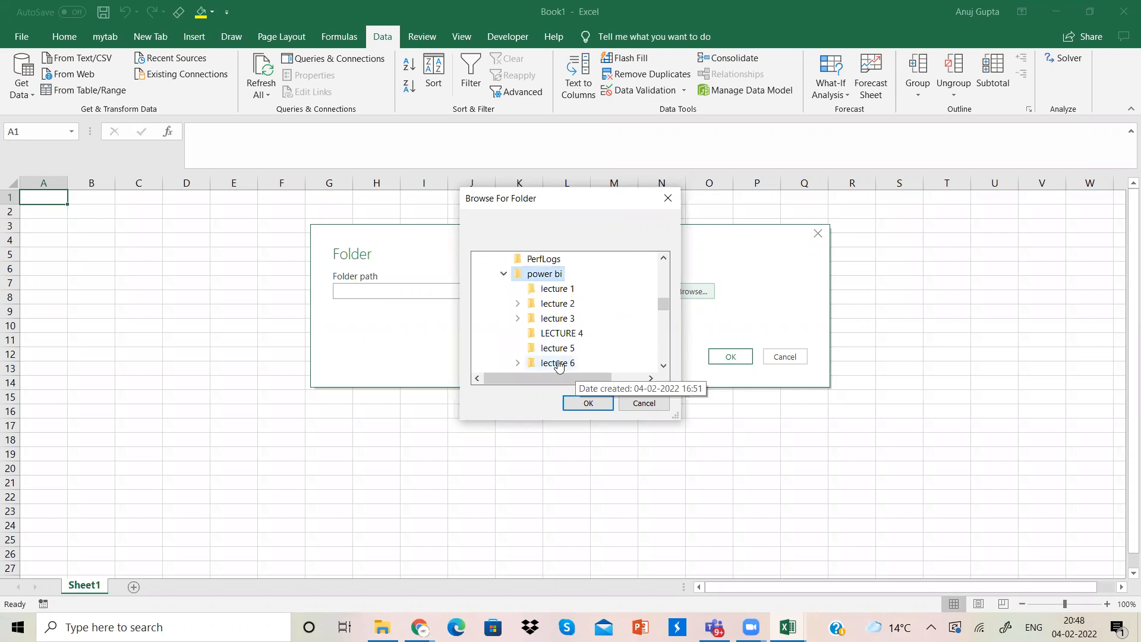
double_click(565, 363)
double_click(610, 350)
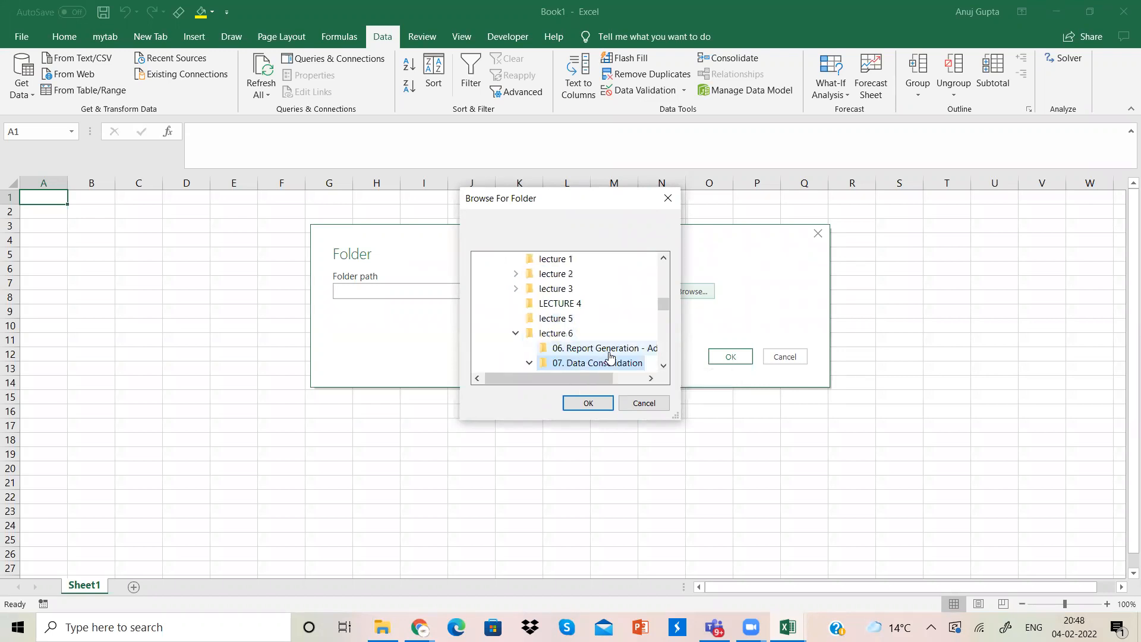
Choose the Import Multiple Text Files Quickly folder as the import source and preview its file list.
left_click(664, 367)
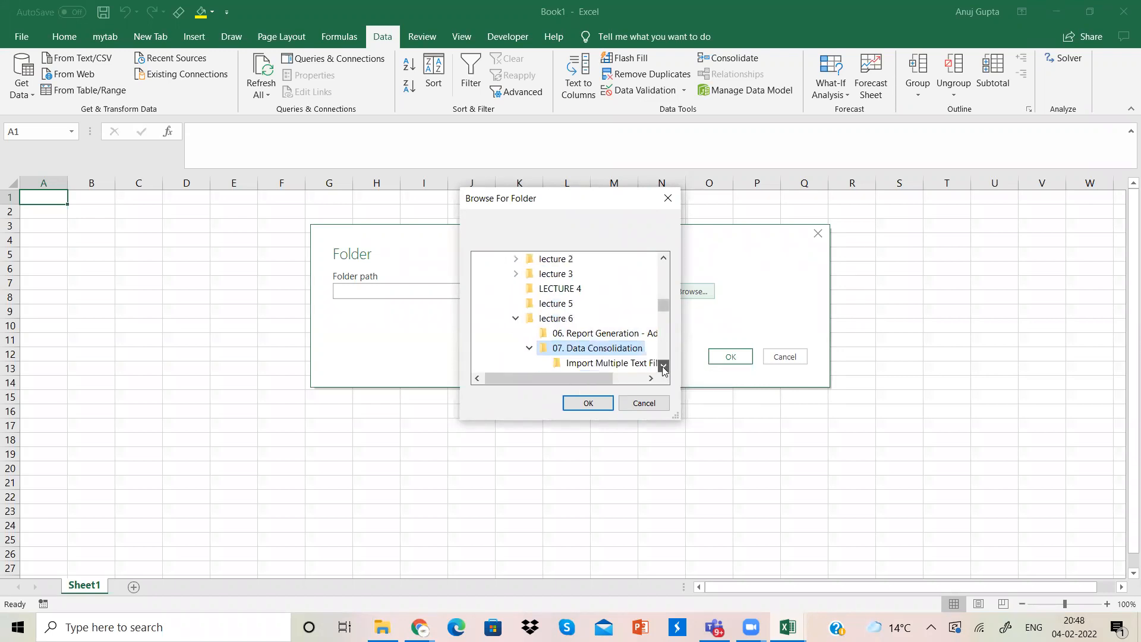
left_click(663, 366)
left_click(664, 367)
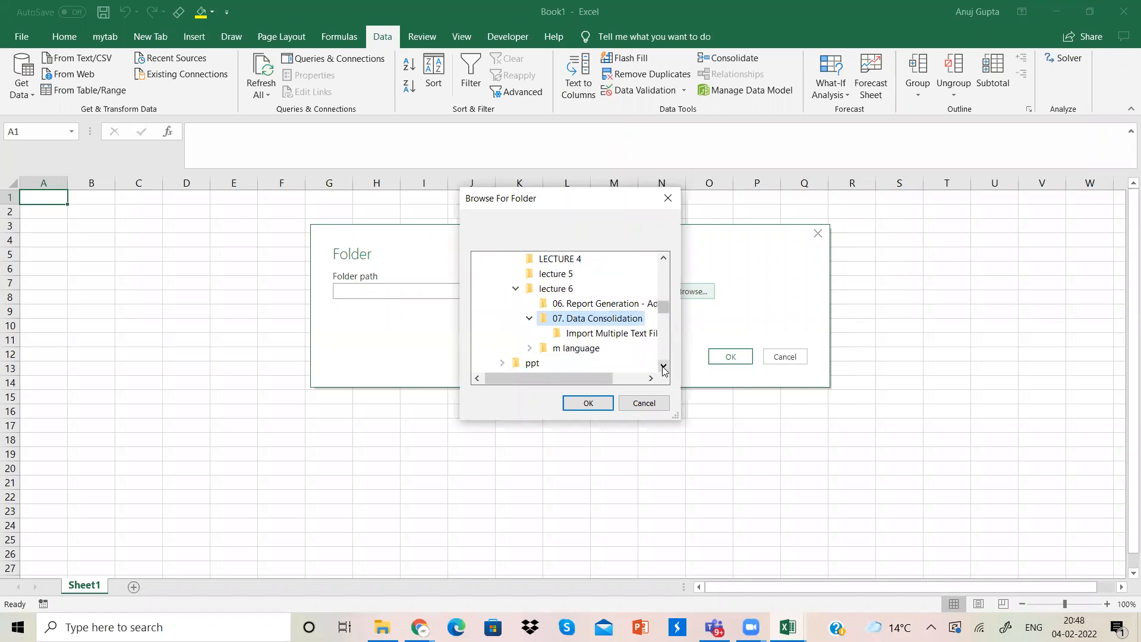
left_click(617, 336)
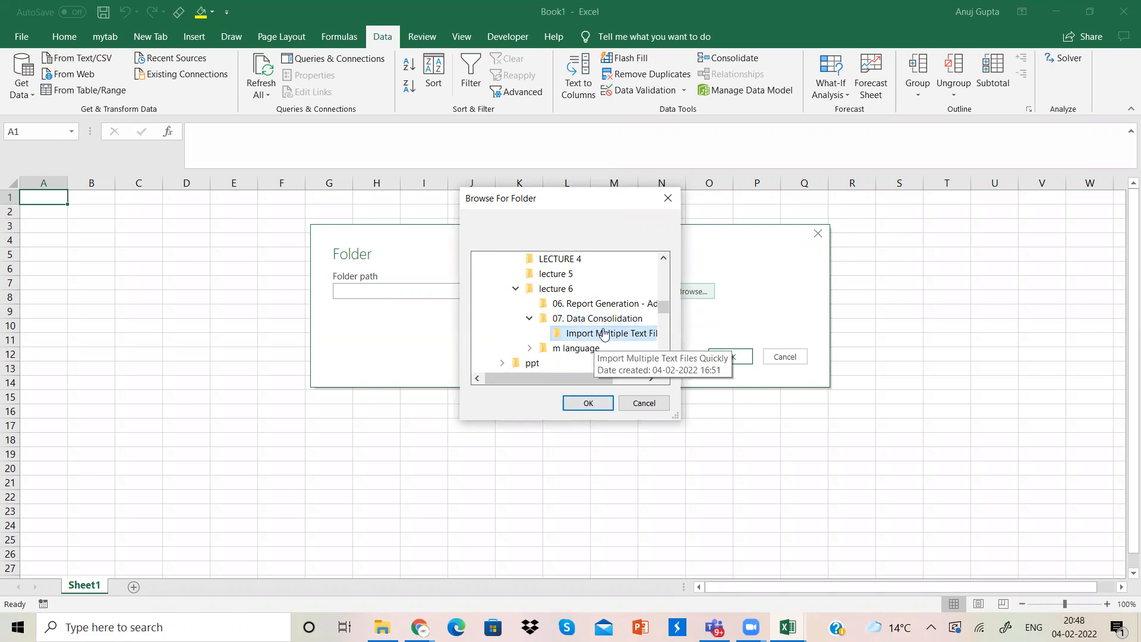
left_click(588, 403)
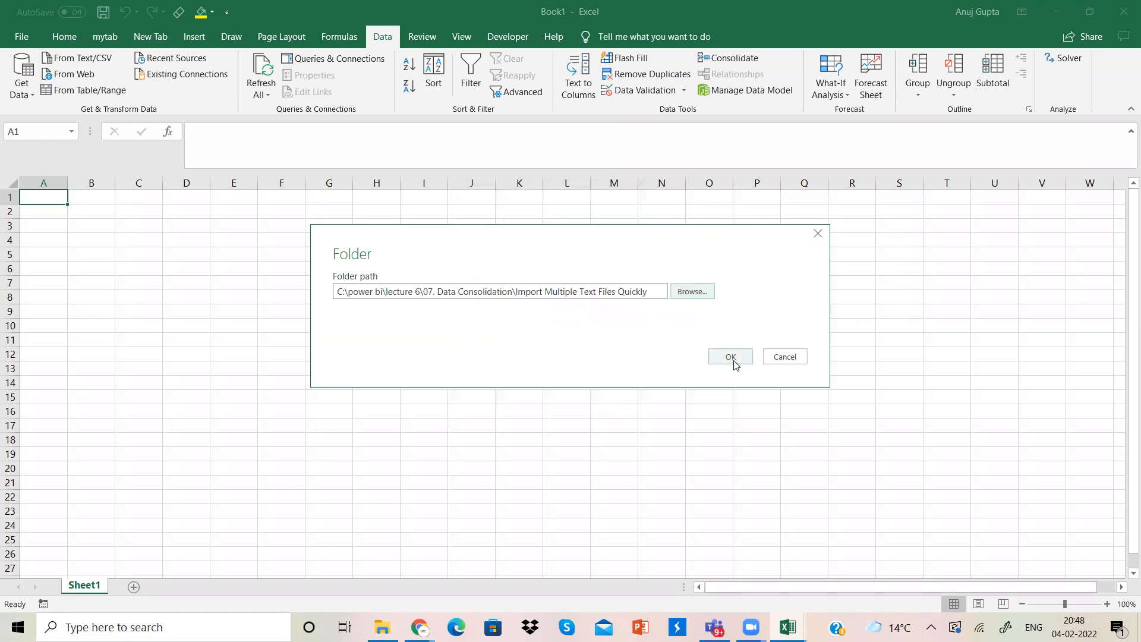
left_click(733, 360)
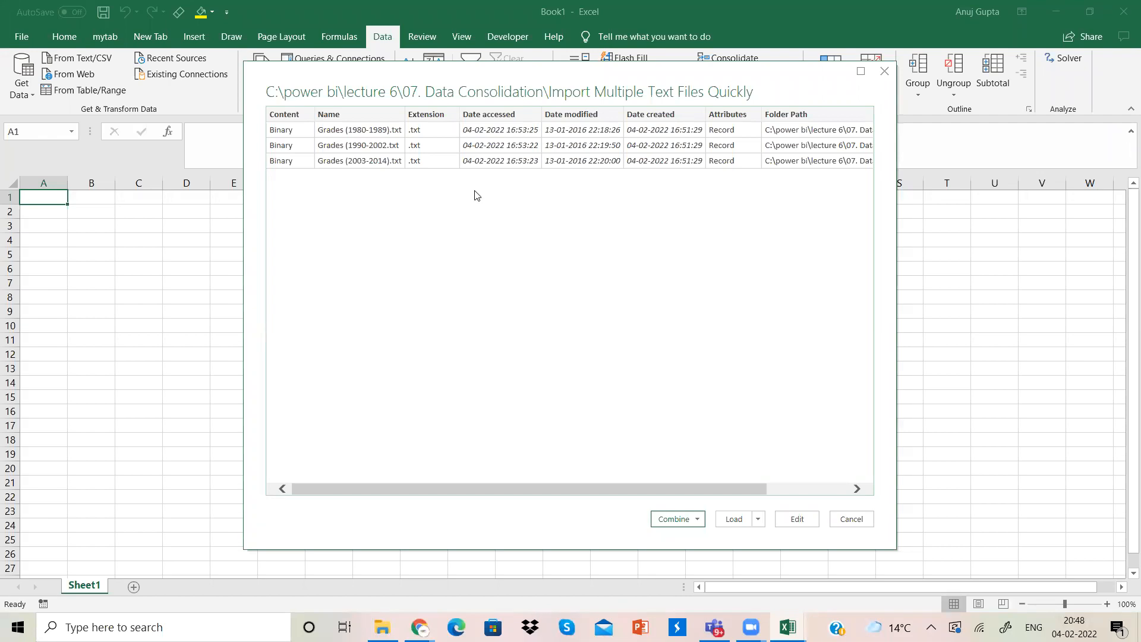
Check the available combine and load options for the Grades text files, and choose Combine & Load.
left_click(698, 523)
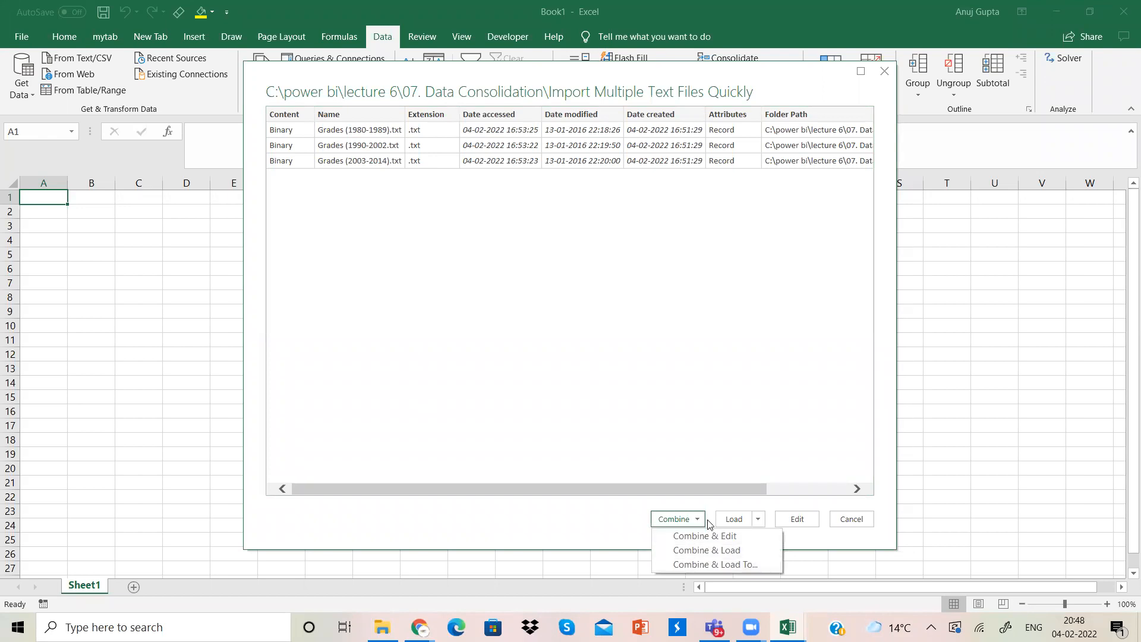
left_click(758, 519)
left_click(758, 519)
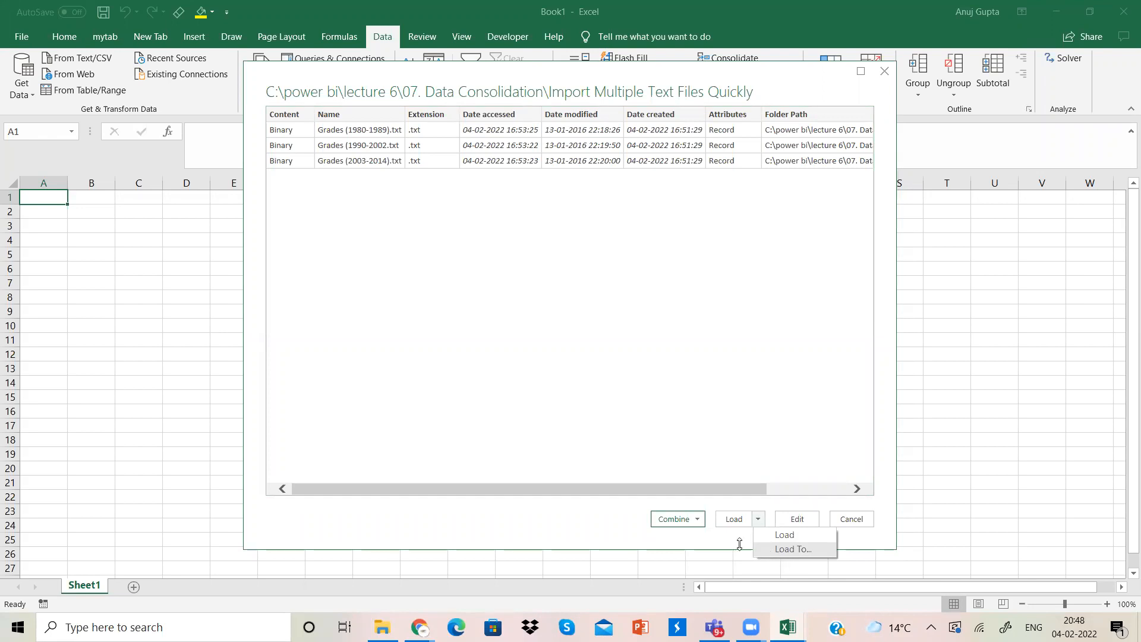
left_click(698, 521)
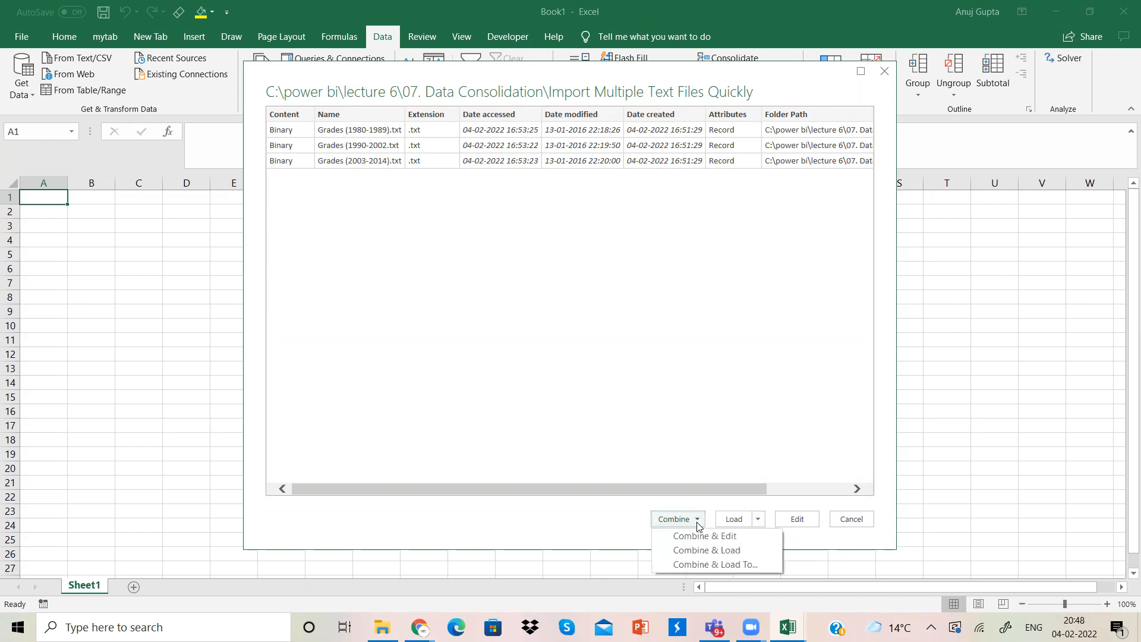
left_click(716, 551)
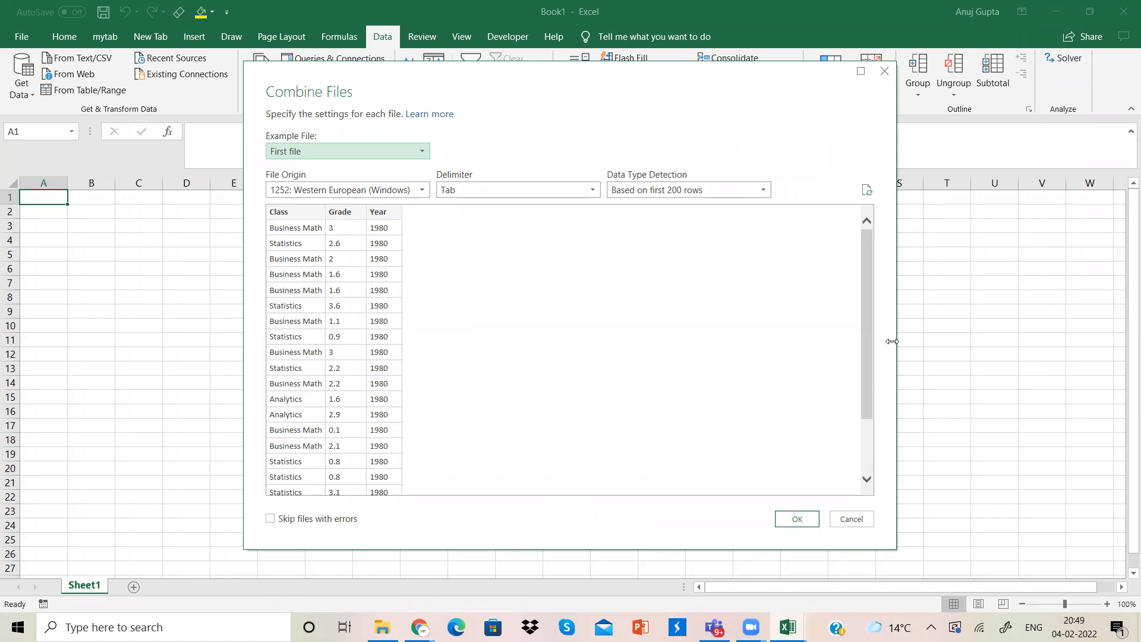
Set data type detection to Based on entire dataset and load the combined files into the workbook.
left_click_drag(865, 373, 863, 427)
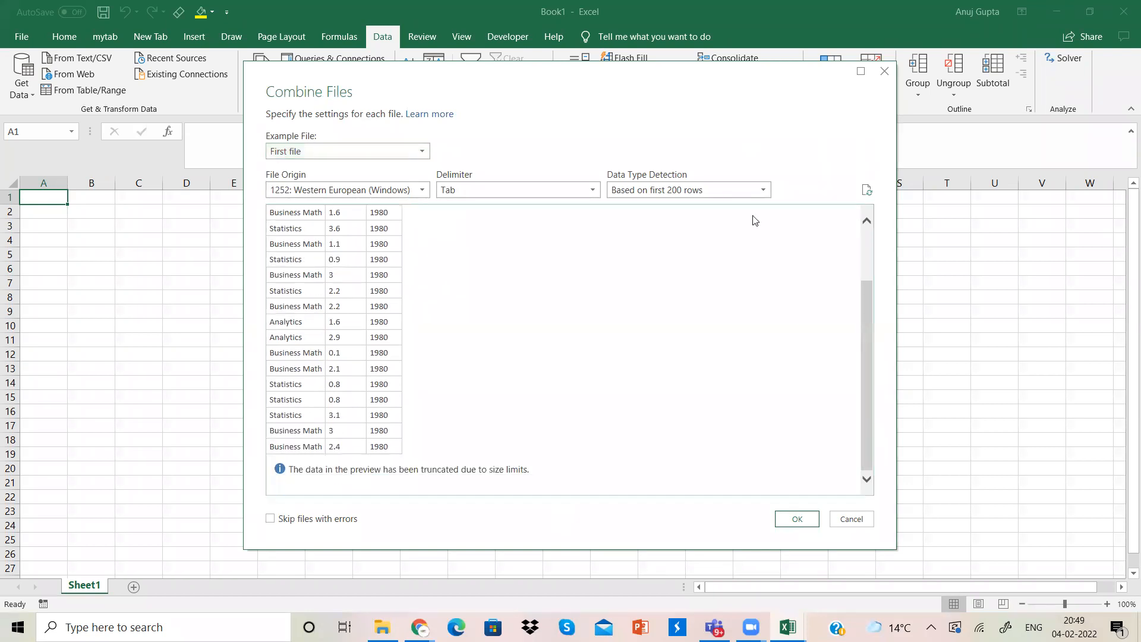
left_click(761, 191)
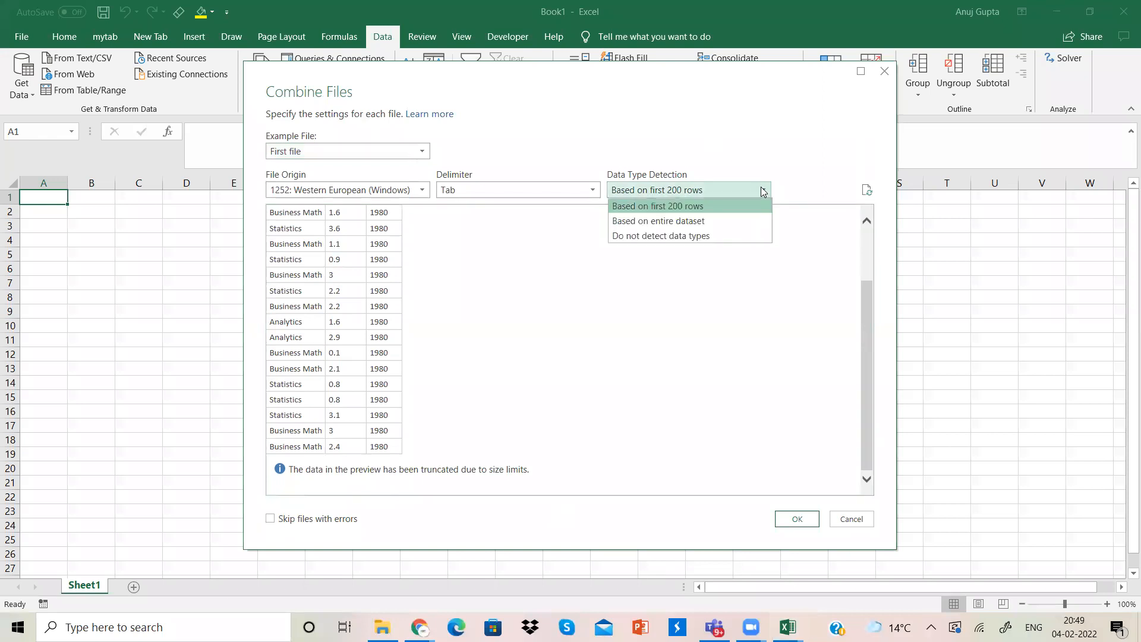
left_click(721, 222)
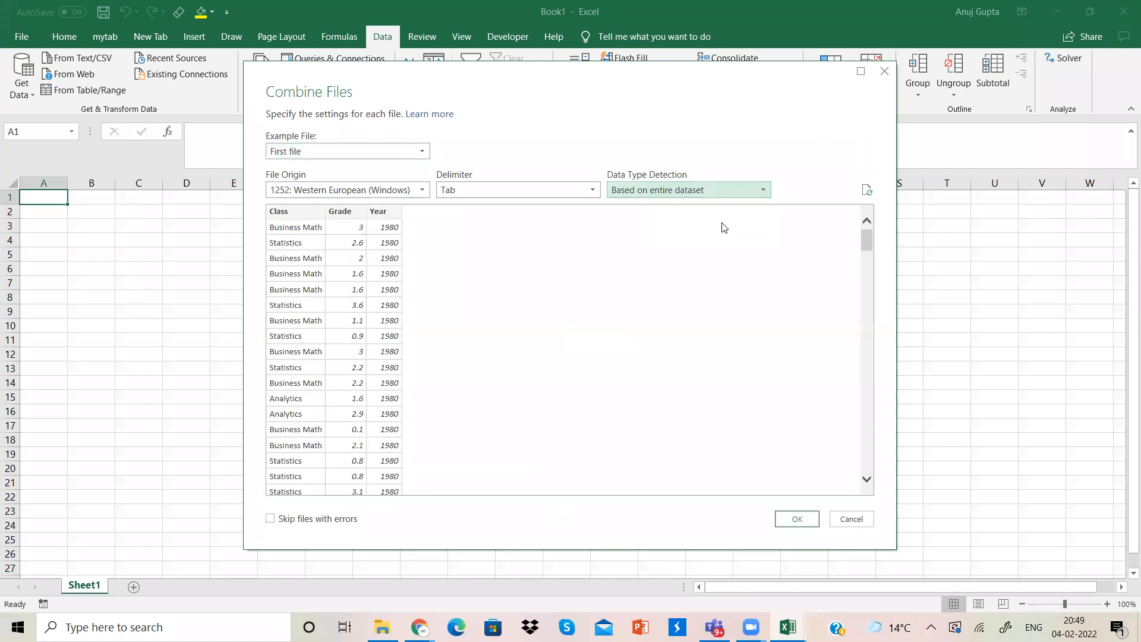
left_click(797, 519)
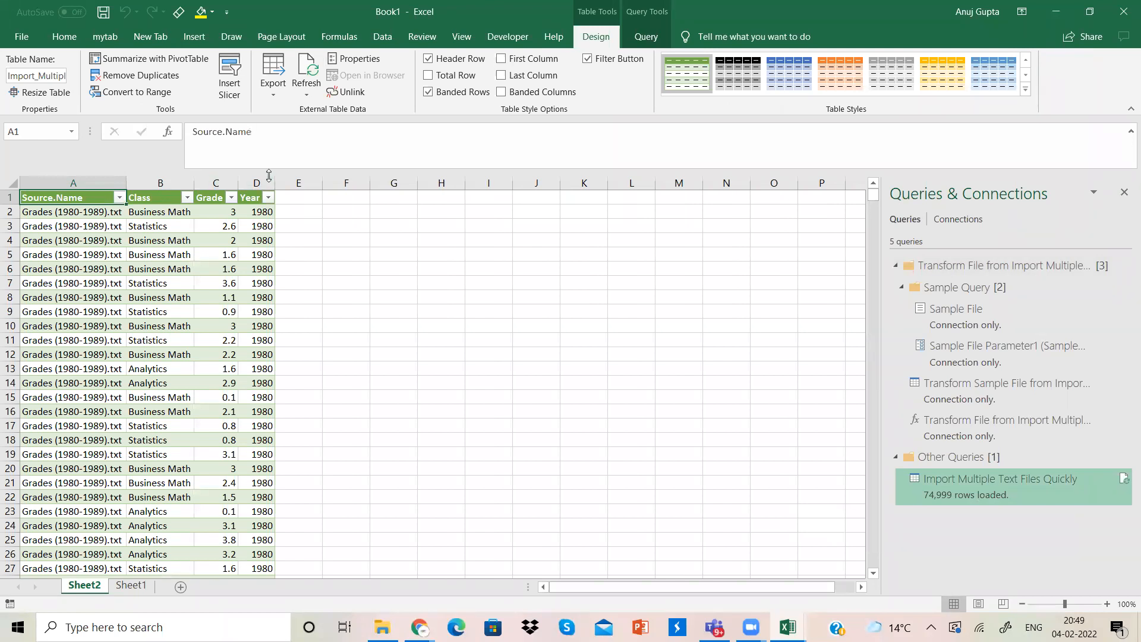
Examine the rows of the consolidated grades table on Sheet2, going down the Year column.
left_click(242, 416)
key("Down")
key("Down")
key("Down")
key("Down")
key("Down")
key("Down")
key("Down")
key("Down")
key("Down")
key("Down")
key("Down")
key("Down")
key("Down")
key("Down")
key("Down")
key("Down")
key("Down")
key("Down")
key("Down")
key("Down")
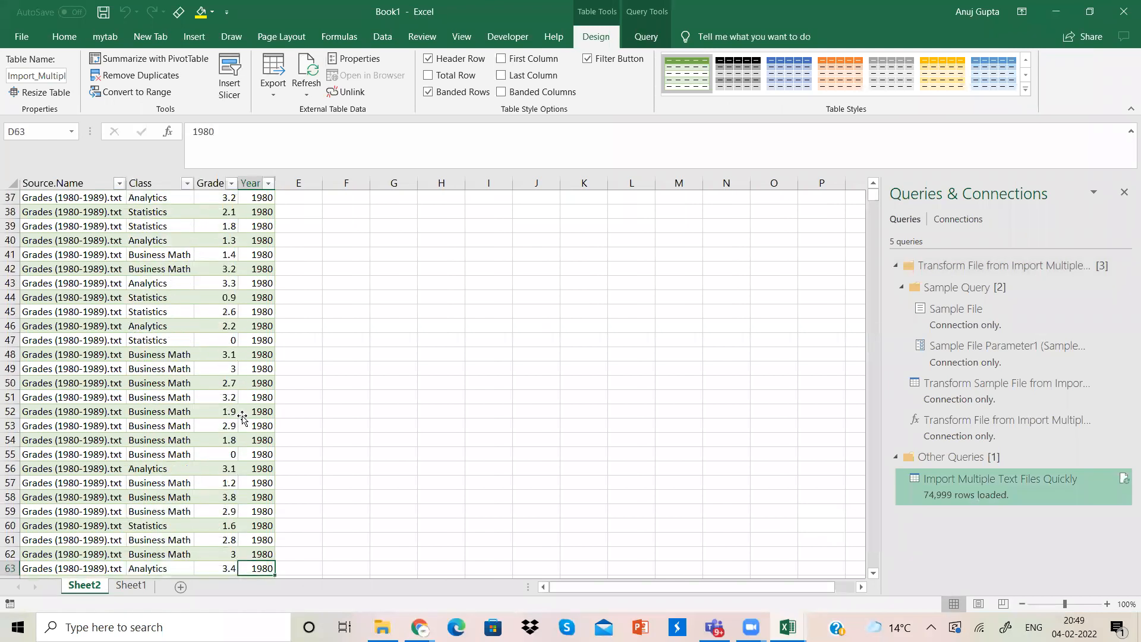
key("Down")
key("Down")
key("Down")
key("Down")
key("Down")
key("Down")
key("Down")
key("Down")
key("Down")
key("Down")
key("Down")
key("Down")
key("Down")
key("Down")
key("Down")
key("Down")
key("Down")
key("Down")
key("Down")
key("Down")
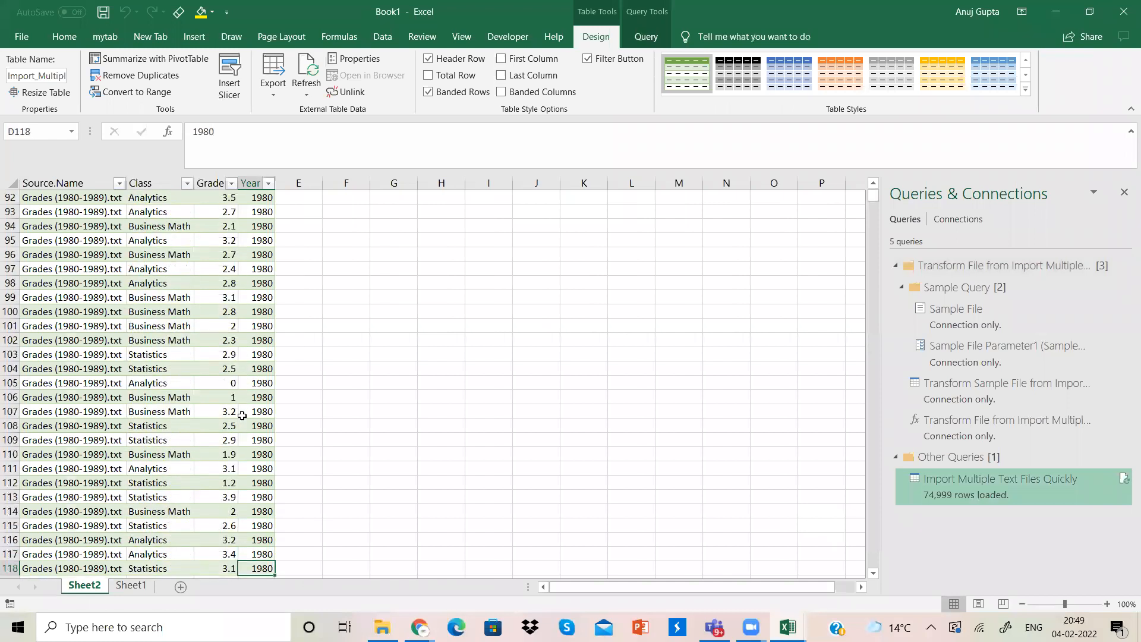
key("Down")
key("Down")
key("Down")
key("Down")
key("Down")
key("Down")
key("Down")
key("Down")
key("Down")
key("Down")
key("Down")
key("Down")
key("Down")
key("Down")
key("Down")
key("Down")
key("Down")
key("Down")
key("Down")
key("Down")
key("Down")
key("Down")
key("Down")
key("Down")
key("Down")
key("Down")
key("Down")
key("Down")
key("Down")
key("Down")
key("Down")
key("Down")
key("Down")
key("Down")
key("Down")
key("Down")
key("Down")
key("Down")
key("Down")
key("Down")
key("Down")
key("Down")
key("Down")
key("Down")
key("Down")
key("Down")
key("Down")
key("Down")
key("Down")
key("Down")
key("Down")
key("Down")
key("Down")
key("Down")
key("Down")
key("Down")
key("Down")
key("Down")
key("Down")
key("Down")
key("Down")
key("Down")
key("Down")
key("Down")
key("Down")
key("Down")
key("Down")
key("Down")
key("Down")
key("Down")
key("Down")
key("Down")
key("Down")
key("Down")
key("Down")
key("Down")
key("Down")
key("Down")
key("Down")
key("Down")
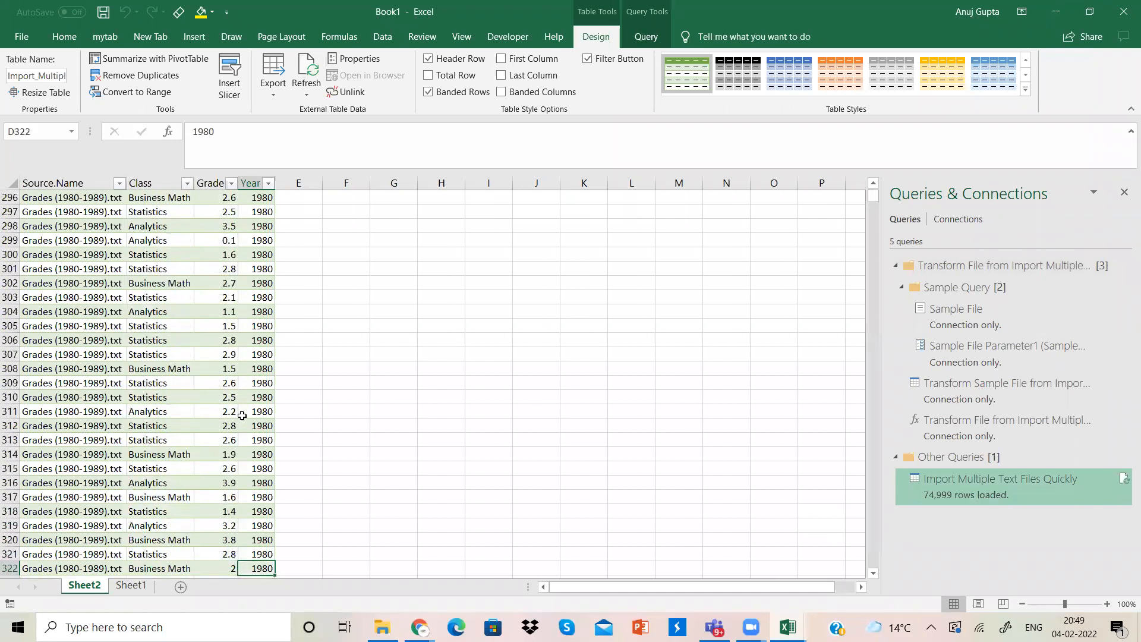
Edit the Import Multiple Text Files Quickly query to remove the Source.Name column, and load the result back into the workbook.
key("Down")
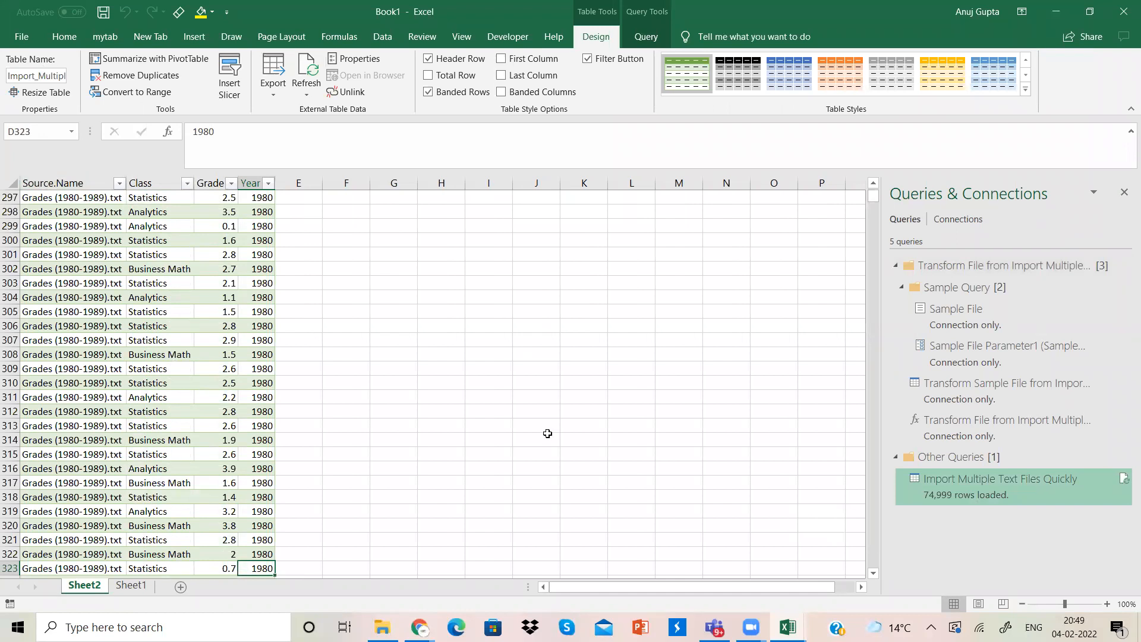
right_click(940, 492)
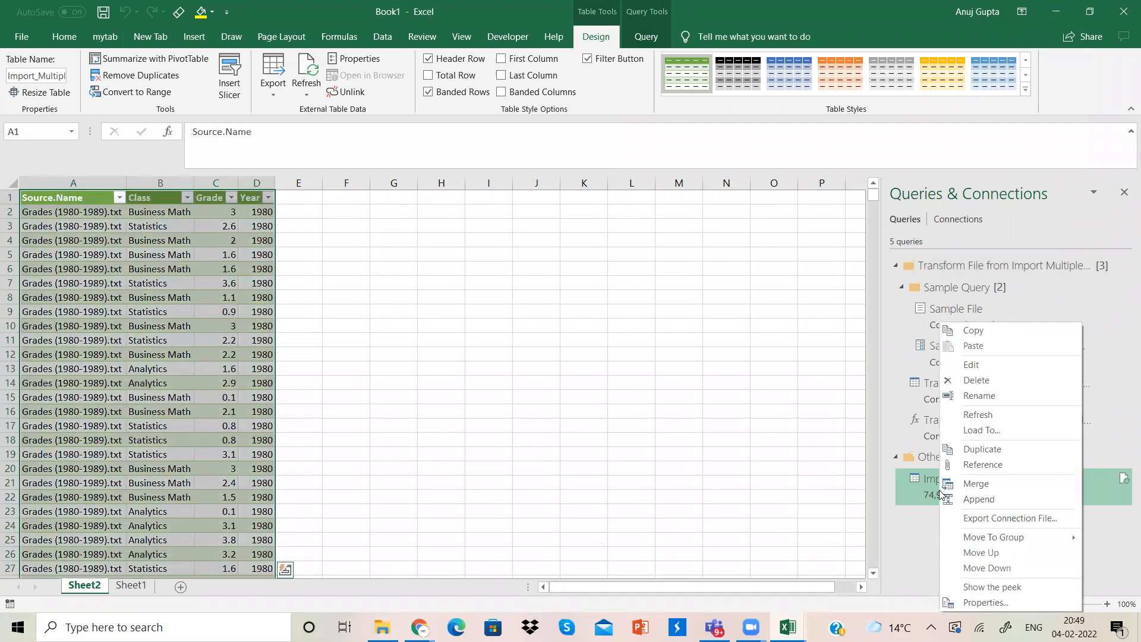
left_click(975, 369)
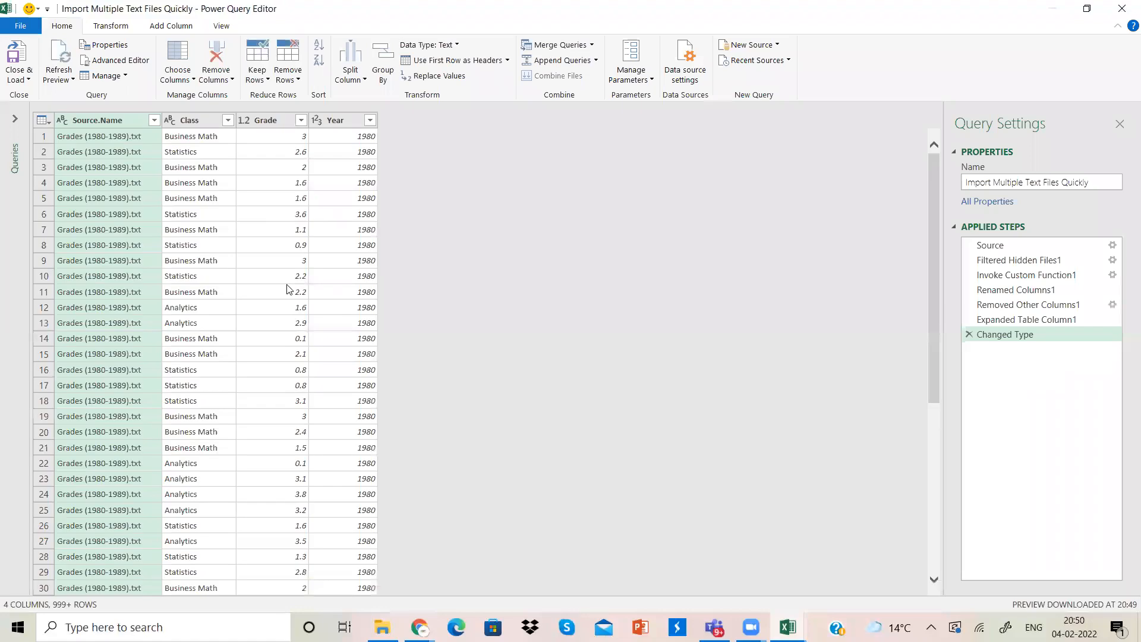
right_click(115, 117)
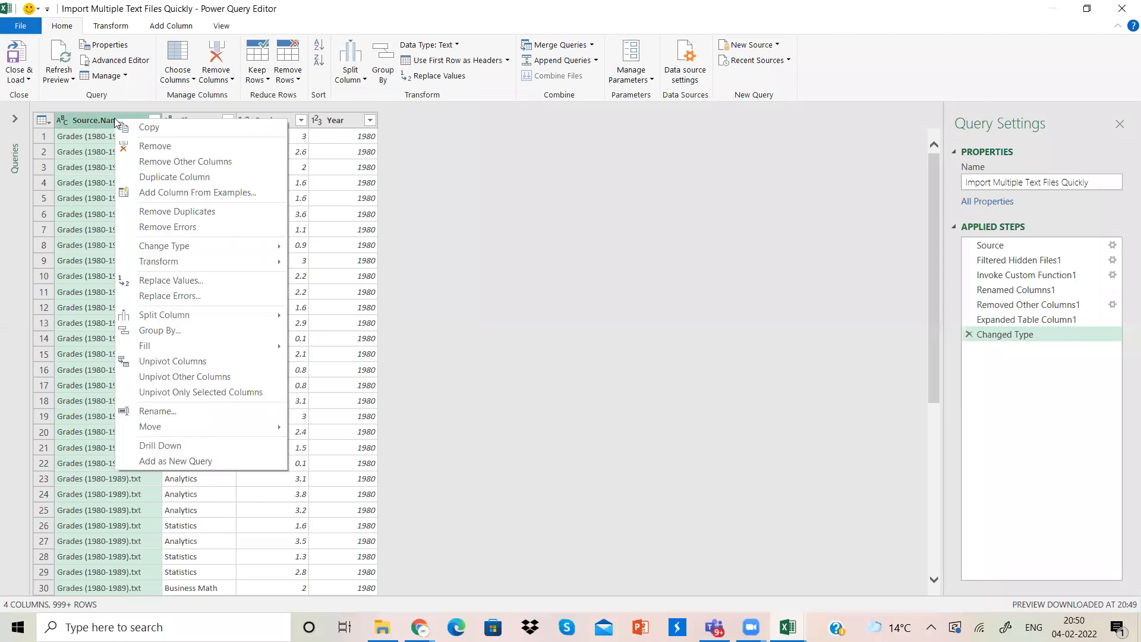
left_click(137, 148)
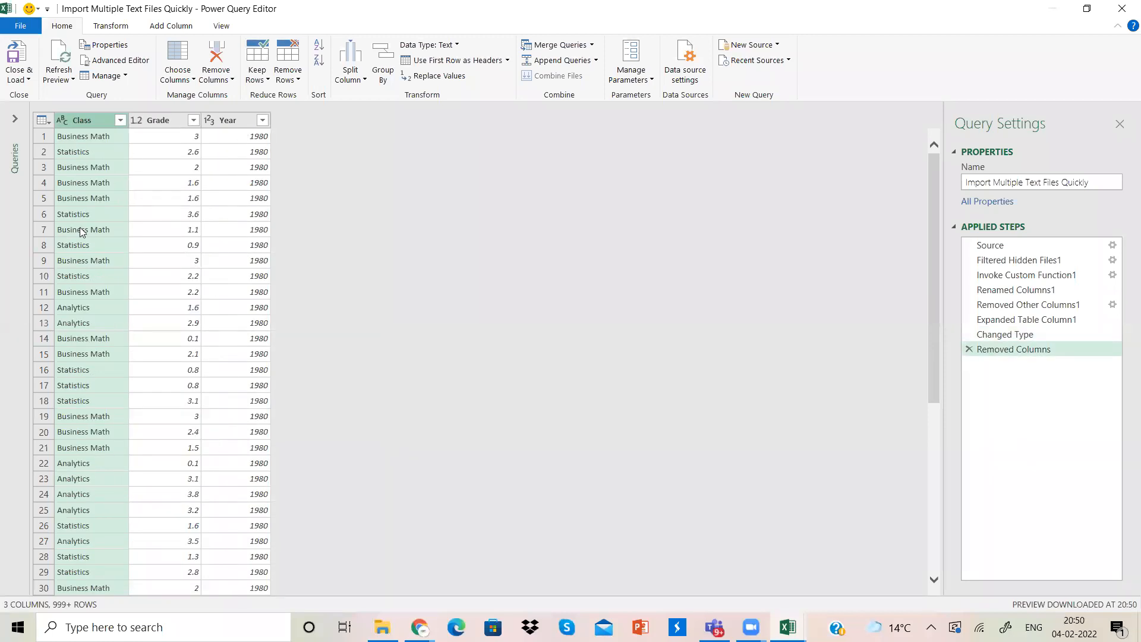
left_click(13, 76)
left_click(34, 97)
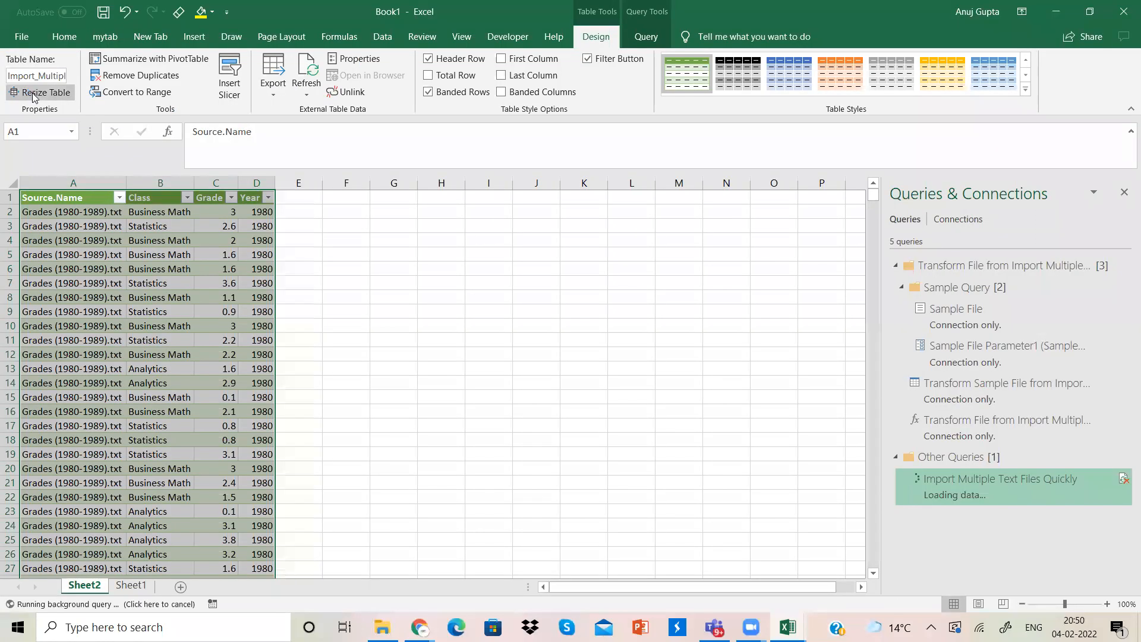
Examine the reloaded grades table on Sheet2, going down the Class column and checking how the Year values progress.
left_click(63, 266)
key("Down")
key("Down")
key("Down")
key("Down")
key("Down")
key("Down")
key("Down")
key("Down")
key("Down")
key("Down")
key("Down")
key("Down")
key("Down")
key("Down")
key("Down")
key("Down")
key("Down")
key("Down")
key("Down")
key("Down")
key("Down")
key("Down")
key("Down")
key("Down")
key("Down")
key("Down")
key("Down")
key("Down")
key("Down")
key("Down")
key("Down")
key("Down")
key("Down")
key("Down")
key("Down")
key("Down")
key("Down")
key("Down")
key("Down")
key("Down")
key("Down")
key("Down")
key("Down")
key("Down")
key("Down")
key("Down")
key("Down")
key("Down")
key("Down")
key("Down")
key("Down")
key("Down")
key("Down")
key("Down")
key("Down")
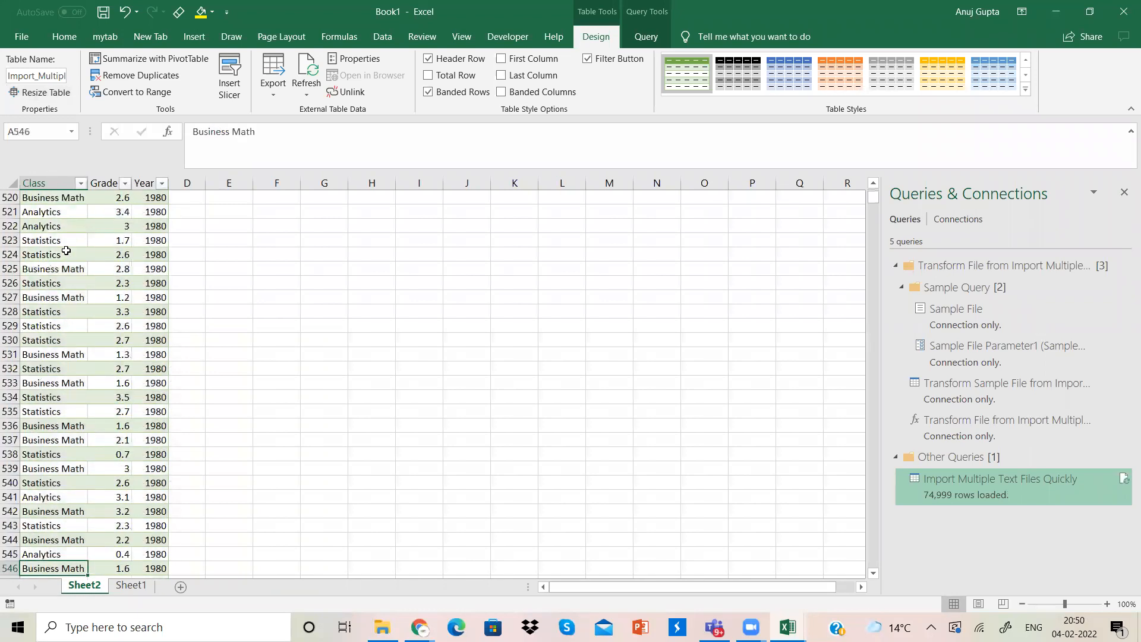
key("Down")
key("Down")
key("Down")
key("Down")
key("Down")
key("Down")
key("Down")
key("Down")
key("Down")
key("Down")
key("Down")
key("Down")
key("Down")
key("Down")
key("Down")
key("Down")
key("Down")
key("Down")
key("Down")
key("Down")
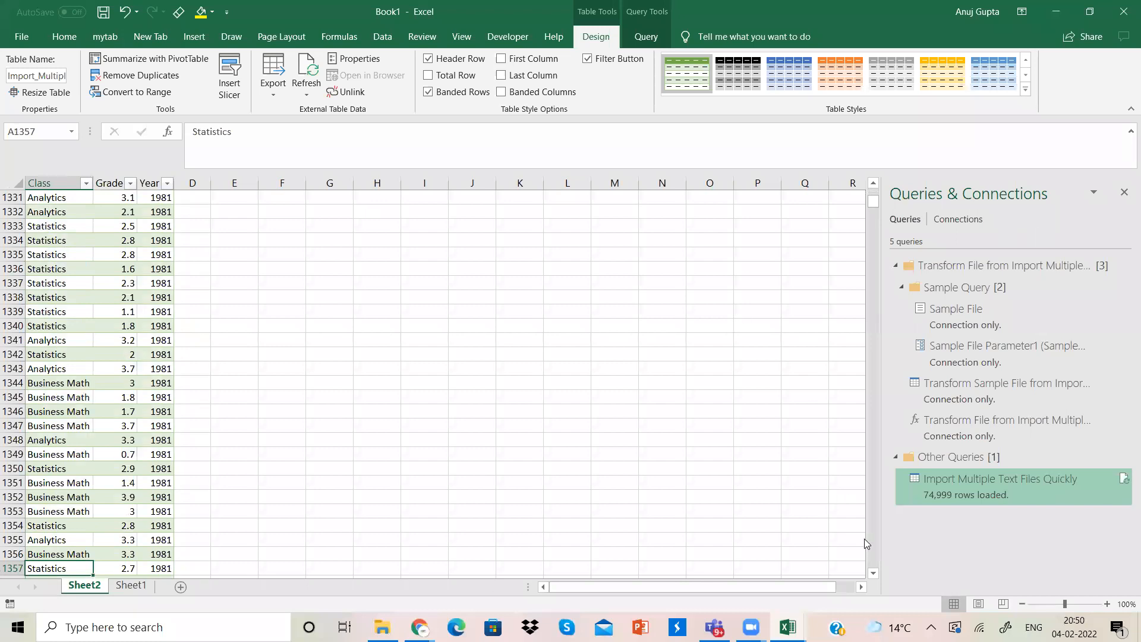
left_click(871, 539)
left_click(872, 542)
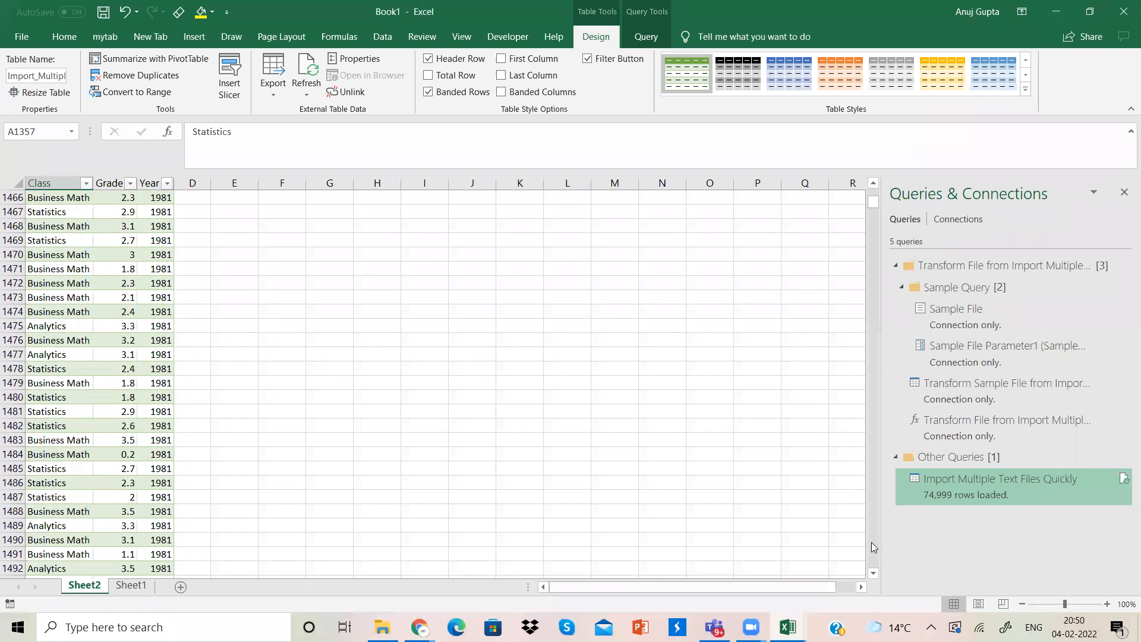
left_click(872, 542)
left_click(872, 544)
left_click(874, 550)
left_click(873, 551)
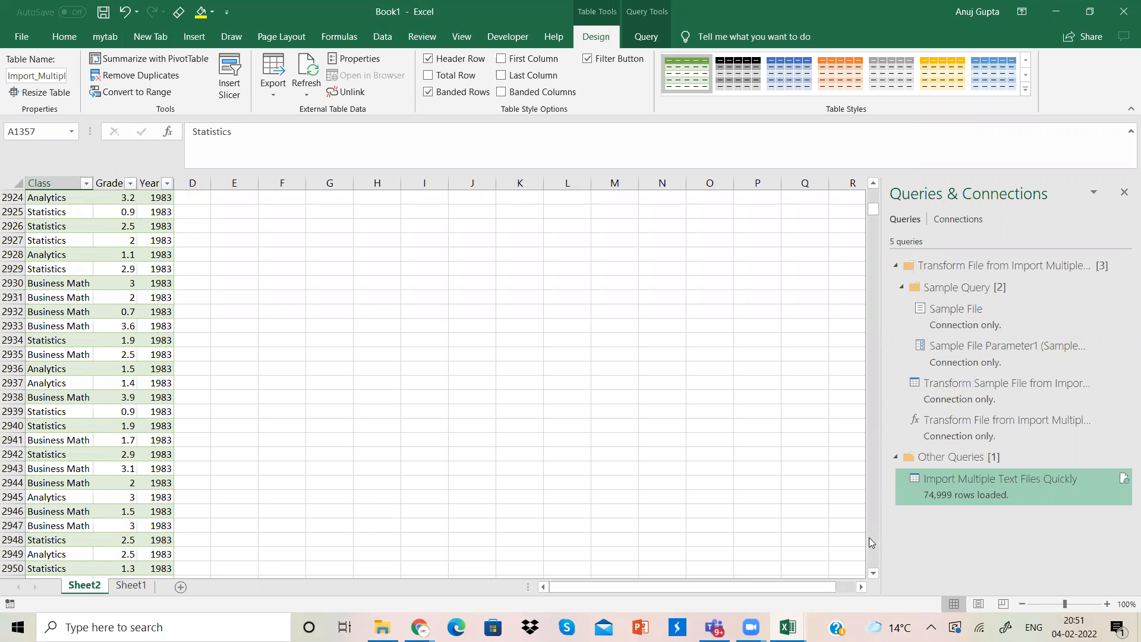
Switch to File Explorer, open the Grades (2003-2014) text file and check the line number of its last record.
left_click(382, 628)
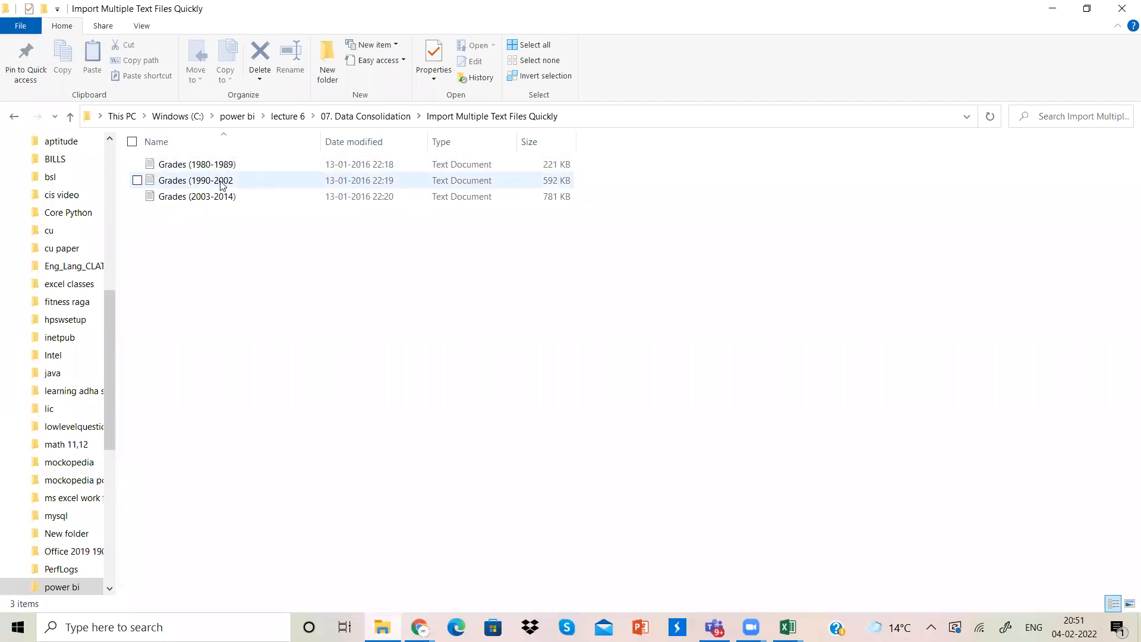
double_click(234, 203)
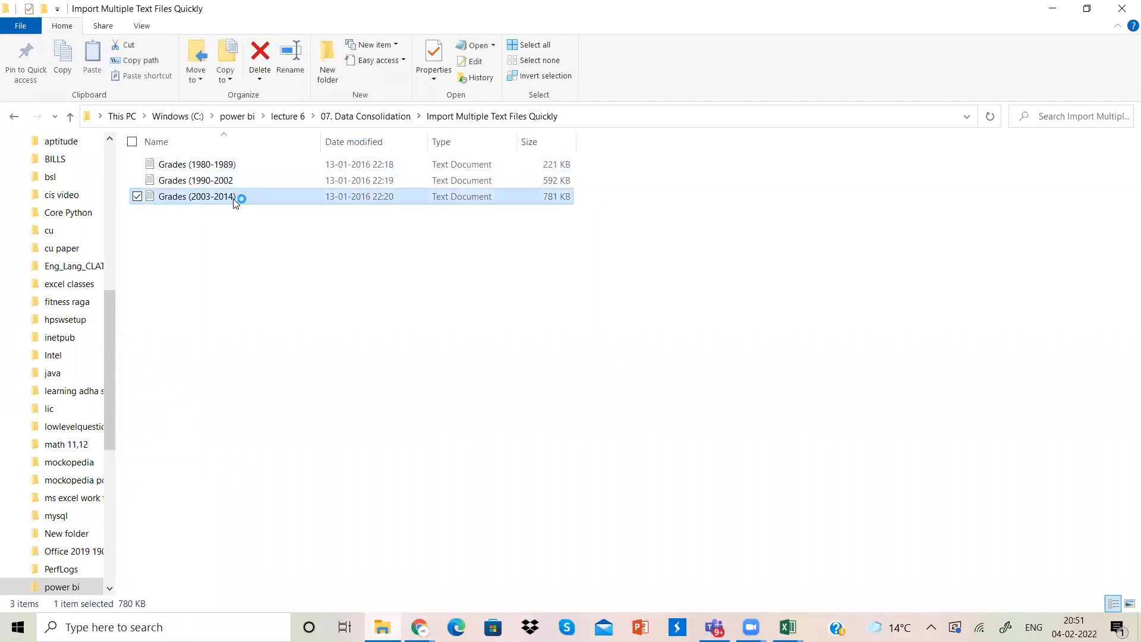
scroll(1126, 279, "down", 10)
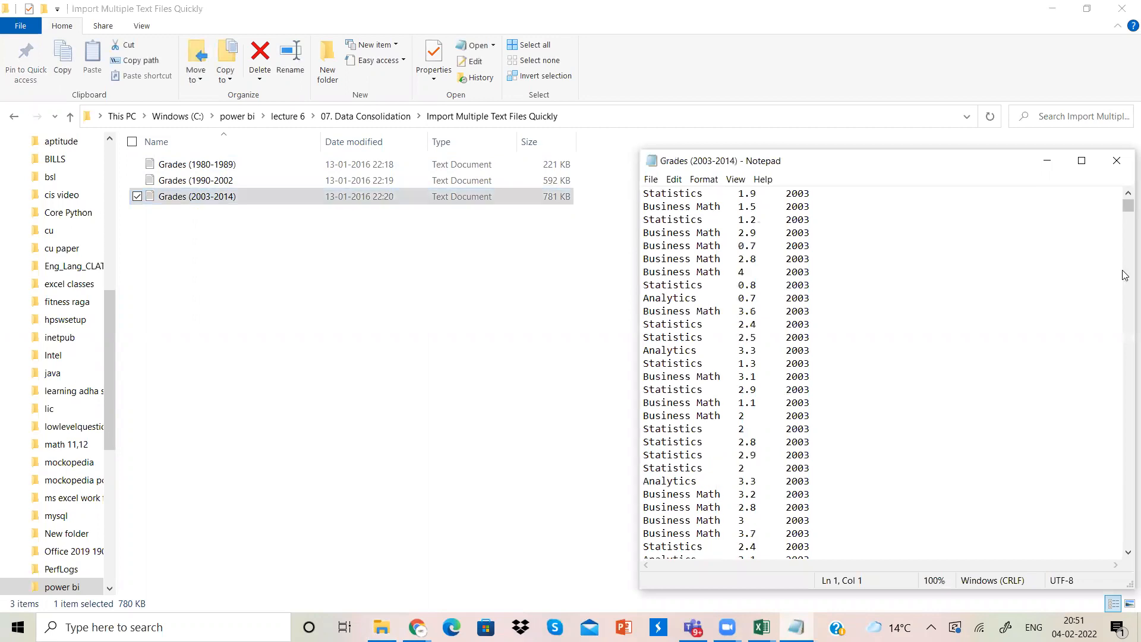
scroll(1125, 360, "down", 10)
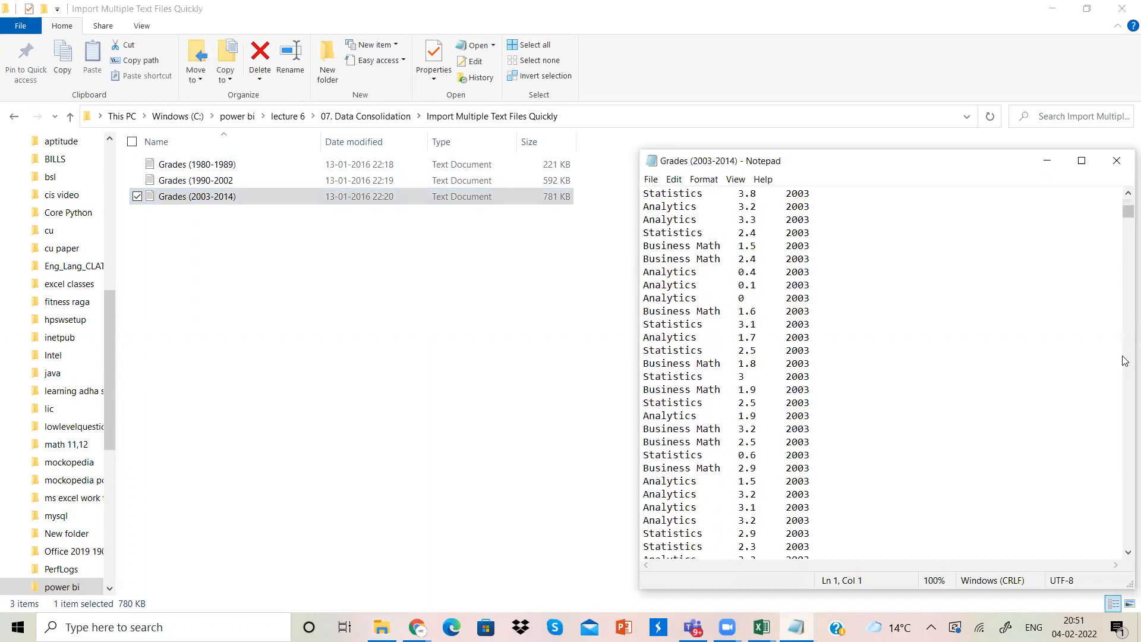
left_click_drag(1125, 217, 1023, 573)
left_click(743, 533)
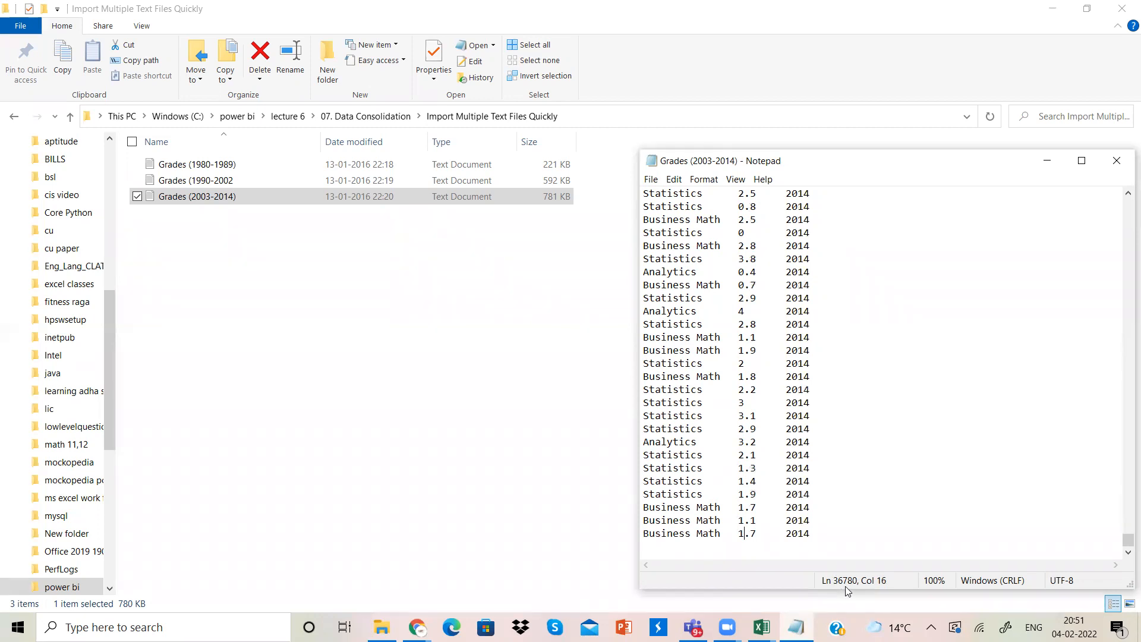
left_click(1116, 160)
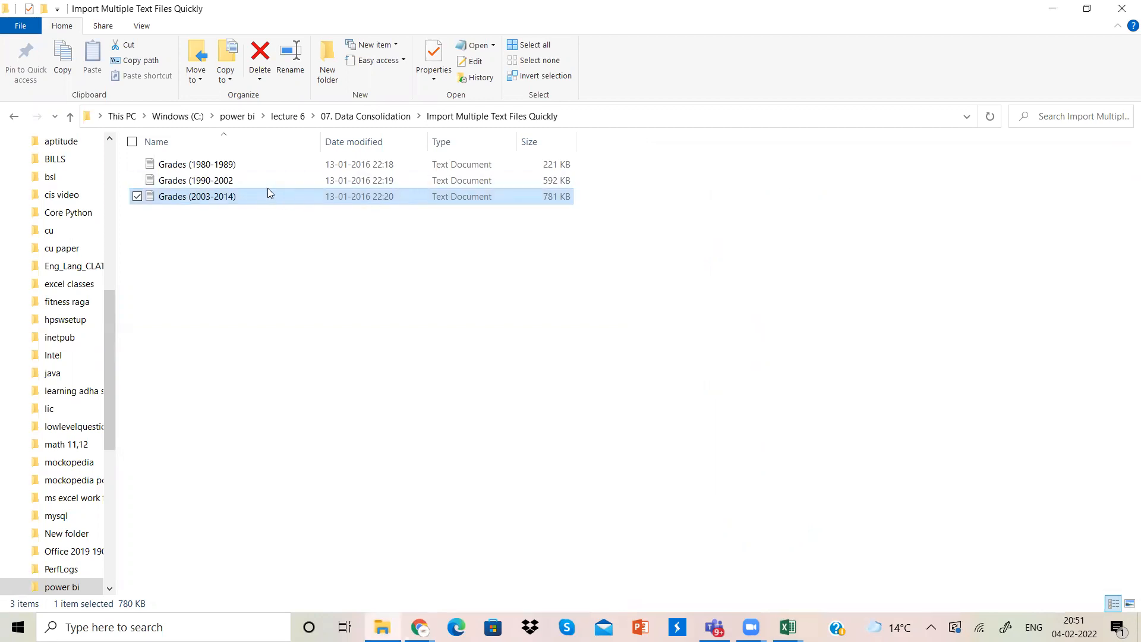
Open the Grades (1990-2002 text file in Notepad and check the line number of its last record.
left_click(229, 184)
double_click(230, 184)
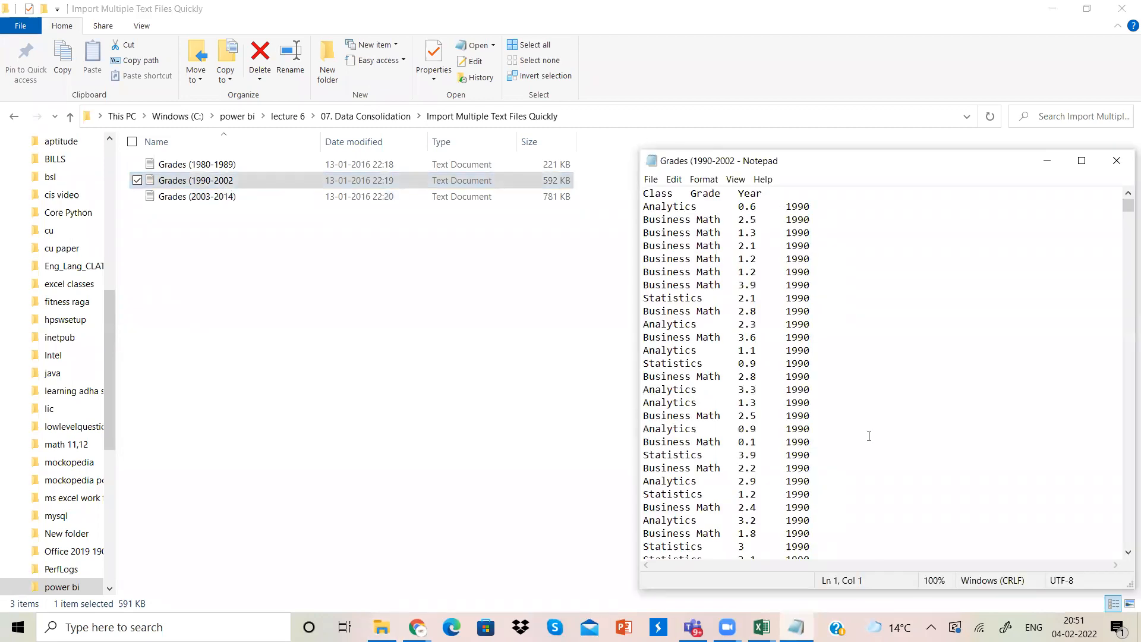
left_click_drag(1128, 205, 1122, 621)
left_click_drag(1126, 212, 1125, 538)
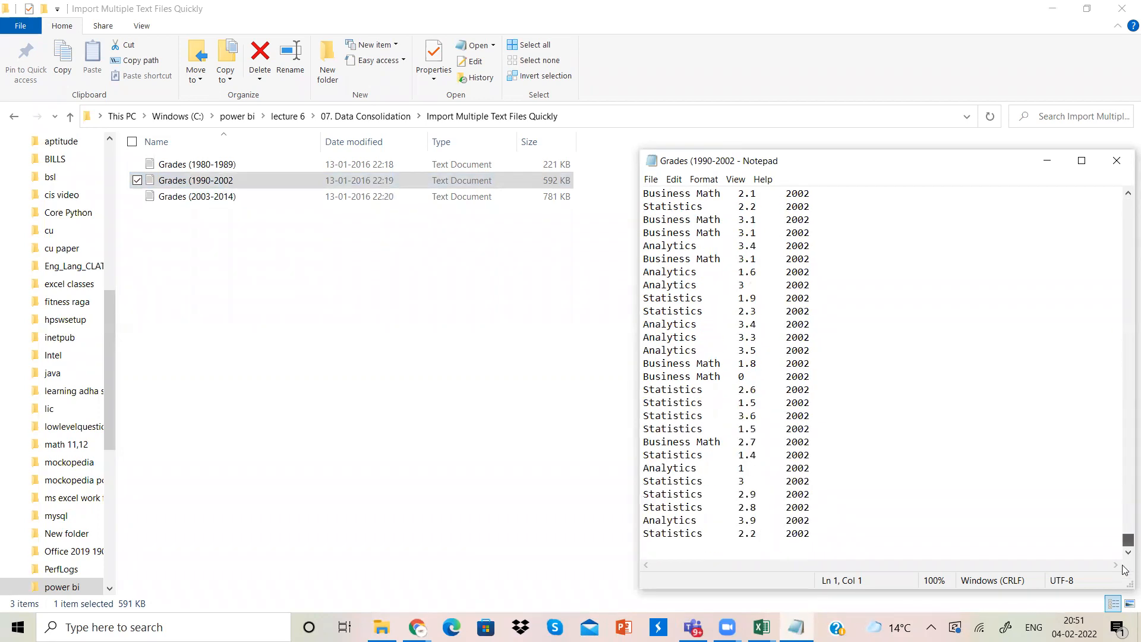
left_click(772, 528)
left_click(1117, 161)
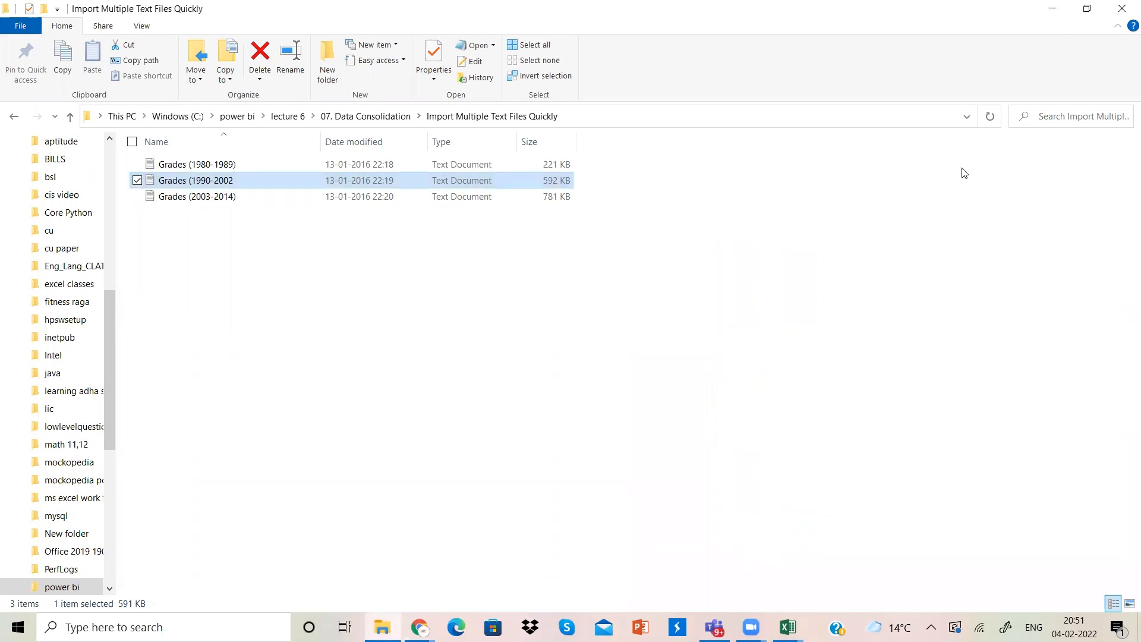
Open the Grades (1980-1989) text file in Notepad and check the line number of its last record.
double_click(232, 166)
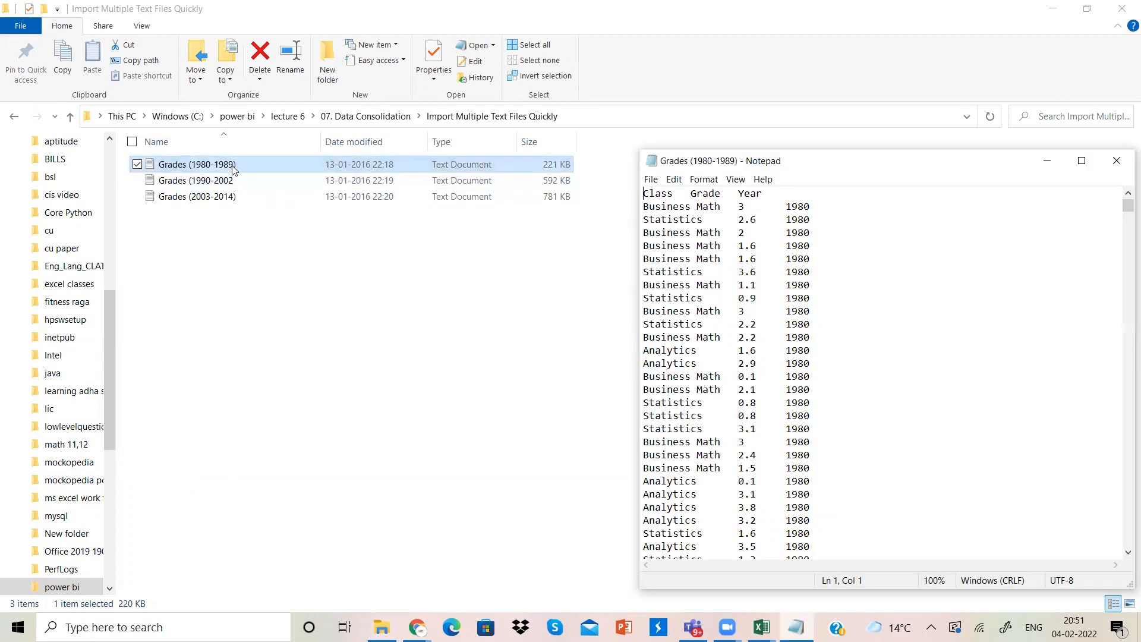
left_click_drag(1125, 203, 1032, 586)
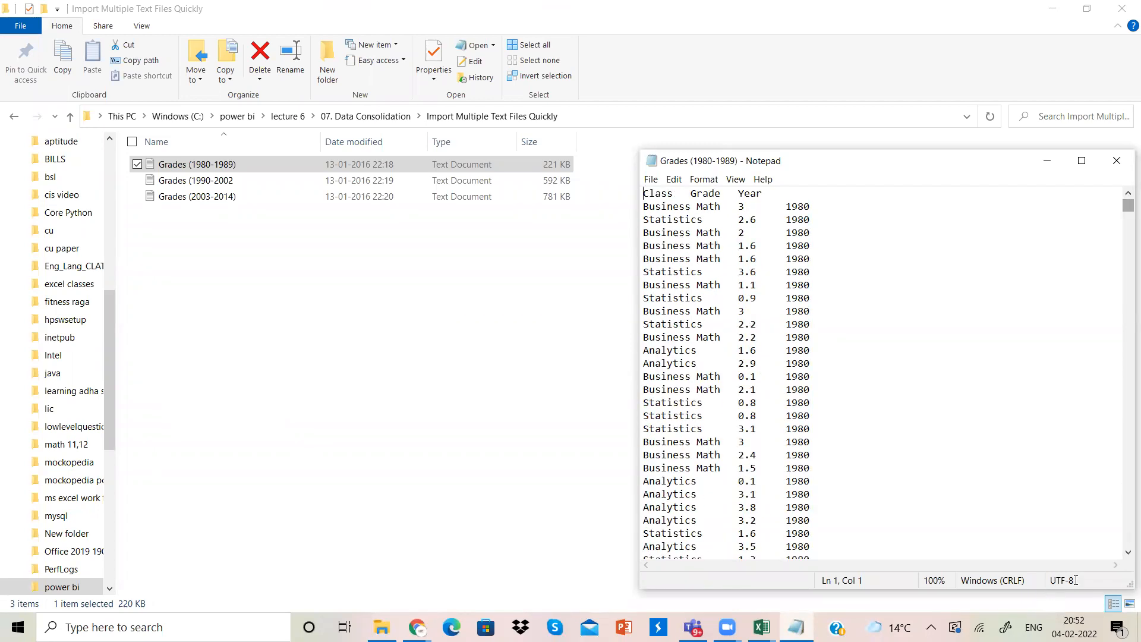
left_click(1124, 539)
left_click(1126, 542)
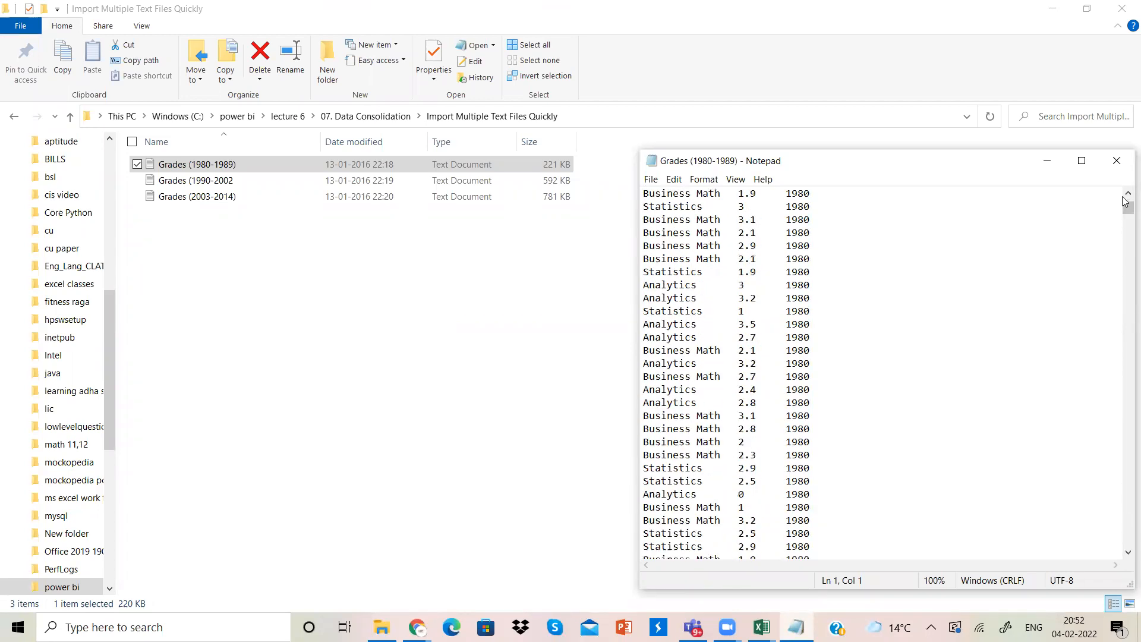
left_click_drag(1125, 211, 1125, 566)
left_click(746, 529)
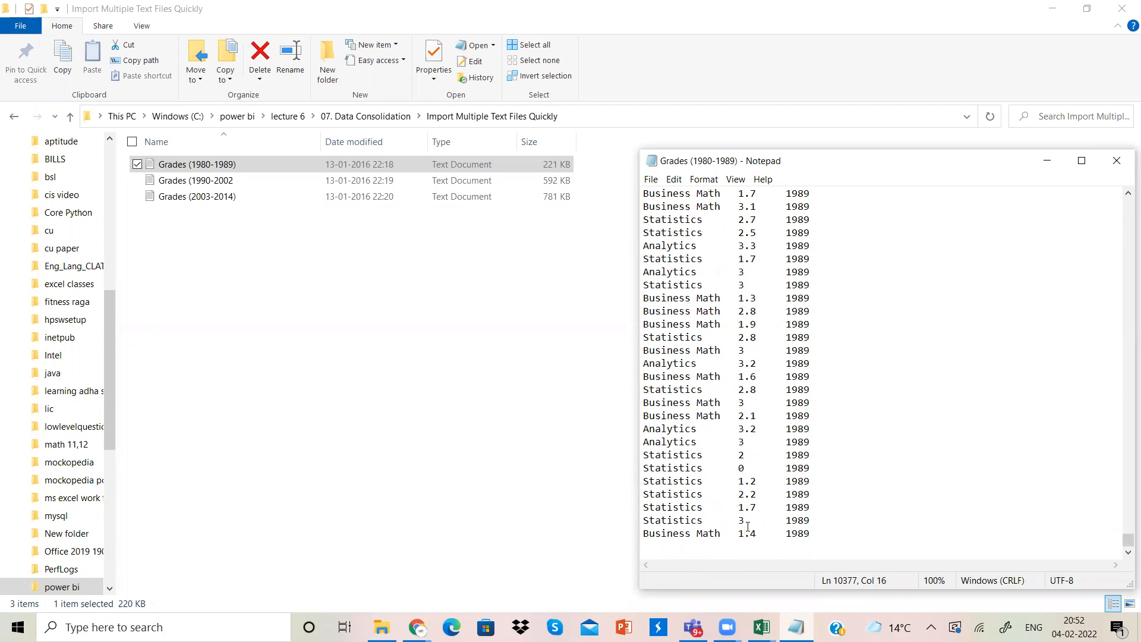
Switch back to Excel, find the last row of the consolidated table and compare its row number with the text file's line count.
left_click(761, 627)
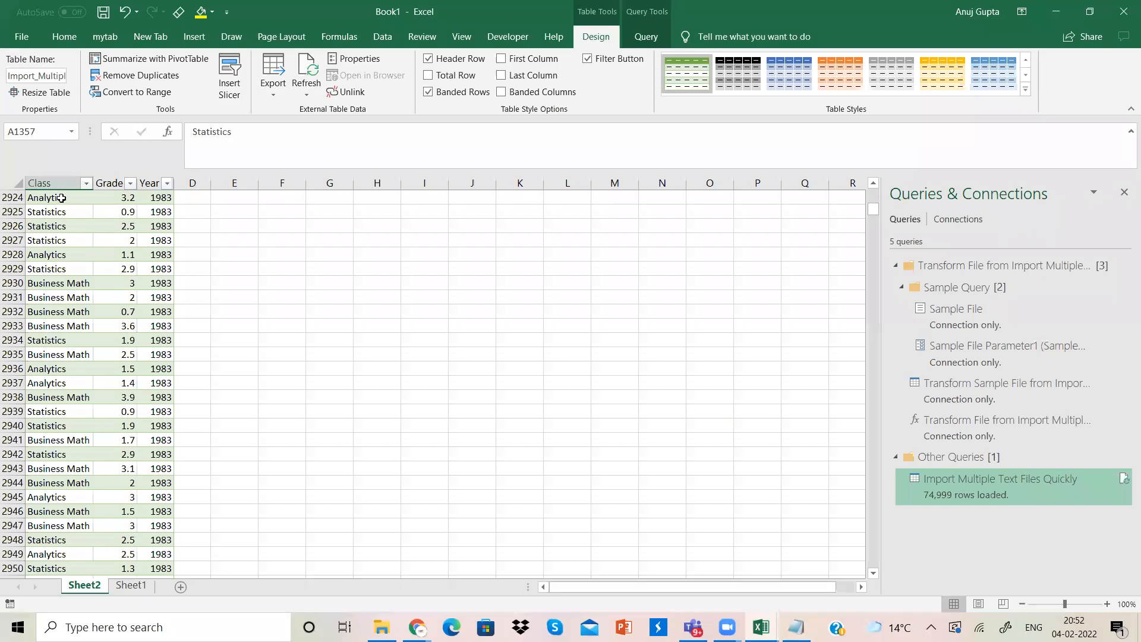
left_click(61, 198)
key("ctrl+Down")
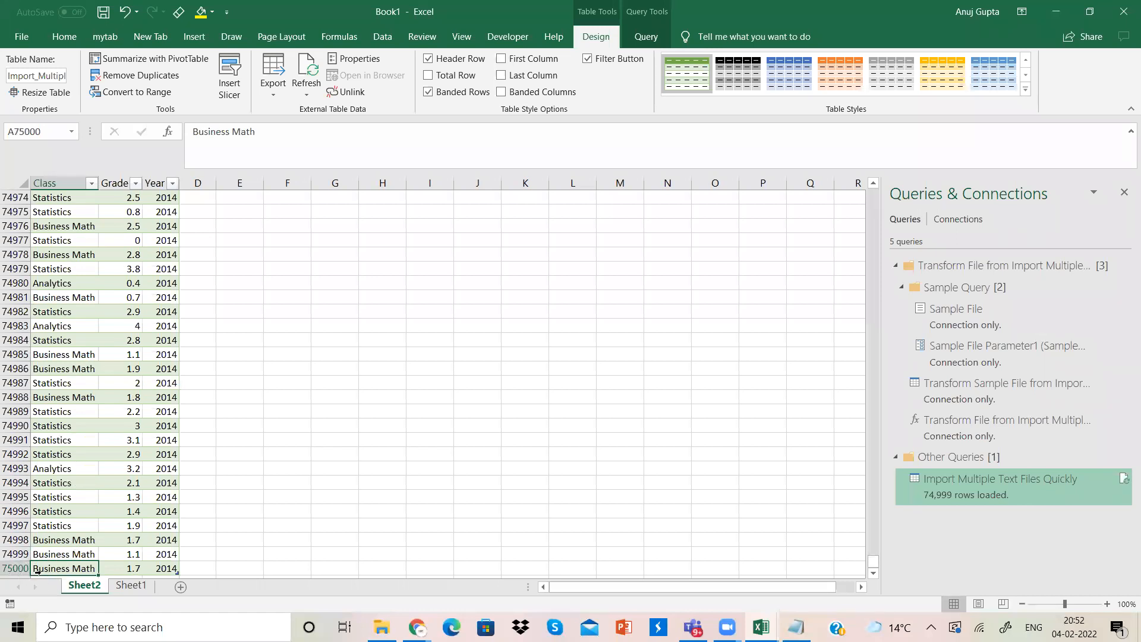
left_click(10, 569)
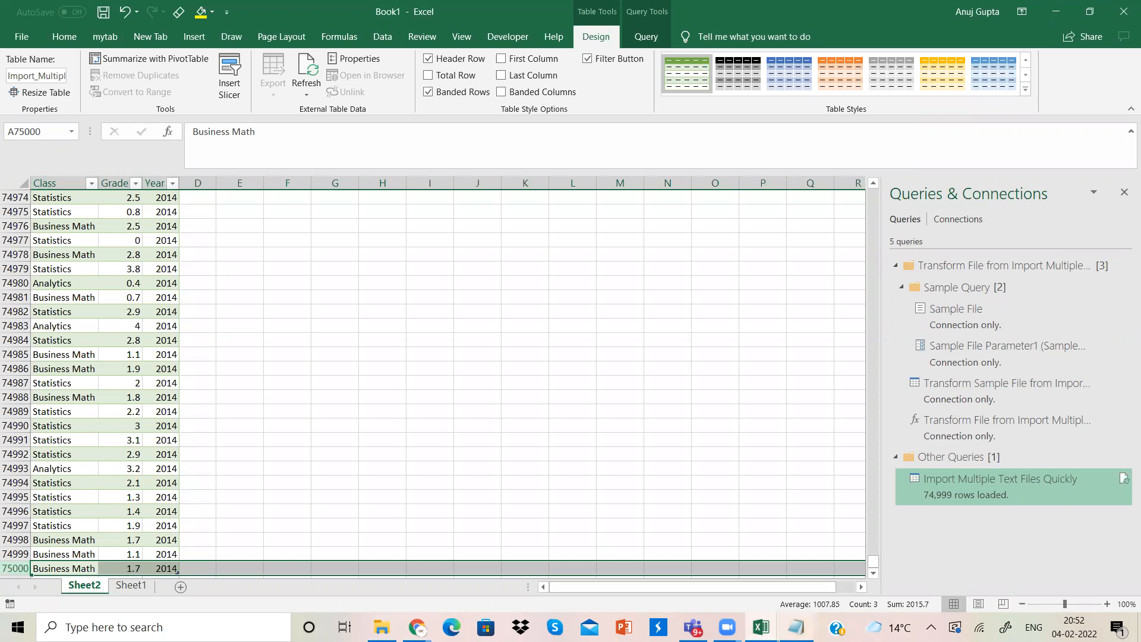
left_click(796, 627)
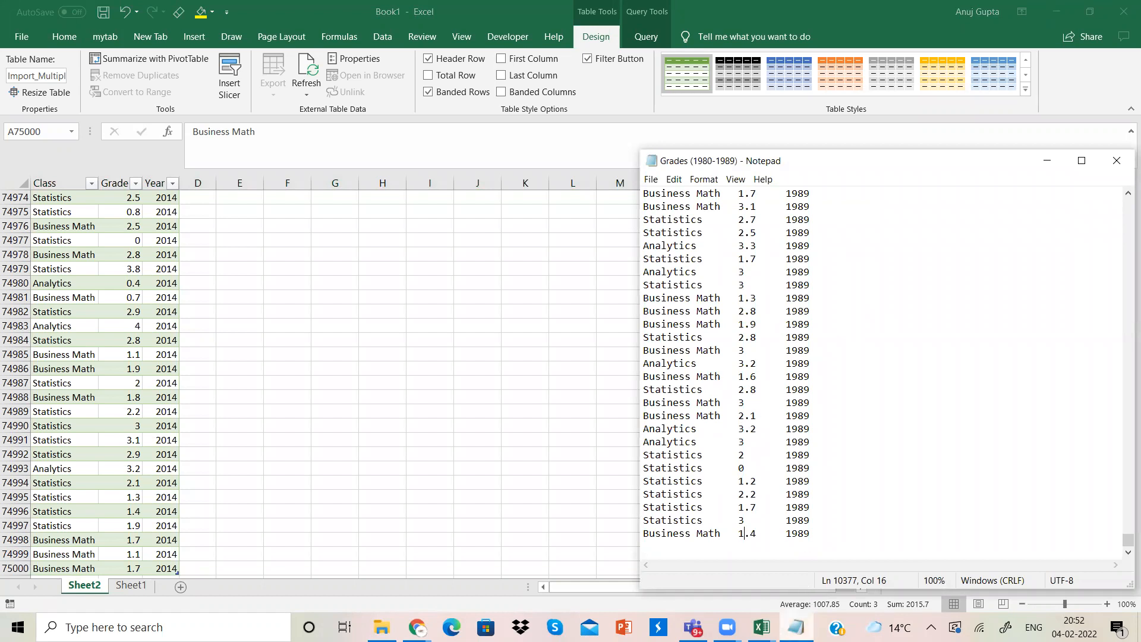
mouse_move(797, 627)
left_click(205, 176)
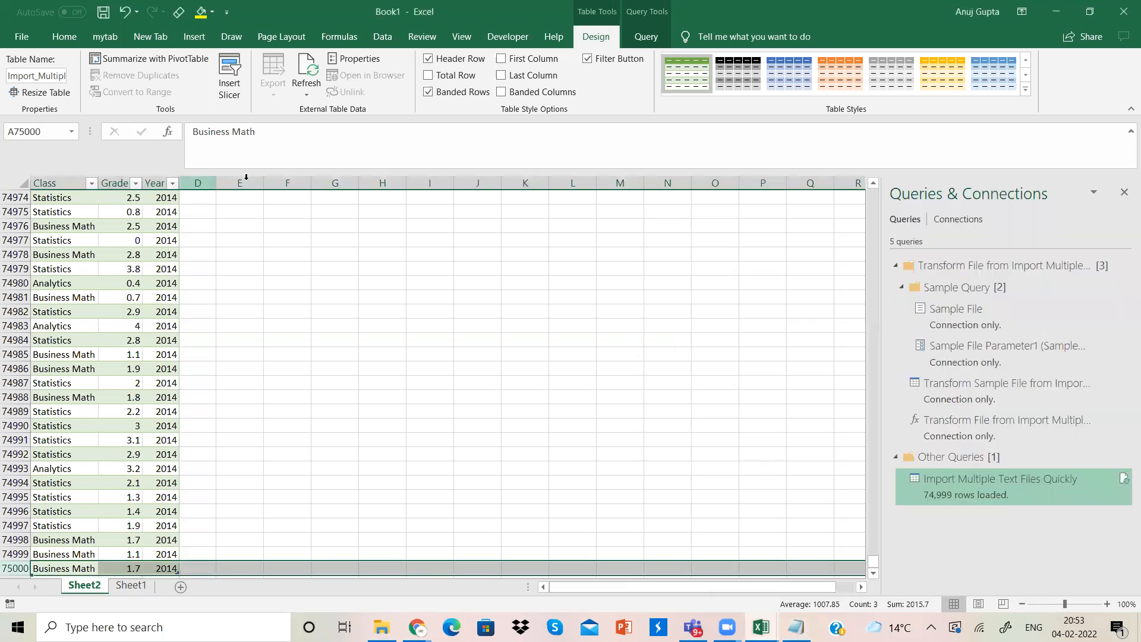
left_click(245, 184)
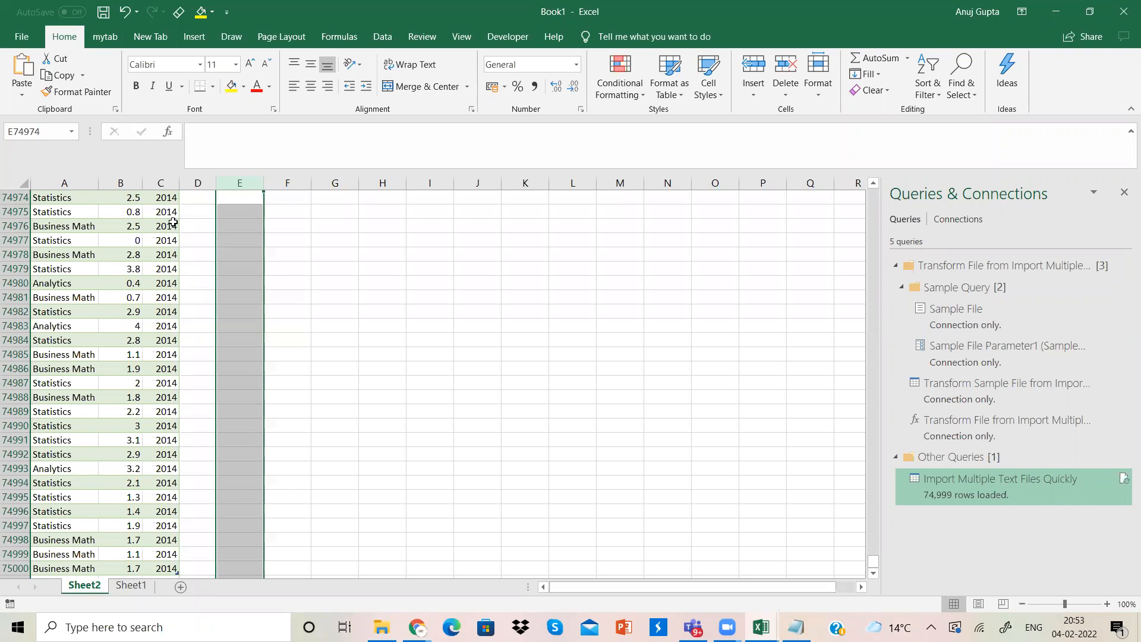
left_click(195, 199)
left_click(195, 212)
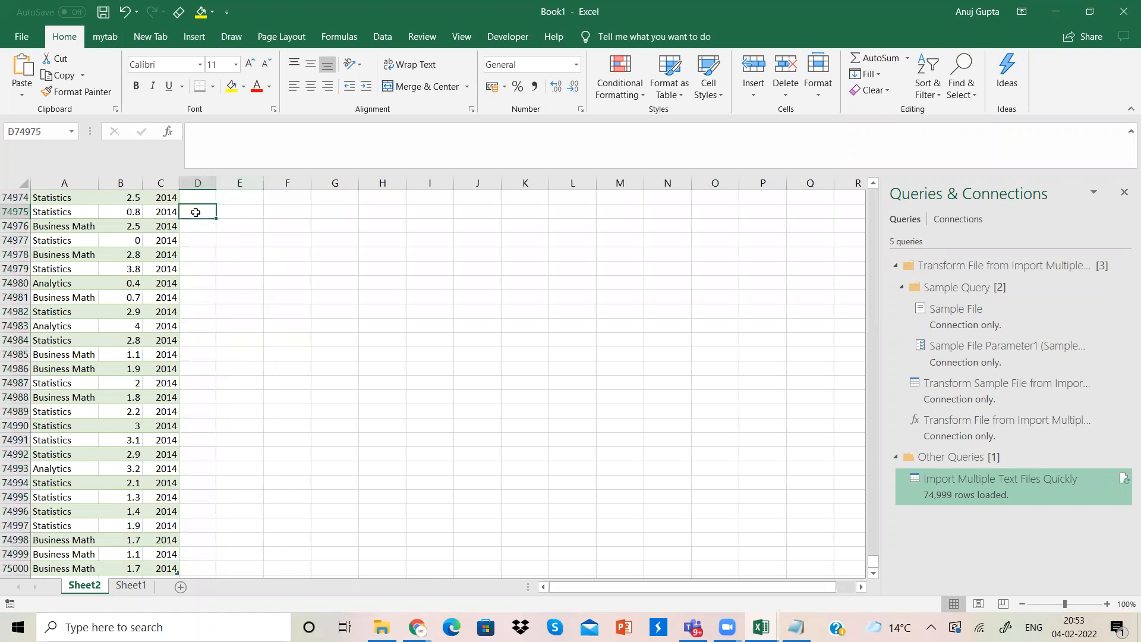
left_click(200, 199)
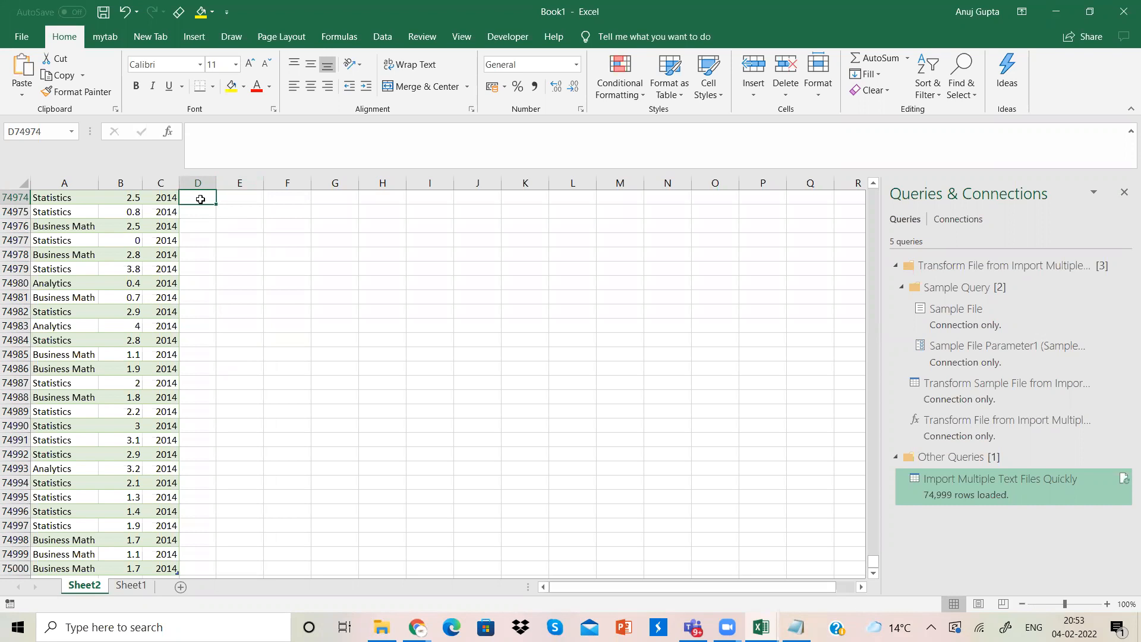
Examine the Class, Grade and Year records for 2014 near the end of the consolidated table.
left_click(184, 352)
left_click(171, 401)
key("Down")
key("Down")
key("Down")
key("Down")
key("Down")
key("Down")
key("Down")
key("Down")
key("Down")
key("Down")
key("Down")
key("Down")
key("Down")
key("Down")
key("Down")
key("Down")
key("Down")
key("Down")
key("Up")
key("Up")
key("Up")
key("Up")
key("Up")
key("Up")
key("Up")
key("Up")
key("Up")
key("Up")
key("Up")
key("Up")
key("Up")
key("Up")
key("Up")
key("Up")
key("Up")
key("Up")
key("Up")
key("Up")
key("Up")
key("Up")
key("Up")
key("Up")
key("Up")
key("Up")
key("Up")
key("Up")
key("Up")
key("Up")
key("Up")
key("Up")
key("Up")
key("Up")
key("Up")
key("Up")
key("Up")
key("Up")
key("Up")
key("Up")
key("Up")
key("Up")
key("Up")
key("Up")
key("Up")
key("Up")
key("Up")
key("Up")
key("Up")
key("Up")
key("Up")
key("Up")
key("Up")
key("Up")
key("Up")
key("Up")
key("Up")
key("Up")
key("Up")
key("Up")
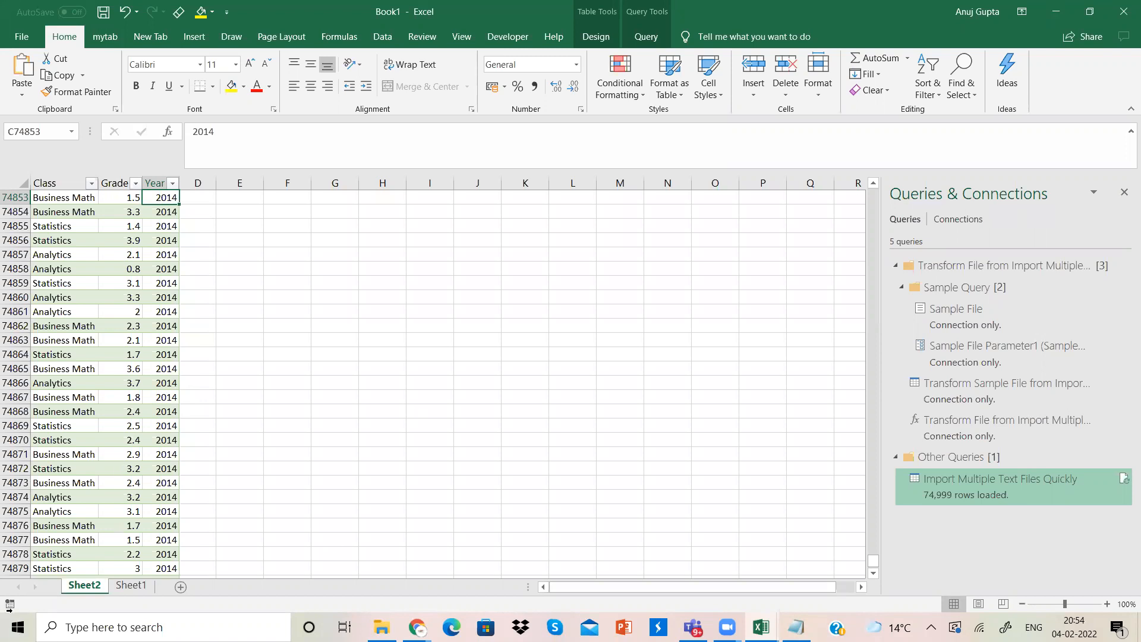
Switch to File Explorer and open Dynamically Sum by City without VLOOKUP Helper Column from lecture 6's 06. Report Generation - Advanced folder, dismissing the security notification.
left_click(381, 627)
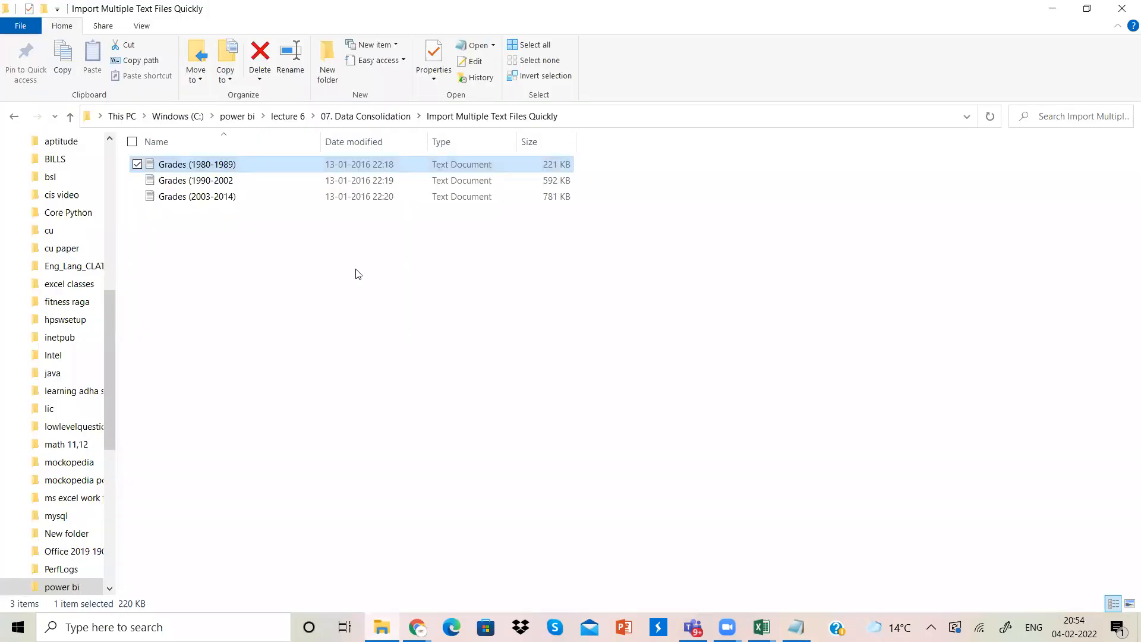
key("BackSpace")
key("BackSpace")
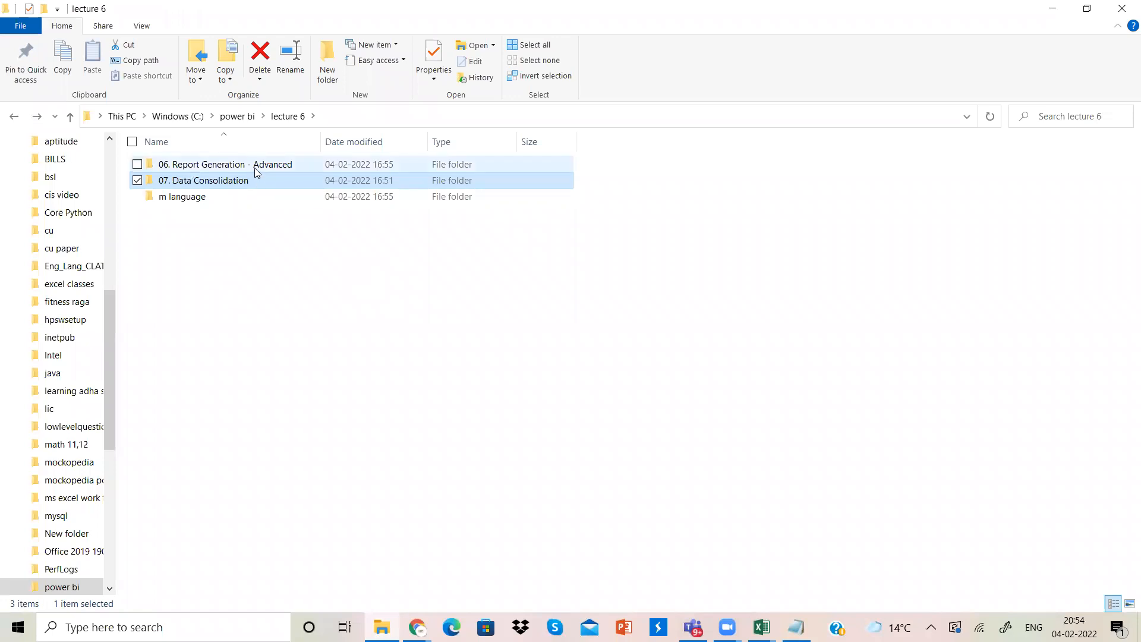
double_click(257, 169)
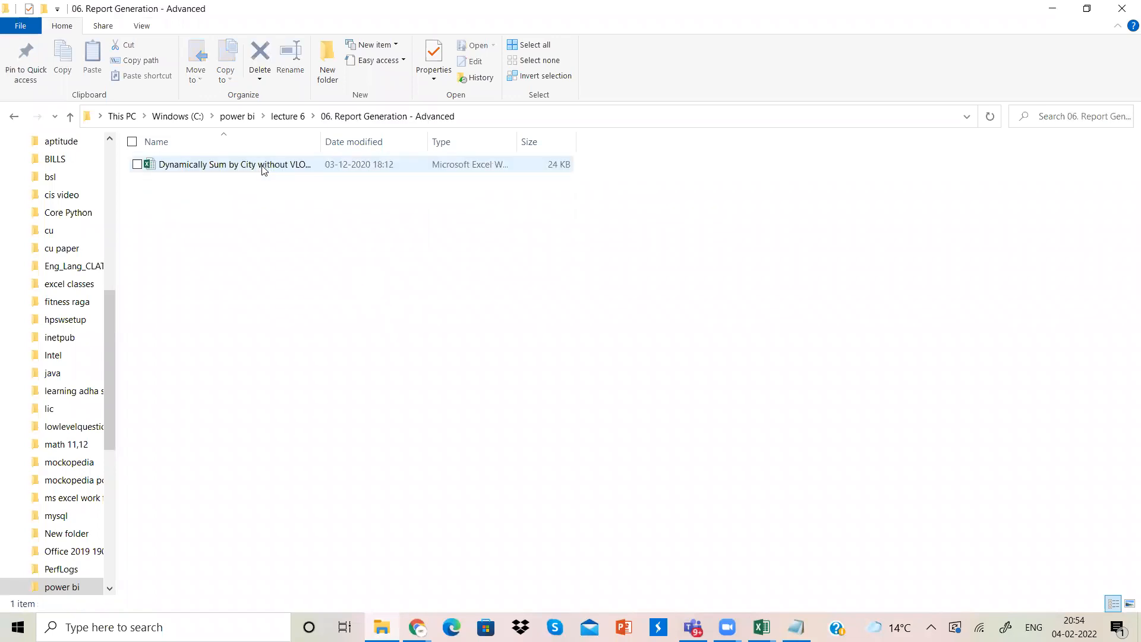
left_click(236, 169)
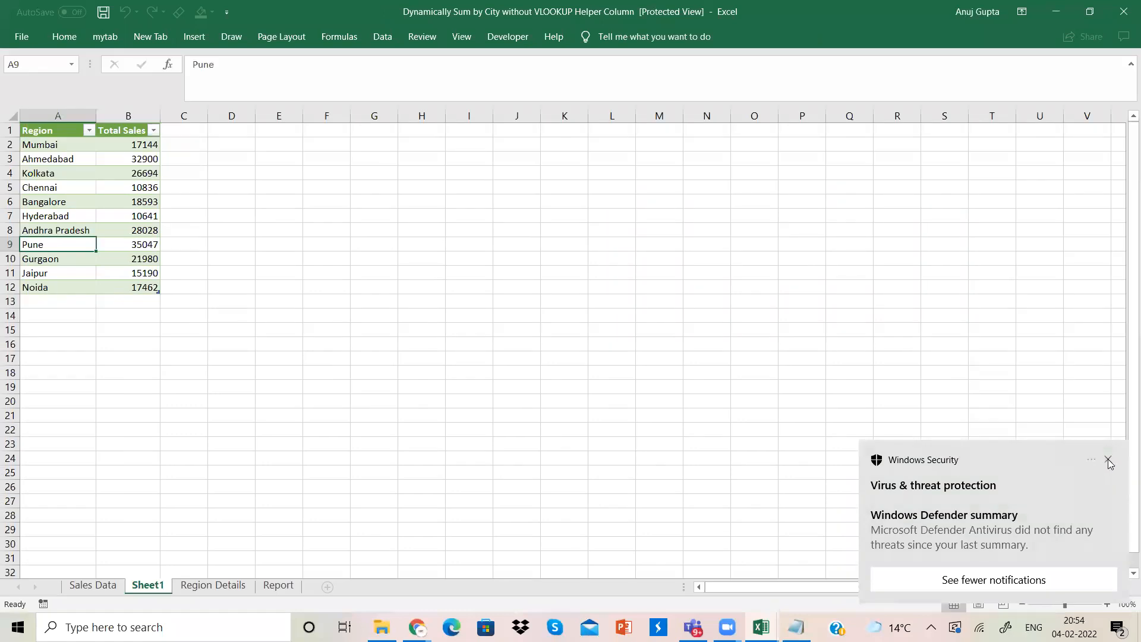
left_click(1109, 462)
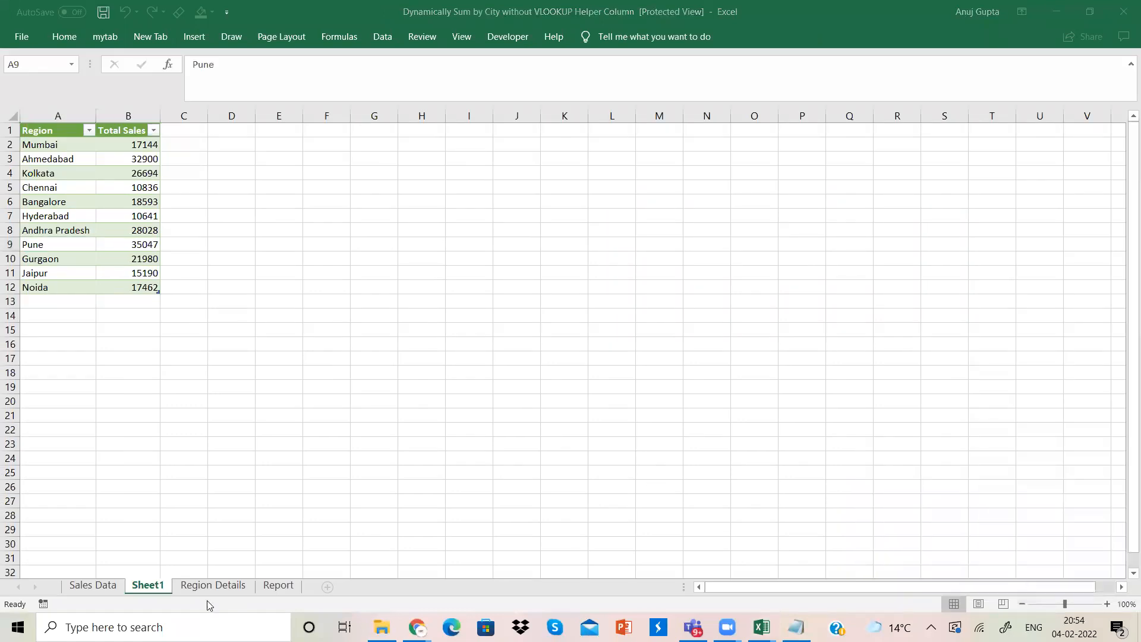
Compare the sales amounts per person on the Sales Data sheet with the city assignments on the Region Details sheet.
left_click(115, 587)
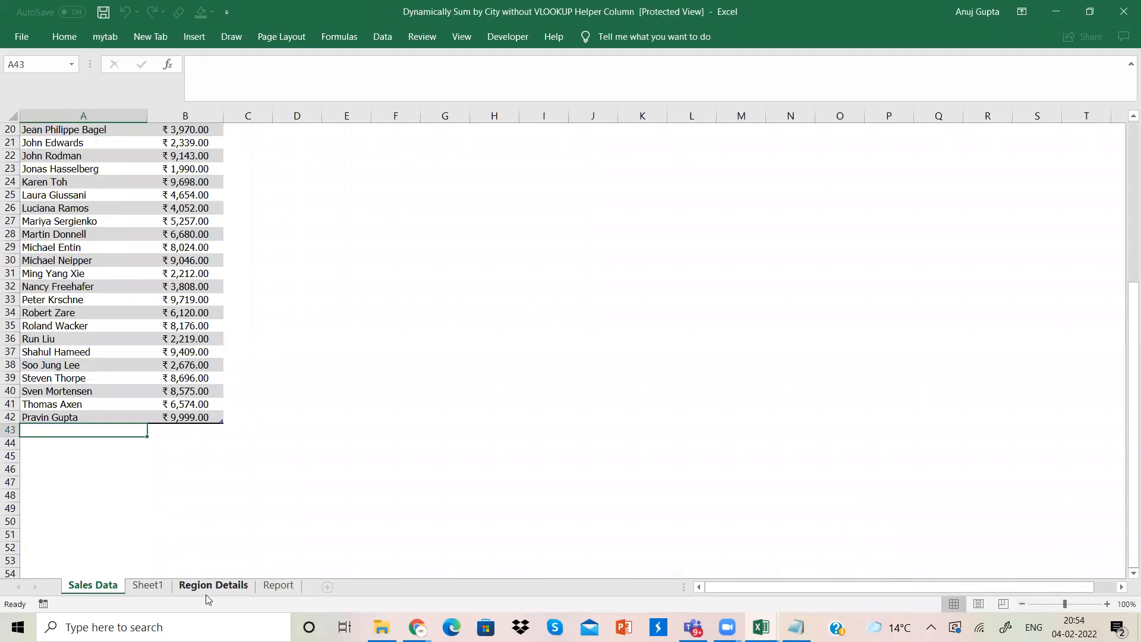
left_click(212, 591)
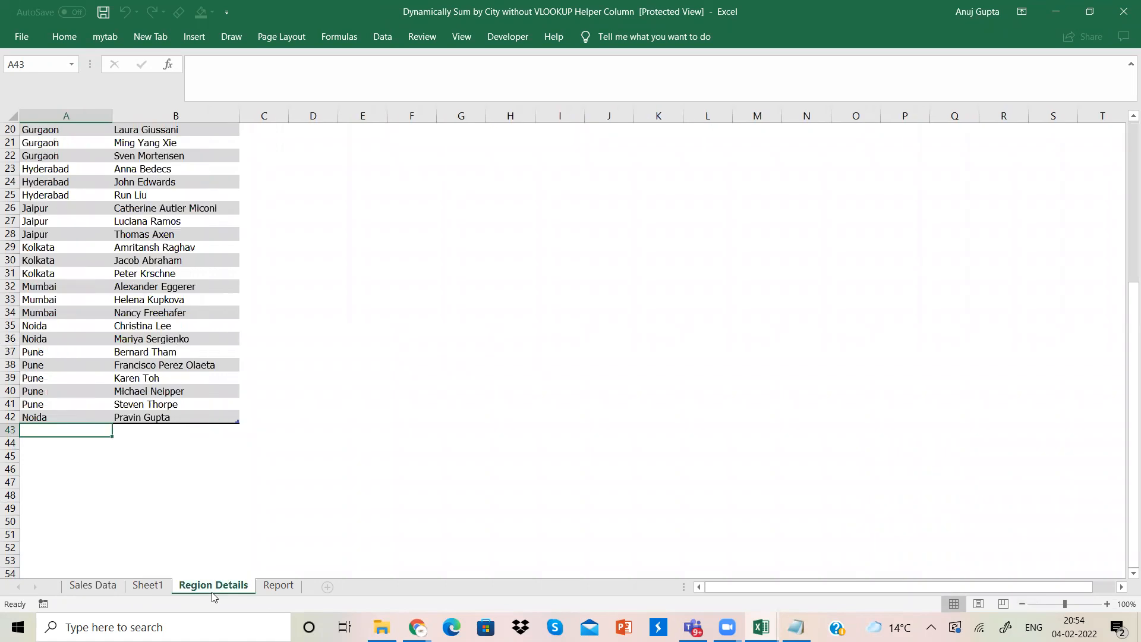
left_click(92, 586)
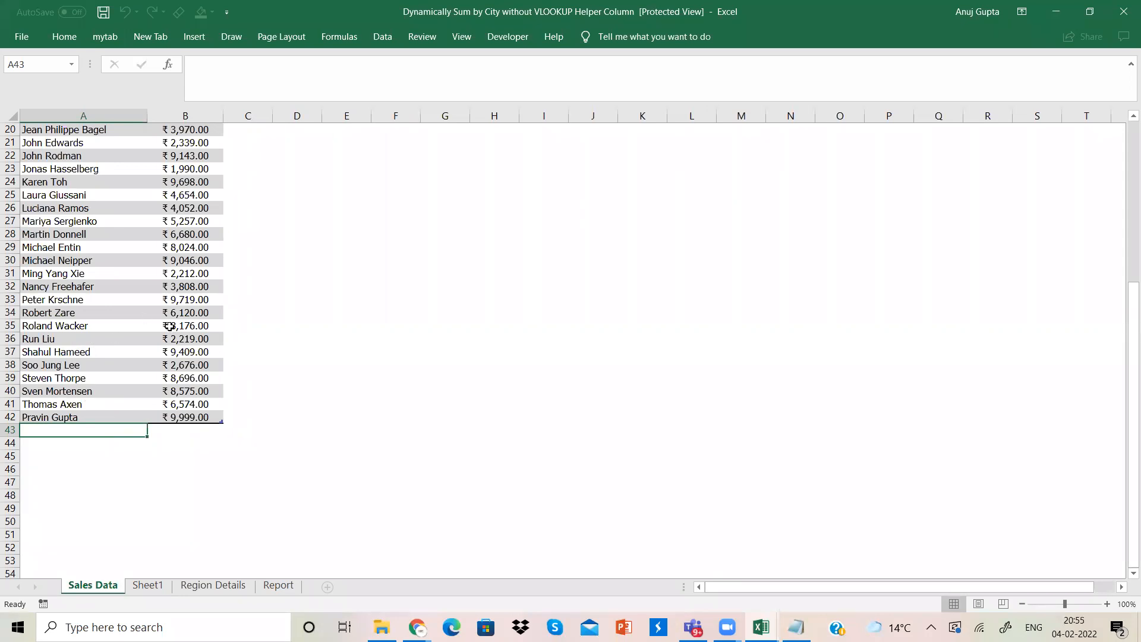
left_click(223, 588)
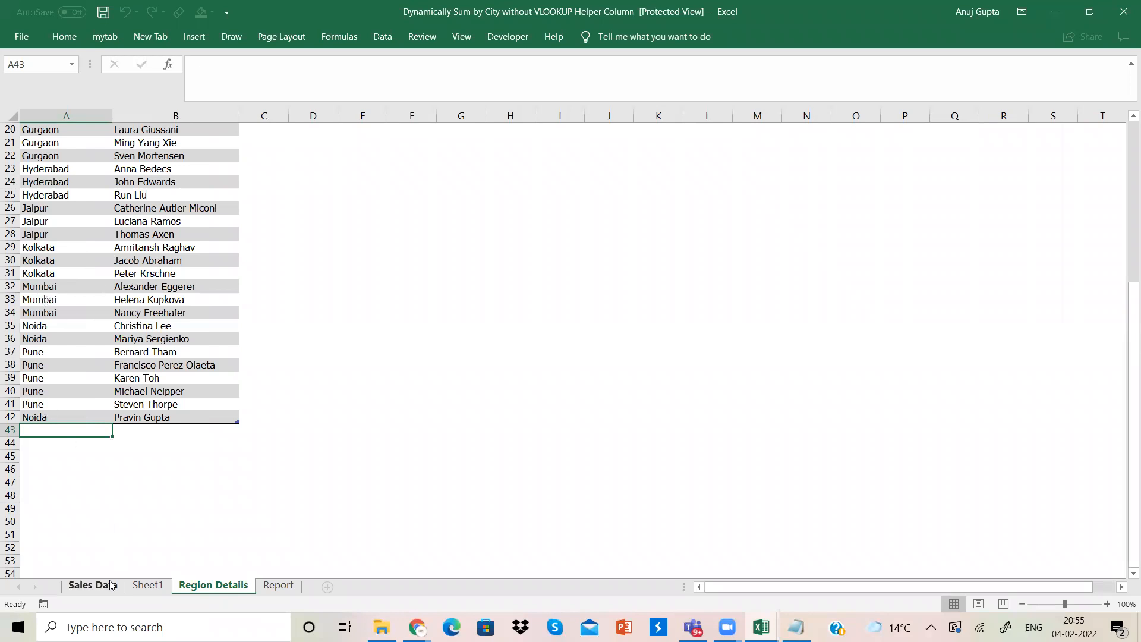
left_click(94, 586)
Examine the total sales by region on Sheet1 and by city on the Report sheet alongside the source data sheets.
left_click(139, 586)
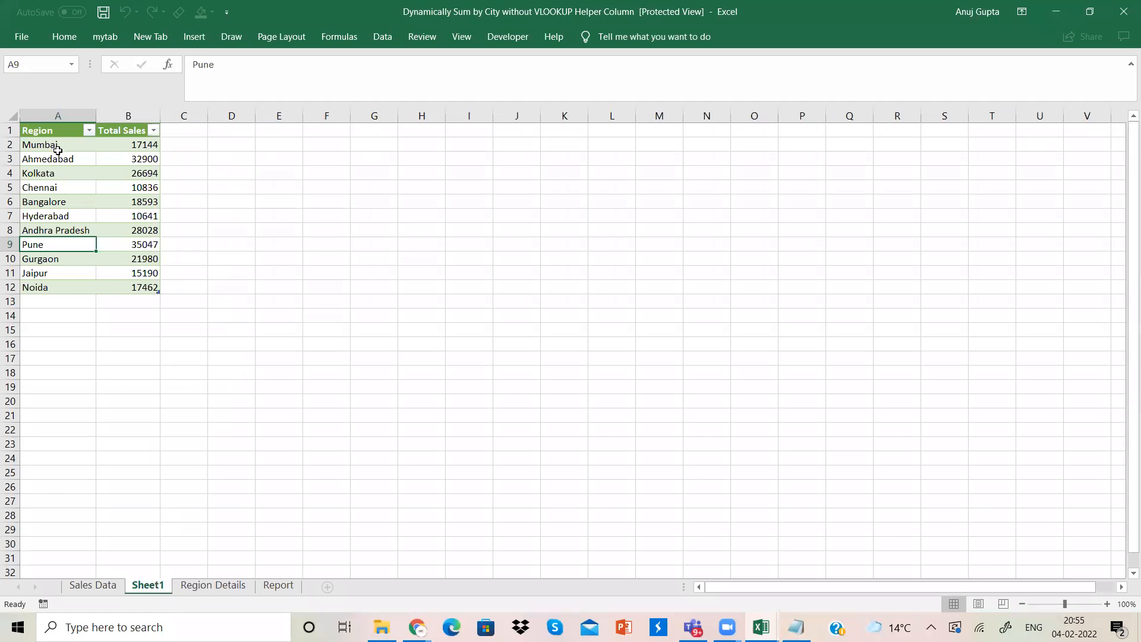
left_click(272, 587)
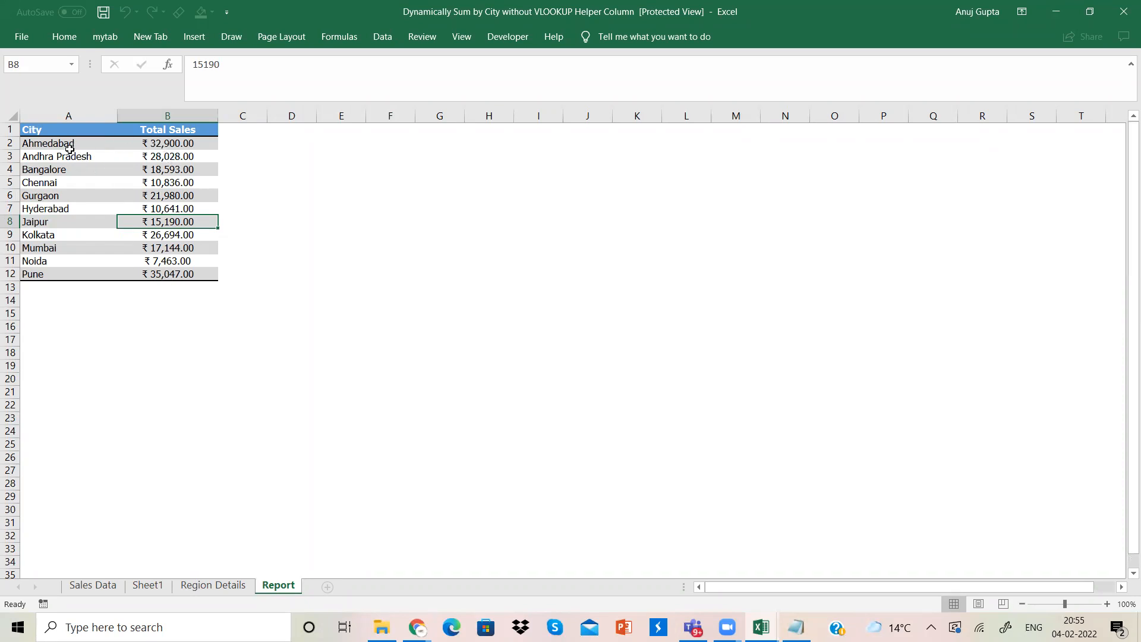
left_click(94, 592)
left_click(143, 587)
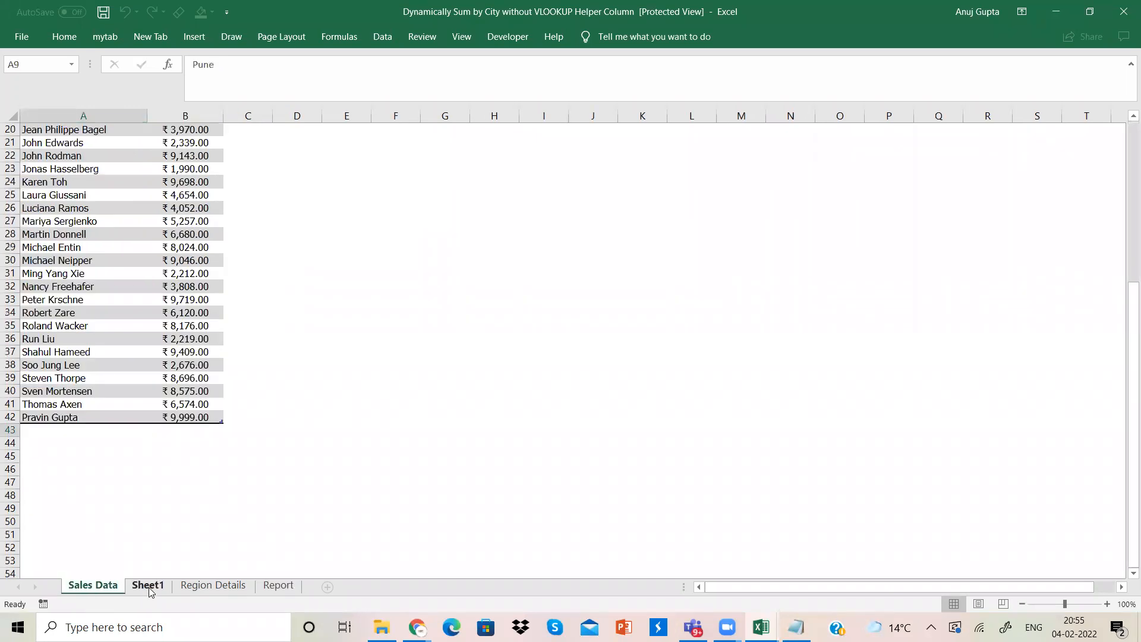
left_click(195, 586)
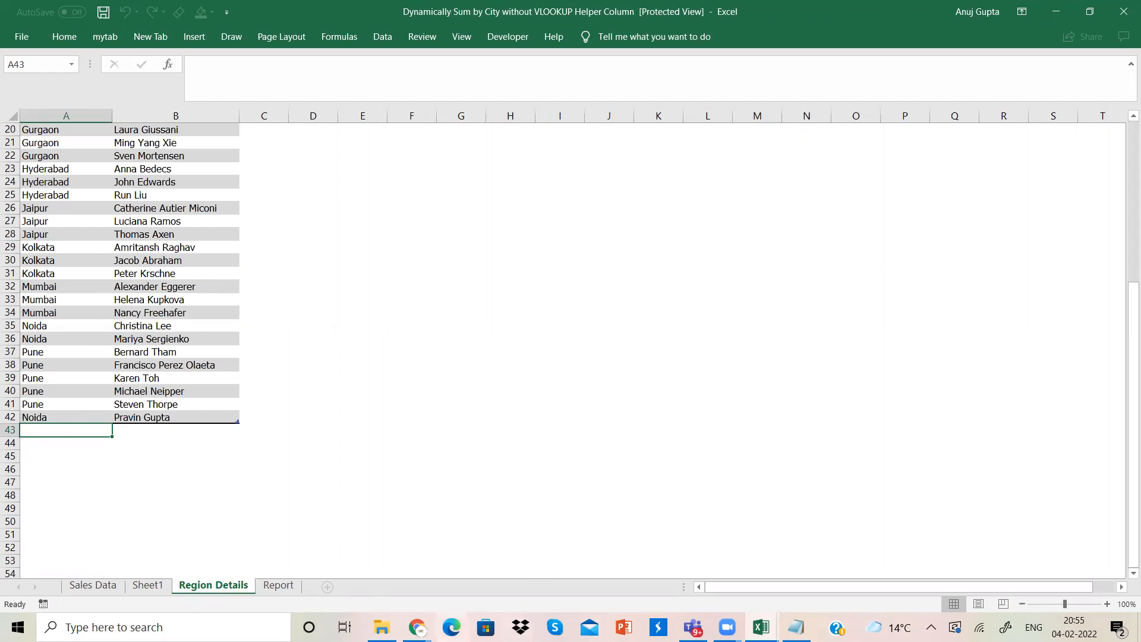
mouse_move(416, 627)
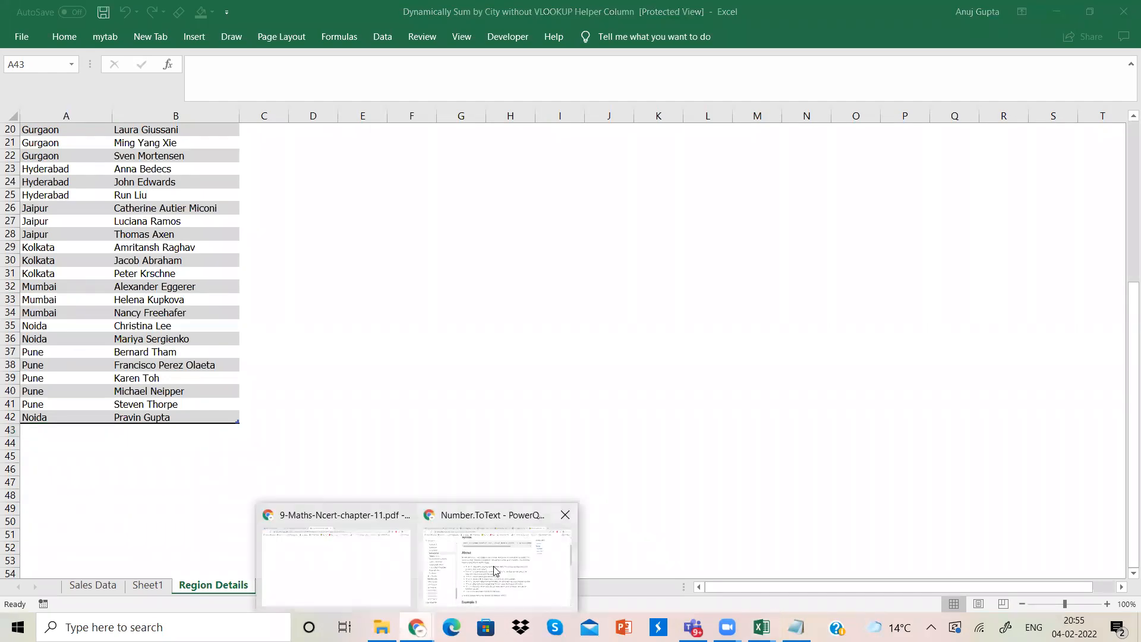
left_click(492, 575)
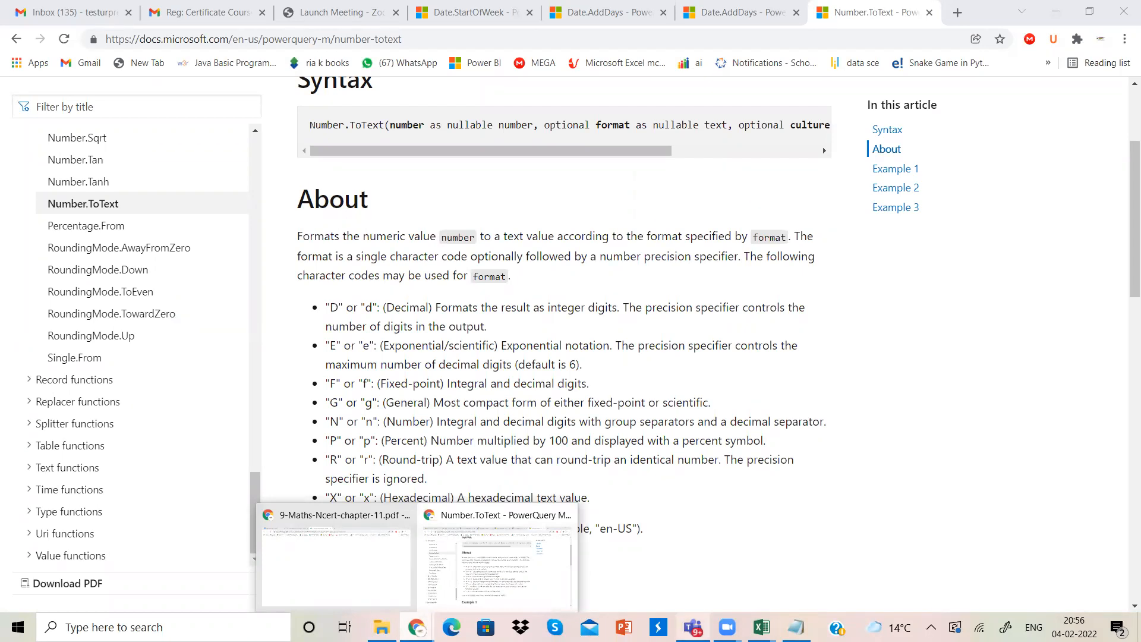
mouse_move(759, 627)
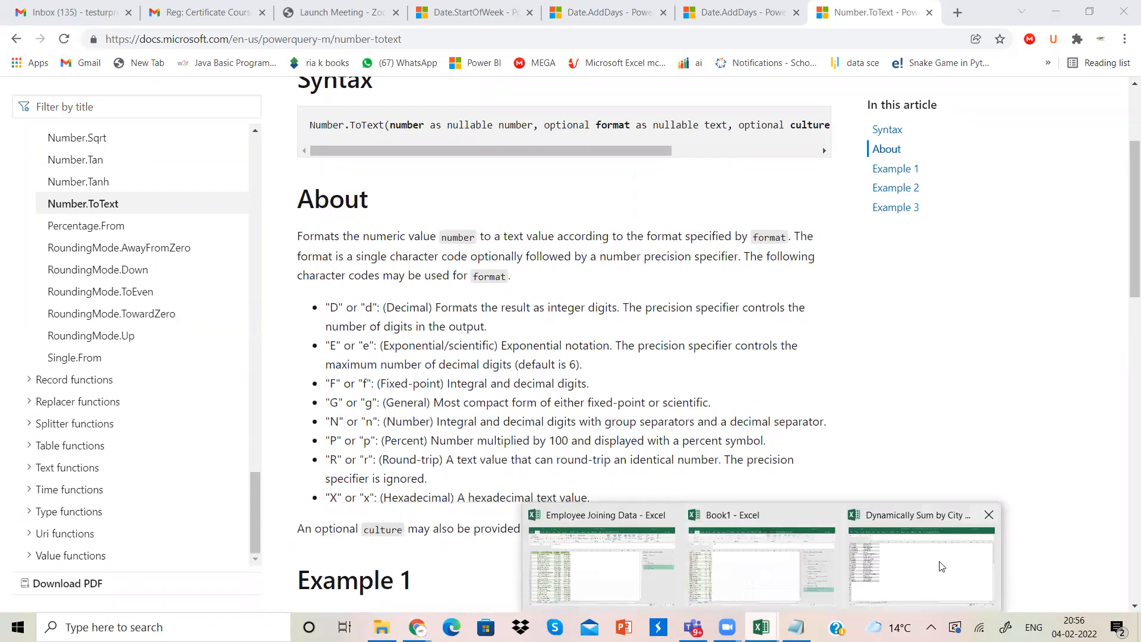
left_click(894, 569)
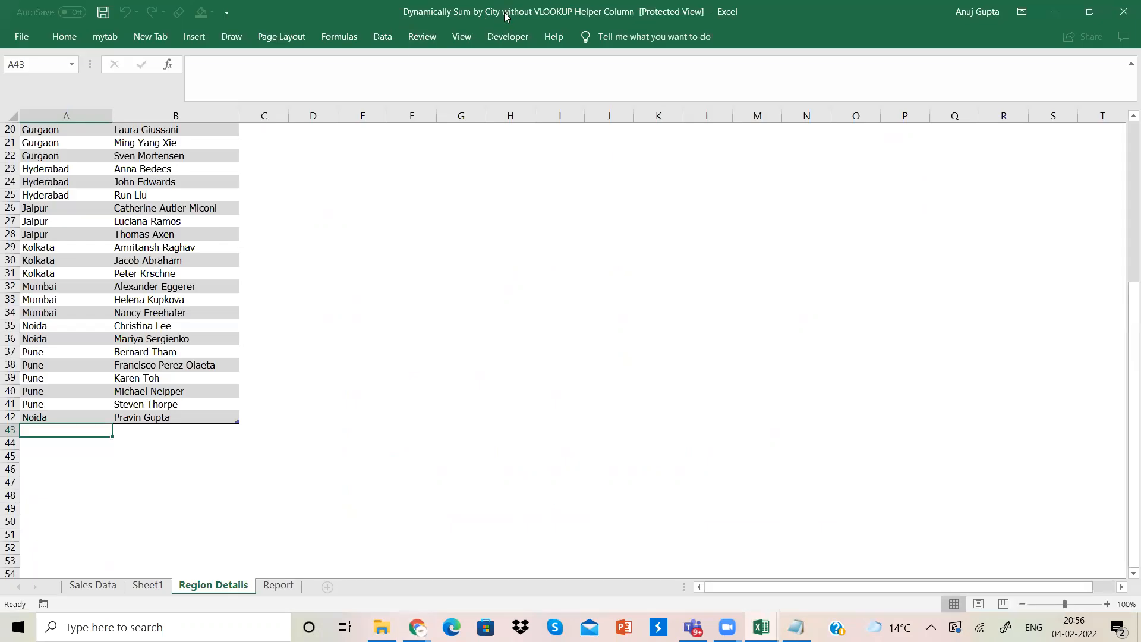
Review the Sales Data and Region Details sheets together with the city totals on the Report sheet.
left_click(113, 585)
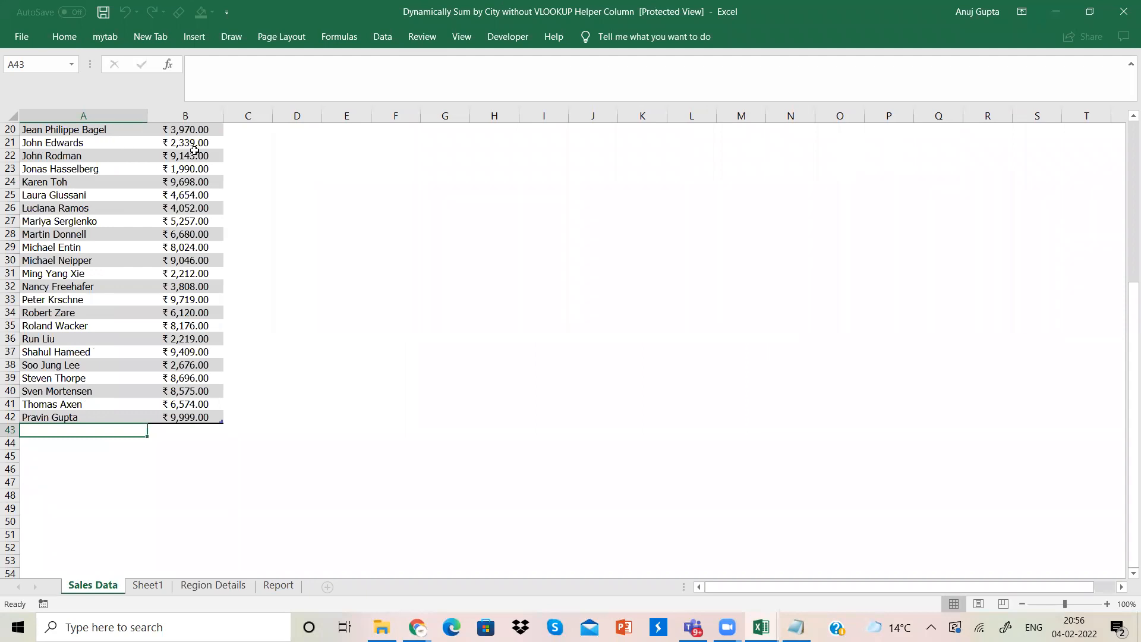
left_click(218, 586)
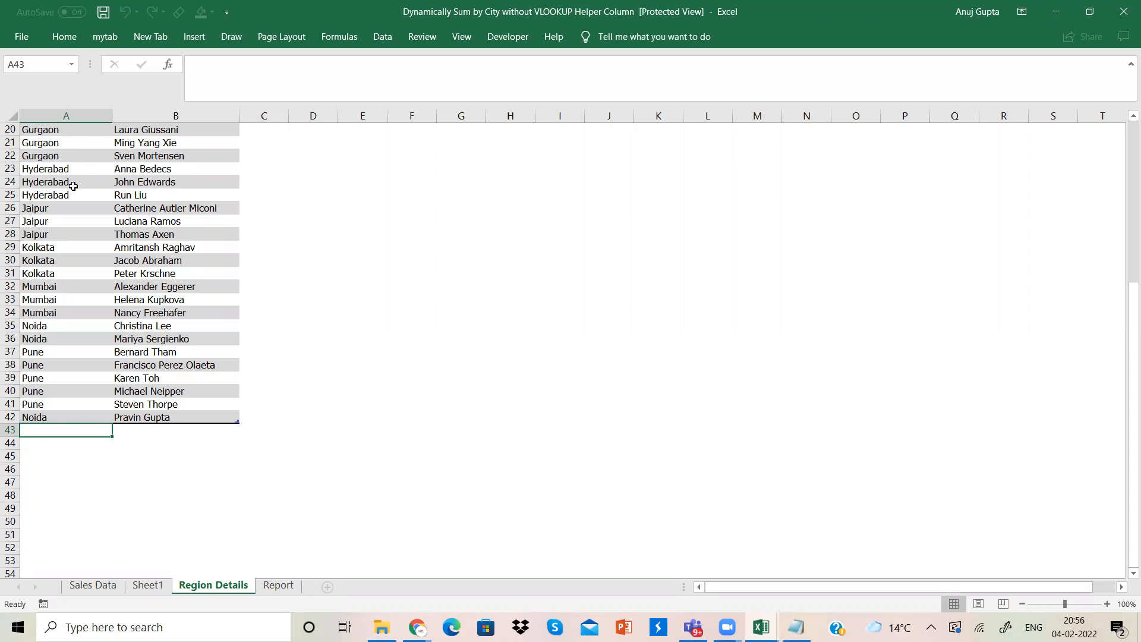
left_click(279, 586)
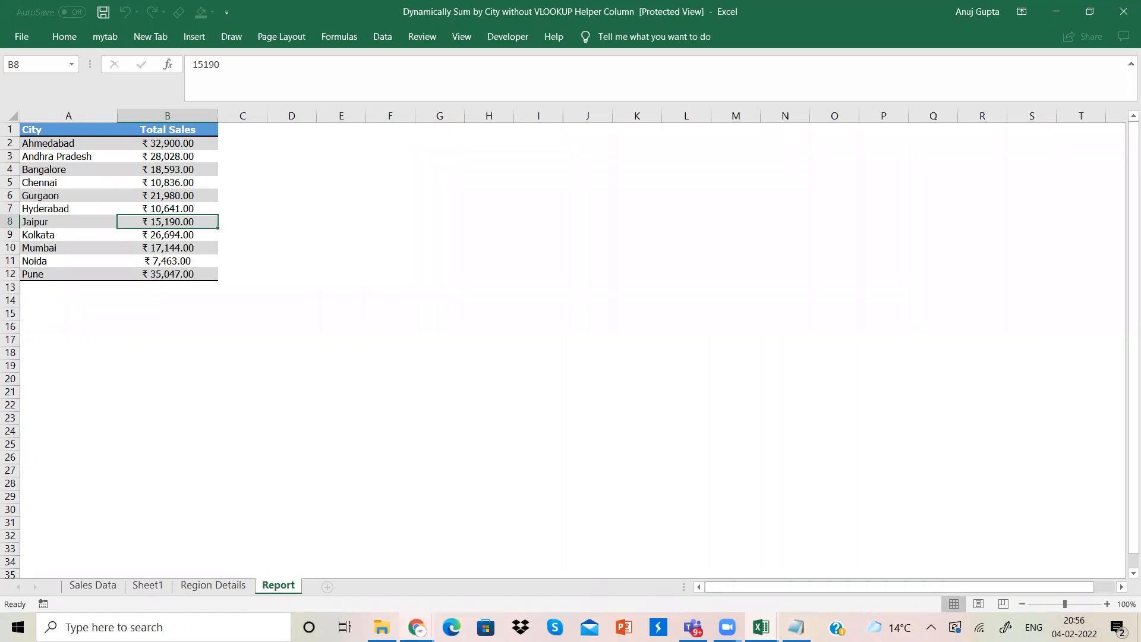
left_click(418, 627)
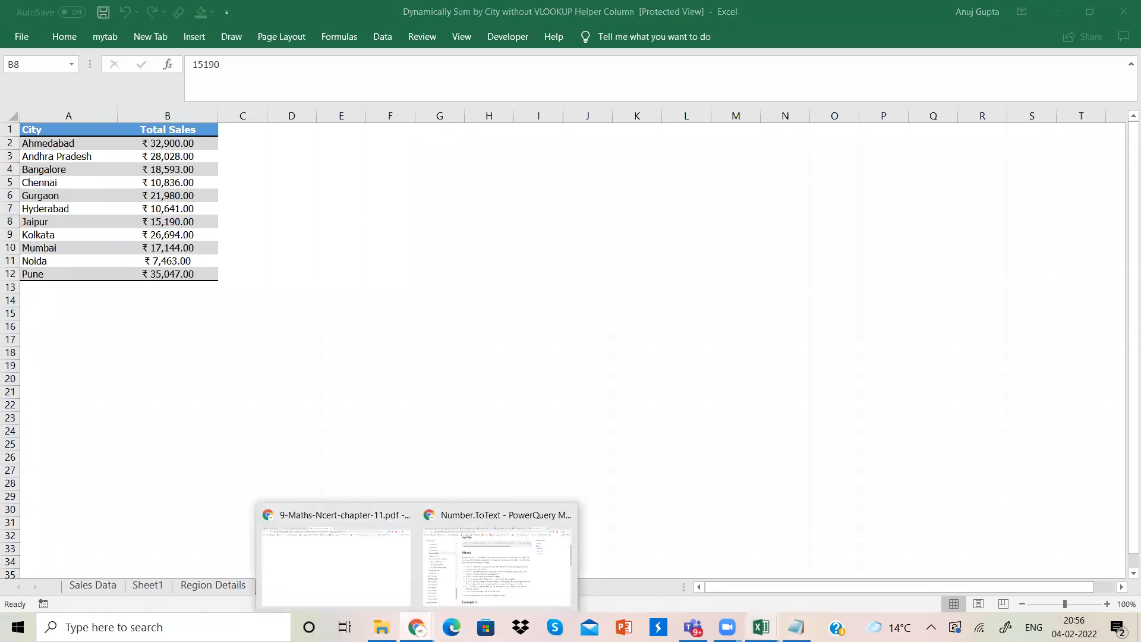
mouse_move(726, 627)
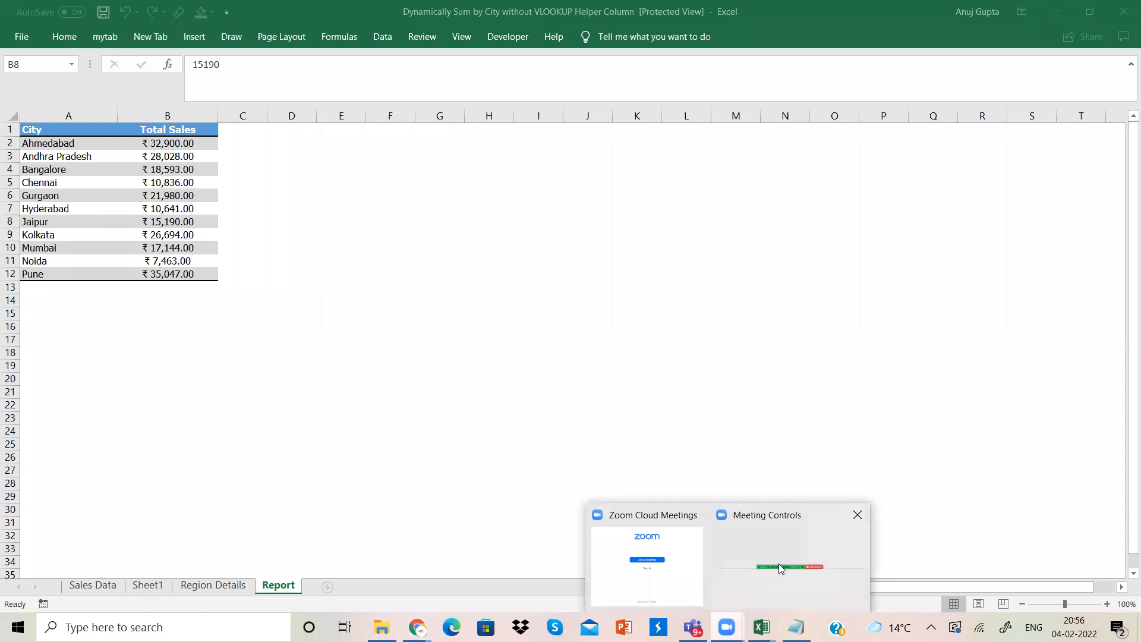
left_click(782, 568)
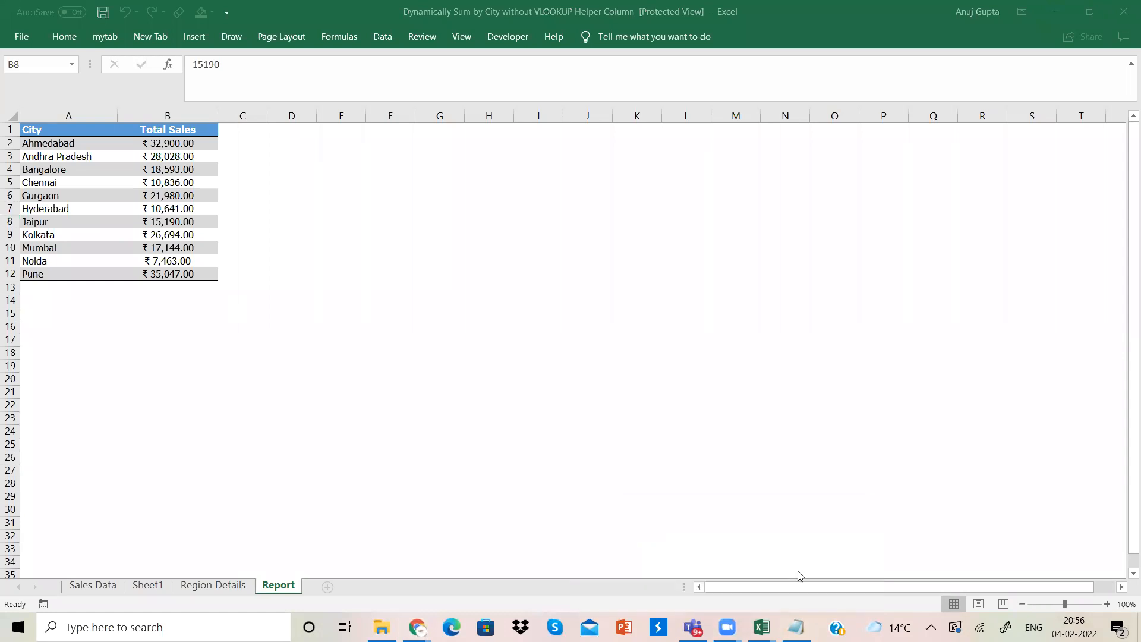